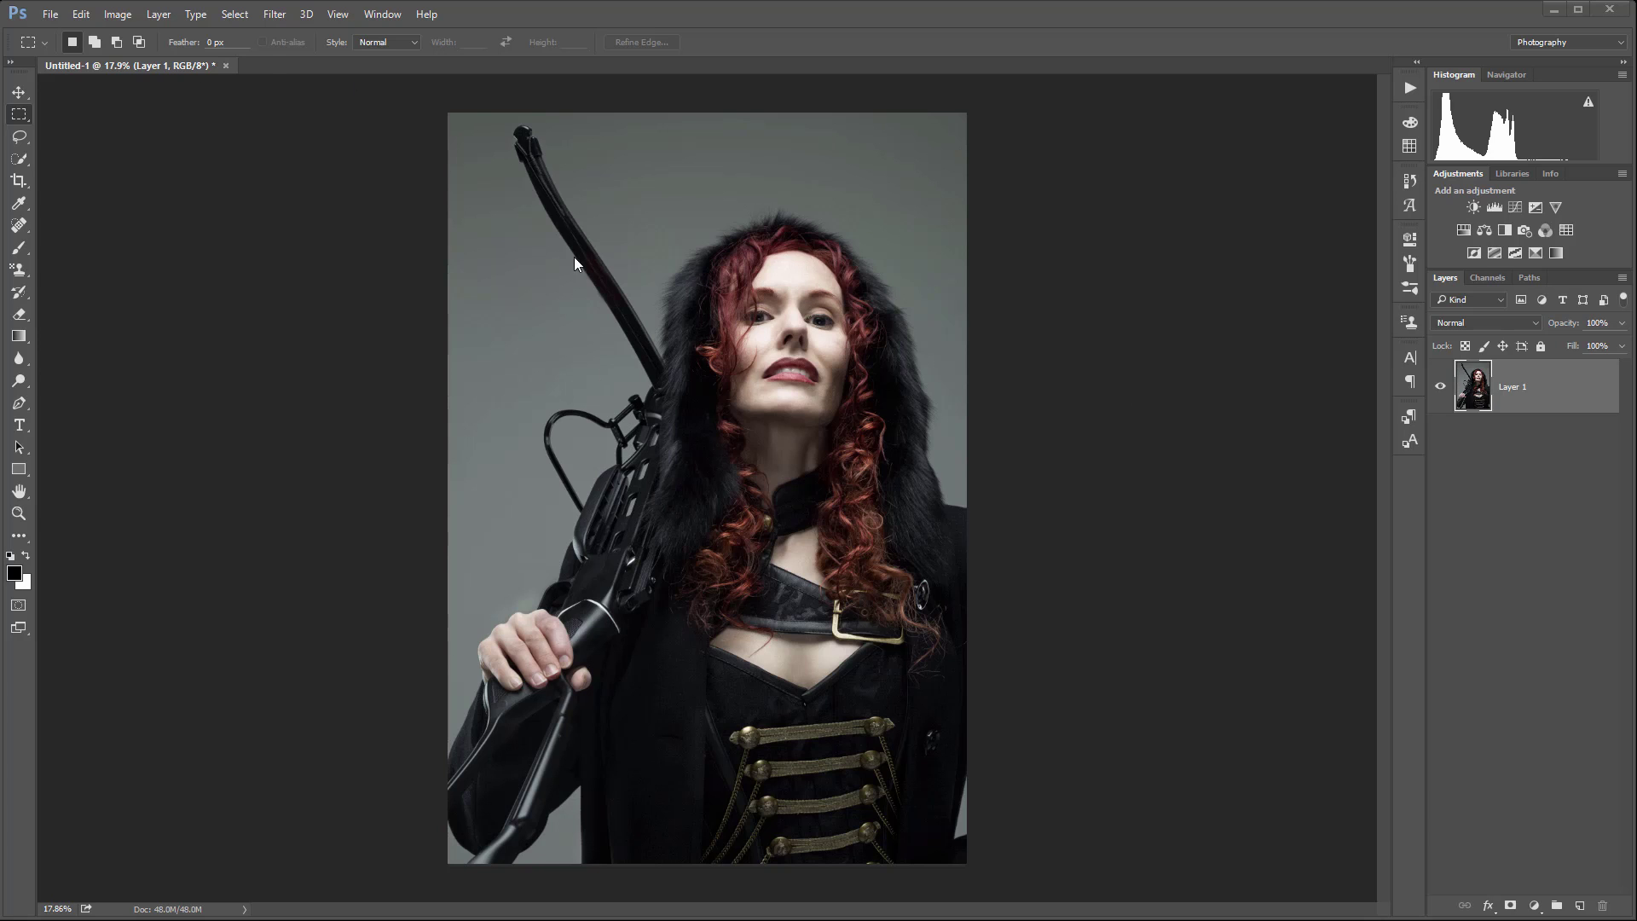
# - Create a new white 4000 × 4000 px, 8-bit RGB document at 300 ppi
pyautogui.click(51, 14)
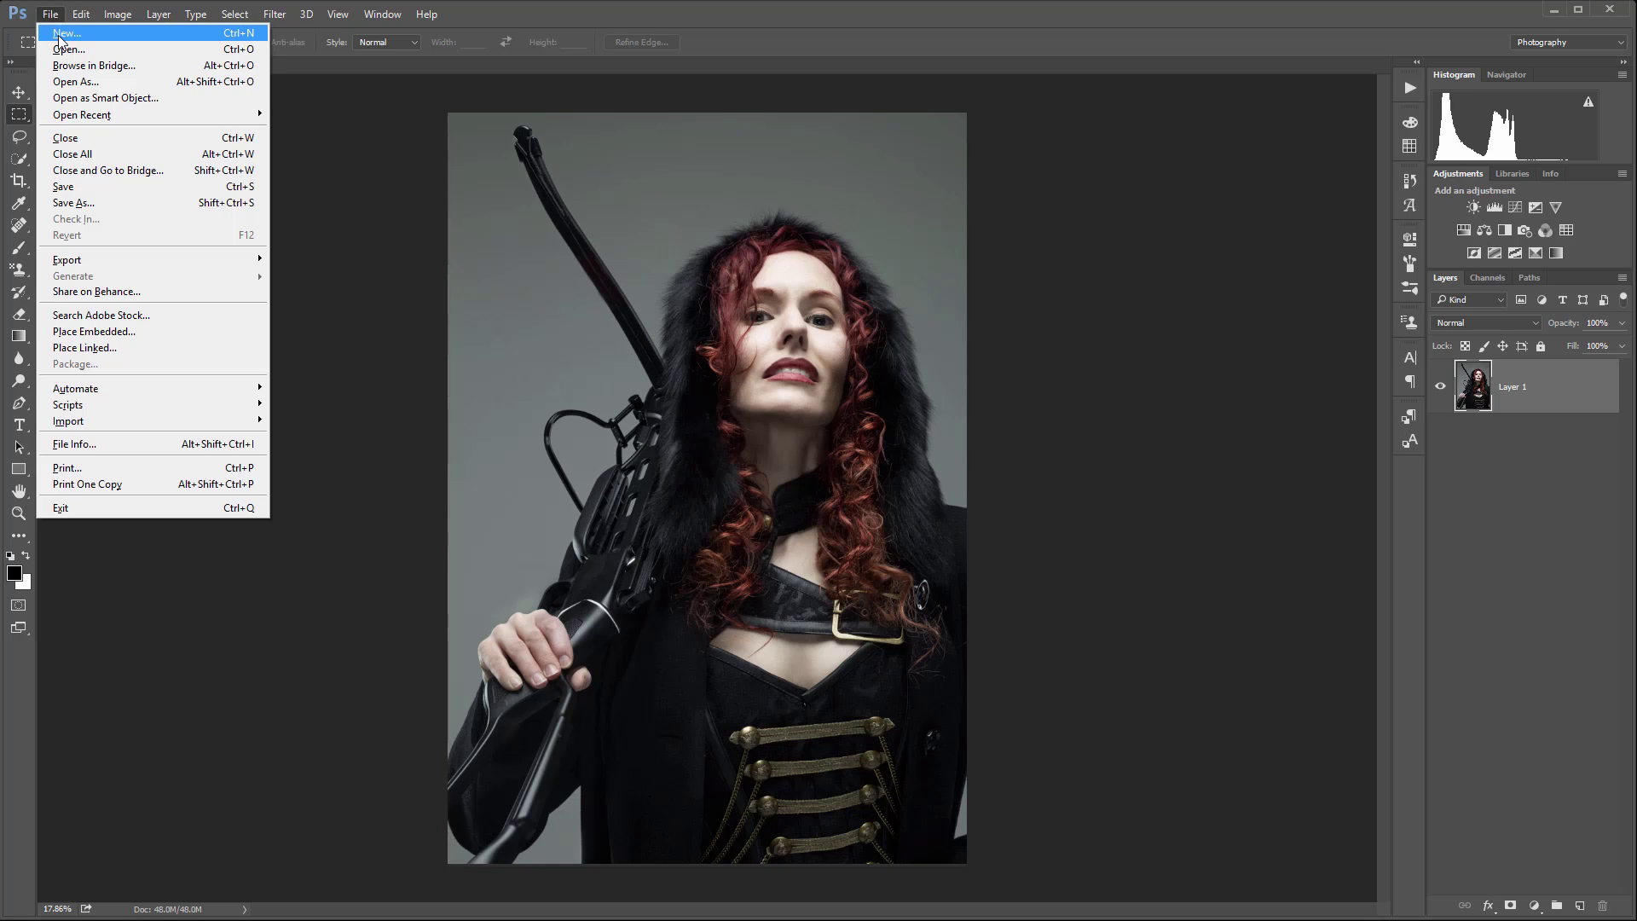
pyautogui.click(59, 34)
pyautogui.press('Tab')
pyautogui.press('Tab')
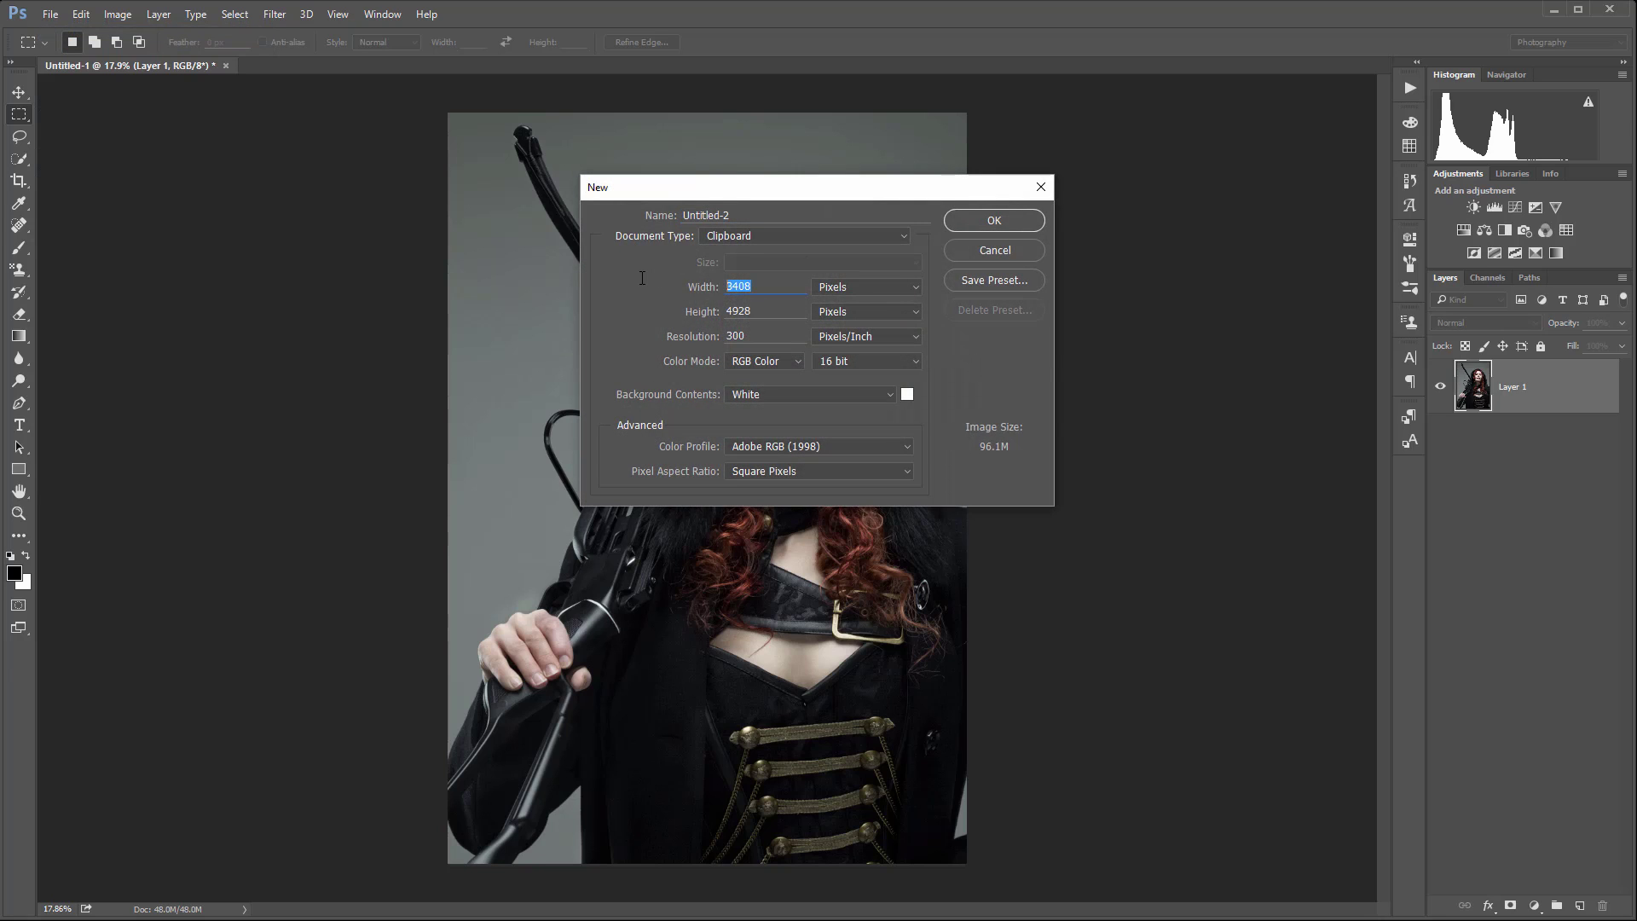
pyautogui.write('4000')
pyautogui.press('Tab')
pyautogui.write('4000')
pyautogui.click(870, 358)
pyautogui.click(842, 376)
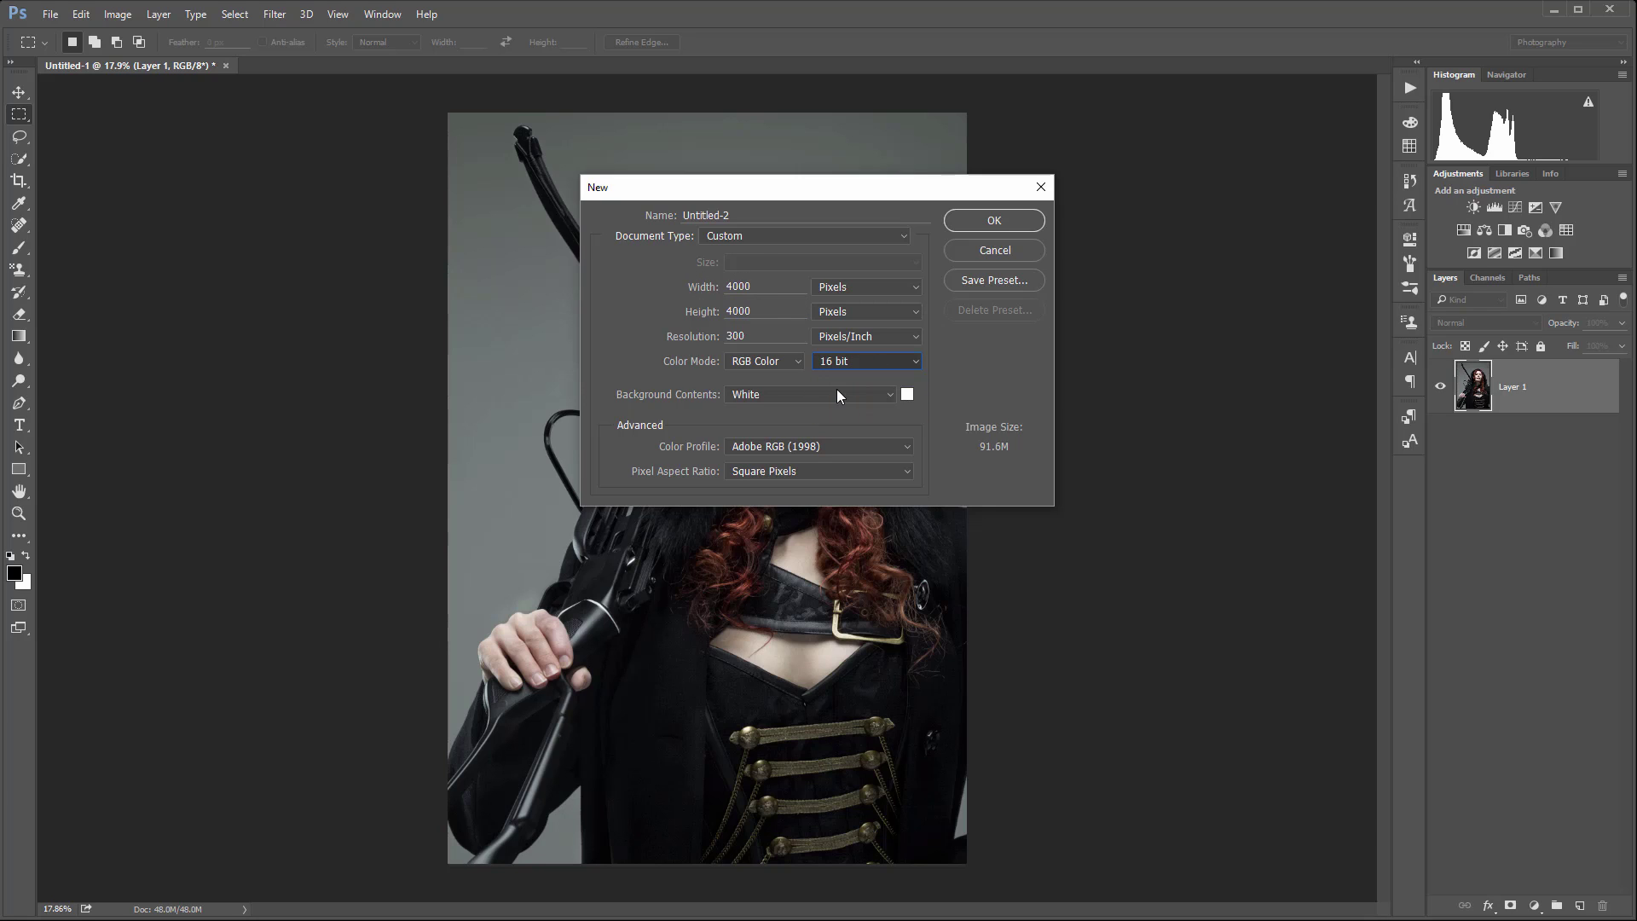
pyautogui.click(989, 220)
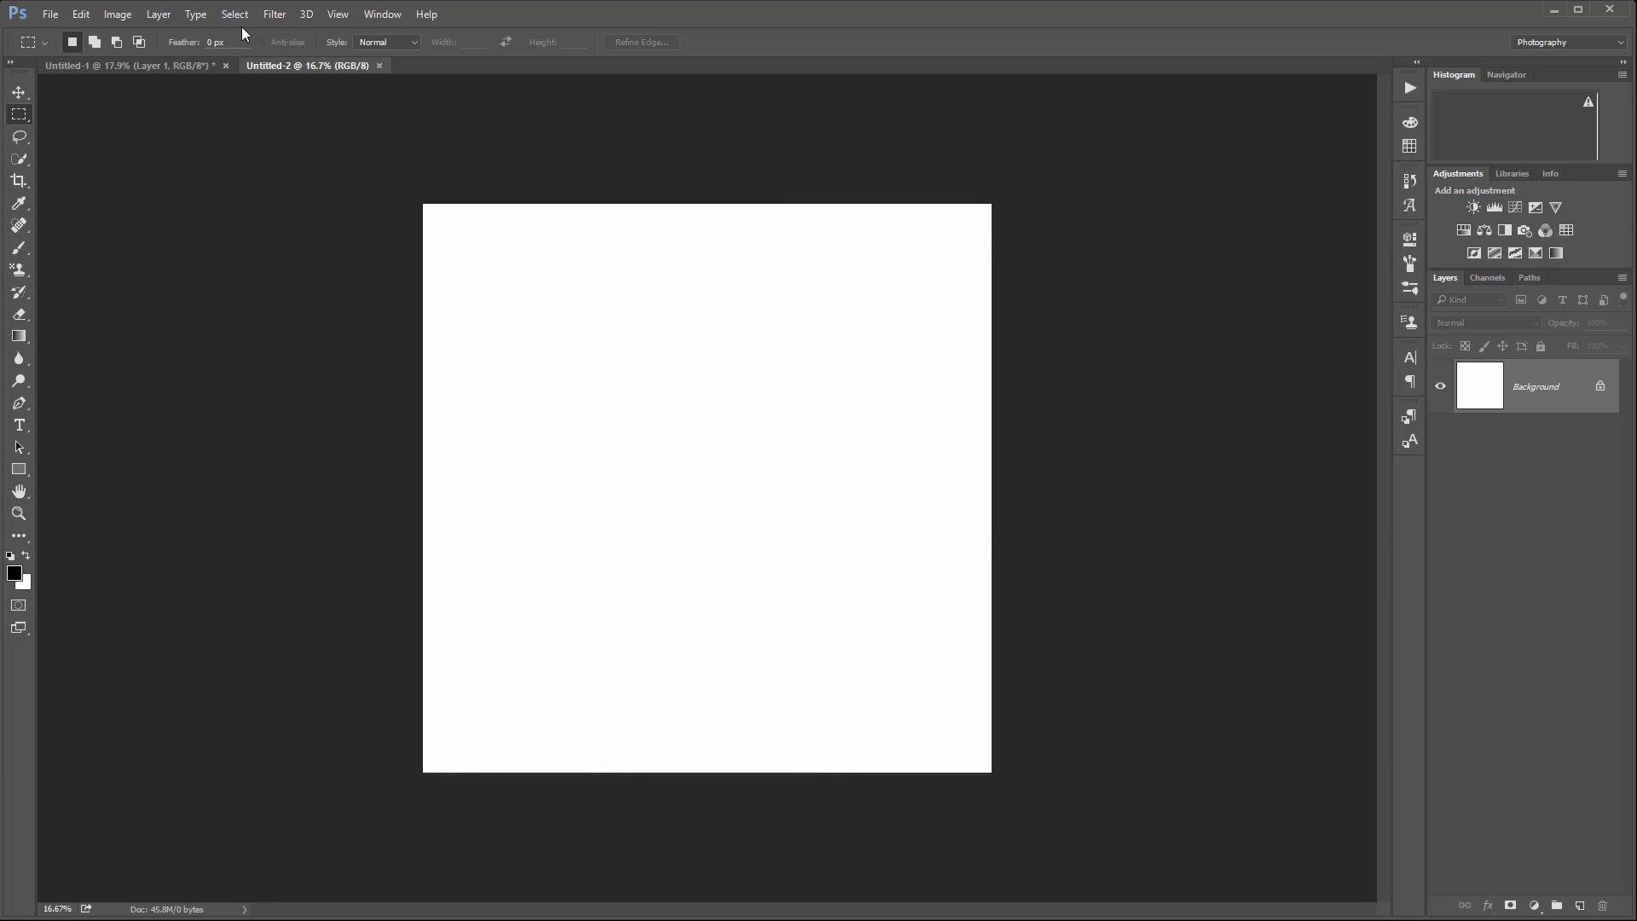
# - Fill the blank canvas with Render > Clouds noise
pyautogui.click(273, 19)
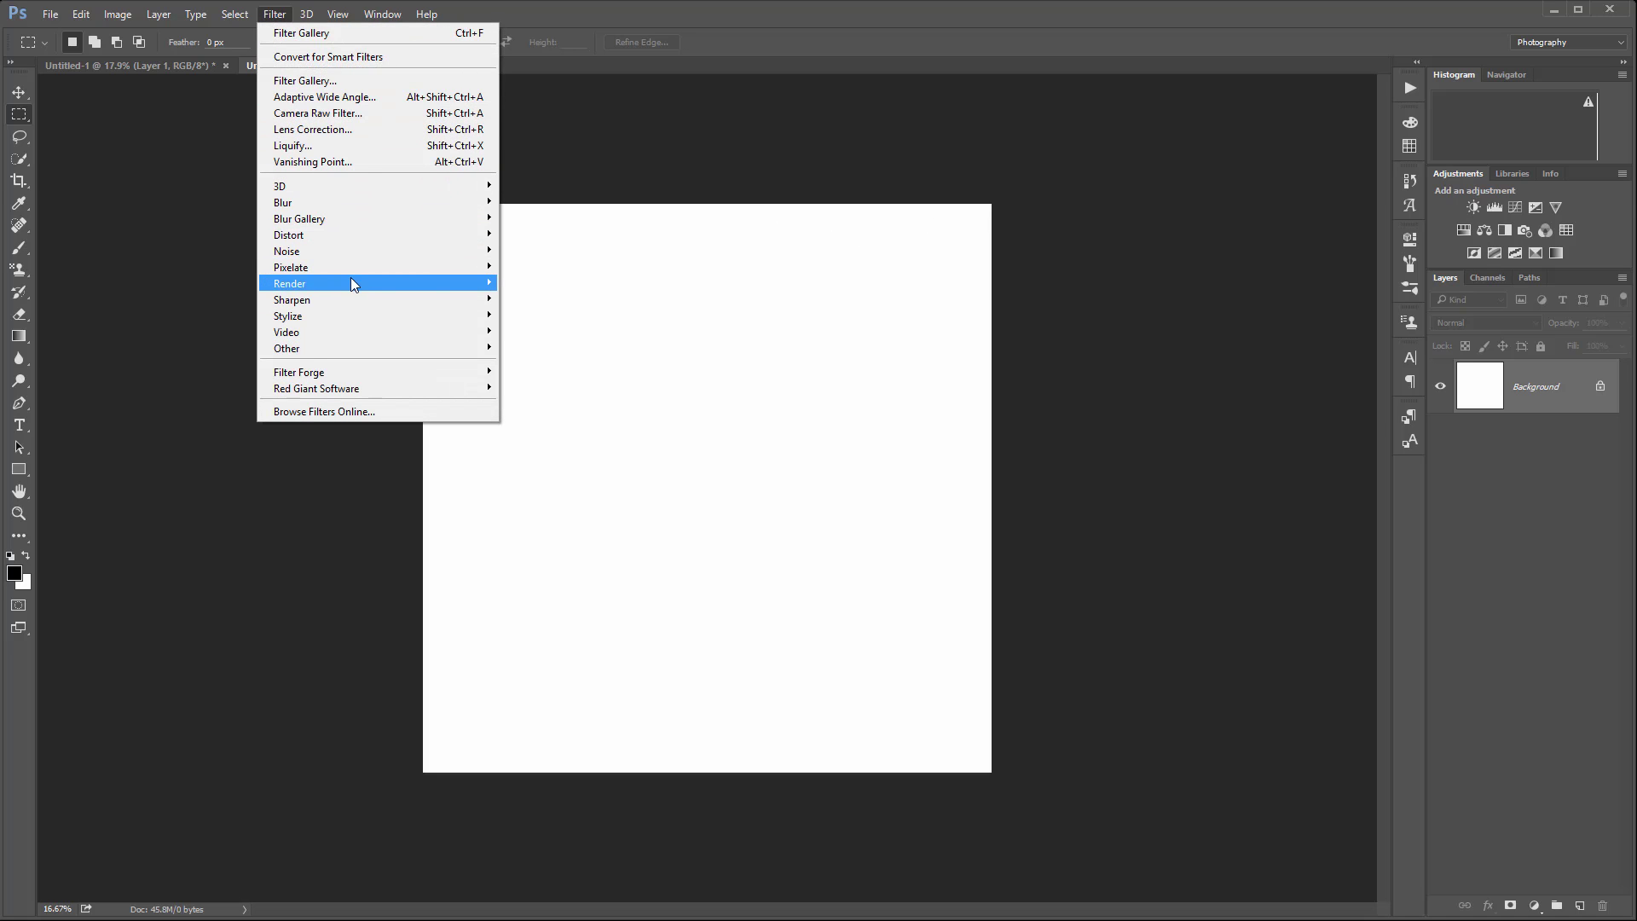
pyautogui.moveTo(350, 288)
pyautogui.click(162, 339)
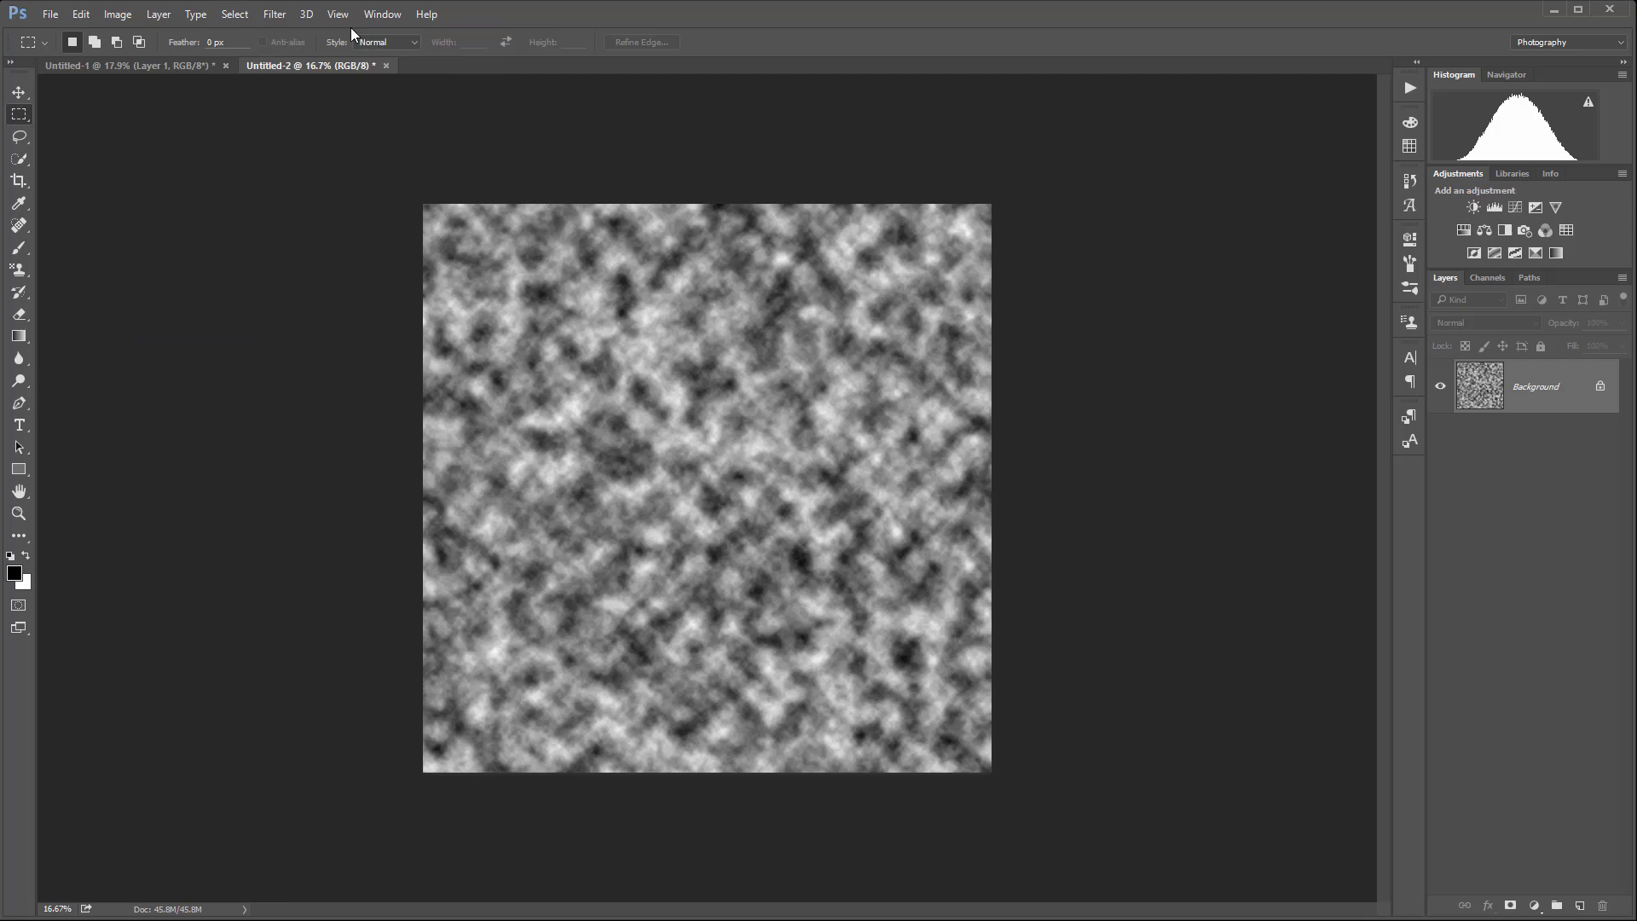
# - Blur the clouds into grey blotches with Dust & Scratches at radius 150
pyautogui.click(284, 18)
pyautogui.moveTo(350, 254)
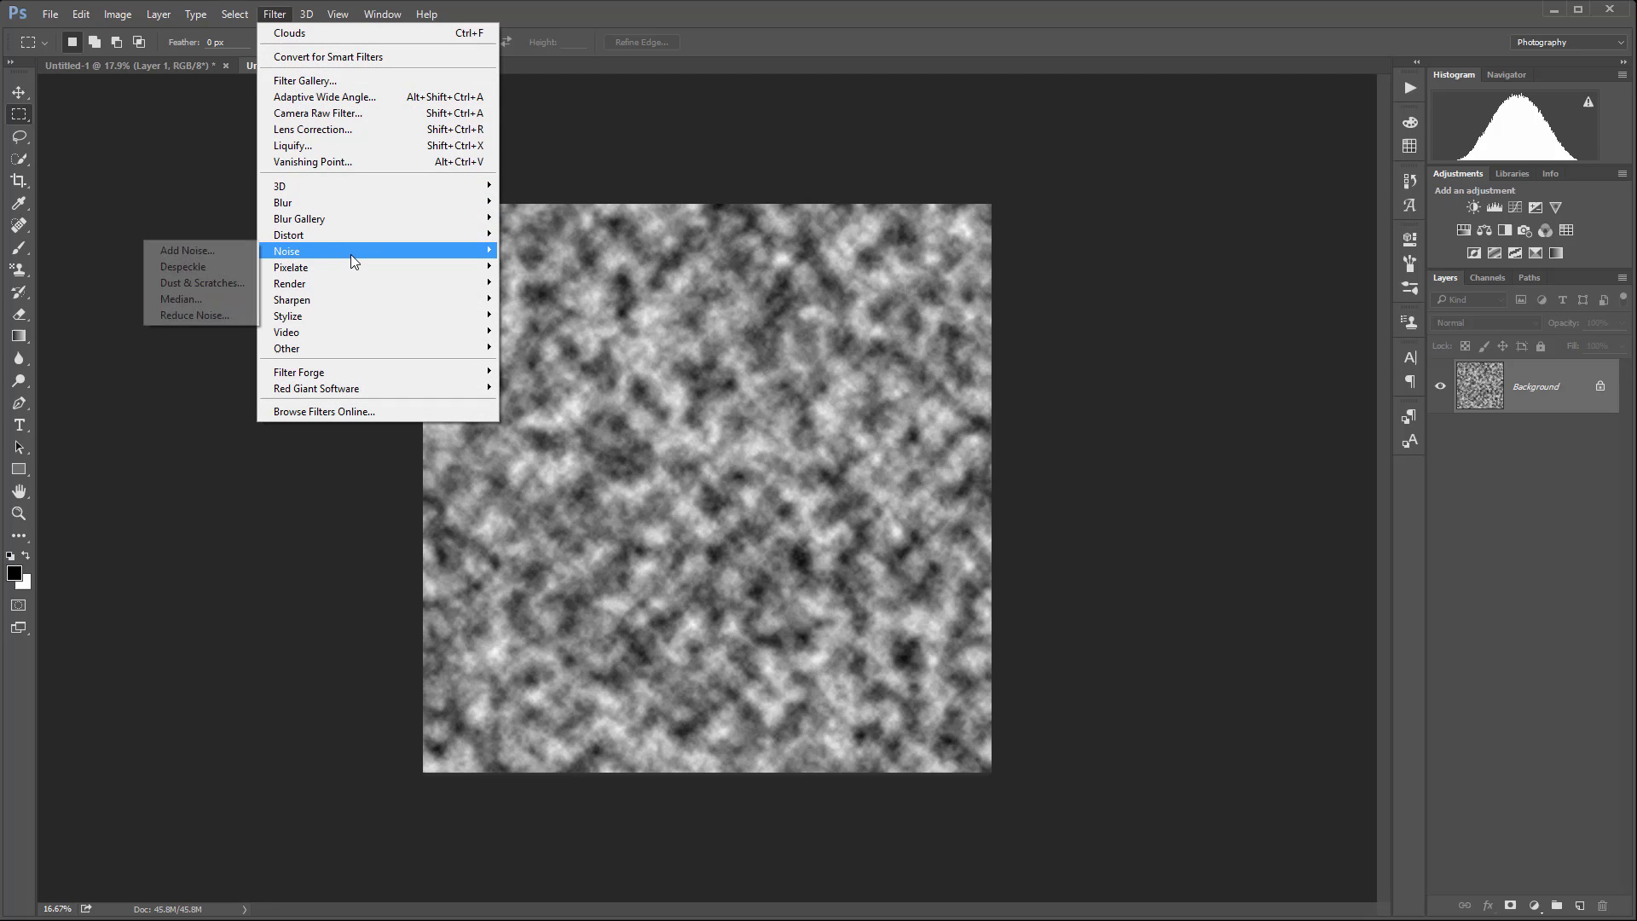
pyautogui.click(180, 283)
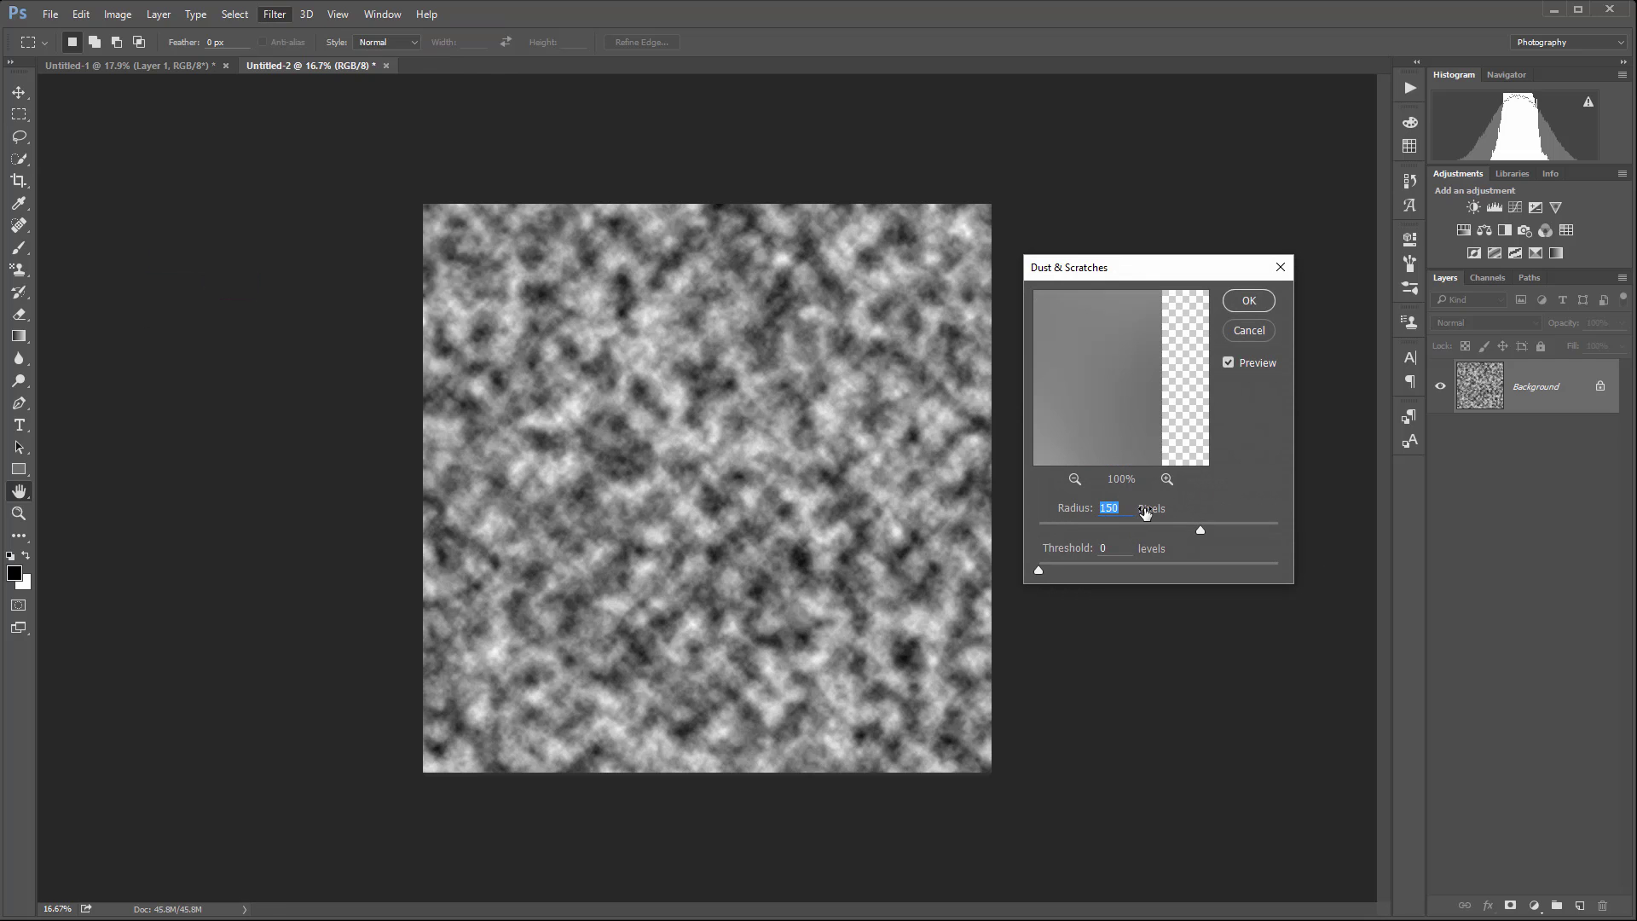
pyautogui.click(1249, 301)
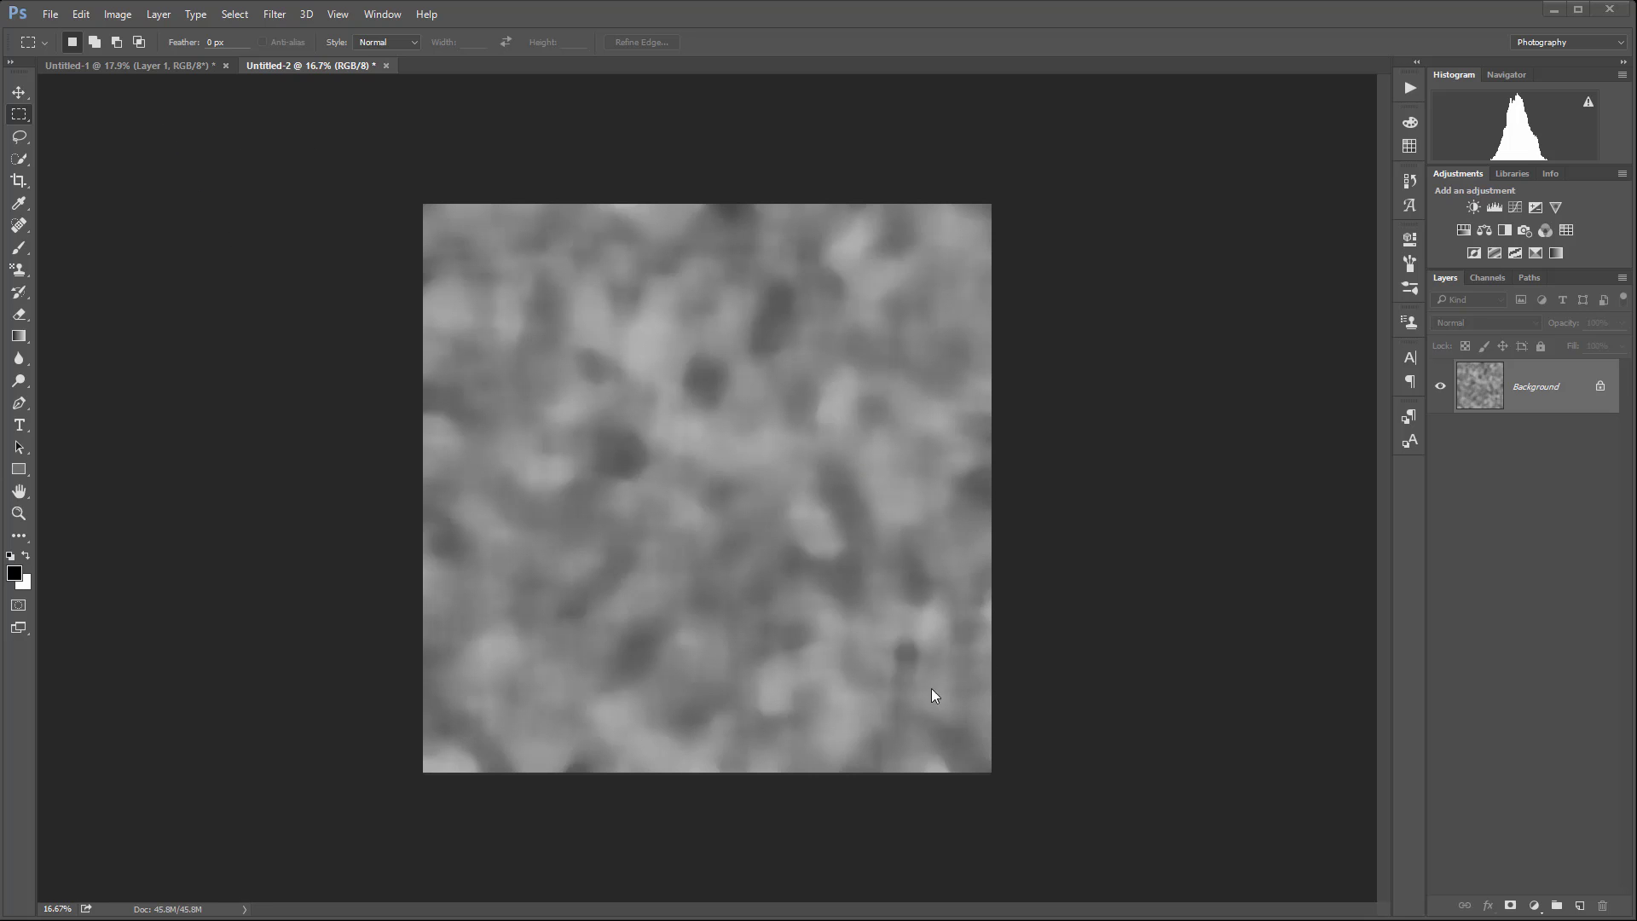
# - Define the blotchy texture as a pattern named SoftWater and return to Untitled-1
pyautogui.click(81, 14)
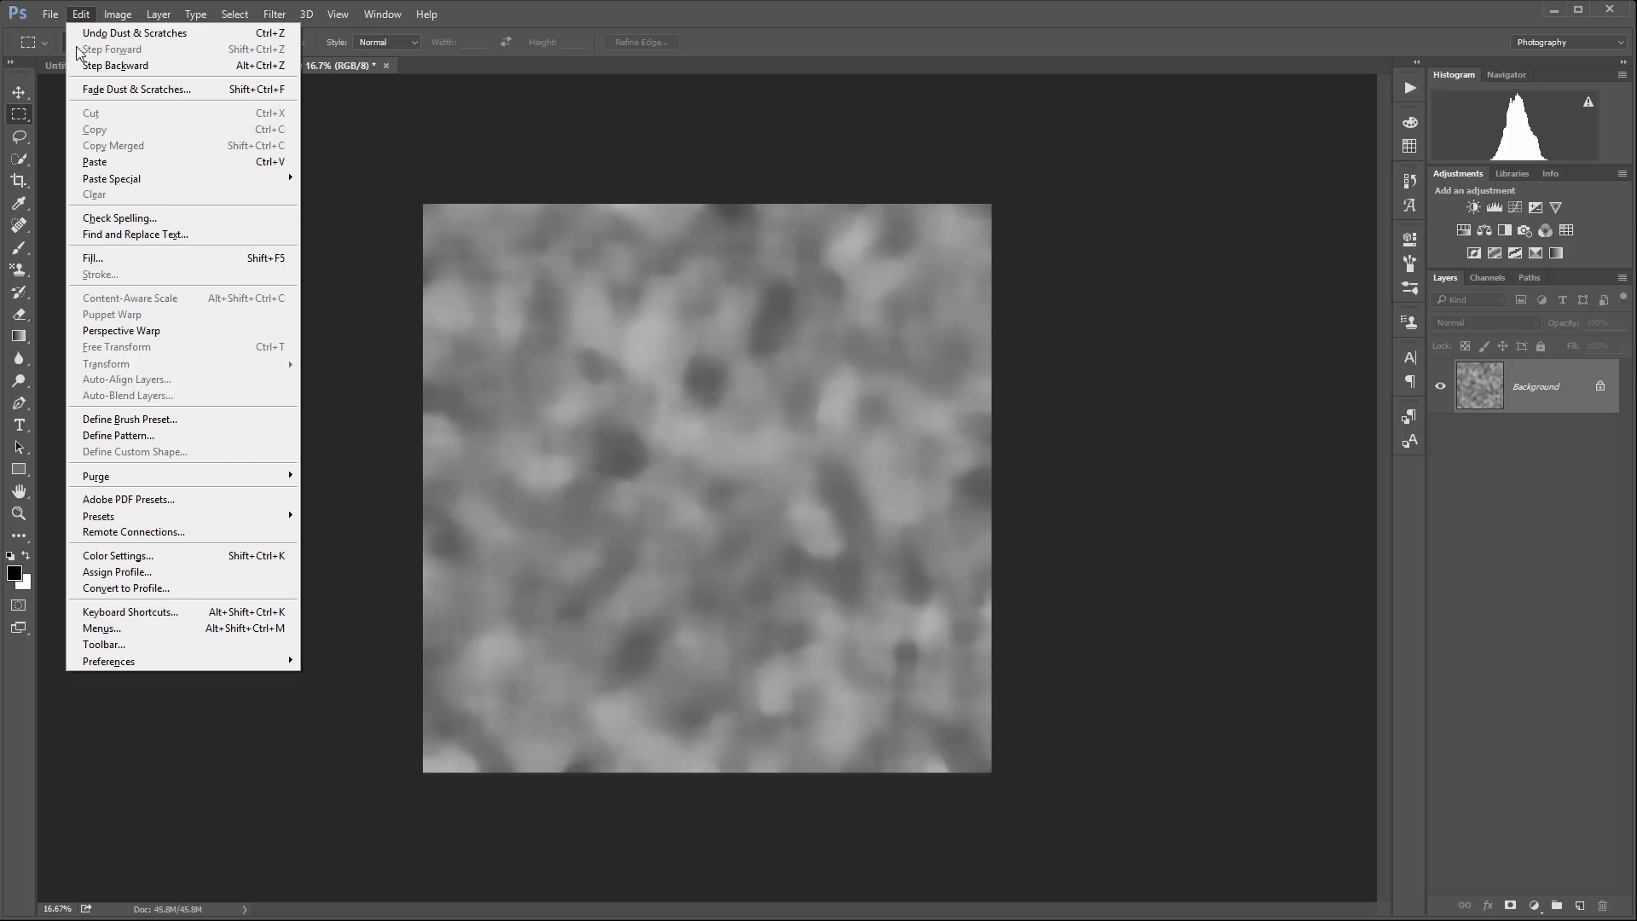
pyautogui.click(172, 434)
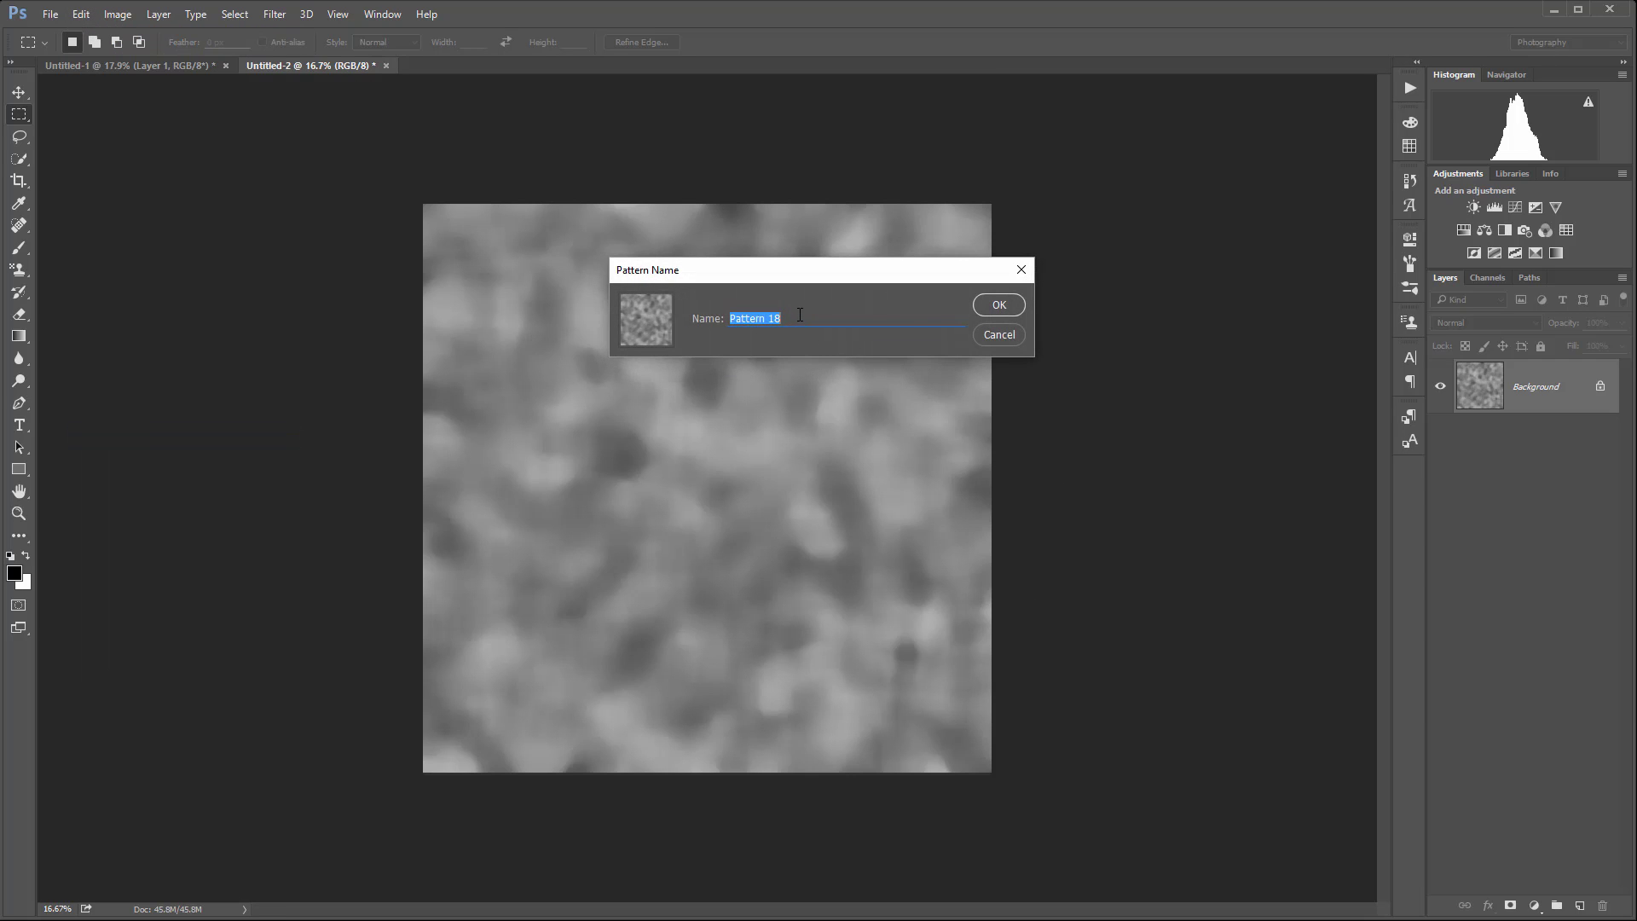
pyautogui.write('SoftWater')
pyautogui.click(989, 305)
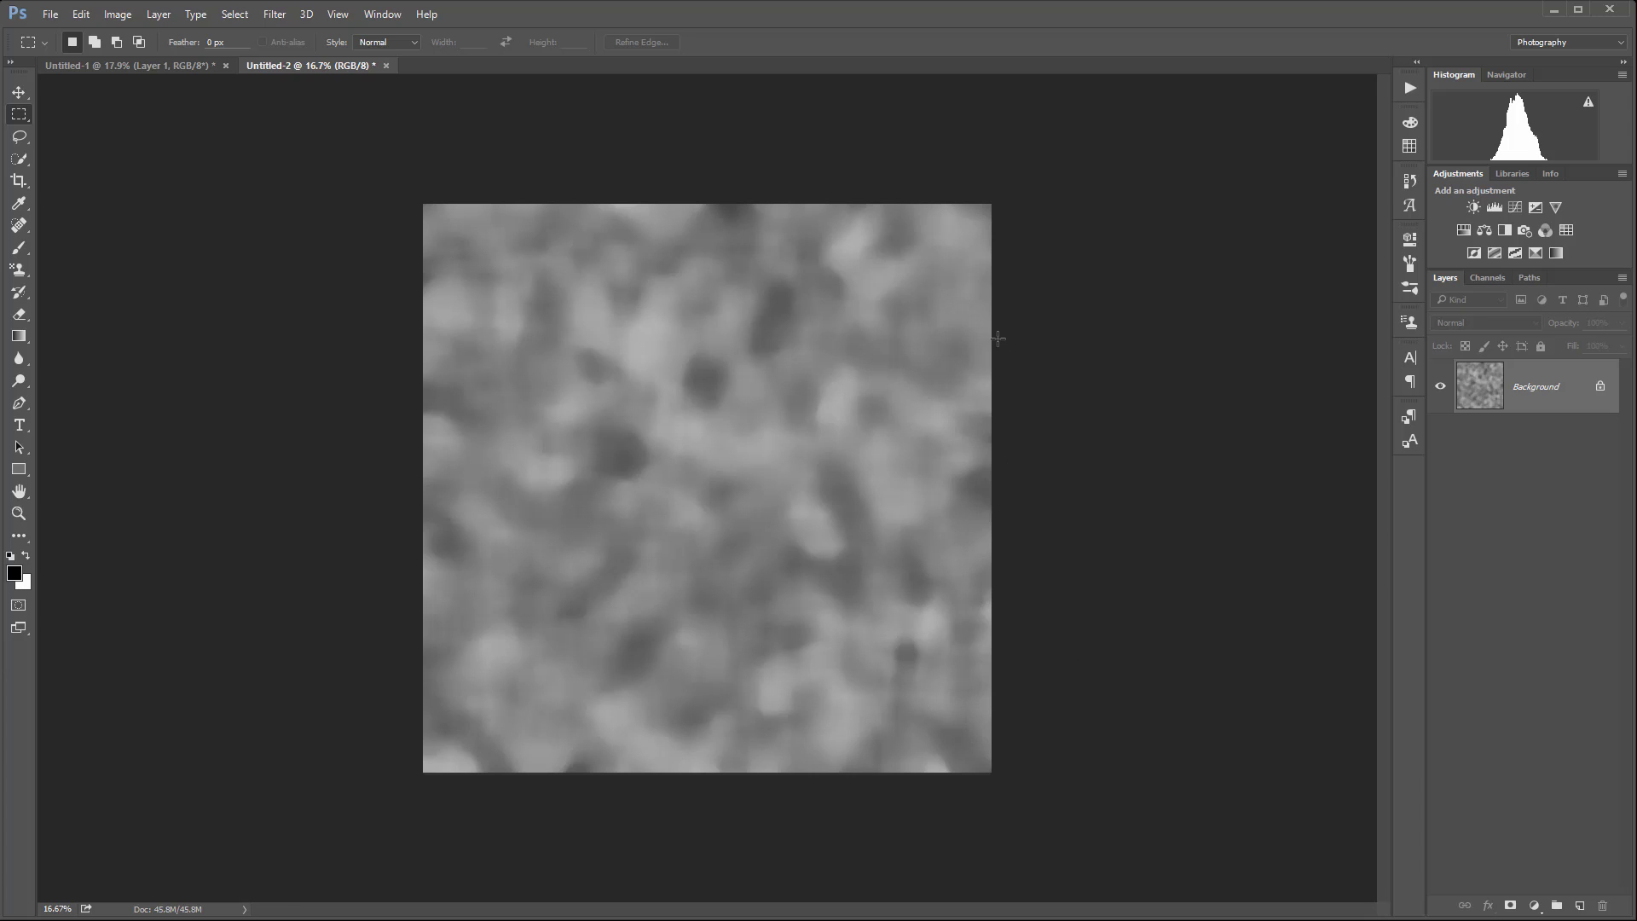
pyautogui.click(100, 65)
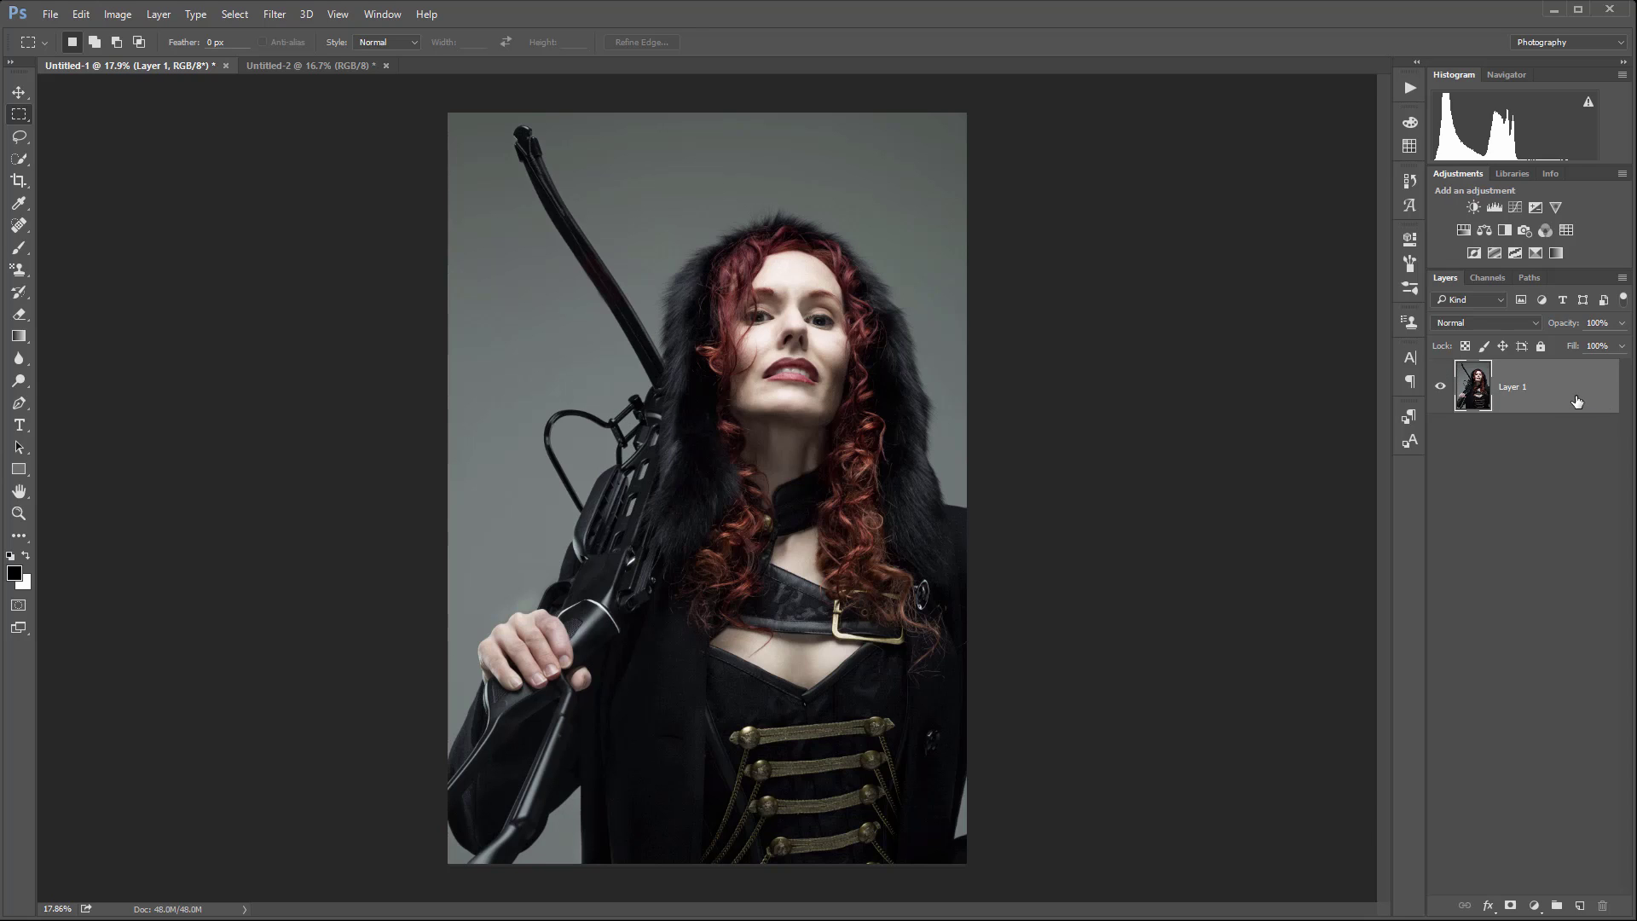
# - Duplicate Layer 1 with Ctrl+J and rename the copy Sketch
pyautogui.hotkey('ctrl', 'j')
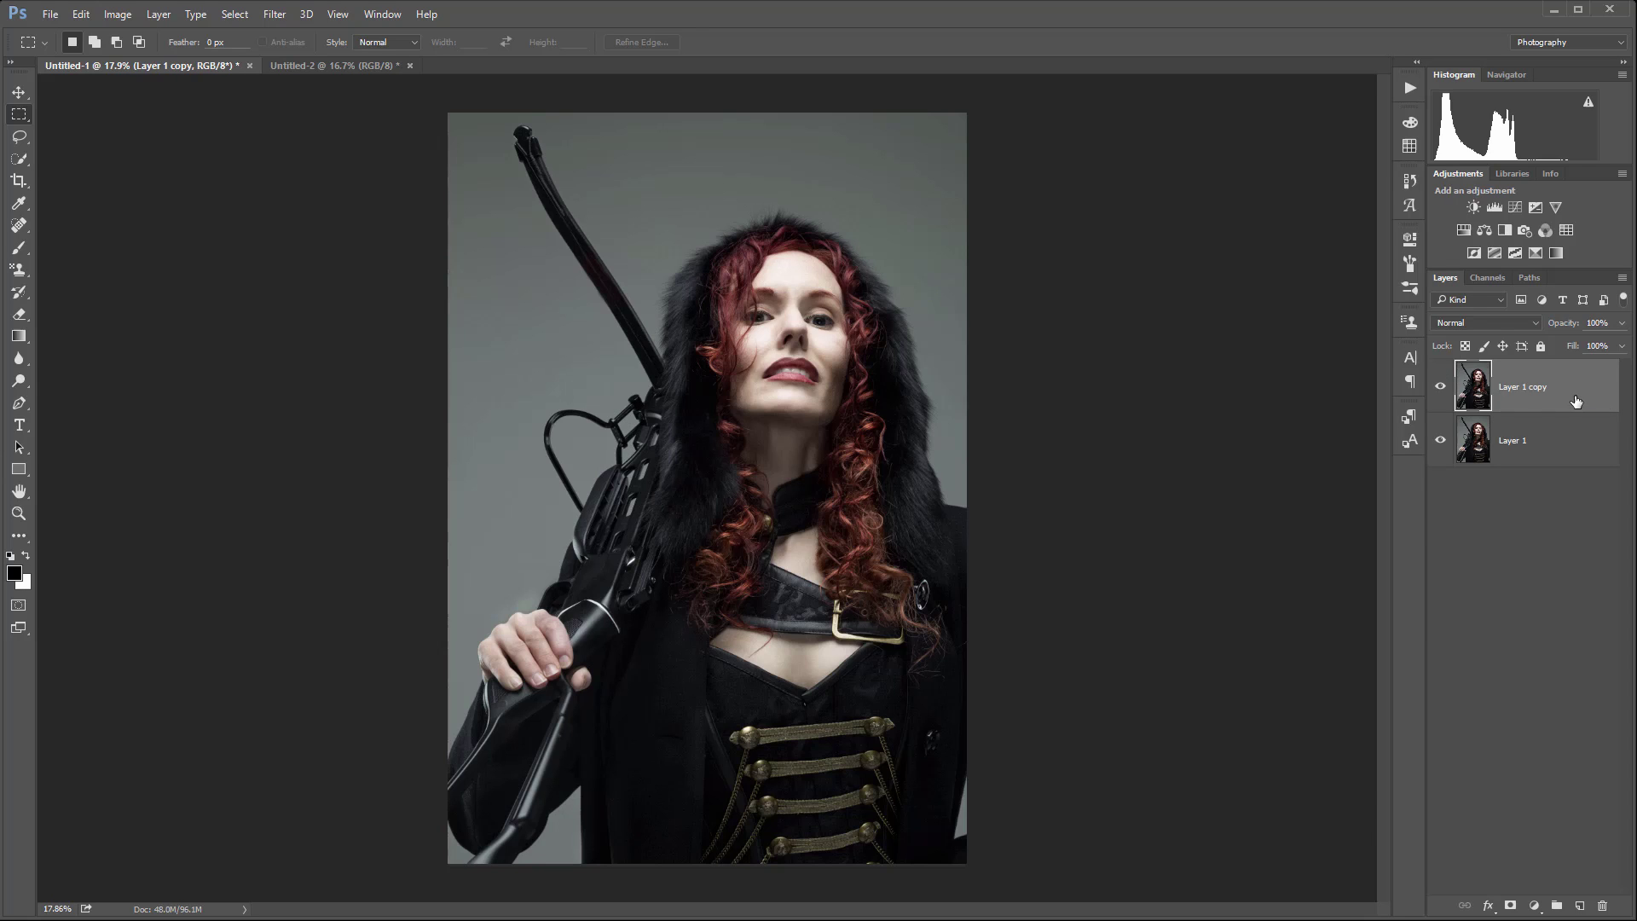
pyautogui.doubleClick(1530, 388)
pyautogui.write('Sketch')
pyautogui.press('Return')
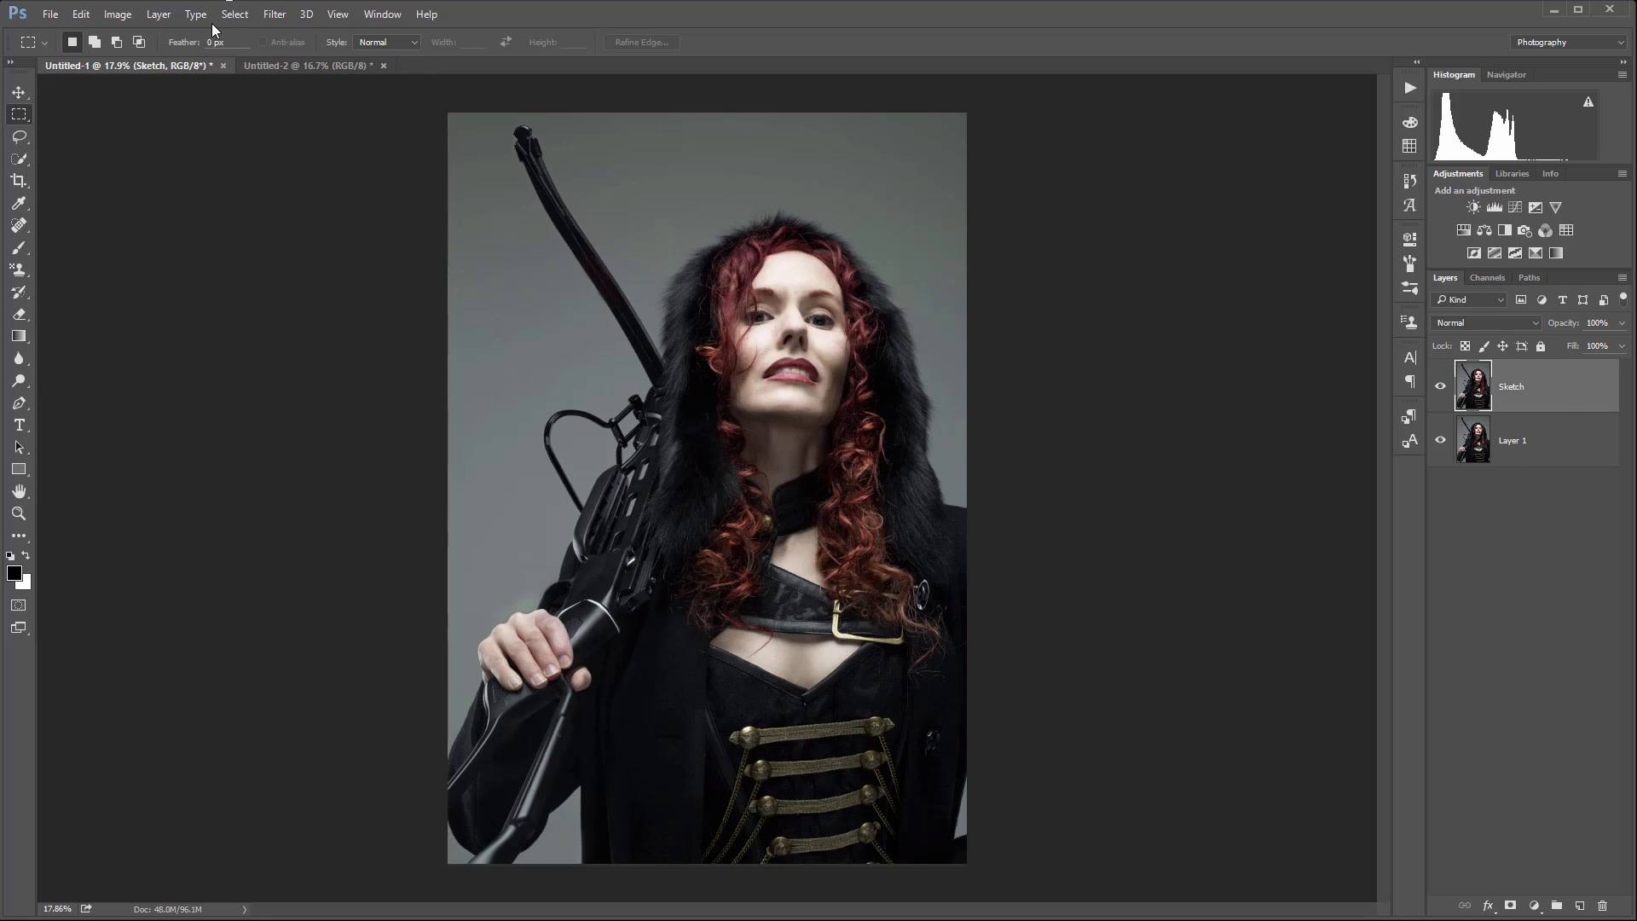
pyautogui.click(273, 14)
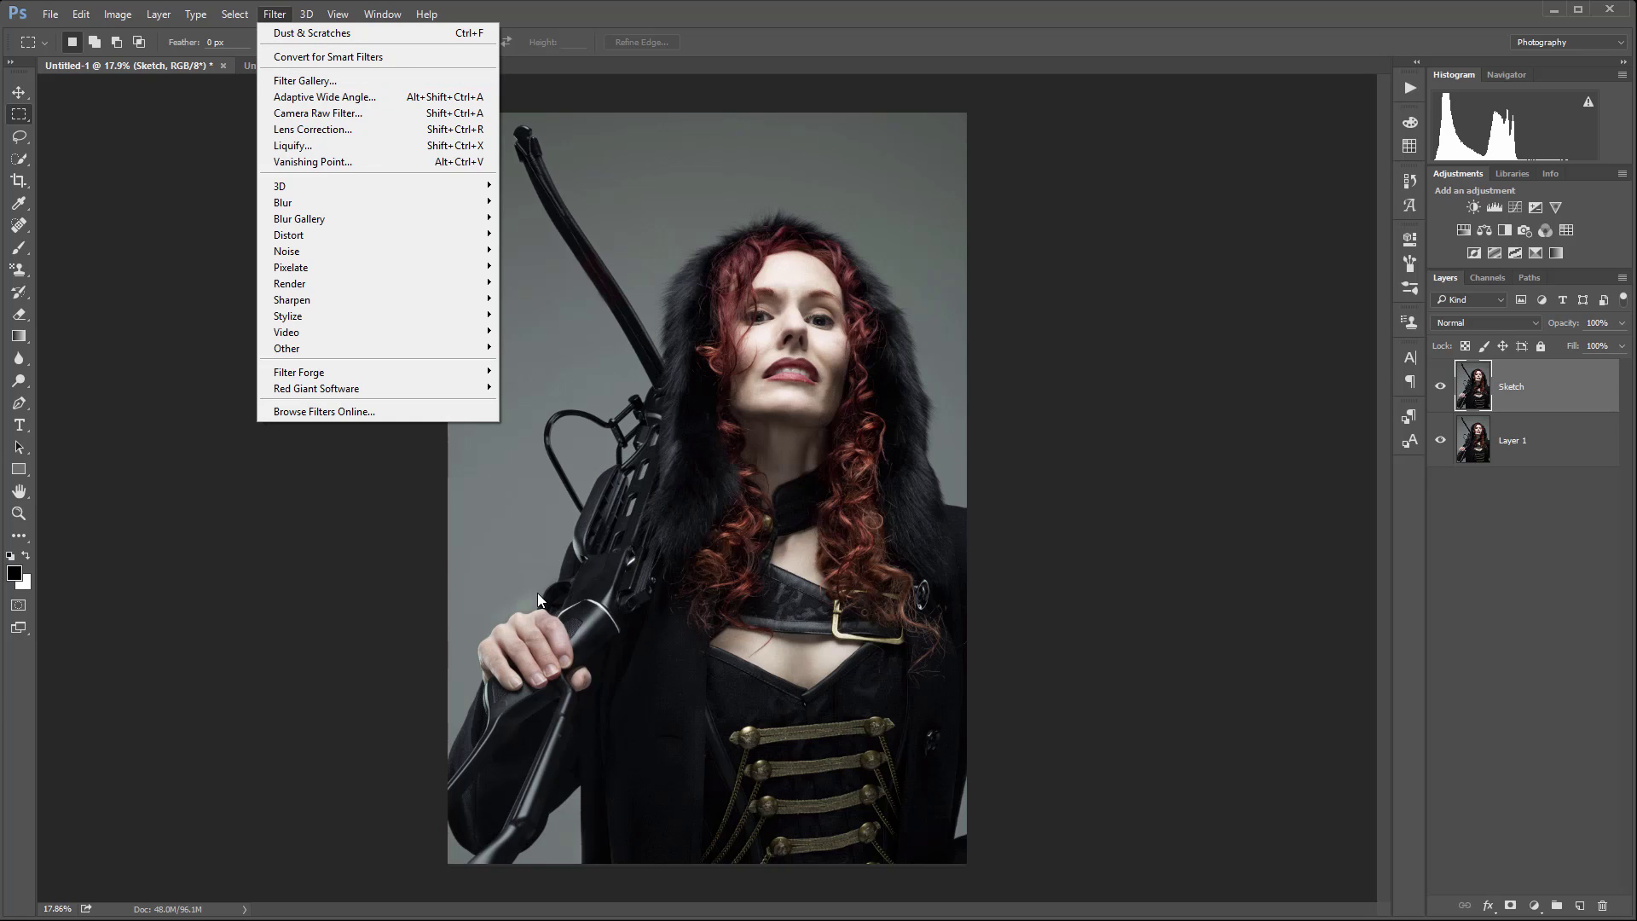
# - Apply Glowing Edges to Sketch at Edge Width 1, Brightness 14, adjusting Smoothness
pyautogui.moveTo(116, 19)
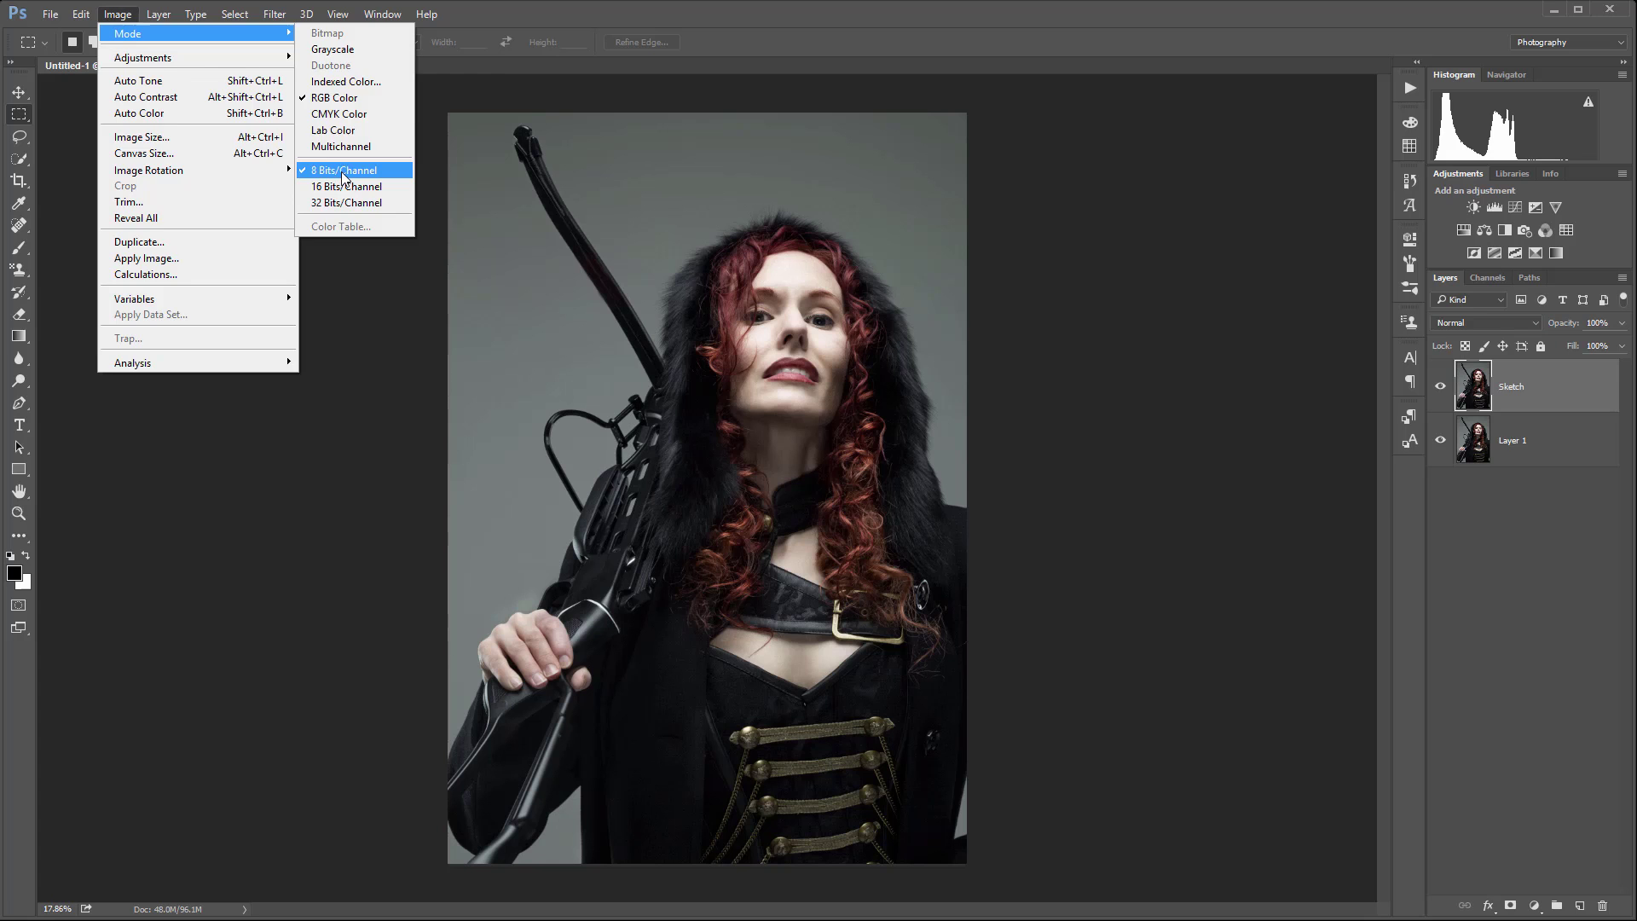
pyautogui.click(275, 14)
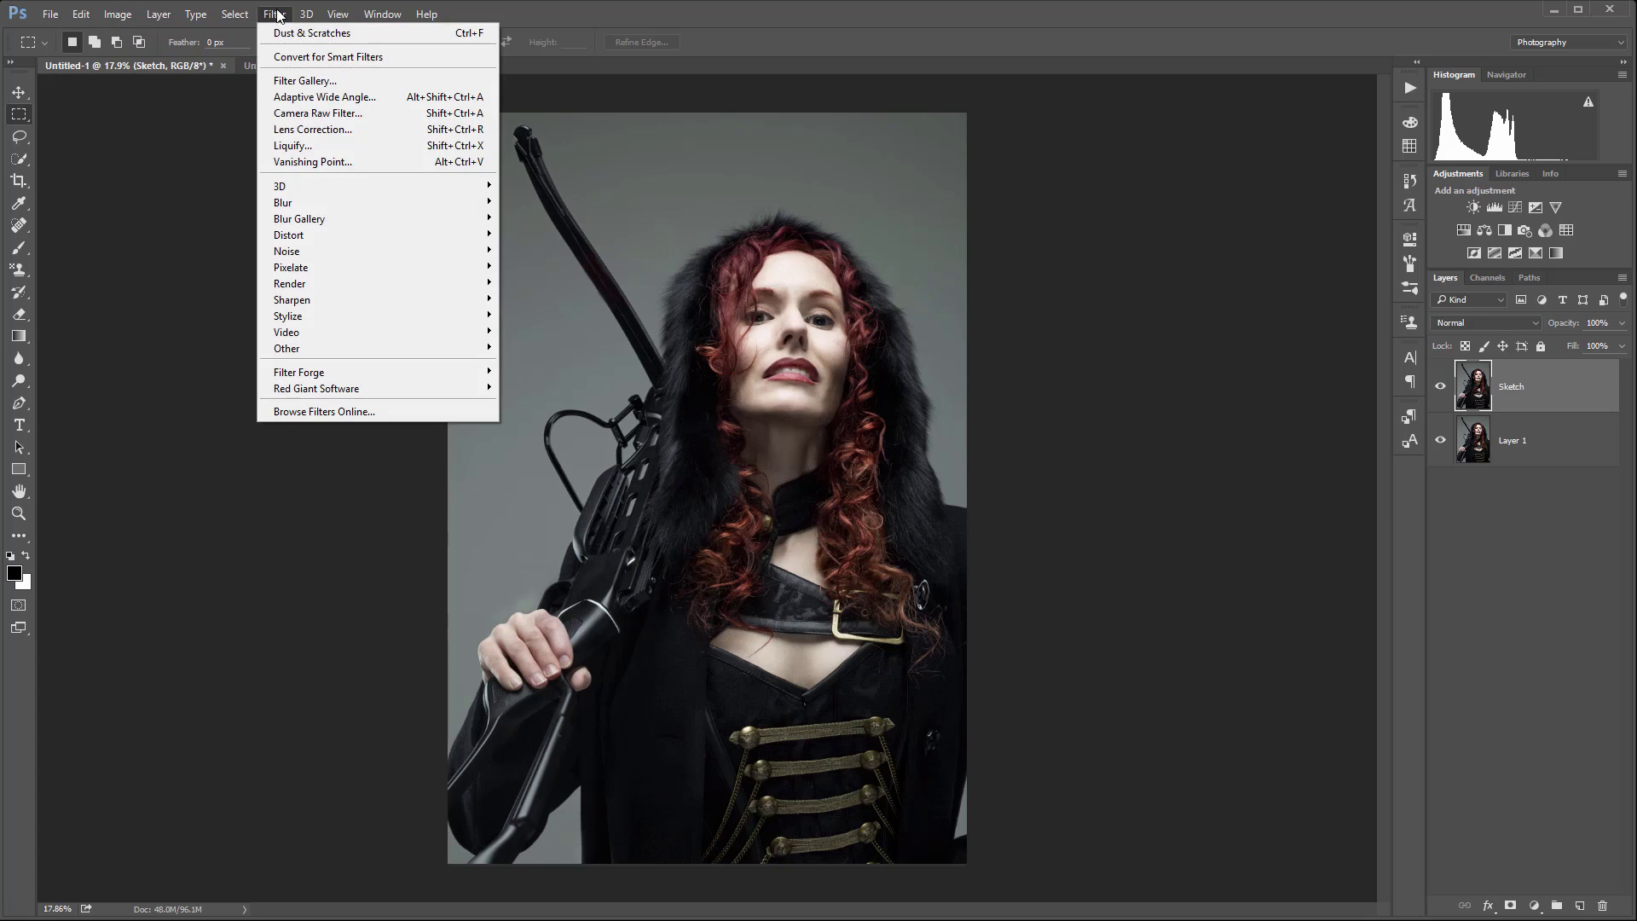
pyautogui.click(291, 81)
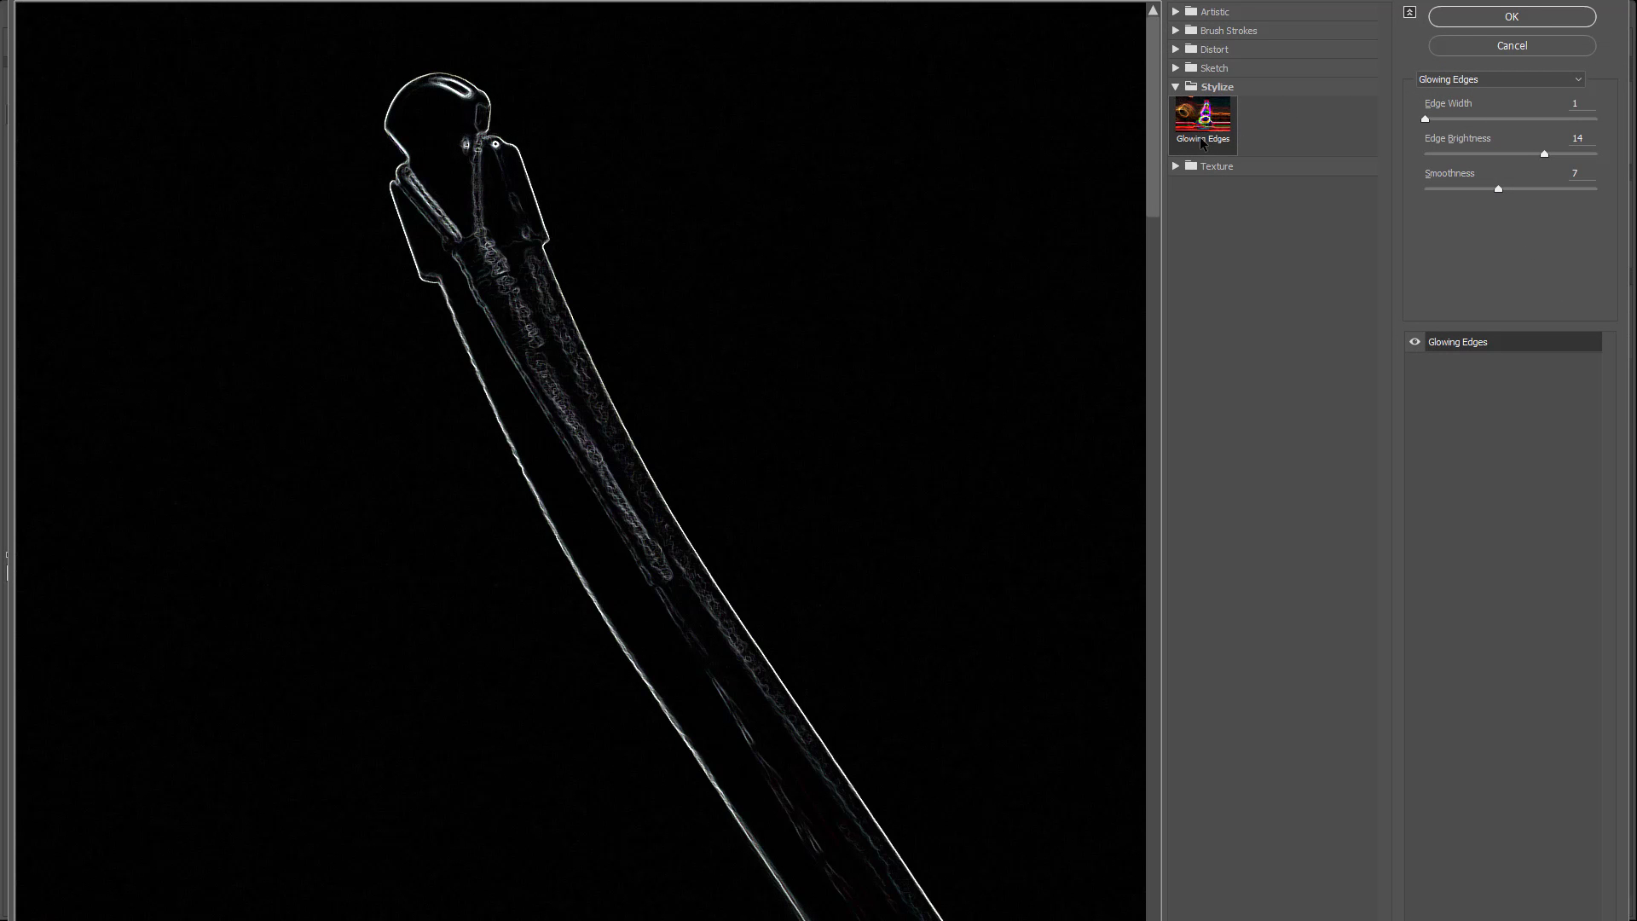
pyautogui.moveTo(980, 589); pyautogui.dragTo(724, 290)
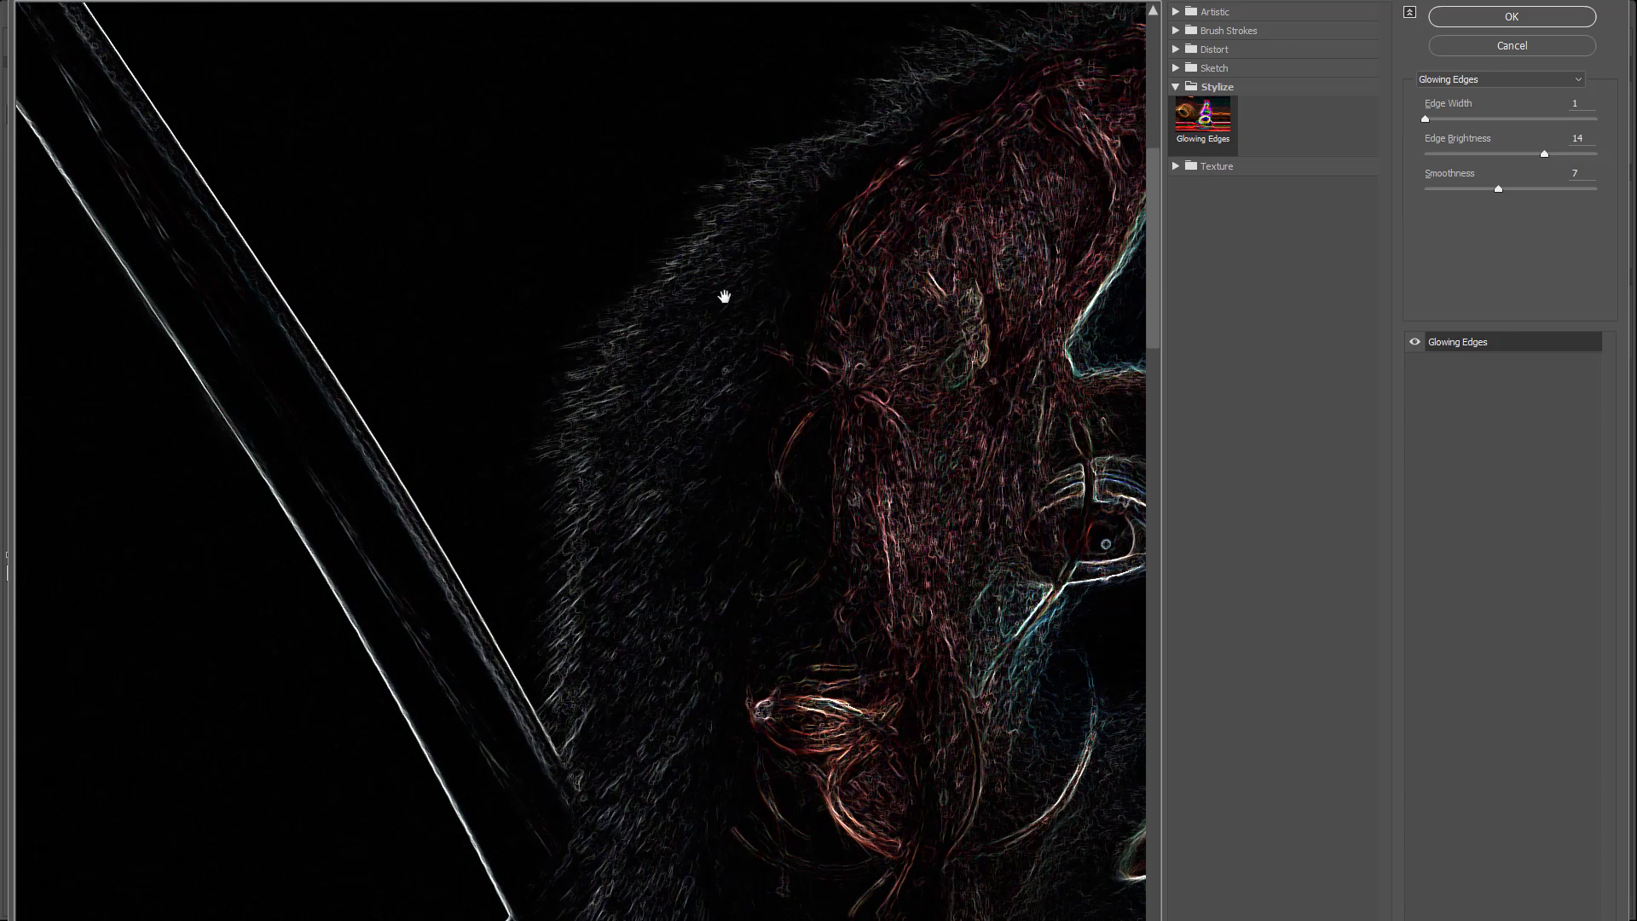
pyautogui.moveTo(909, 464); pyautogui.dragTo(793, 388)
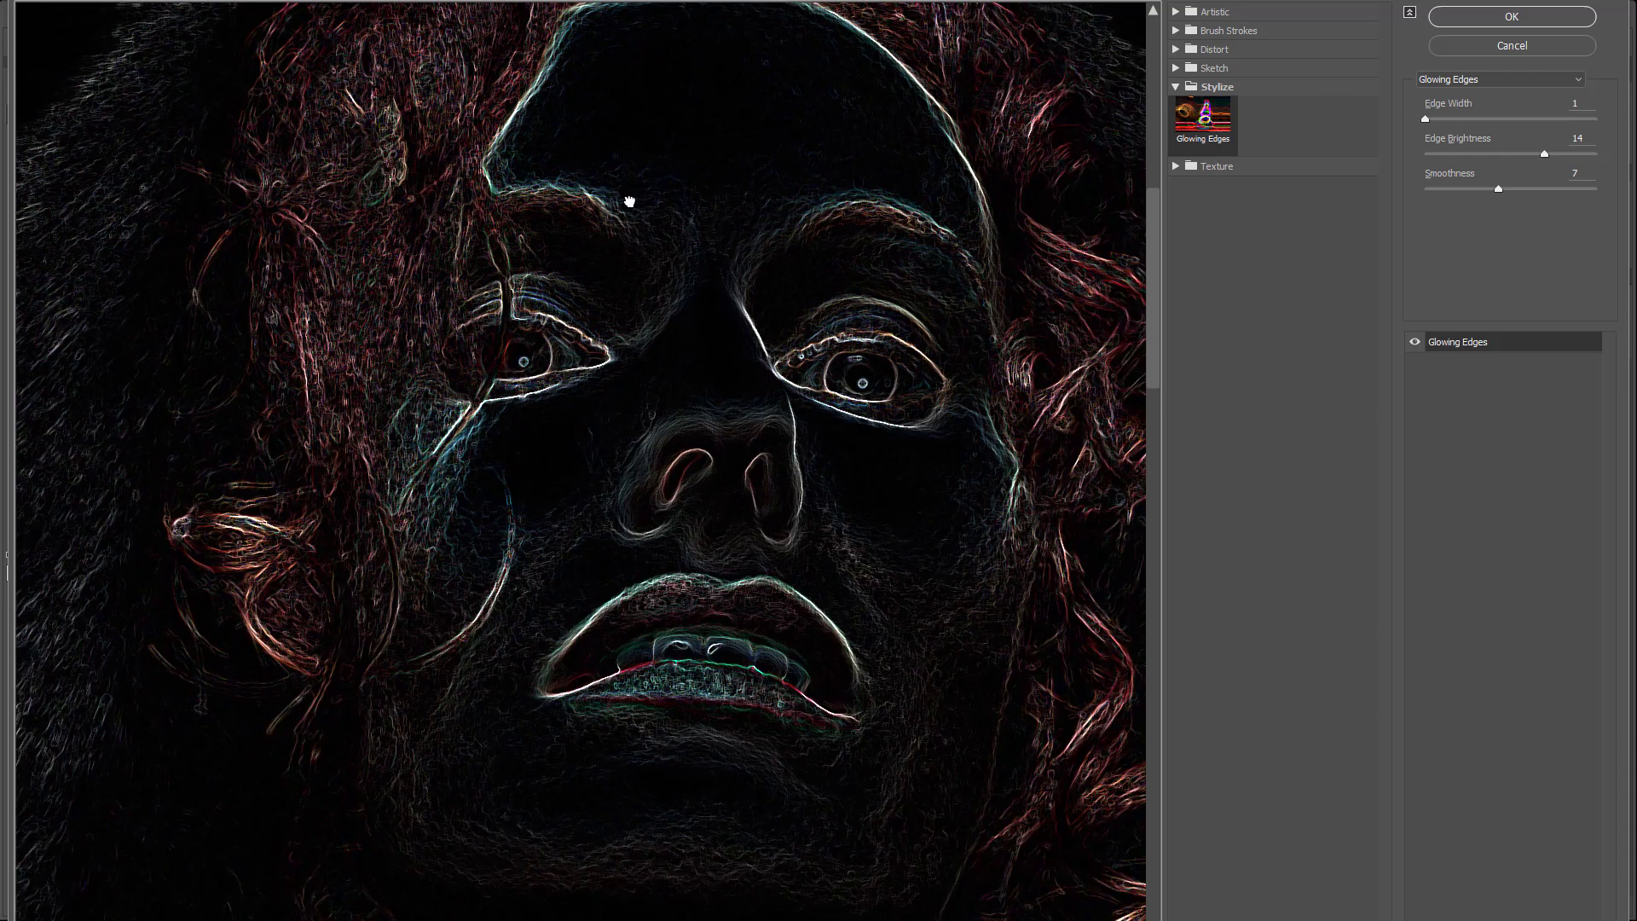
pyautogui.moveTo(628, 194); pyautogui.dragTo(753, 246)
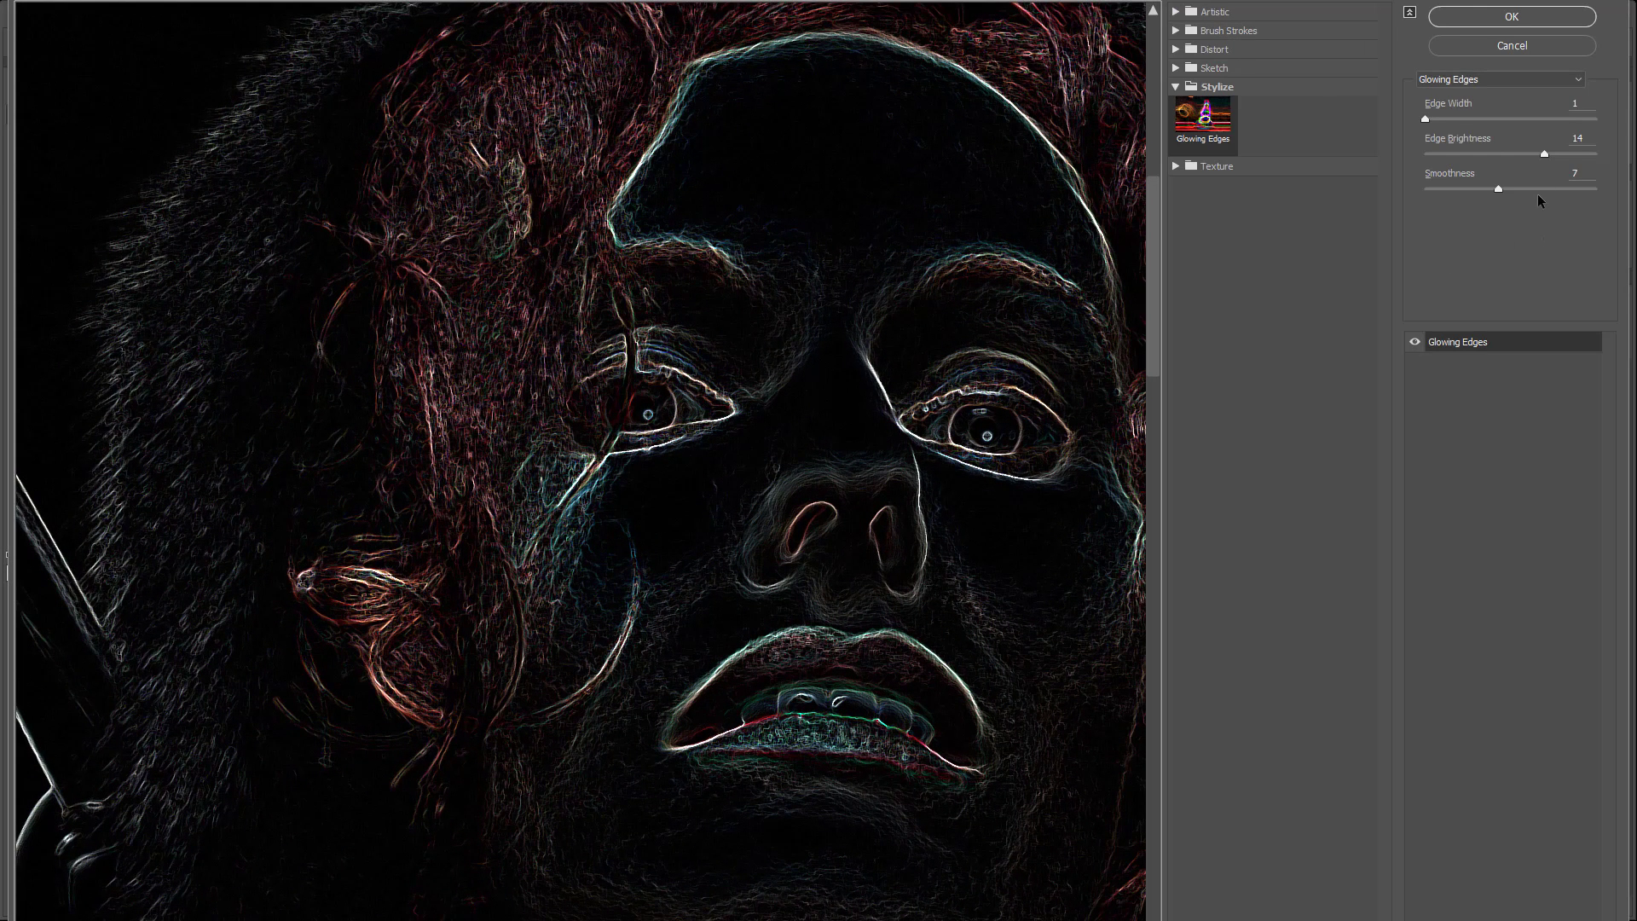
pyautogui.moveTo(1542, 156); pyautogui.dragTo(1503, 181)
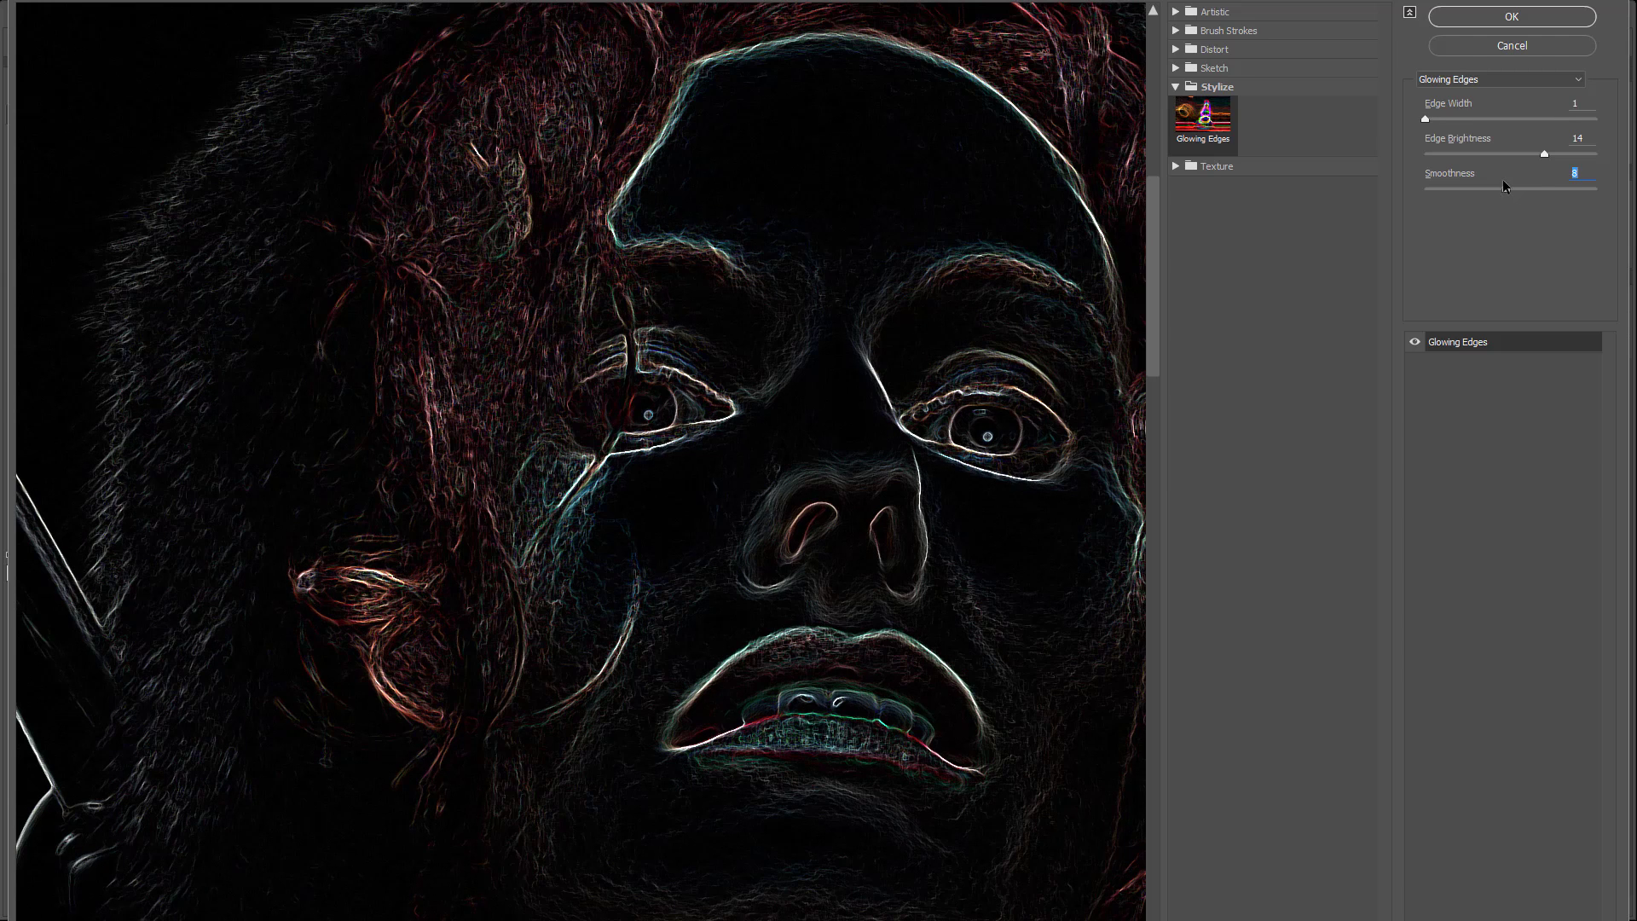
pyautogui.click(1511, 17)
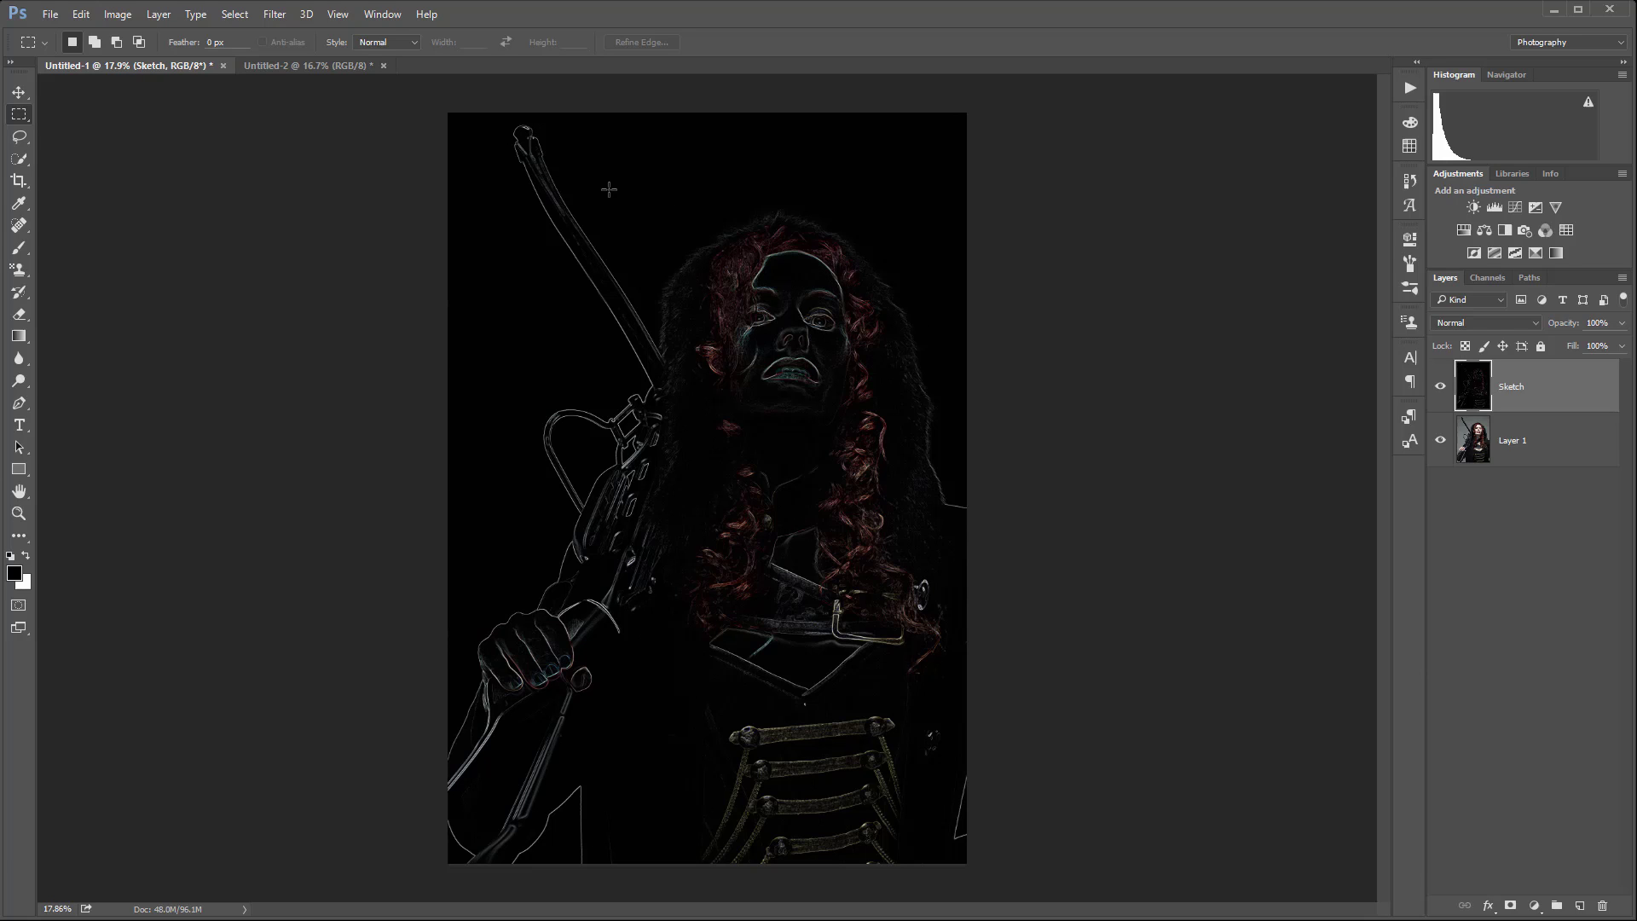
# - Invert the Sketch layer and apply a Threshold at level 231
pyautogui.hotkey('ctrl', 'i')
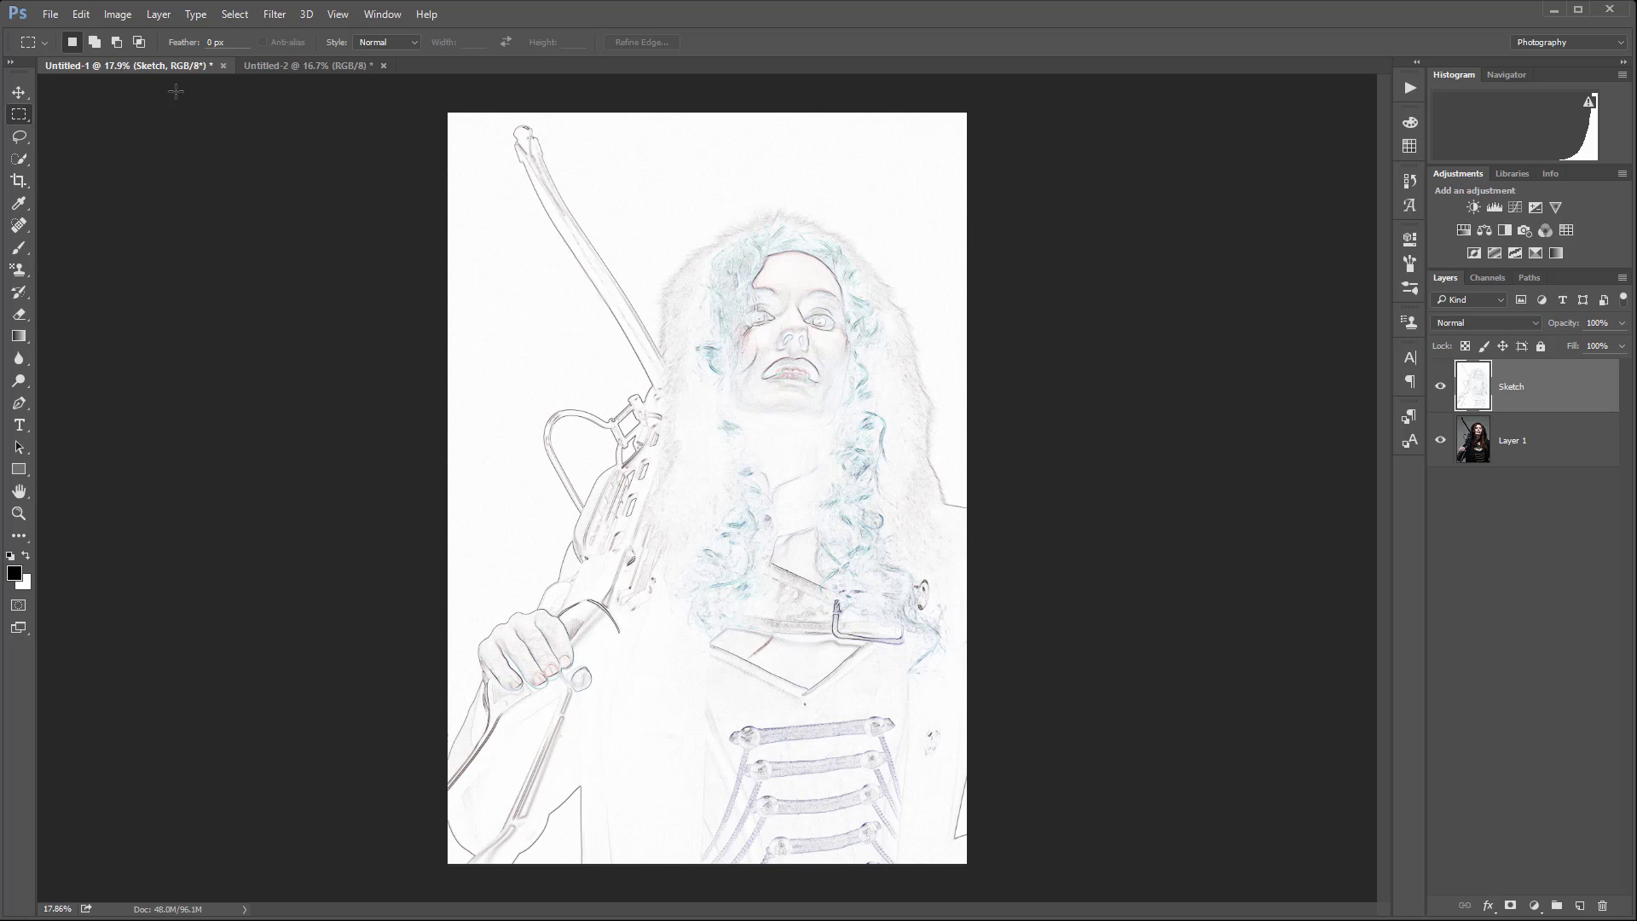
pyautogui.click(117, 24)
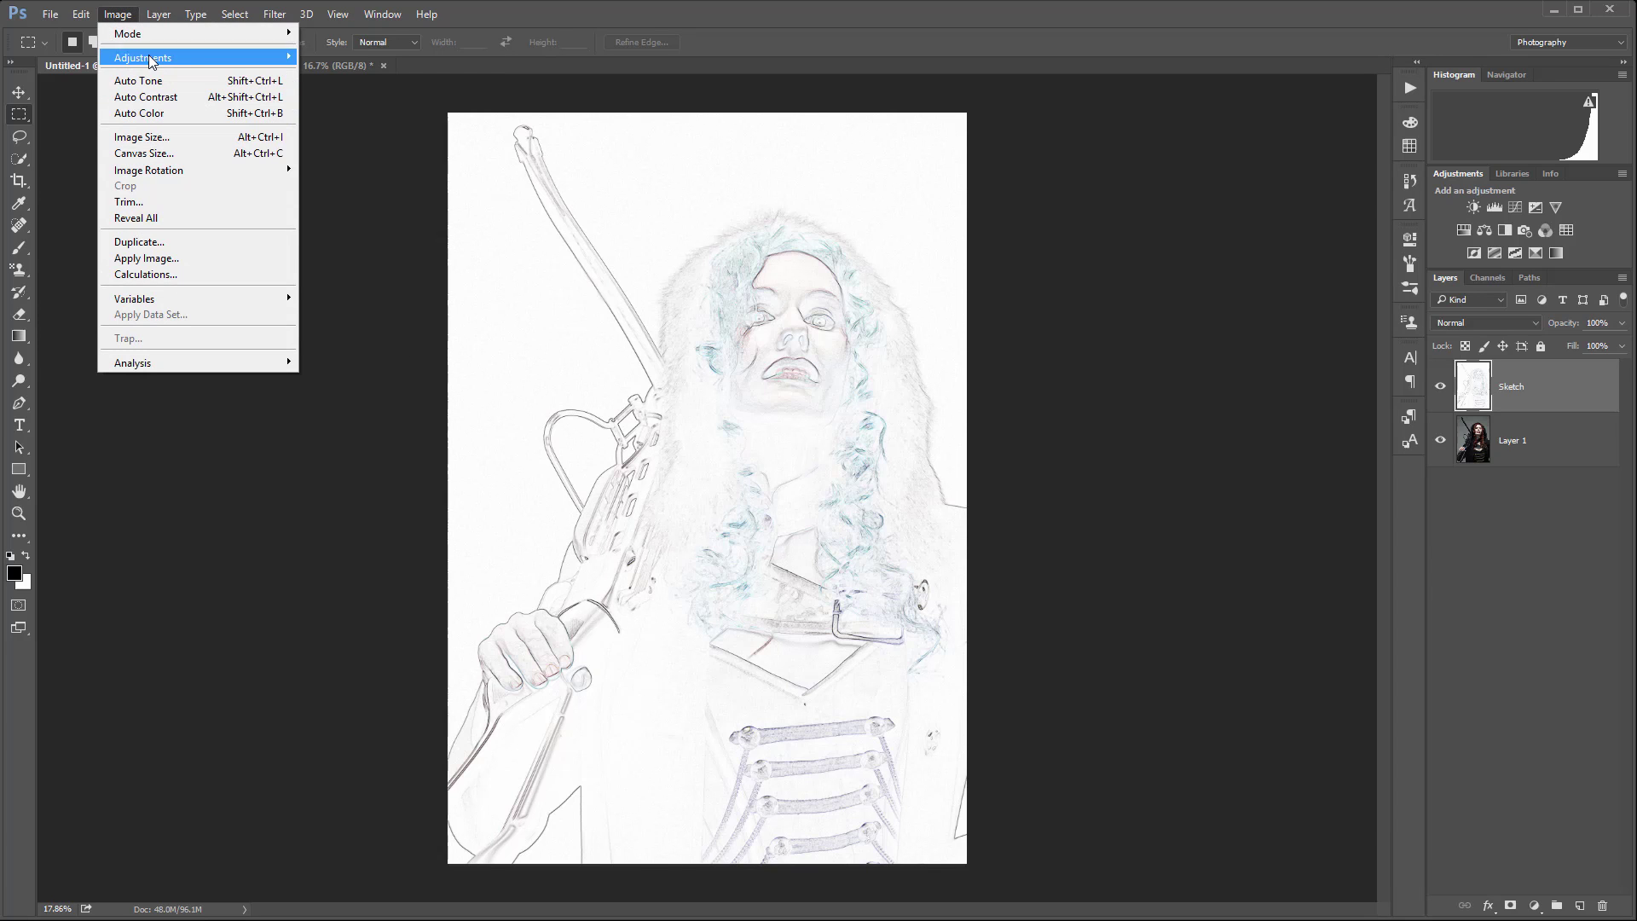
pyautogui.moveTo(150, 59)
pyautogui.click(448, 284)
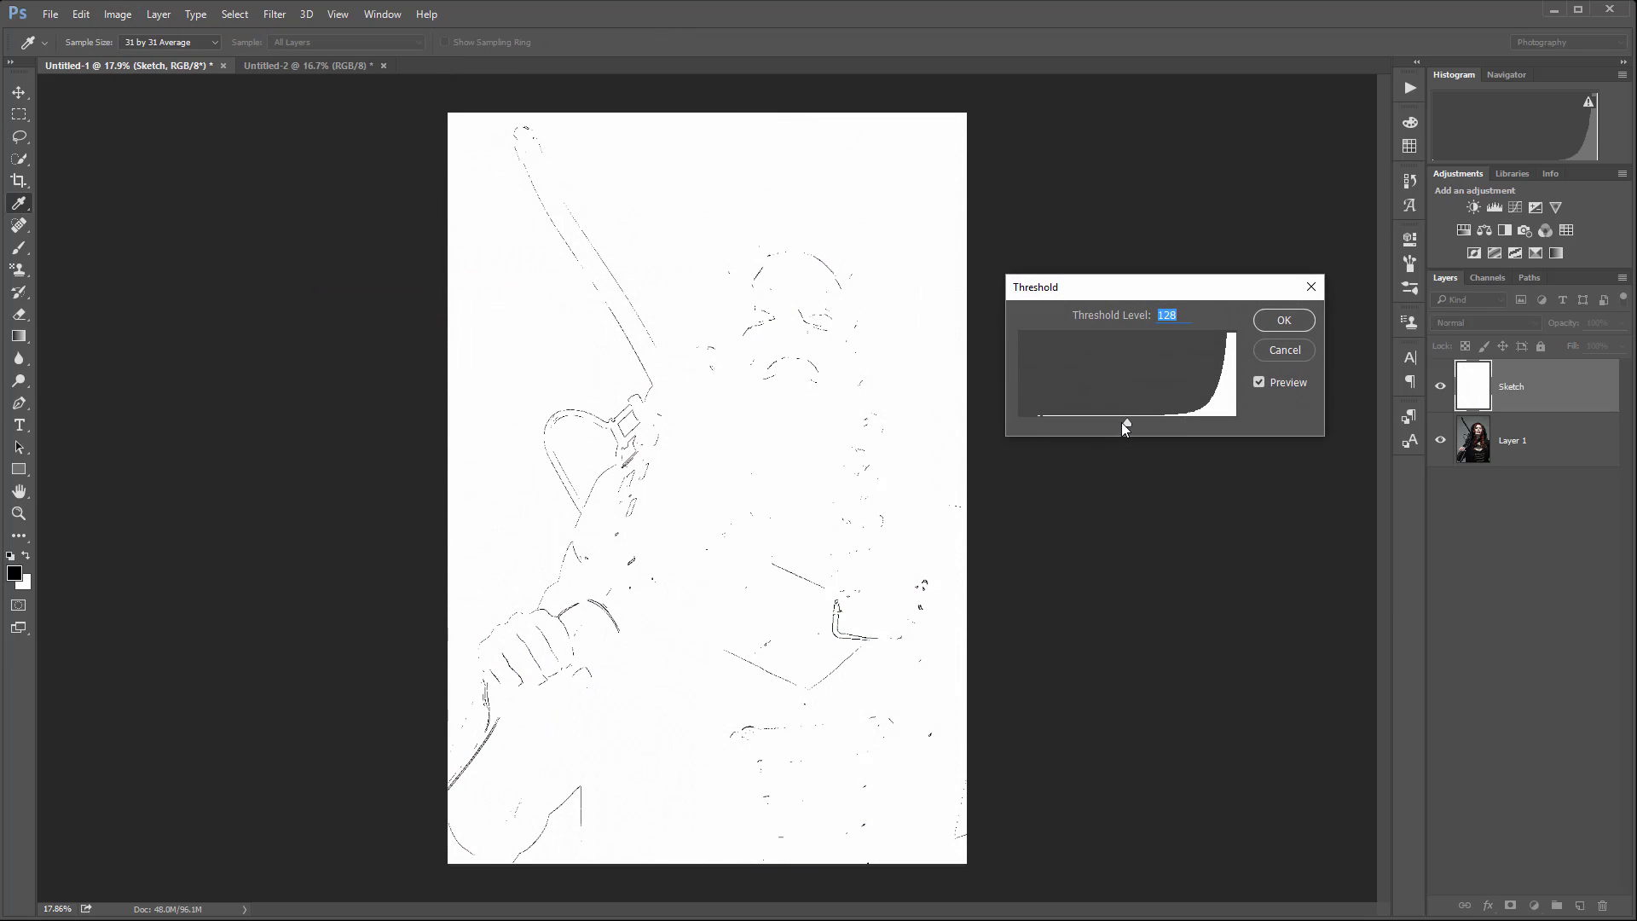
pyautogui.moveTo(1126, 423)
pyautogui.mouseDown()
pyautogui.moveTo(1049, 425)
pyautogui.moveTo(1213, 421)
pyautogui.mouseUp()
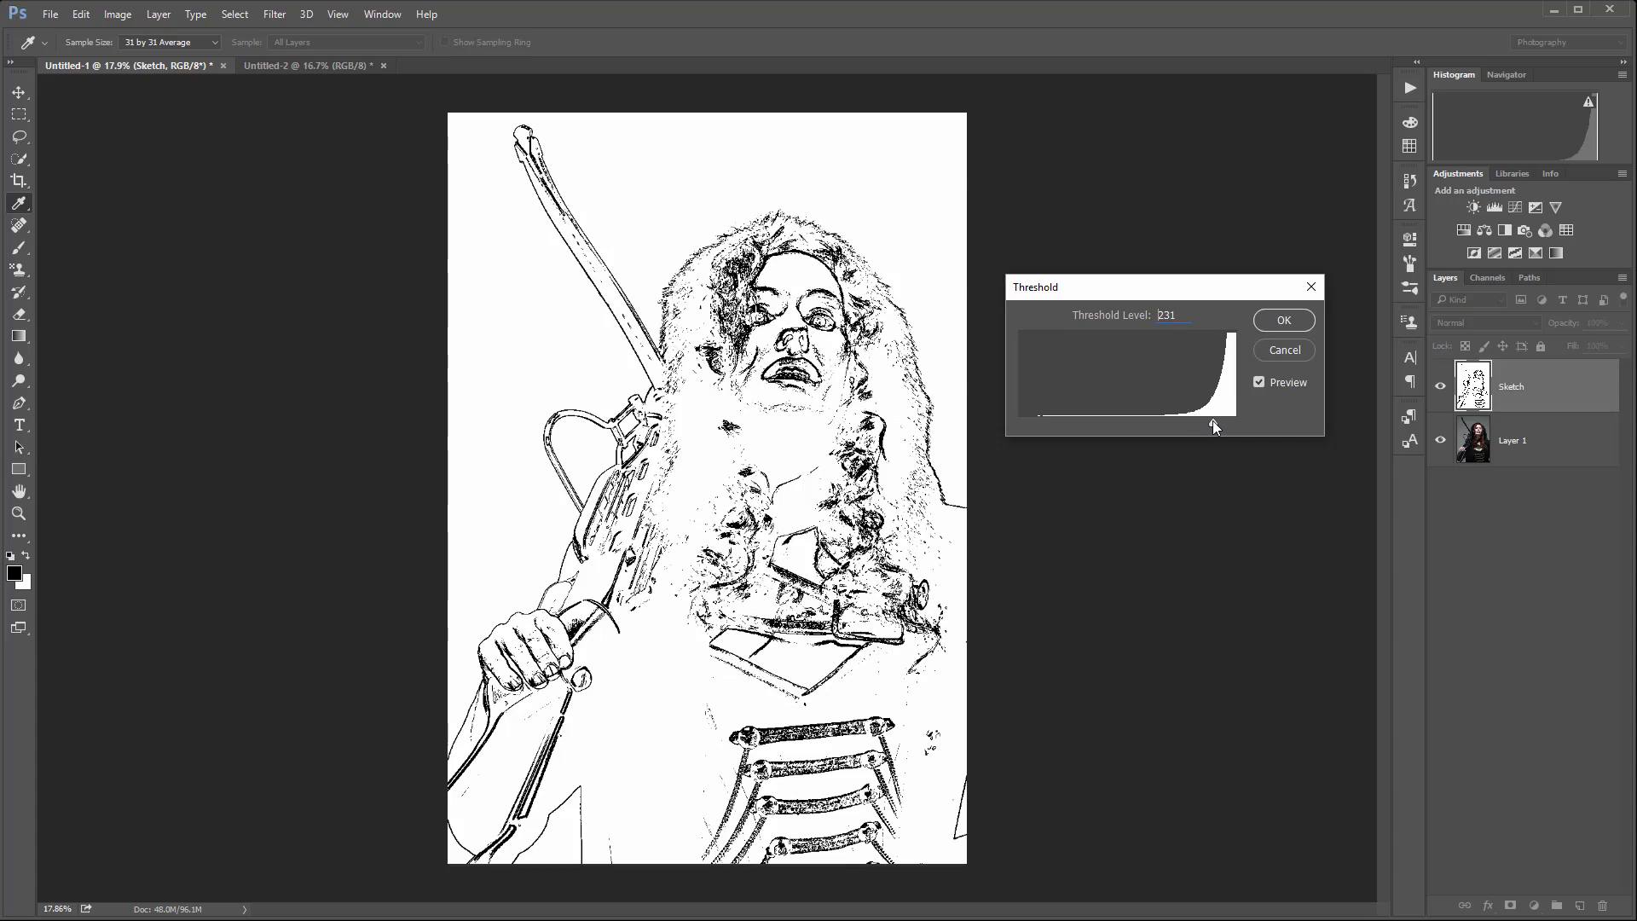
pyautogui.click(1273, 321)
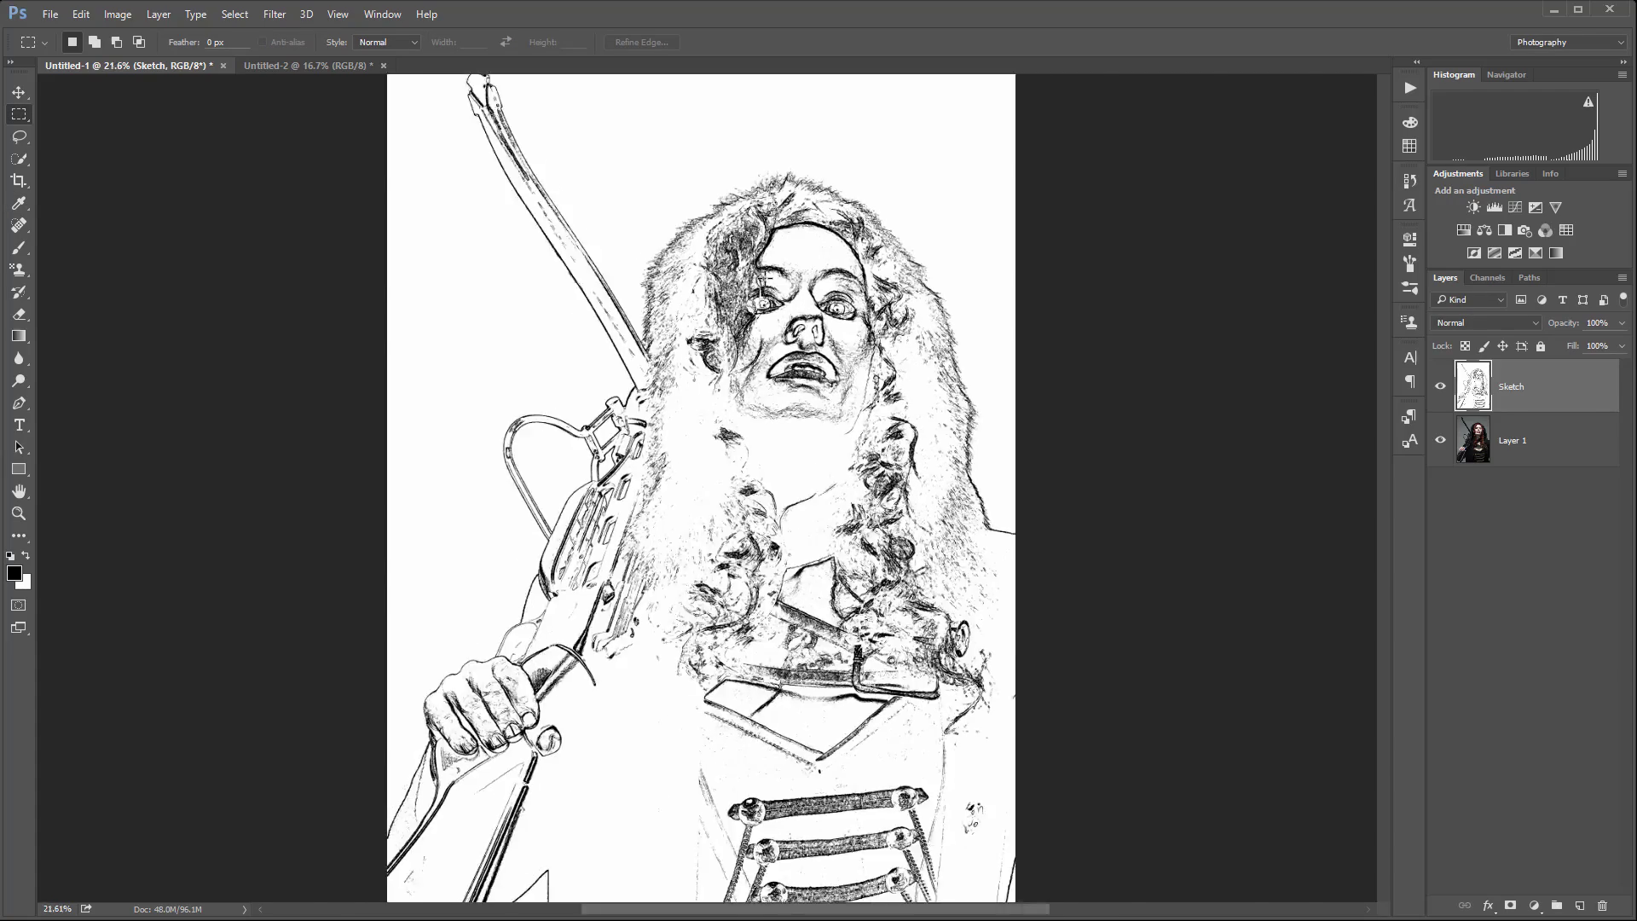
# - Set the Sketch layer's blend mode to Multiply, then select Layer 1
pyautogui.scroll(3, 764, 278)
pyautogui.scroll(-5, 990, 418)
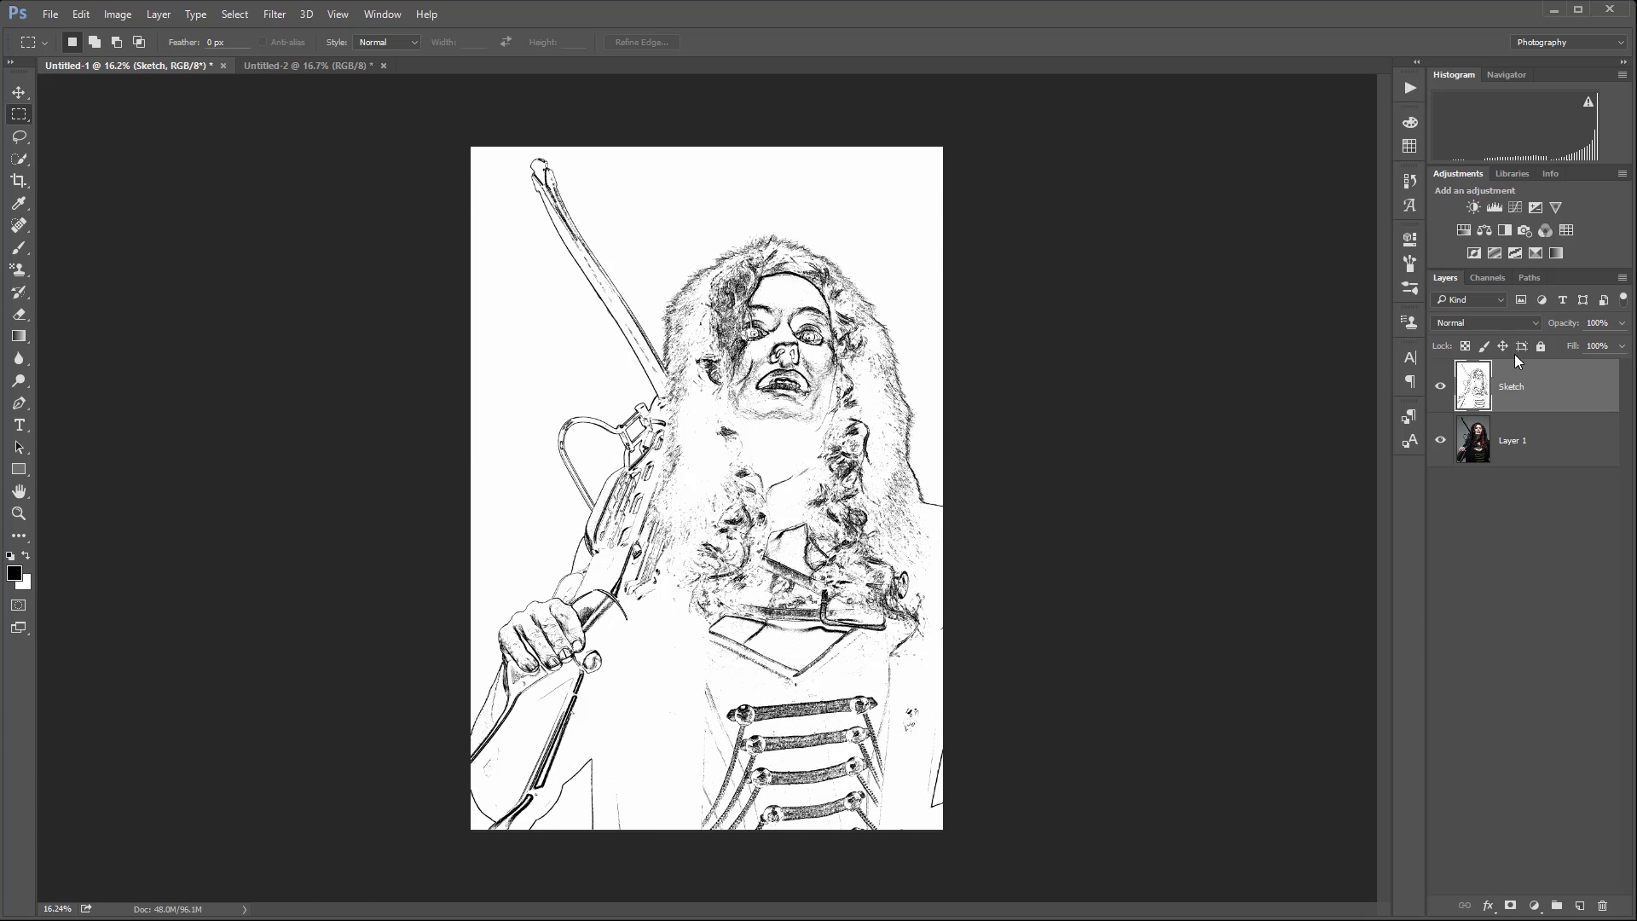
pyautogui.click(1524, 324)
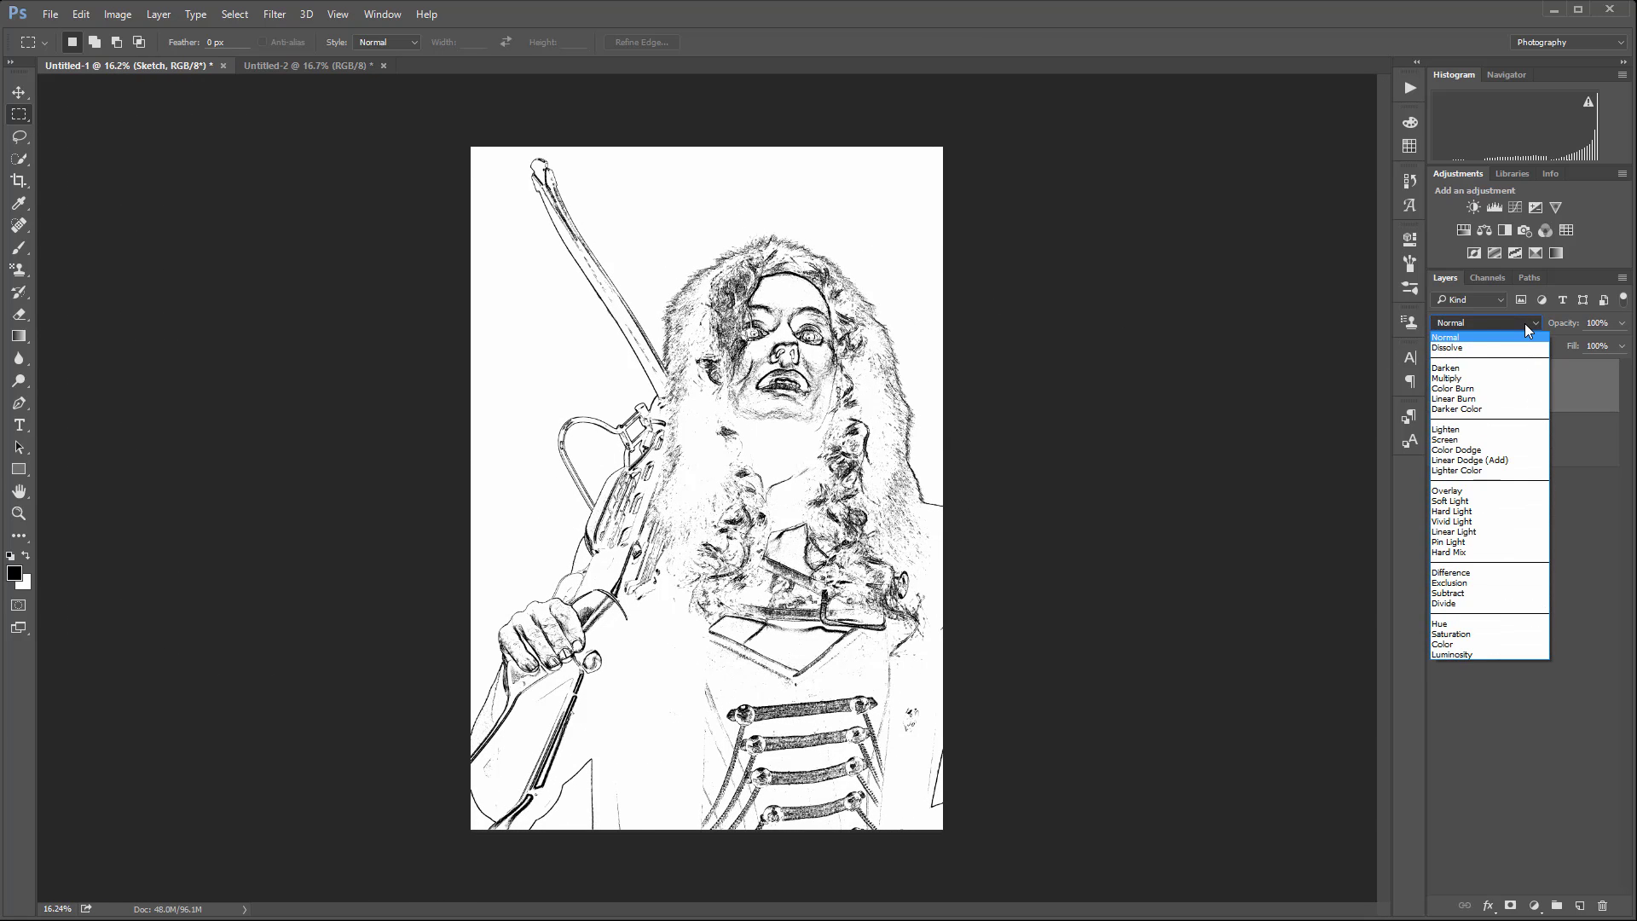
pyautogui.click(1470, 381)
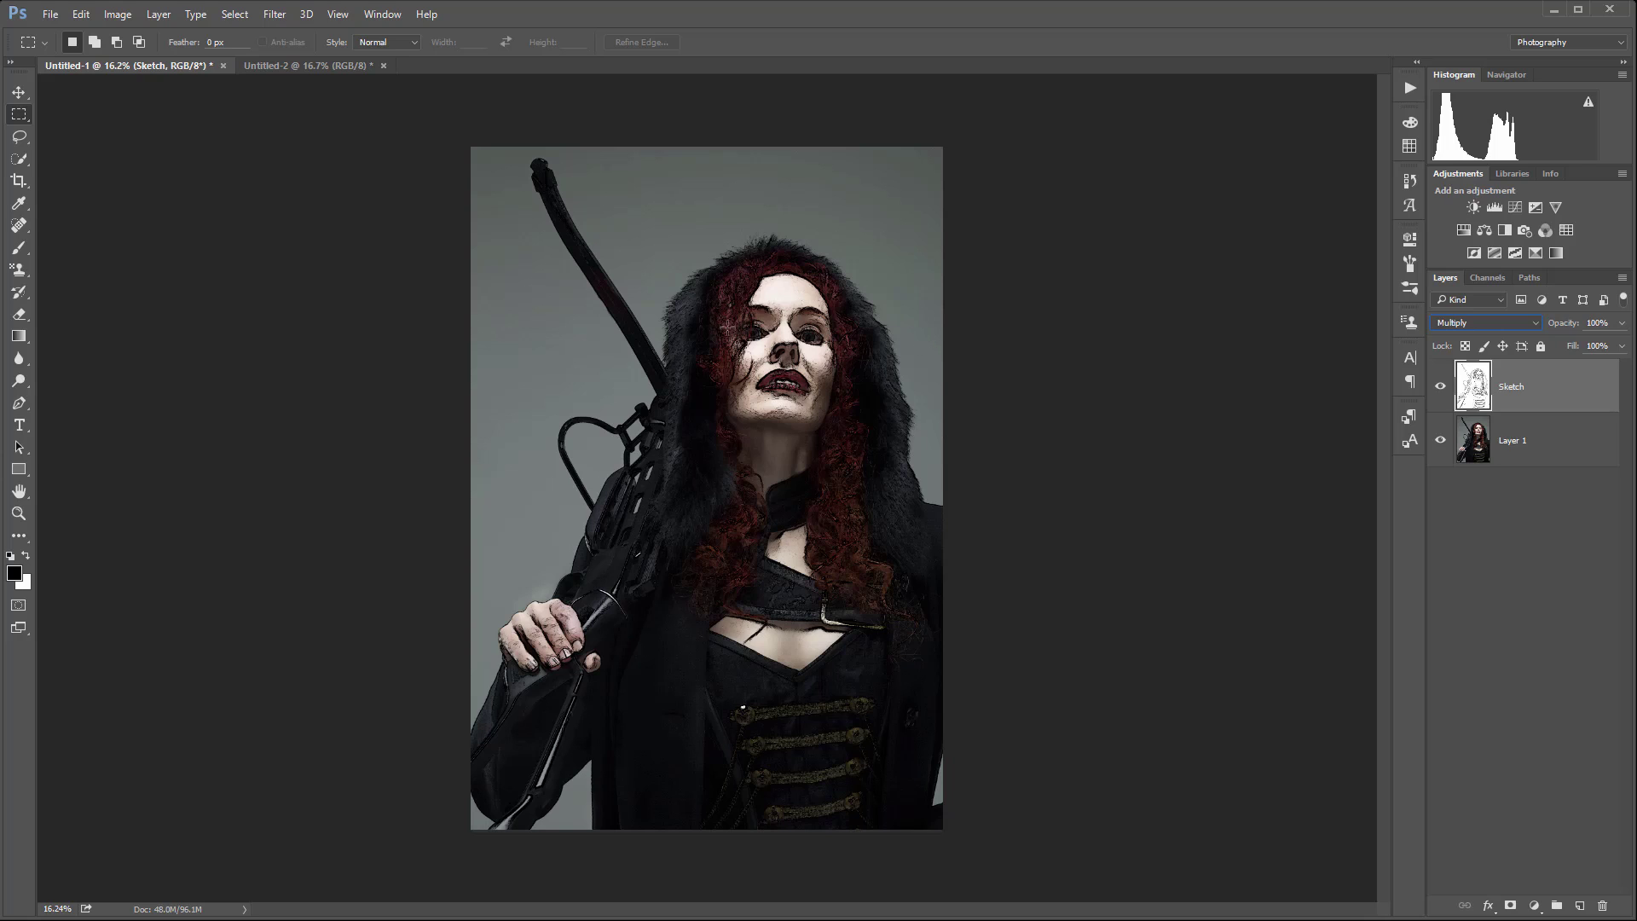
pyautogui.click(1551, 447)
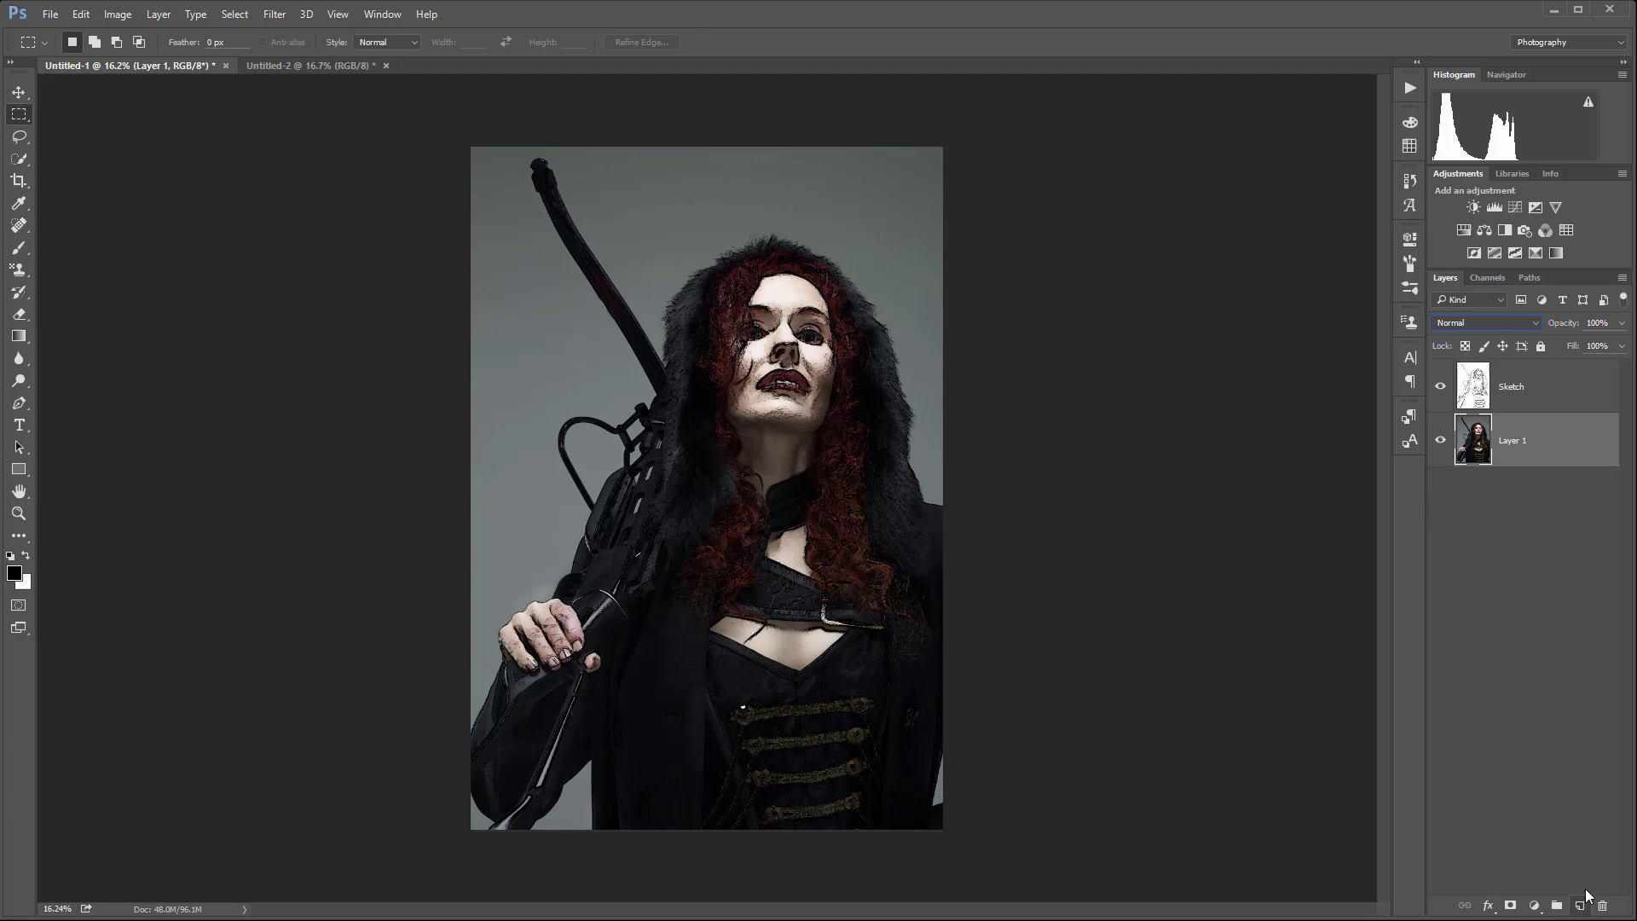
# - Add a new layer above Layer 1, name it Brush, and fill it white
pyautogui.click(1580, 904)
pyautogui.doubleClick(1512, 443)
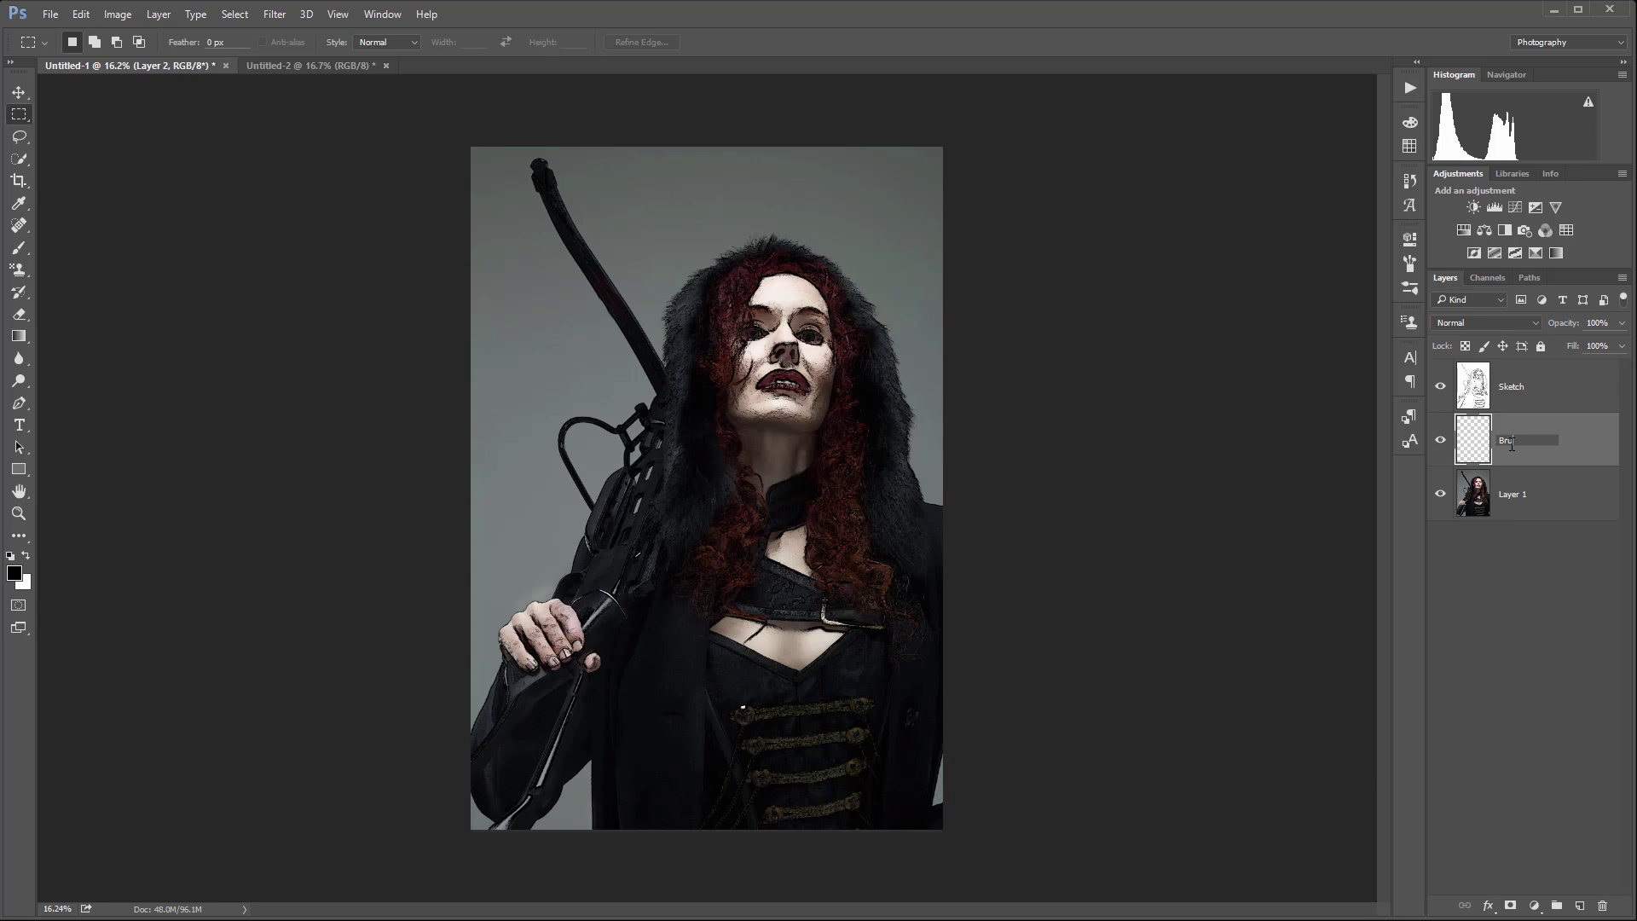
pyautogui.press('Return')
pyautogui.hotkey('ctrl', 'BackSpace')
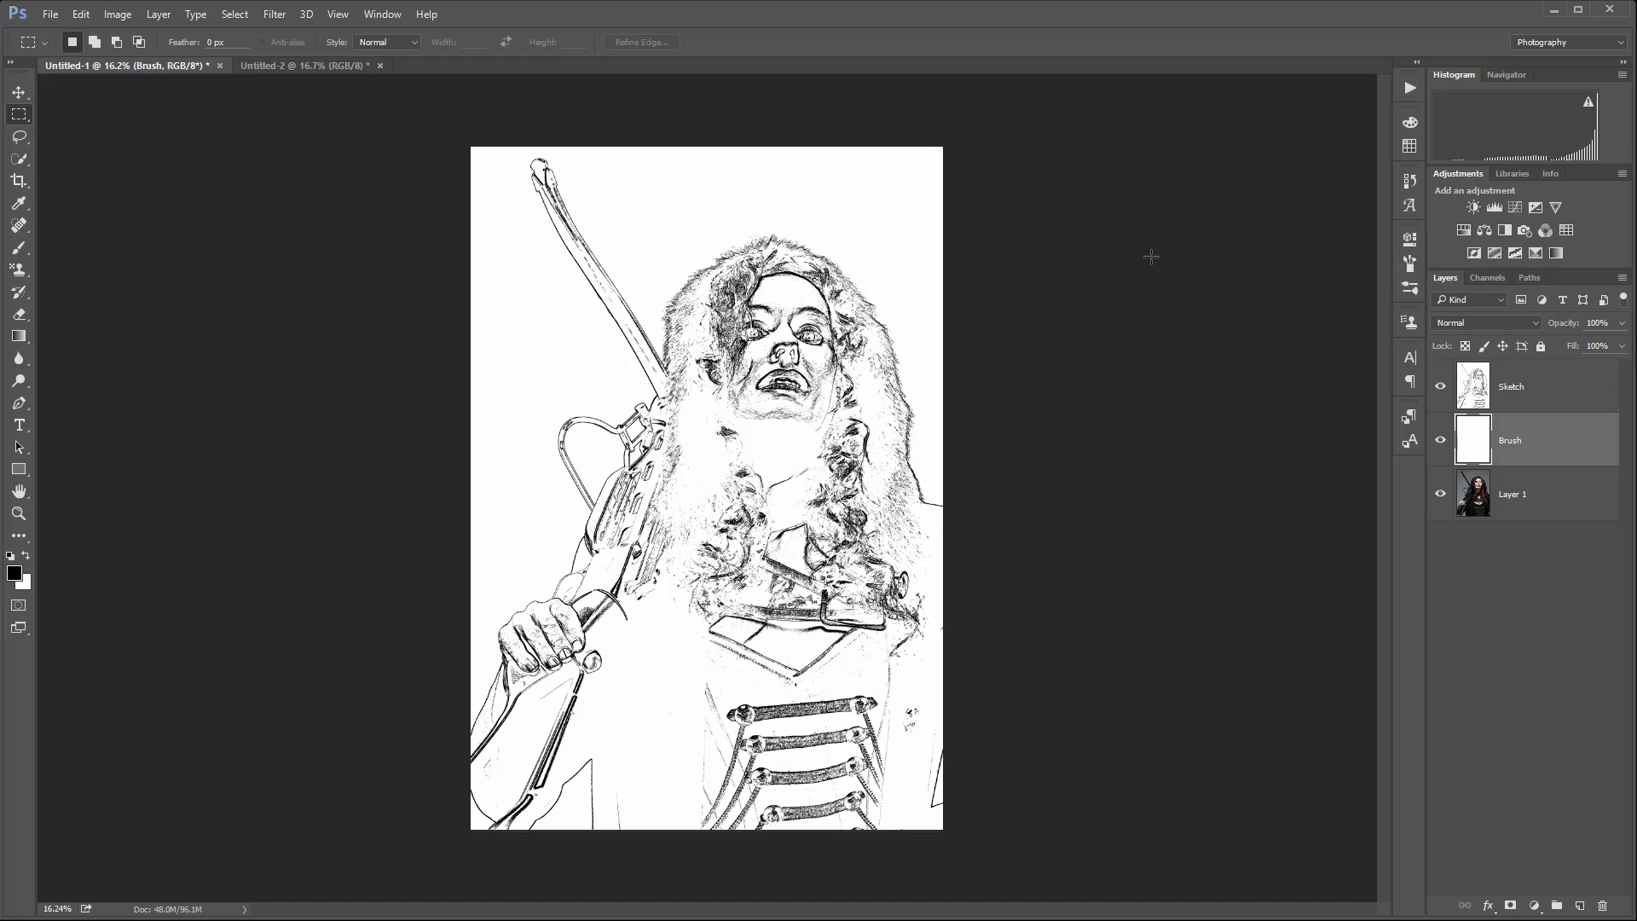
# - Select the Pattern Stamp Tool at 55% flow using the second pattern
pyautogui.click(23, 274)
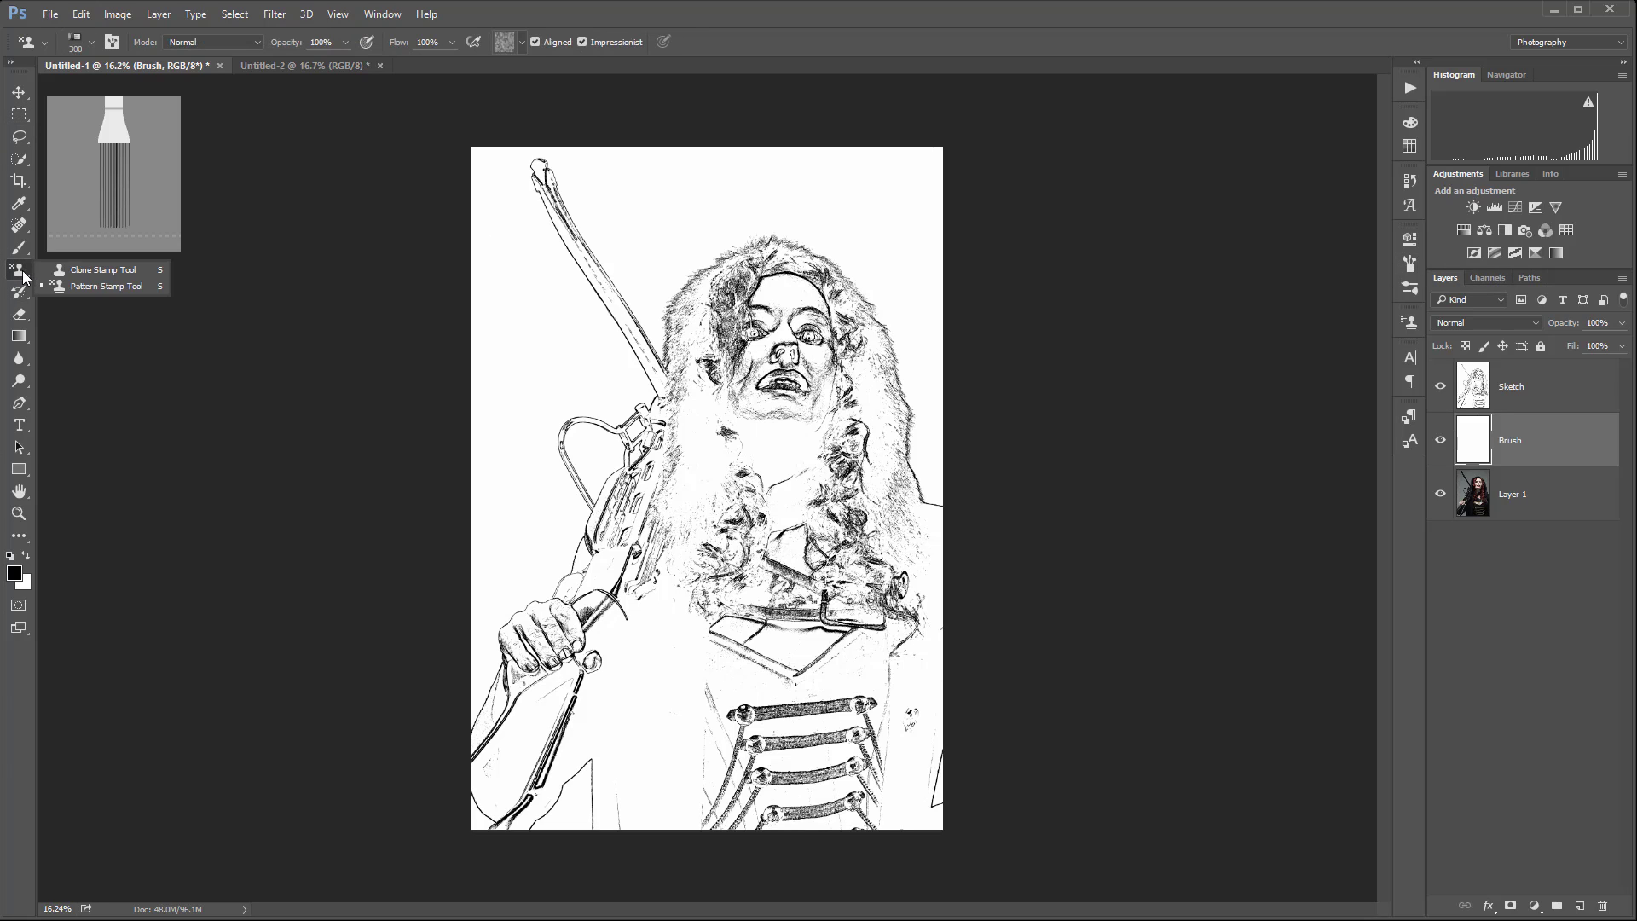
pyautogui.click(83, 287)
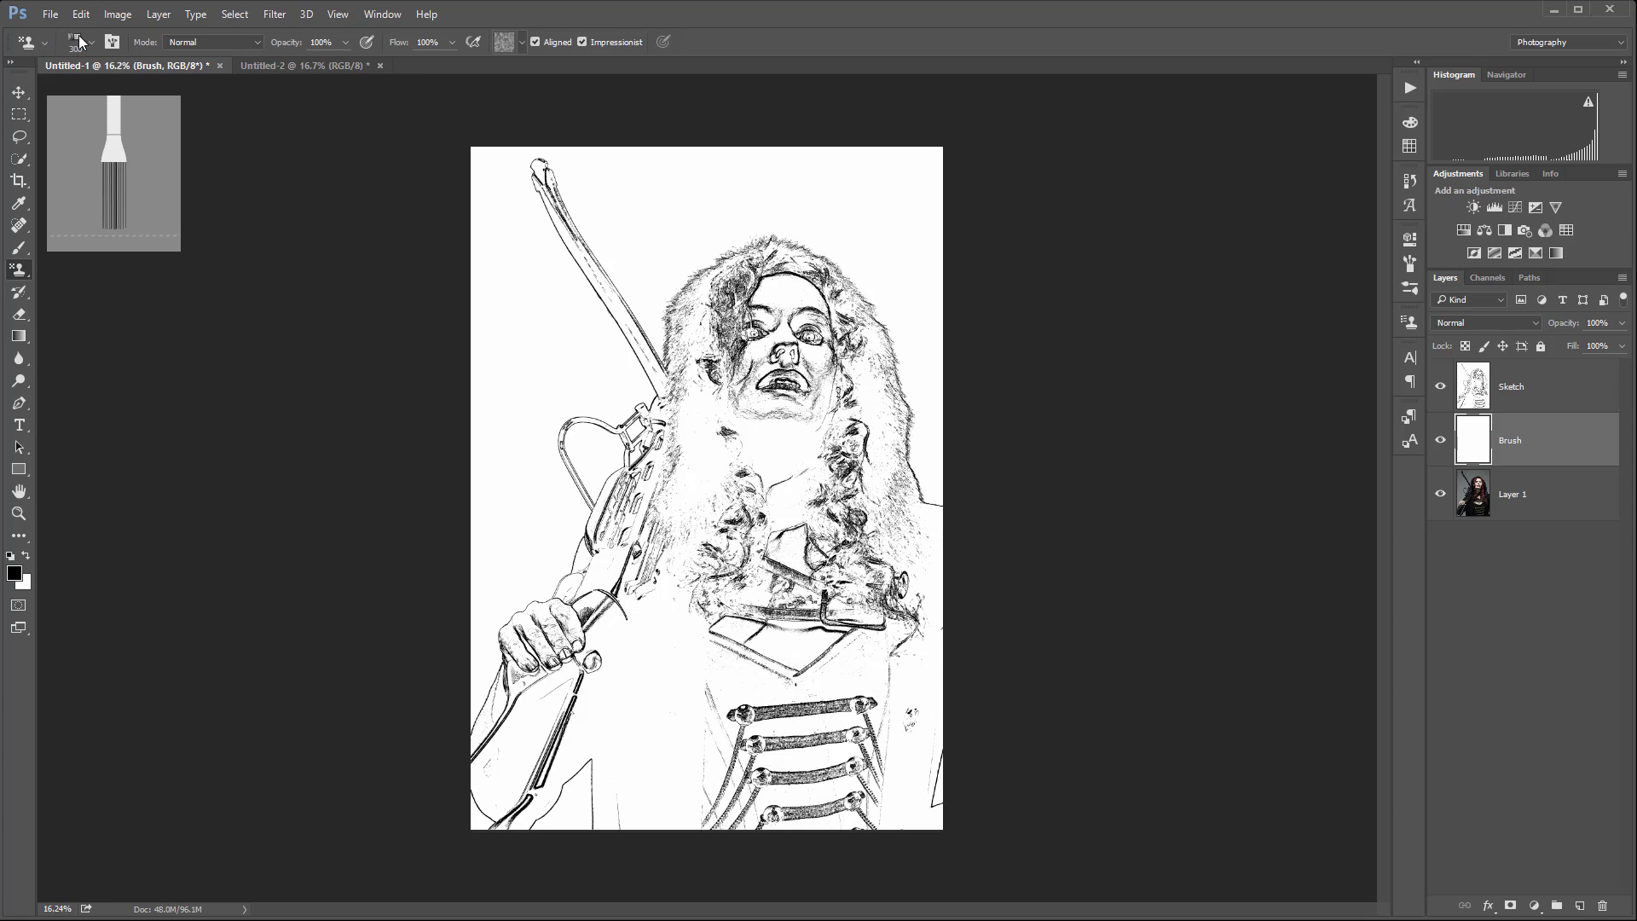
pyautogui.click(452, 42)
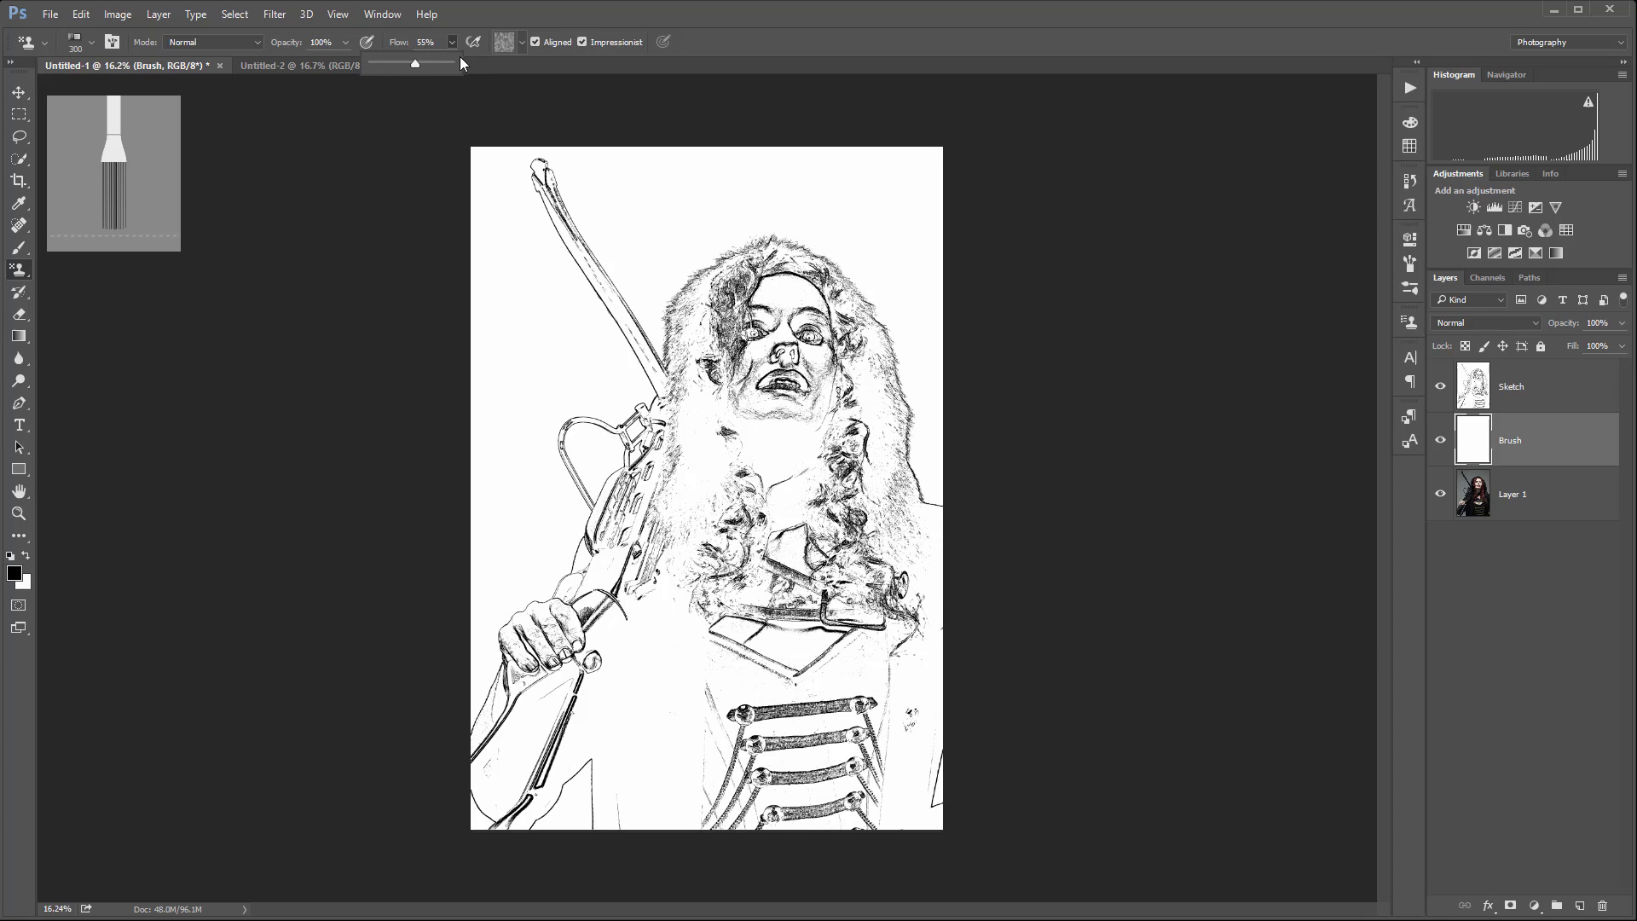
pyautogui.click(561, 69)
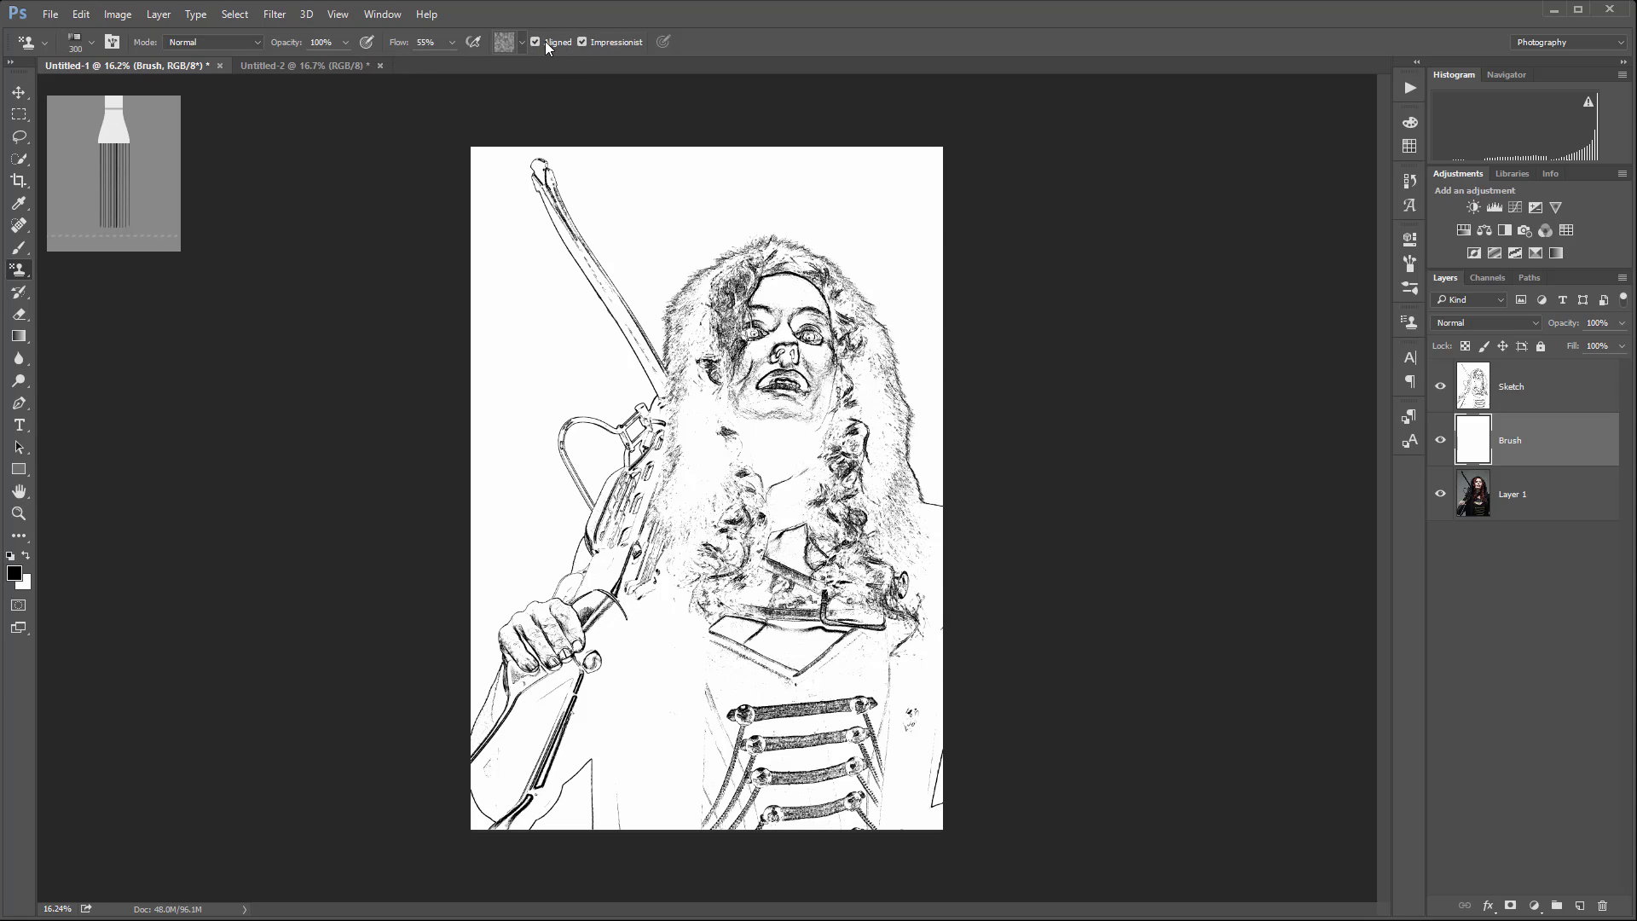
pyautogui.click(516, 43)
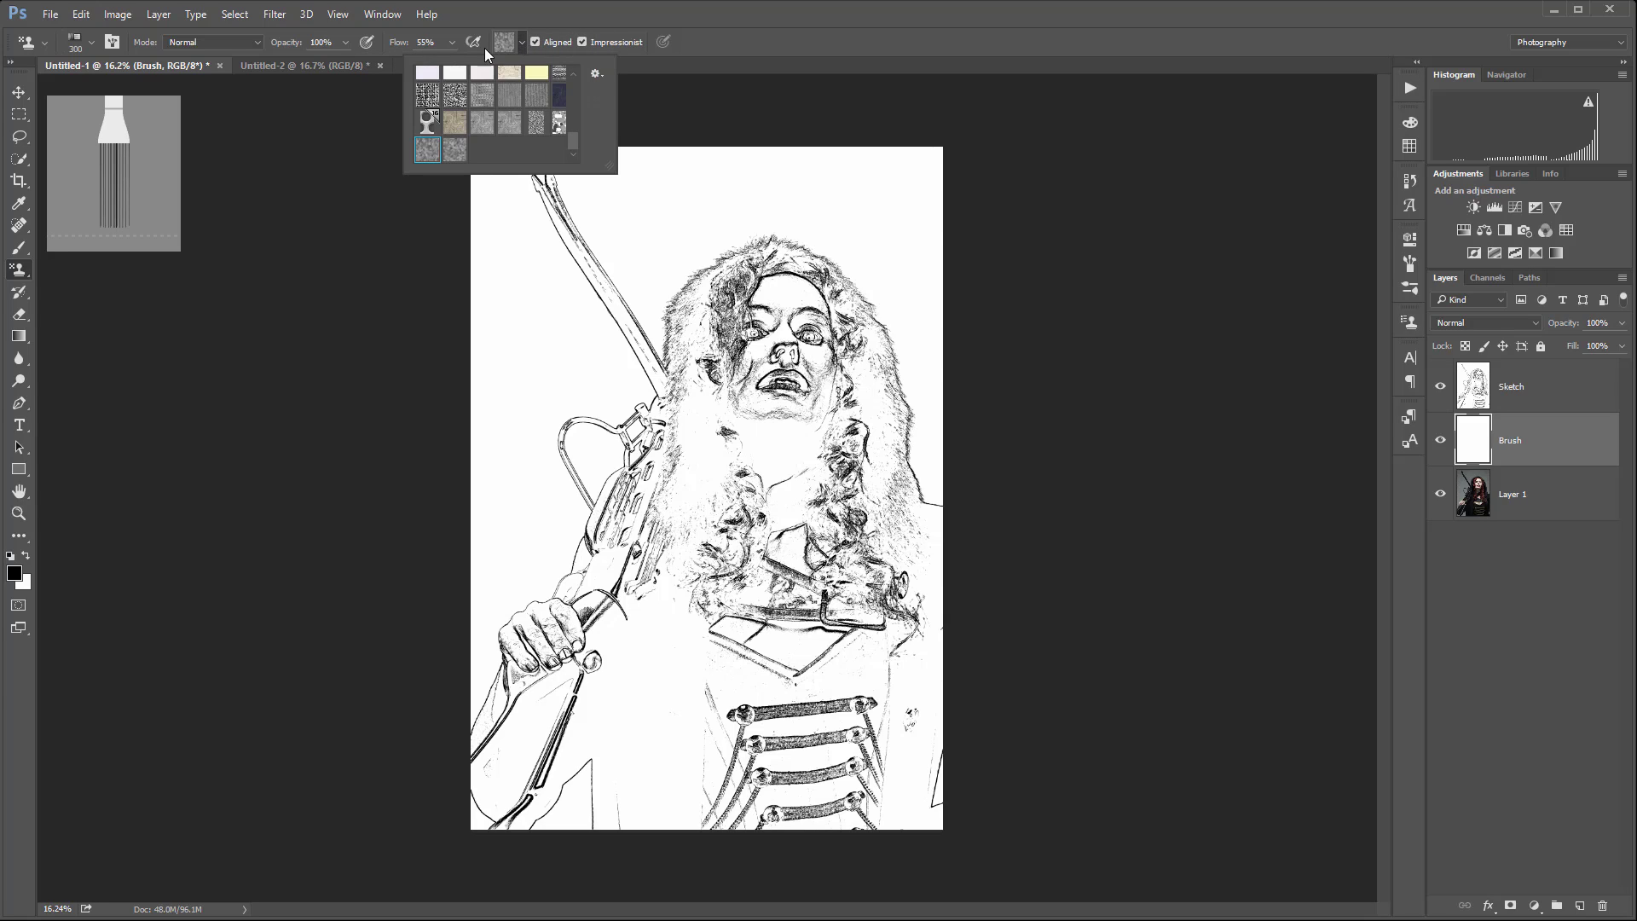
pyautogui.click(452, 150)
pyautogui.click(758, 118)
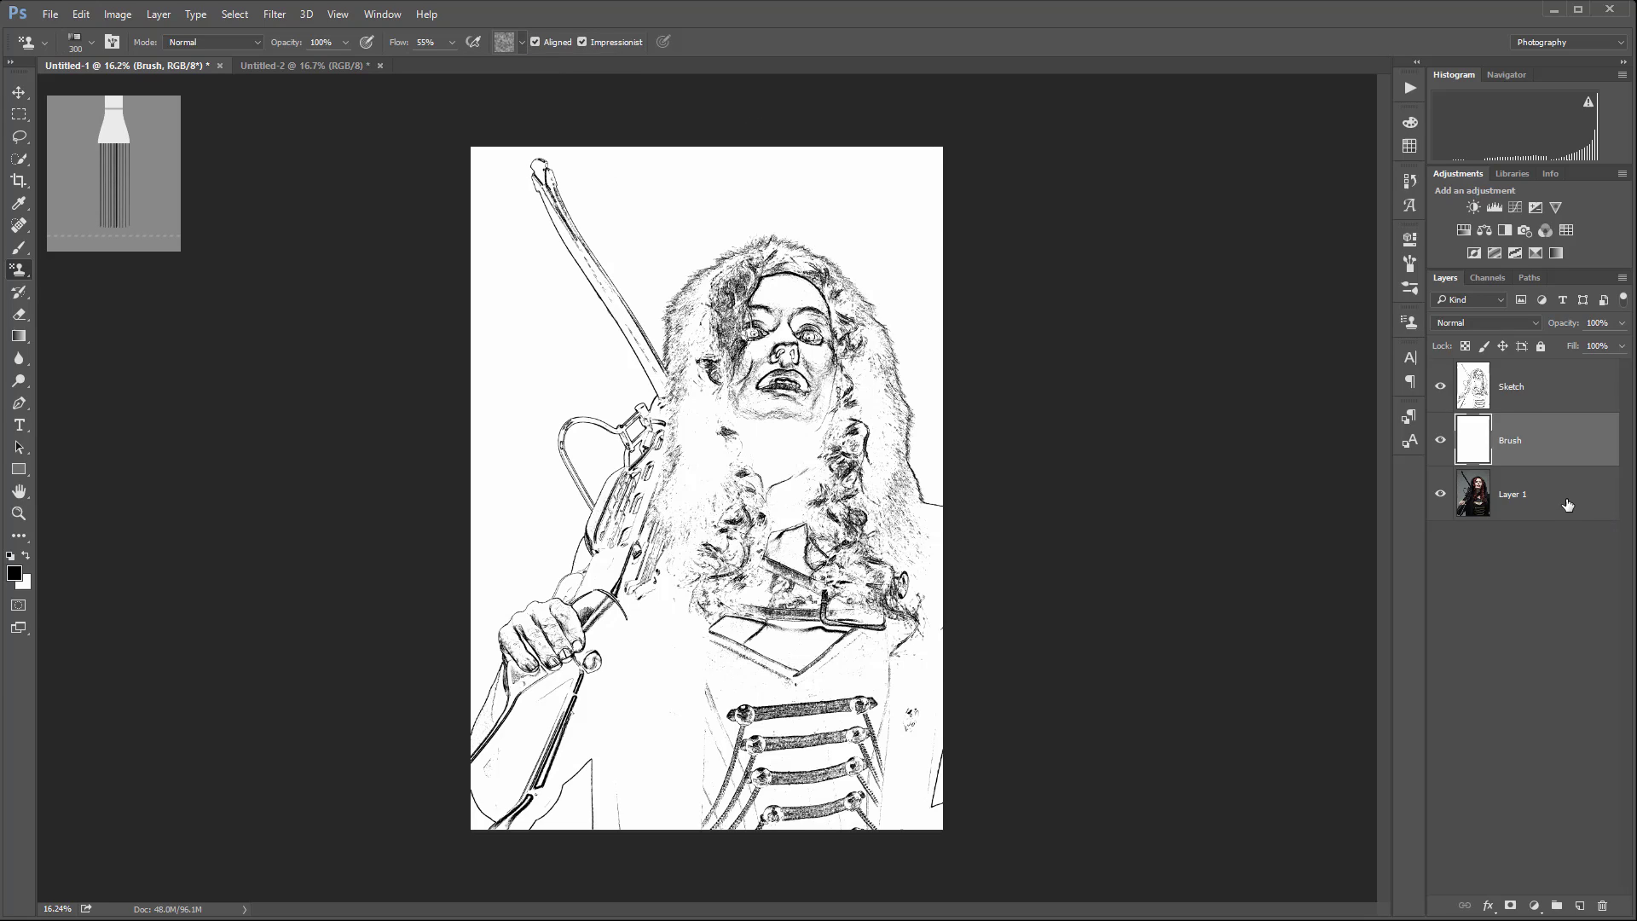
# - Set the Brush layer to Hard Light and pick the Impressionist brush preset
pyautogui.click(1531, 324)
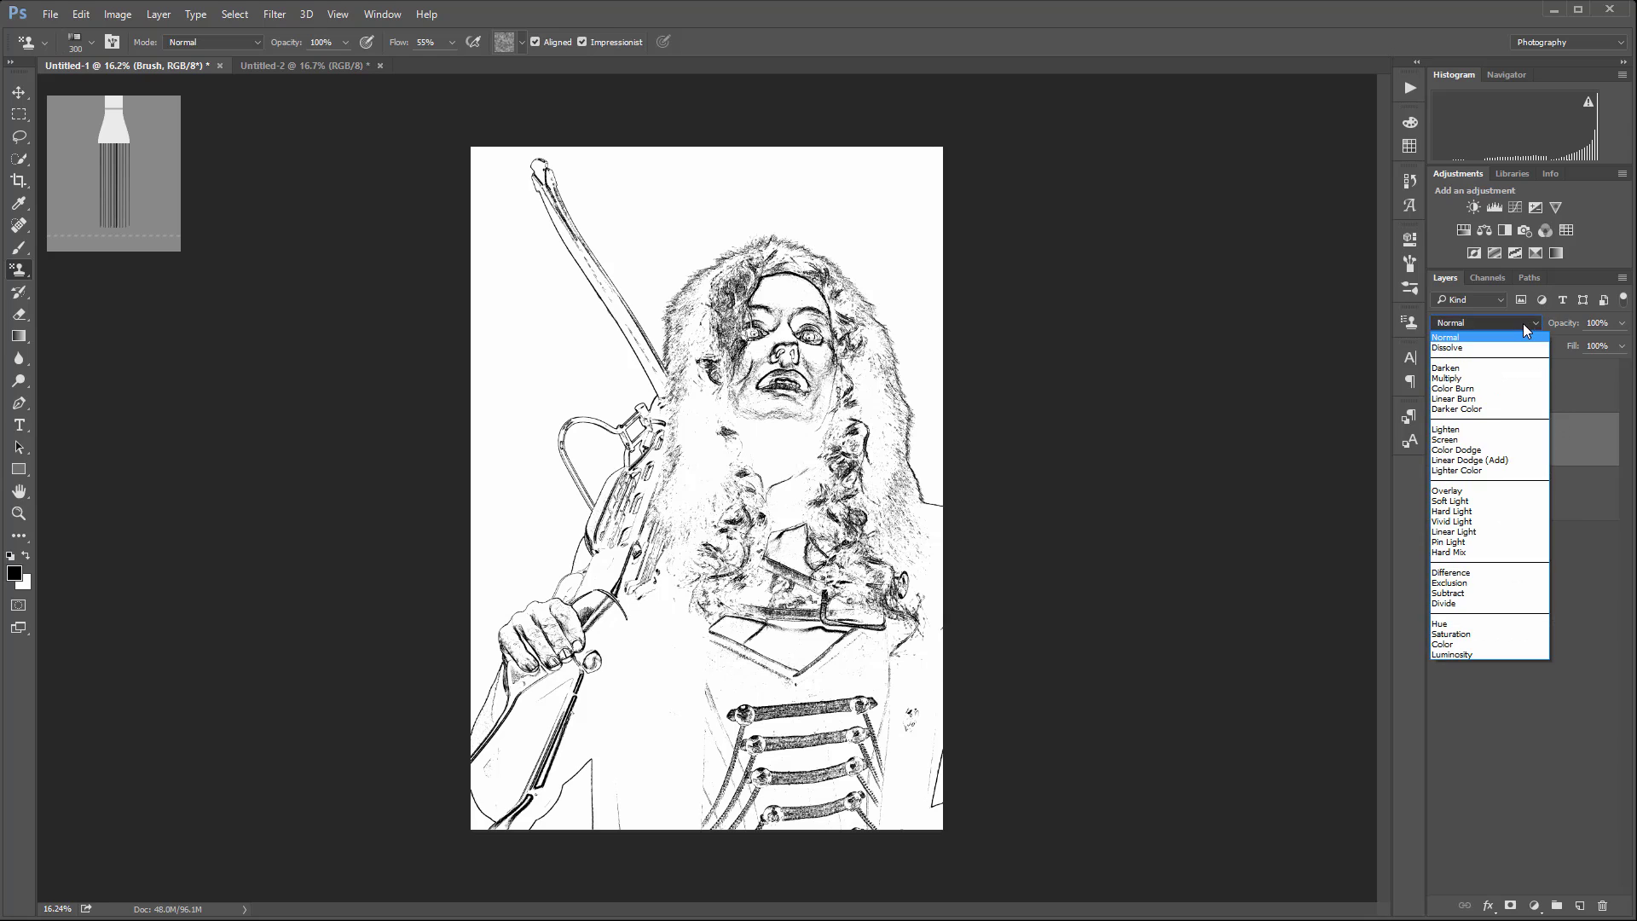
pyautogui.click(1477, 511)
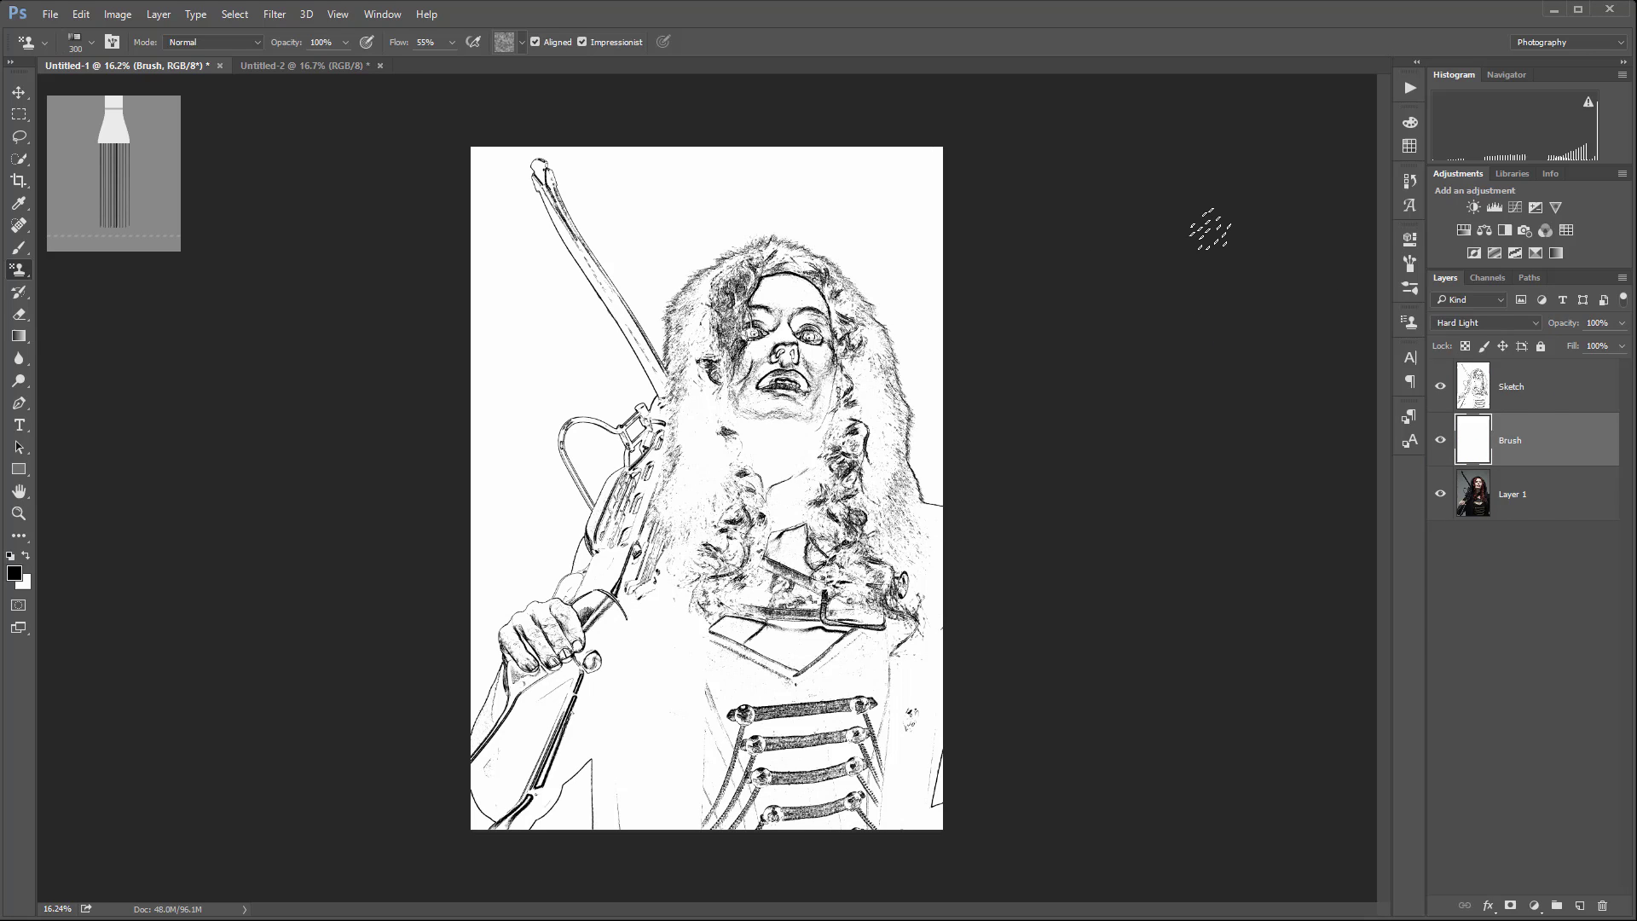
pyautogui.click(1410, 292)
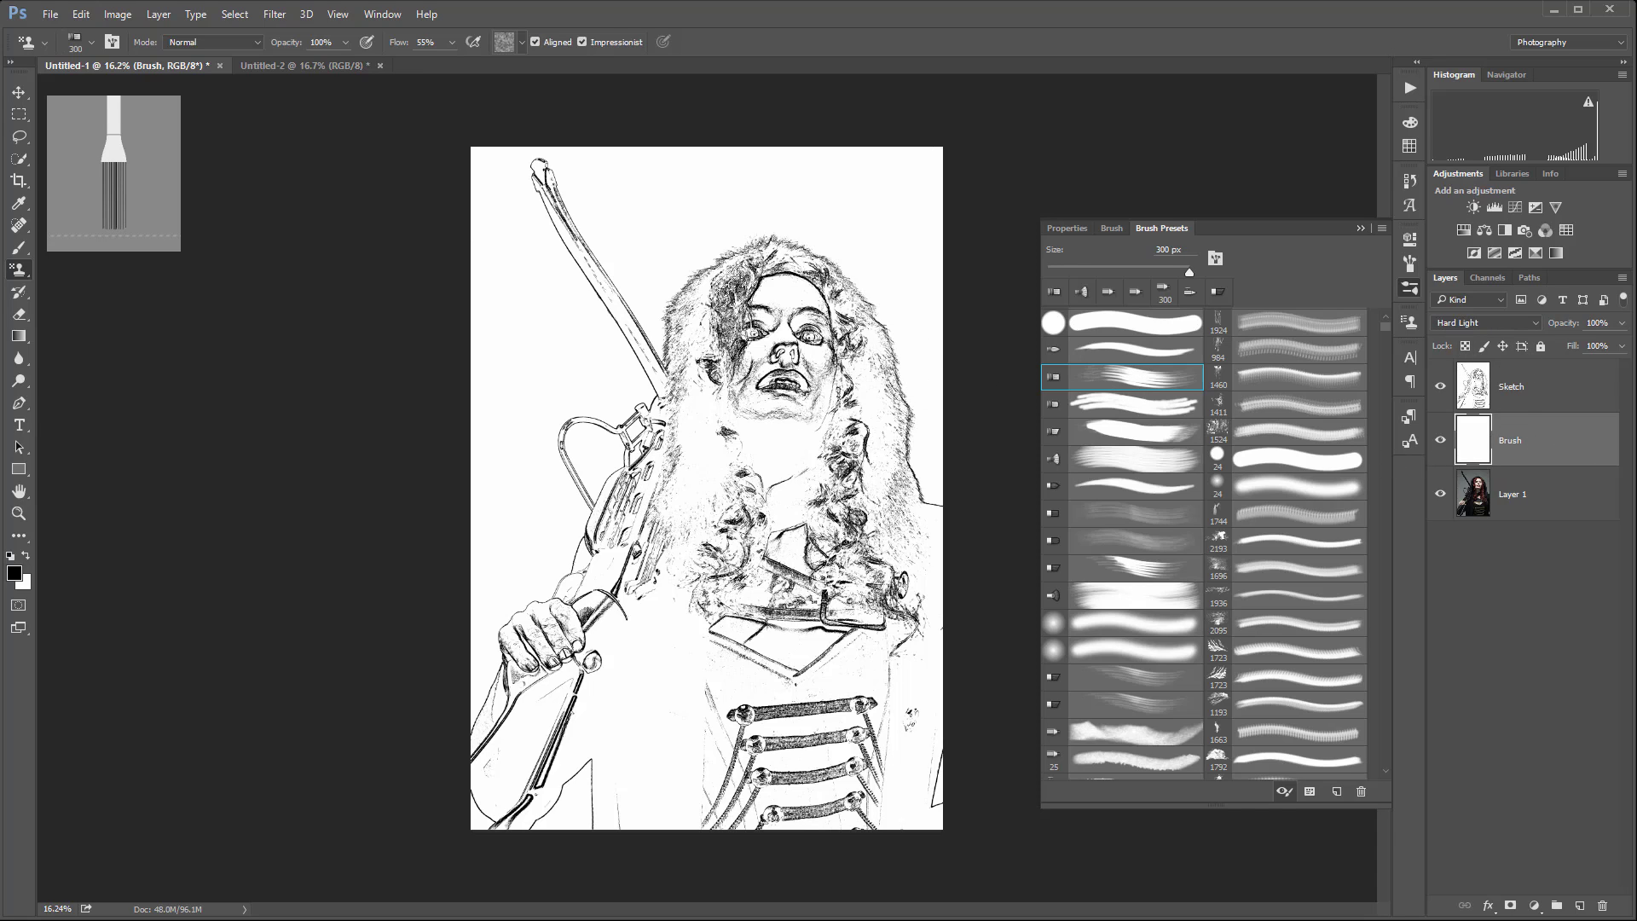
# - Stamp strokes over the eye, sword, face, hair and chin, enlarging the brush to 250 px
pyautogui.scroll(3, 731, 375)
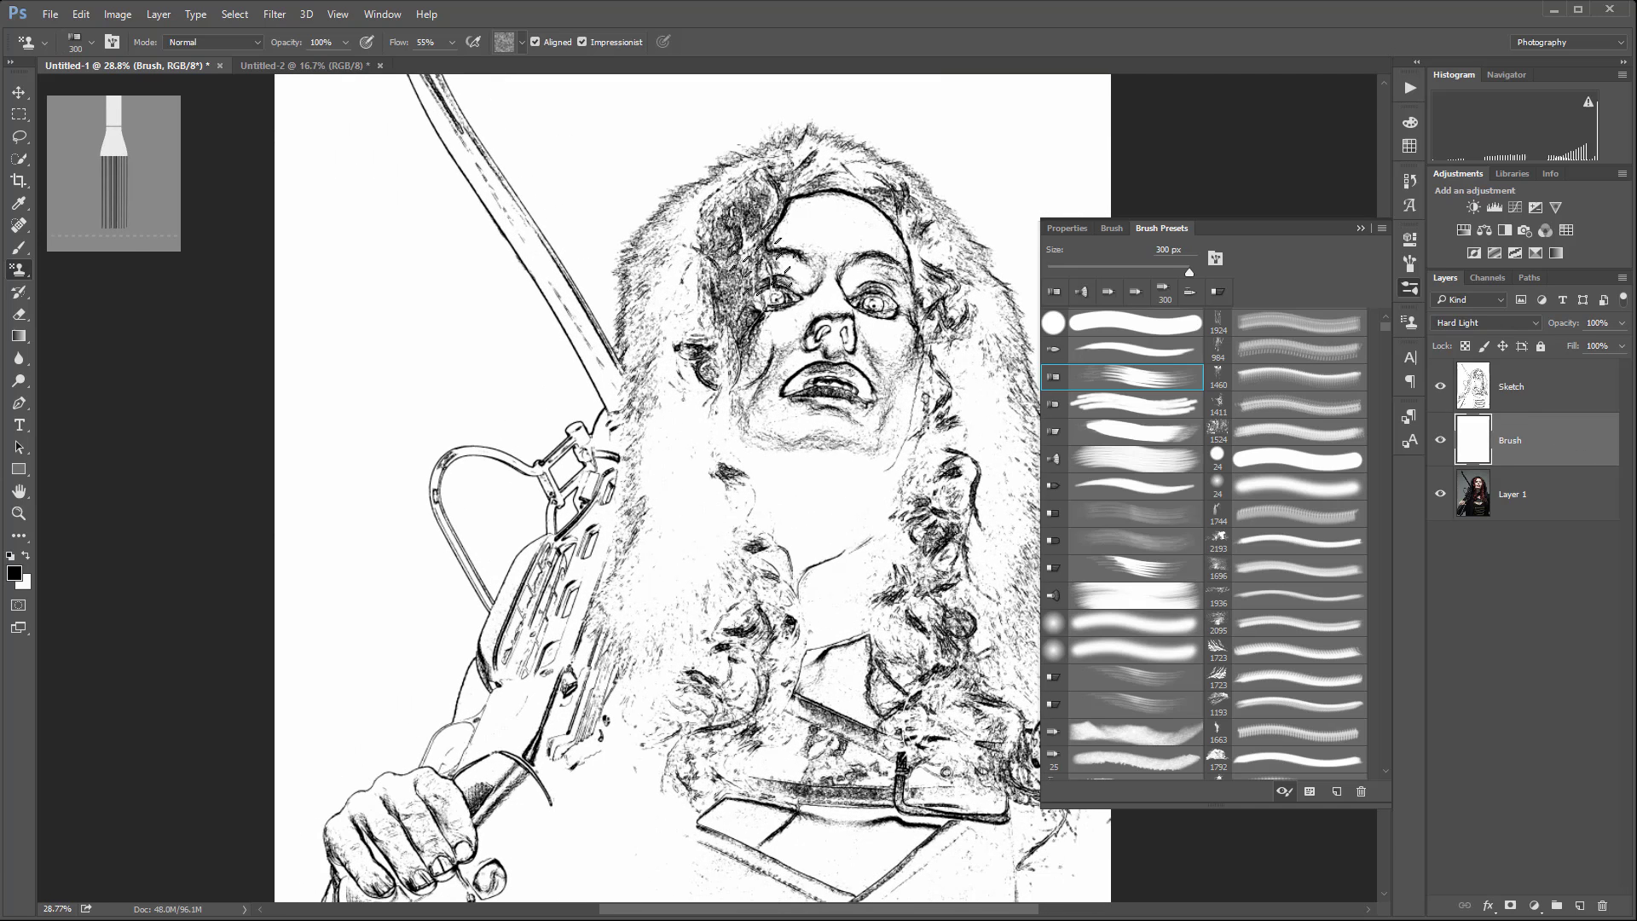
pyautogui.moveTo(772, 260)
pyautogui.mouseDown()
pyautogui.moveTo(698, 315)
pyautogui.moveTo(783, 281)
pyautogui.moveTo(689, 282)
pyautogui.moveTo(753, 328)
pyautogui.moveTo(693, 256)
pyautogui.moveTo(706, 289)
pyautogui.moveTo(638, 247)
pyautogui.moveTo(706, 247)
pyautogui.moveTo(706, 205)
pyautogui.moveTo(749, 186)
pyautogui.moveTo(774, 135)
pyautogui.moveTo(784, 153)
pyautogui.moveTo(835, 159)
pyautogui.moveTo(780, 175)
pyautogui.moveTo(847, 181)
pyautogui.moveTo(871, 204)
pyautogui.moveTo(960, 205)
pyautogui.moveTo(951, 224)
pyautogui.moveTo(977, 225)
pyautogui.moveTo(708, 243)
pyautogui.moveTo(687, 229)
pyautogui.moveTo(702, 213)
pyautogui.moveTo(616, 272)
pyautogui.moveTo(649, 317)
pyautogui.moveTo(681, 312)
pyautogui.moveTo(656, 299)
pyautogui.moveTo(737, 298)
pyautogui.moveTo(725, 341)
pyautogui.moveTo(584, 394)
pyautogui.moveTo(561, 293)
pyautogui.moveTo(505, 266)
pyautogui.moveTo(679, 272)
pyautogui.moveTo(628, 278)
pyautogui.moveTo(718, 500)
pyautogui.mouseUp()
pyautogui.press('[')
pyautogui.press('[')
pyautogui.press('[')
pyautogui.press('[')
pyautogui.press('[')
pyautogui.press('[')
pyautogui.moveTo(492, 241)
pyautogui.mouseDown()
pyautogui.moveTo(617, 480)
pyautogui.moveTo(577, 352)
pyautogui.moveTo(551, 388)
pyautogui.moveTo(650, 531)
pyautogui.moveTo(696, 548)
pyautogui.moveTo(622, 477)
pyautogui.moveTo(647, 514)
pyautogui.moveTo(685, 507)
pyautogui.moveTo(677, 555)
pyautogui.moveTo(725, 554)
pyautogui.moveTo(699, 616)
pyautogui.moveTo(730, 595)
pyautogui.moveTo(695, 601)
pyautogui.moveTo(689, 620)
pyautogui.moveTo(807, 604)
pyautogui.moveTo(796, 625)
pyautogui.moveTo(840, 698)
pyautogui.moveTo(746, 376)
pyautogui.moveTo(701, 346)
pyautogui.mouseUp()
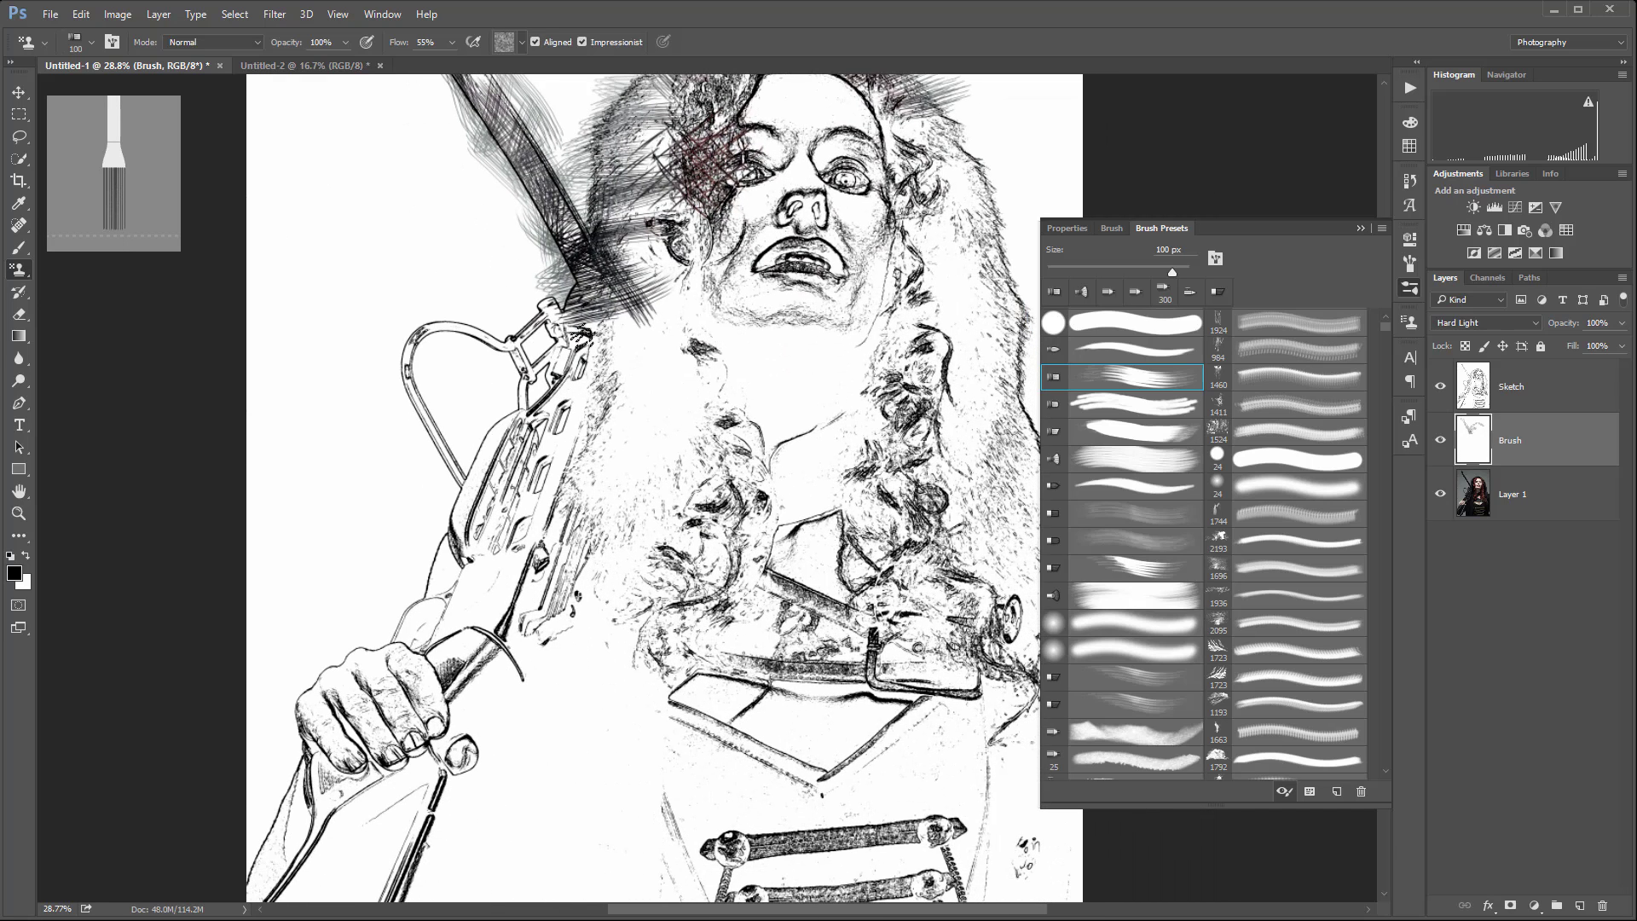
pyautogui.moveTo(582, 336)
pyautogui.mouseDown()
pyautogui.moveTo(536, 394)
pyautogui.moveTo(612, 431)
pyautogui.moveTo(512, 477)
pyautogui.moveTo(332, 606)
pyautogui.mouseUp()
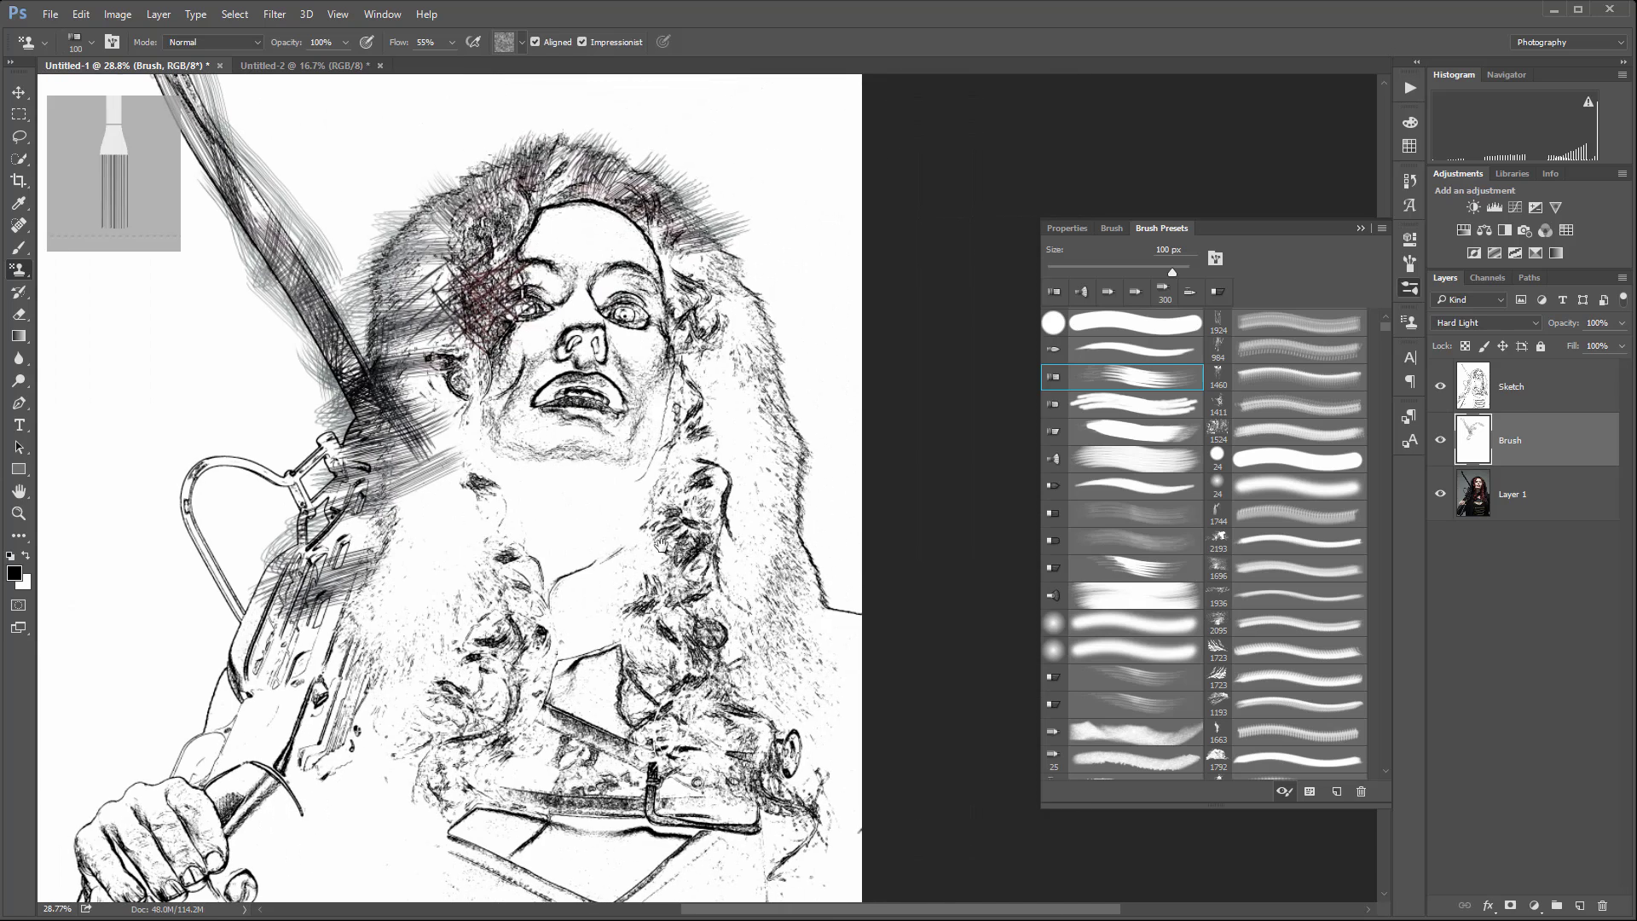
pyautogui.moveTo(597, 405)
pyautogui.mouseDown()
pyautogui.moveTo(717, 358)
pyautogui.moveTo(699, 417)
pyautogui.moveTo(644, 468)
pyautogui.moveTo(529, 529)
pyautogui.moveTo(409, 520)
pyautogui.moveTo(512, 503)
pyautogui.moveTo(465, 384)
pyautogui.moveTo(469, 435)
pyautogui.mouseUp()
pyautogui.press(']')
pyautogui.press(']')
pyautogui.press(']')
pyautogui.press(']')
pyautogui.press(']')
pyautogui.press(']')
pyautogui.moveTo(554, 520)
pyautogui.mouseDown()
pyautogui.moveTo(546, 444)
pyautogui.moveTo(597, 461)
pyautogui.moveTo(529, 478)
pyautogui.moveTo(597, 217)
pyautogui.moveTo(589, 255)
pyautogui.moveTo(563, 239)
pyautogui.moveTo(674, 273)
pyautogui.moveTo(635, 341)
pyautogui.moveTo(626, 452)
pyautogui.moveTo(691, 393)
pyautogui.moveTo(558, 281)
pyautogui.moveTo(532, 329)
pyautogui.moveTo(516, 307)
pyautogui.moveTo(604, 311)
pyautogui.moveTo(610, 294)
pyautogui.moveTo(559, 375)
pyautogui.moveTo(507, 286)
pyautogui.moveTo(409, 256)
pyautogui.moveTo(443, 477)
pyautogui.moveTo(648, 477)
pyautogui.moveTo(653, 545)
pyautogui.moveTo(589, 597)
pyautogui.moveTo(512, 614)
pyautogui.moveTo(520, 588)
pyautogui.mouseUp()
pyautogui.moveTo(686, 229)
pyautogui.mouseDown()
pyautogui.moveTo(678, 375)
pyautogui.moveTo(563, 179)
pyautogui.moveTo(691, 256)
pyautogui.moveTo(695, 478)
pyautogui.moveTo(755, 597)
pyautogui.moveTo(742, 555)
pyautogui.moveTo(648, 657)
pyautogui.moveTo(546, 682)
pyautogui.moveTo(597, 562)
pyautogui.moveTo(614, 597)
pyautogui.mouseUp()
pyautogui.moveTo(444, 635)
pyautogui.mouseDown()
pyautogui.moveTo(545, 550)
pyautogui.moveTo(569, 413)
pyautogui.mouseUp()
pyautogui.moveTo(495, 452)
pyautogui.mouseDown()
pyautogui.moveTo(400, 528)
pyautogui.moveTo(477, 614)
pyautogui.mouseUp()
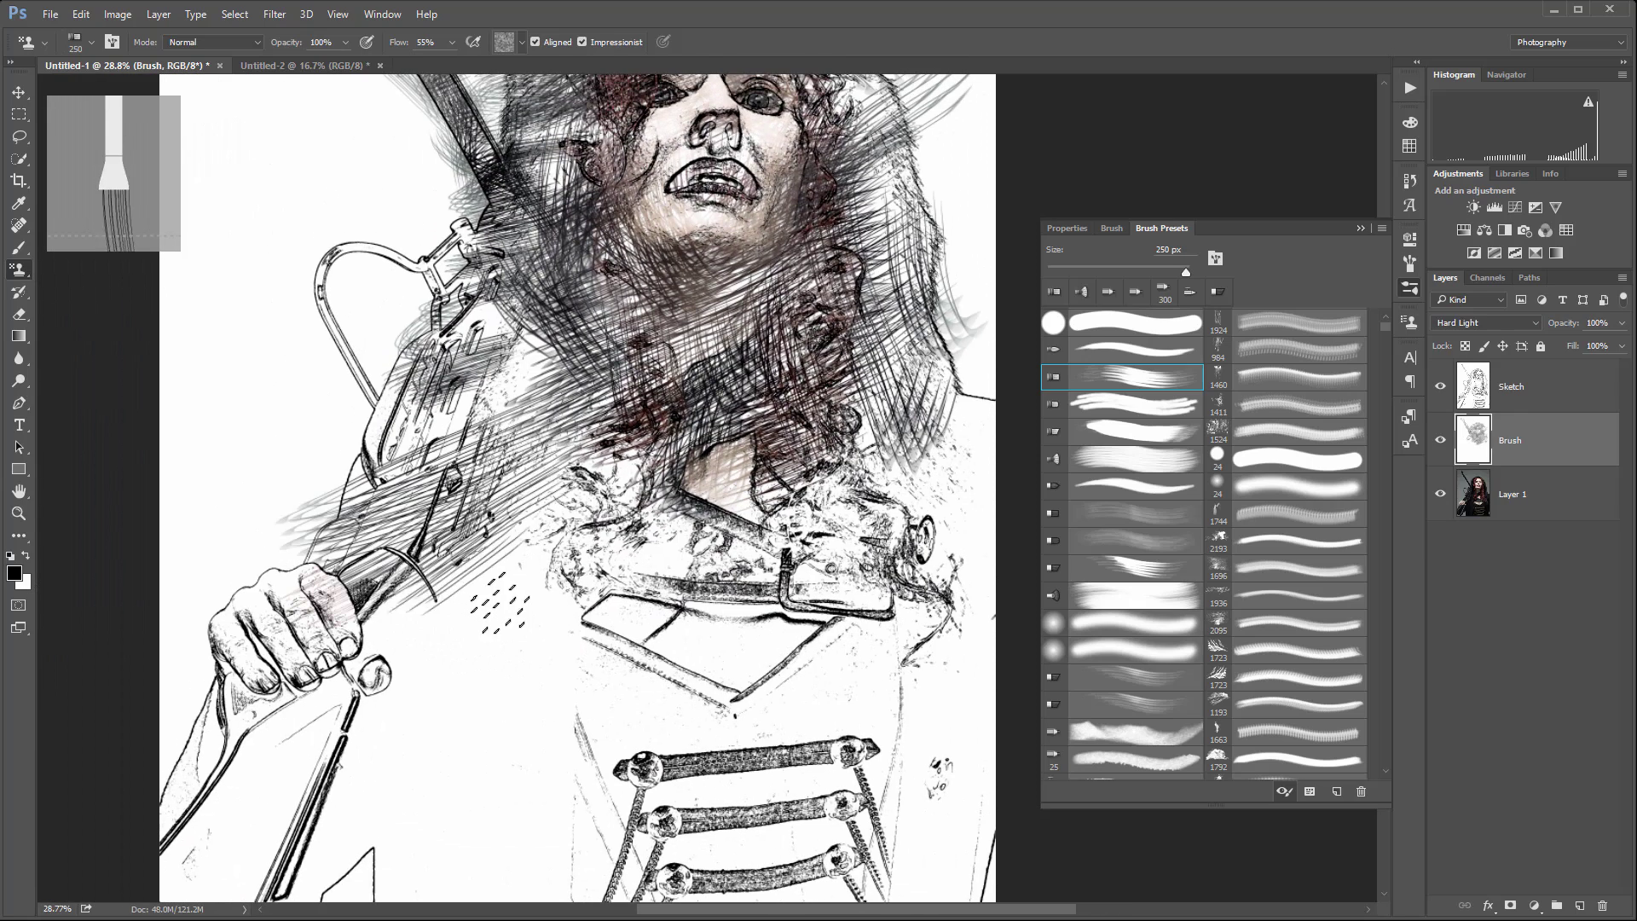
# - Add more hatched strokes across the hand, gun, chest, collar and face
pyautogui.scroll(-2, 503, 554)
pyautogui.moveTo(512, 426); pyautogui.dragTo(341, 554)
pyautogui.moveTo(334, 616)
pyautogui.mouseDown()
pyautogui.moveTo(294, 648)
pyautogui.moveTo(383, 512)
pyautogui.moveTo(443, 499)
pyautogui.moveTo(512, 413)
pyautogui.mouseUp()
pyautogui.moveTo(328, 396)
pyautogui.mouseDown()
pyautogui.moveTo(358, 341)
pyautogui.moveTo(503, 444)
pyautogui.moveTo(716, 691)
pyautogui.mouseUp()
pyautogui.moveTo(648, 597)
pyautogui.mouseDown()
pyautogui.moveTo(602, 444)
pyautogui.moveTo(460, 409)
pyautogui.moveTo(648, 341)
pyautogui.moveTo(546, 418)
pyautogui.moveTo(520, 477)
pyautogui.moveTo(563, 563)
pyautogui.moveTo(508, 531)
pyautogui.moveTo(332, 546)
pyautogui.moveTo(512, 435)
pyautogui.moveTo(614, 478)
pyautogui.moveTo(678, 418)
pyautogui.moveTo(512, 324)
pyautogui.moveTo(477, 281)
pyautogui.moveTo(529, 359)
pyautogui.moveTo(443, 333)
pyautogui.moveTo(409, 426)
pyautogui.mouseUp()
pyautogui.moveTo(512, 358); pyautogui.dragTo(538, 542)
pyautogui.moveTo(545, 384)
pyautogui.mouseDown()
pyautogui.moveTo(478, 298)
pyautogui.moveTo(538, 310)
pyautogui.moveTo(512, 239)
pyautogui.mouseUp()
pyautogui.scroll(-2, 682, 401)
pyautogui.scroll(1, 695, 405)
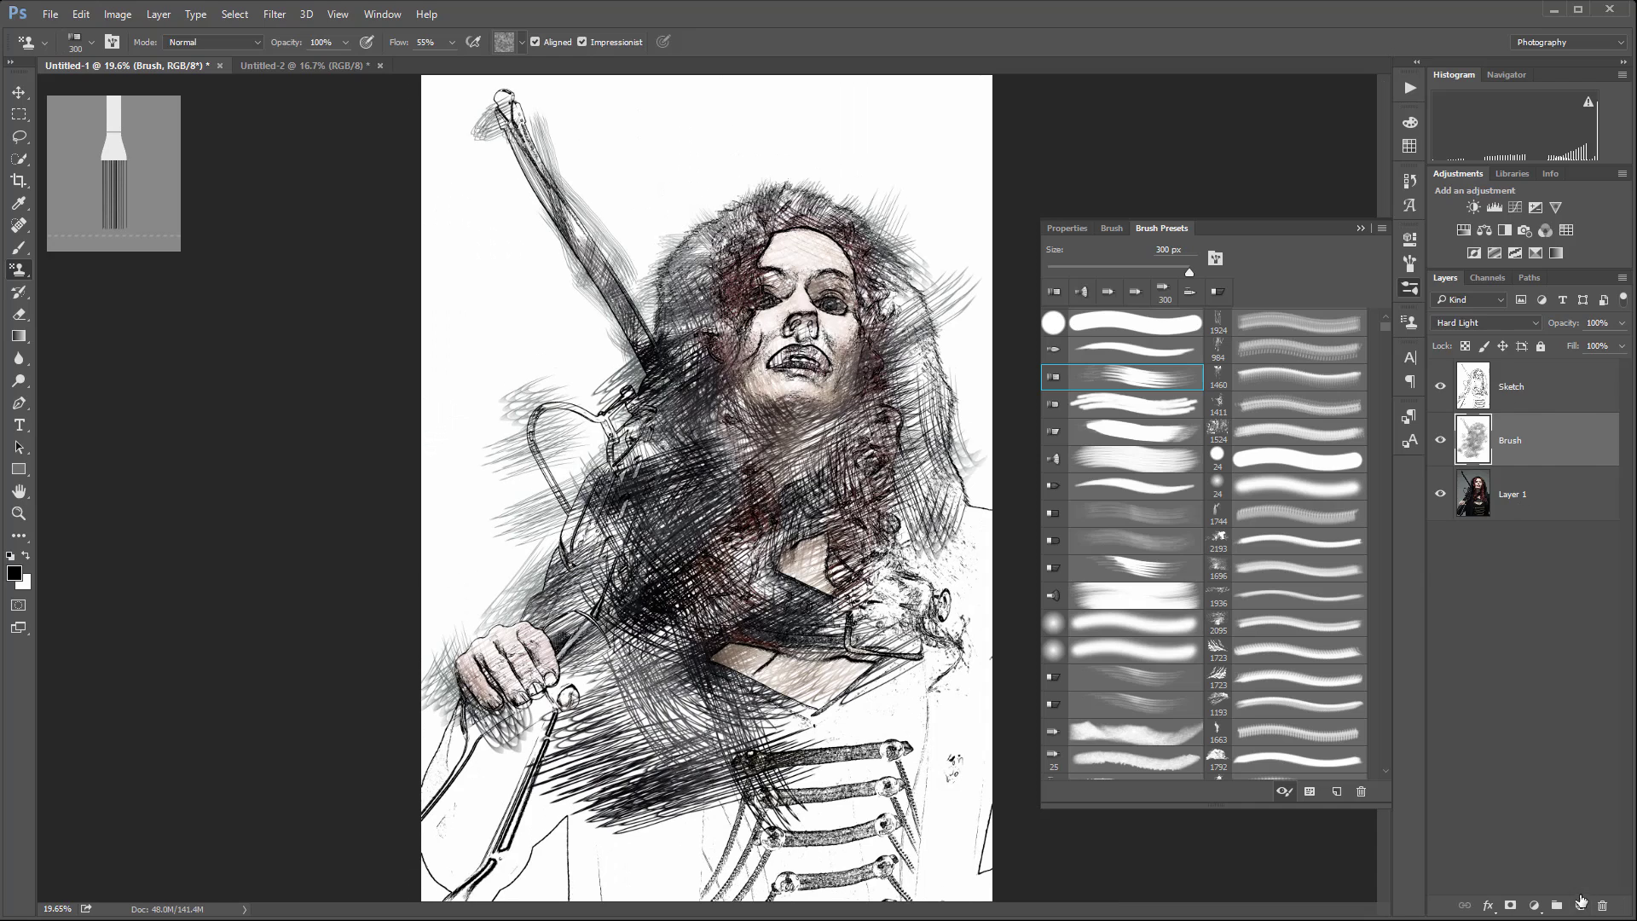
# - Add a new layer above Brush, name it 'Brush 2' and set it to Hard Light
pyautogui.click(1580, 905)
pyautogui.doubleClick(1510, 441)
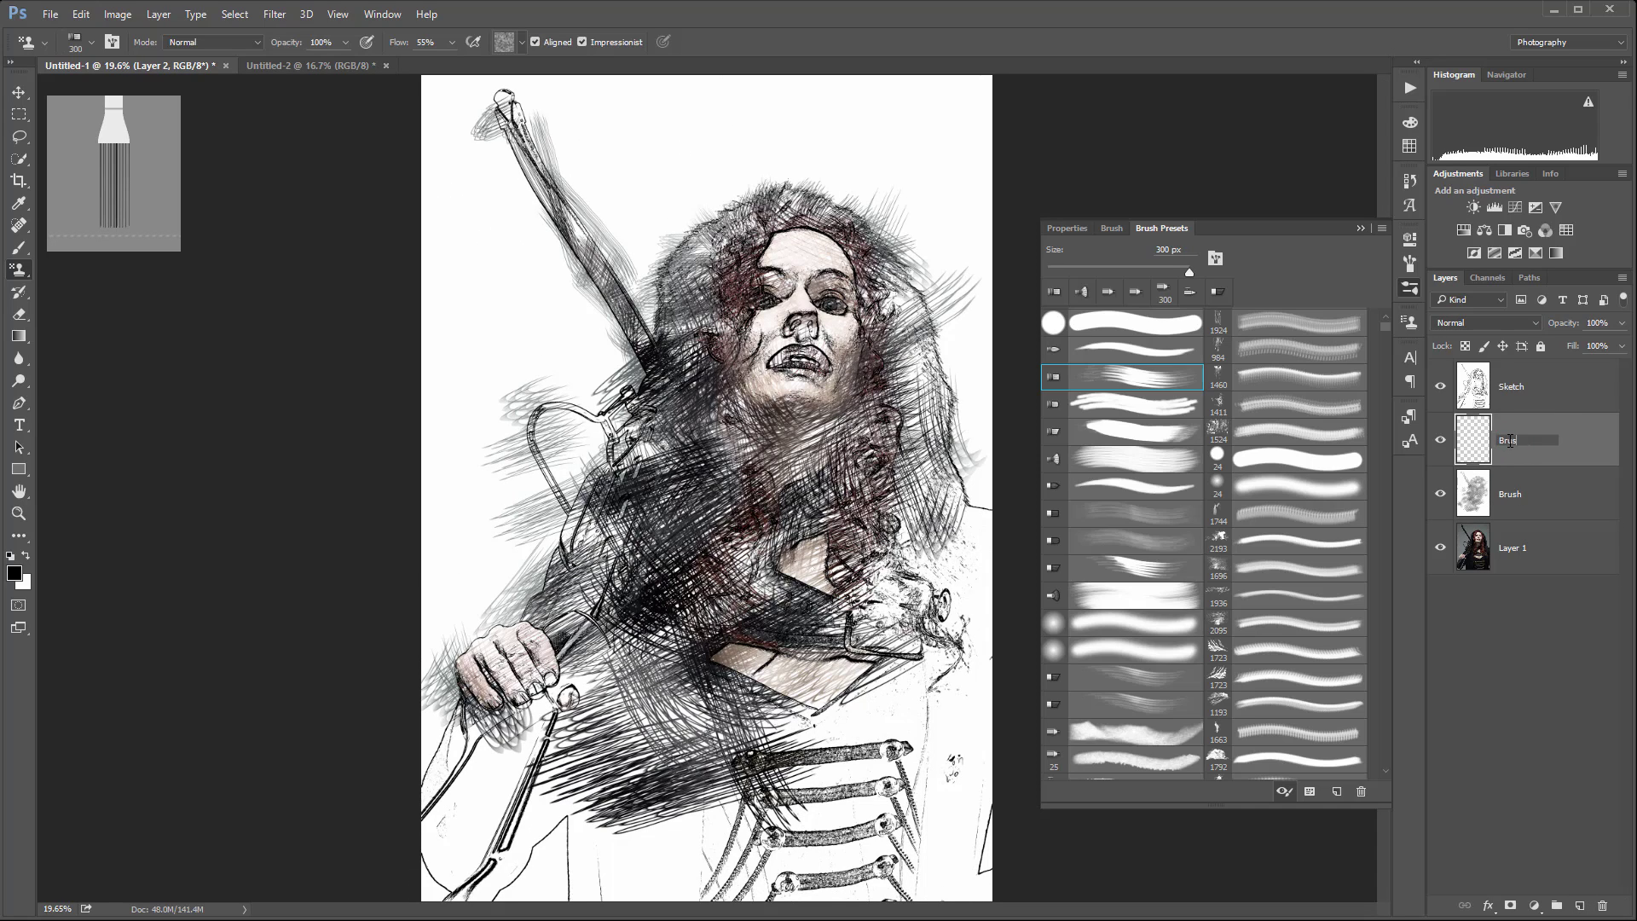
pyautogui.write('Brush 2')
pyautogui.press('Return')
pyautogui.click(1518, 321)
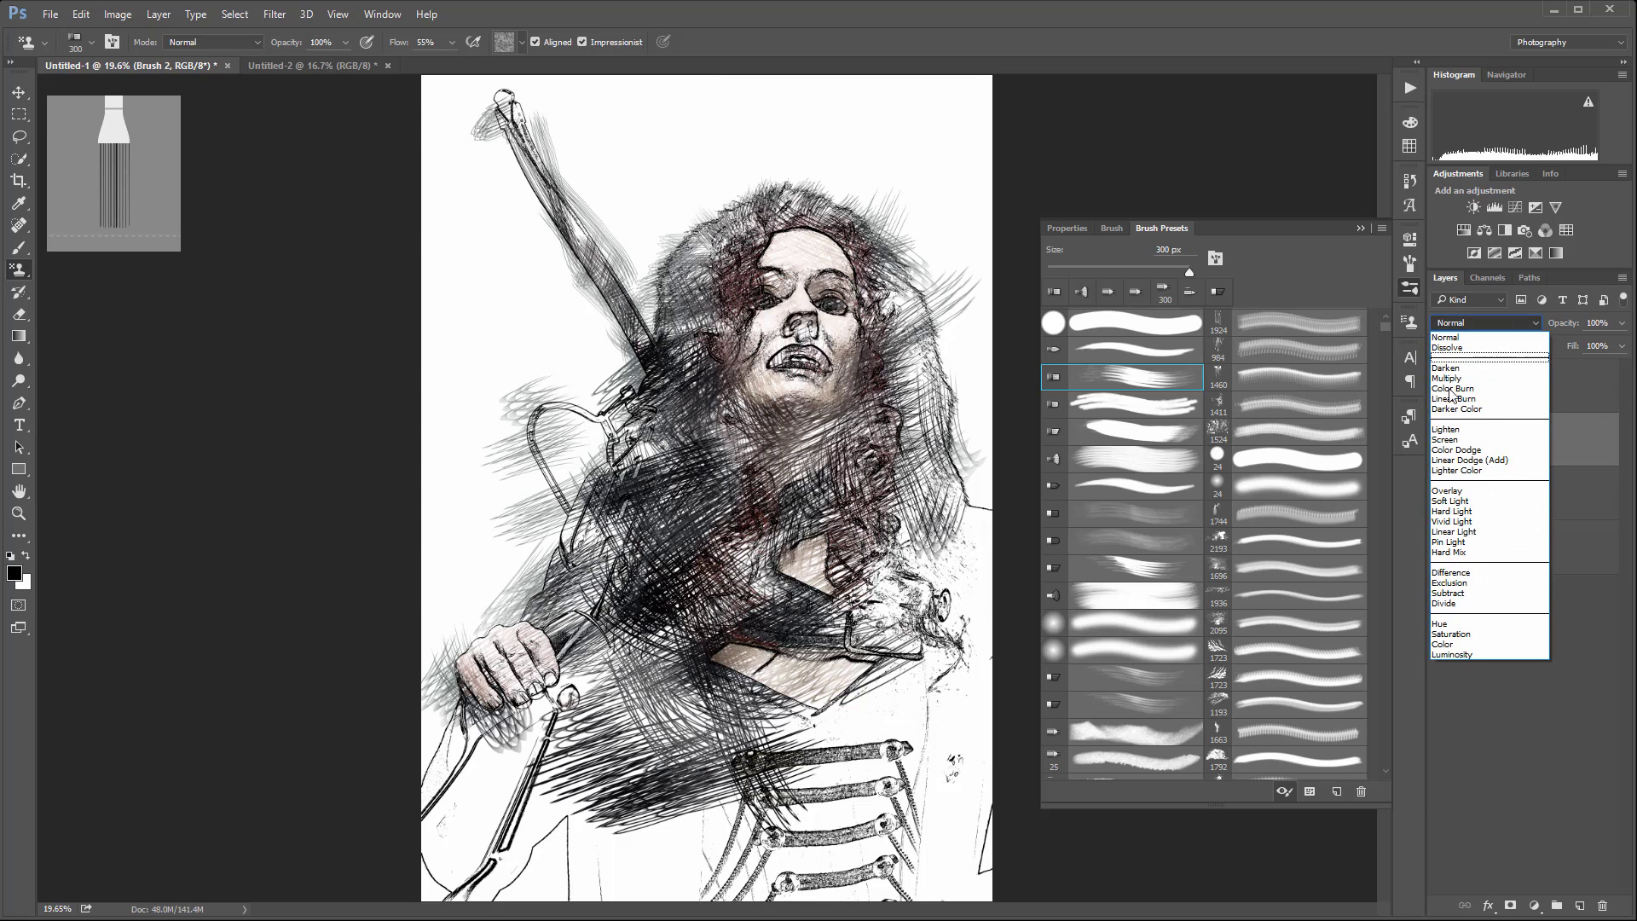
pyautogui.click(1488, 511)
# - Switch to another bristle brush and hatch over the neck, chin, left hair and upper-left area
pyautogui.click(1143, 460)
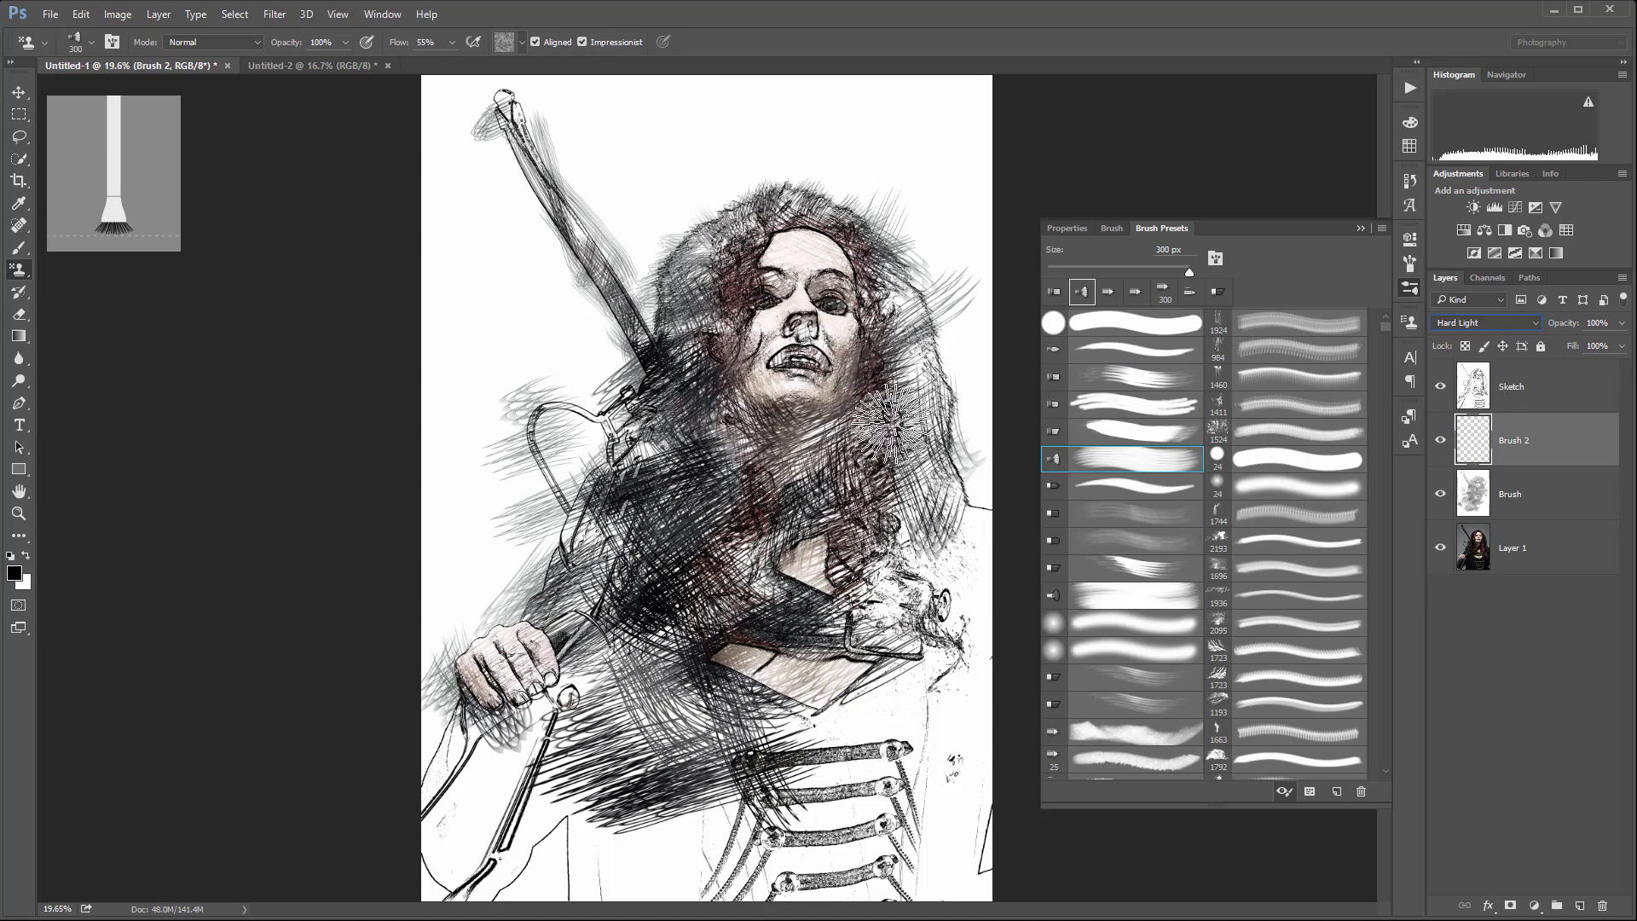
pyautogui.moveTo(870, 399)
pyautogui.mouseDown()
pyautogui.moveTo(896, 406)
pyautogui.moveTo(745, 461)
pyautogui.moveTo(806, 470)
pyautogui.moveTo(682, 503)
pyautogui.moveTo(587, 499)
pyautogui.moveTo(569, 380)
pyautogui.moveTo(742, 486)
pyautogui.mouseUp()
pyautogui.scroll(3, 795, 360)
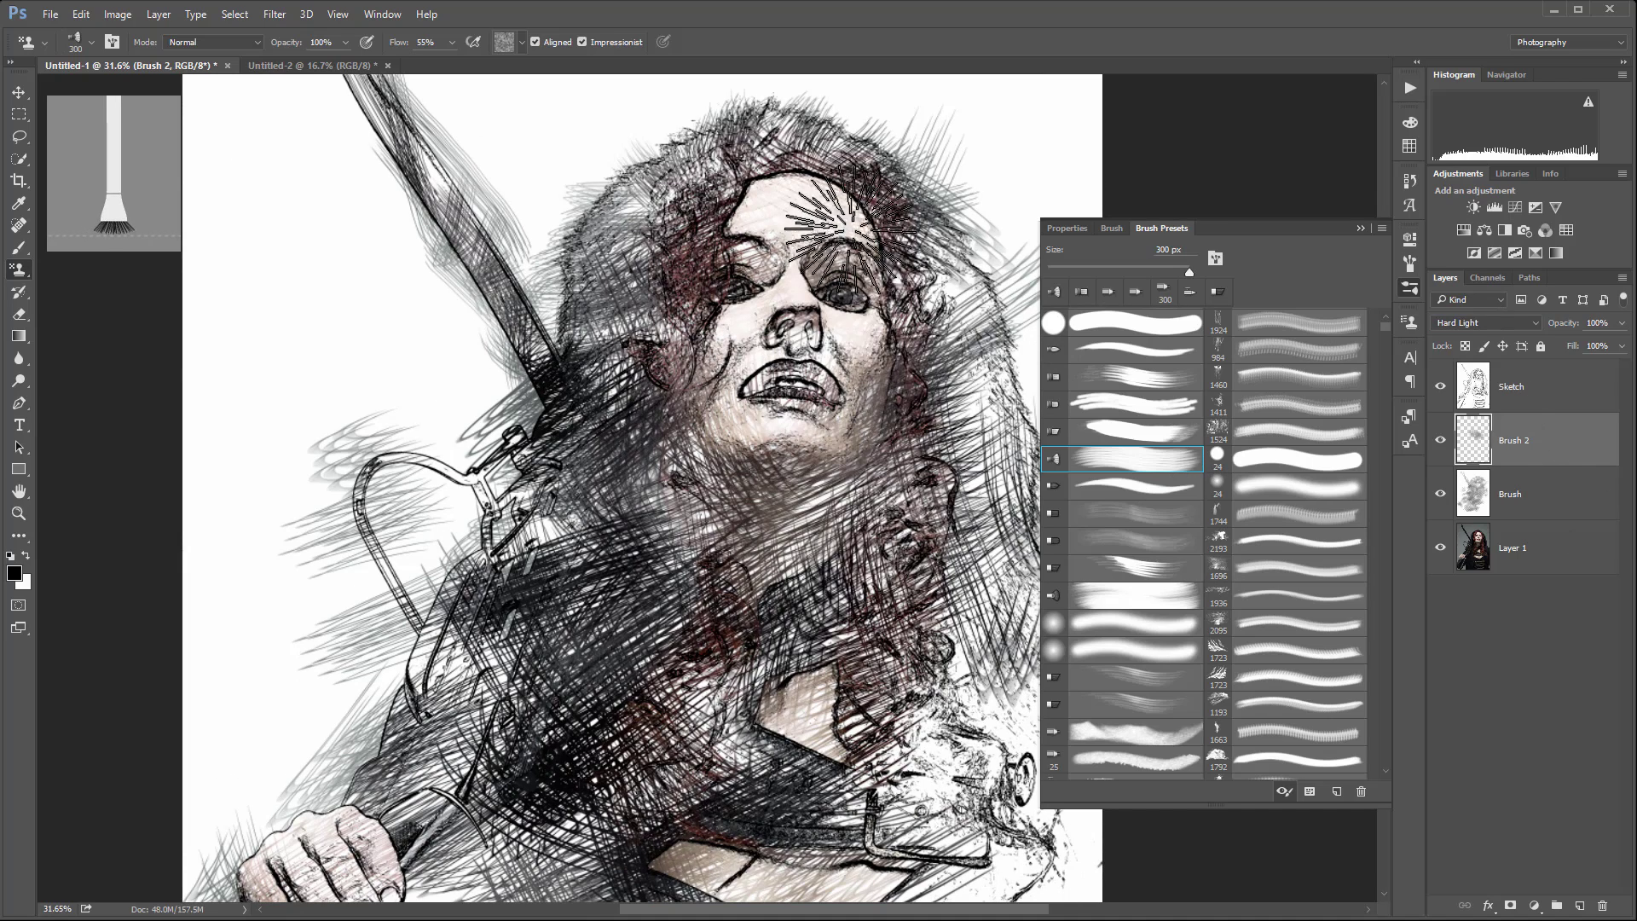
pyautogui.click(1480, 498)
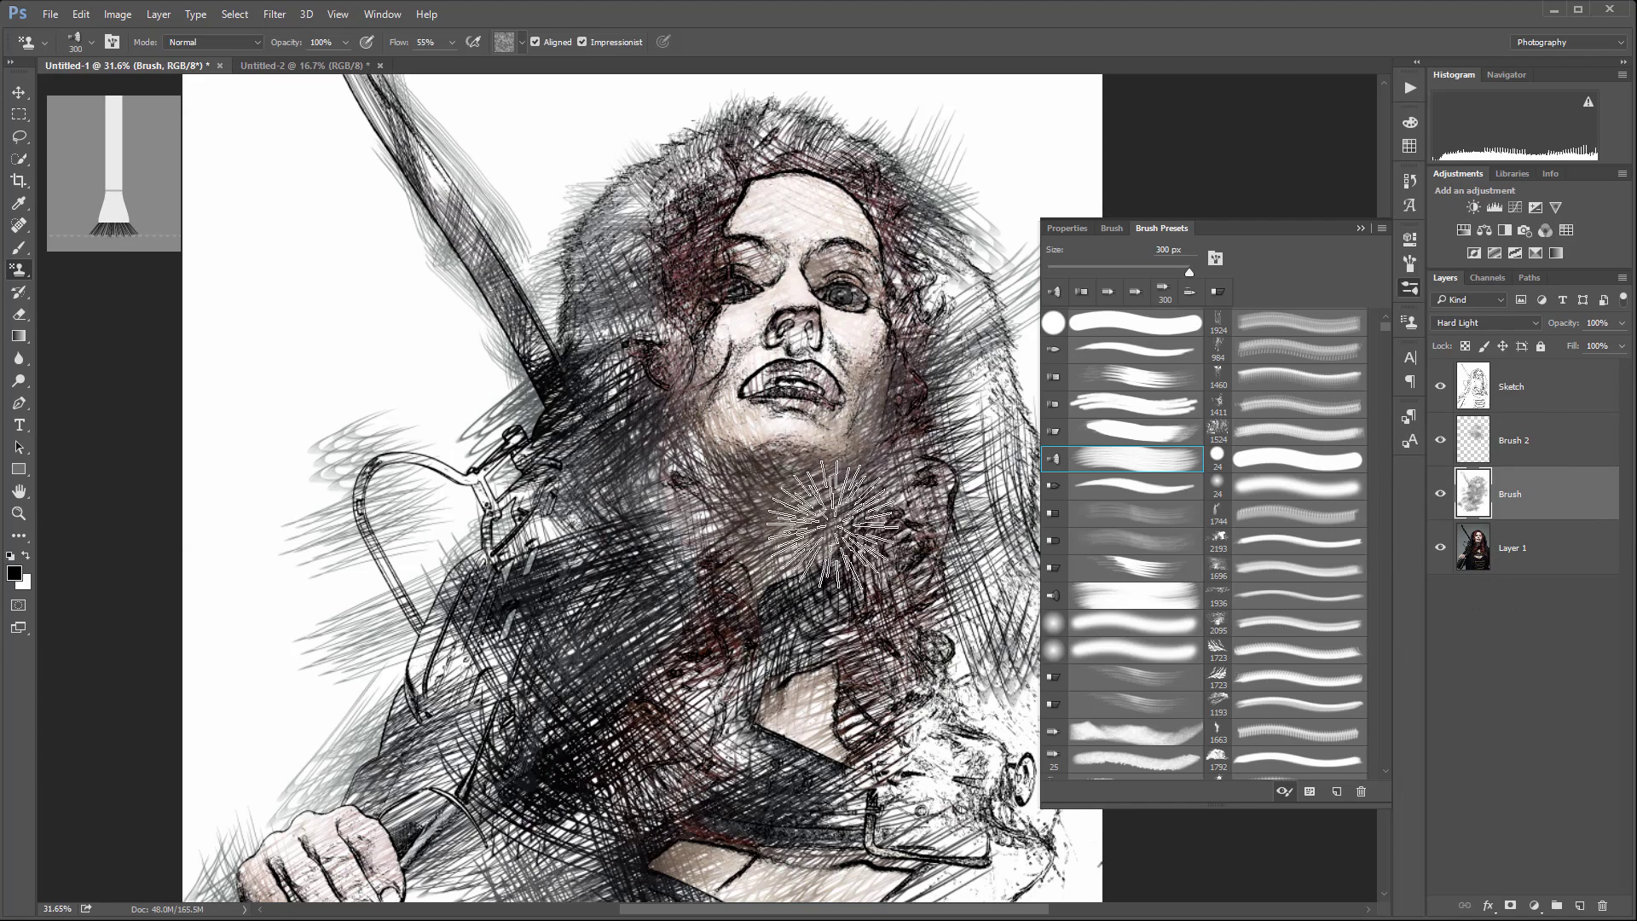
pyautogui.moveTo(833, 523)
pyautogui.mouseDown()
pyautogui.moveTo(768, 503)
pyautogui.moveTo(674, 426)
pyautogui.moveTo(621, 307)
pyautogui.mouseUp()
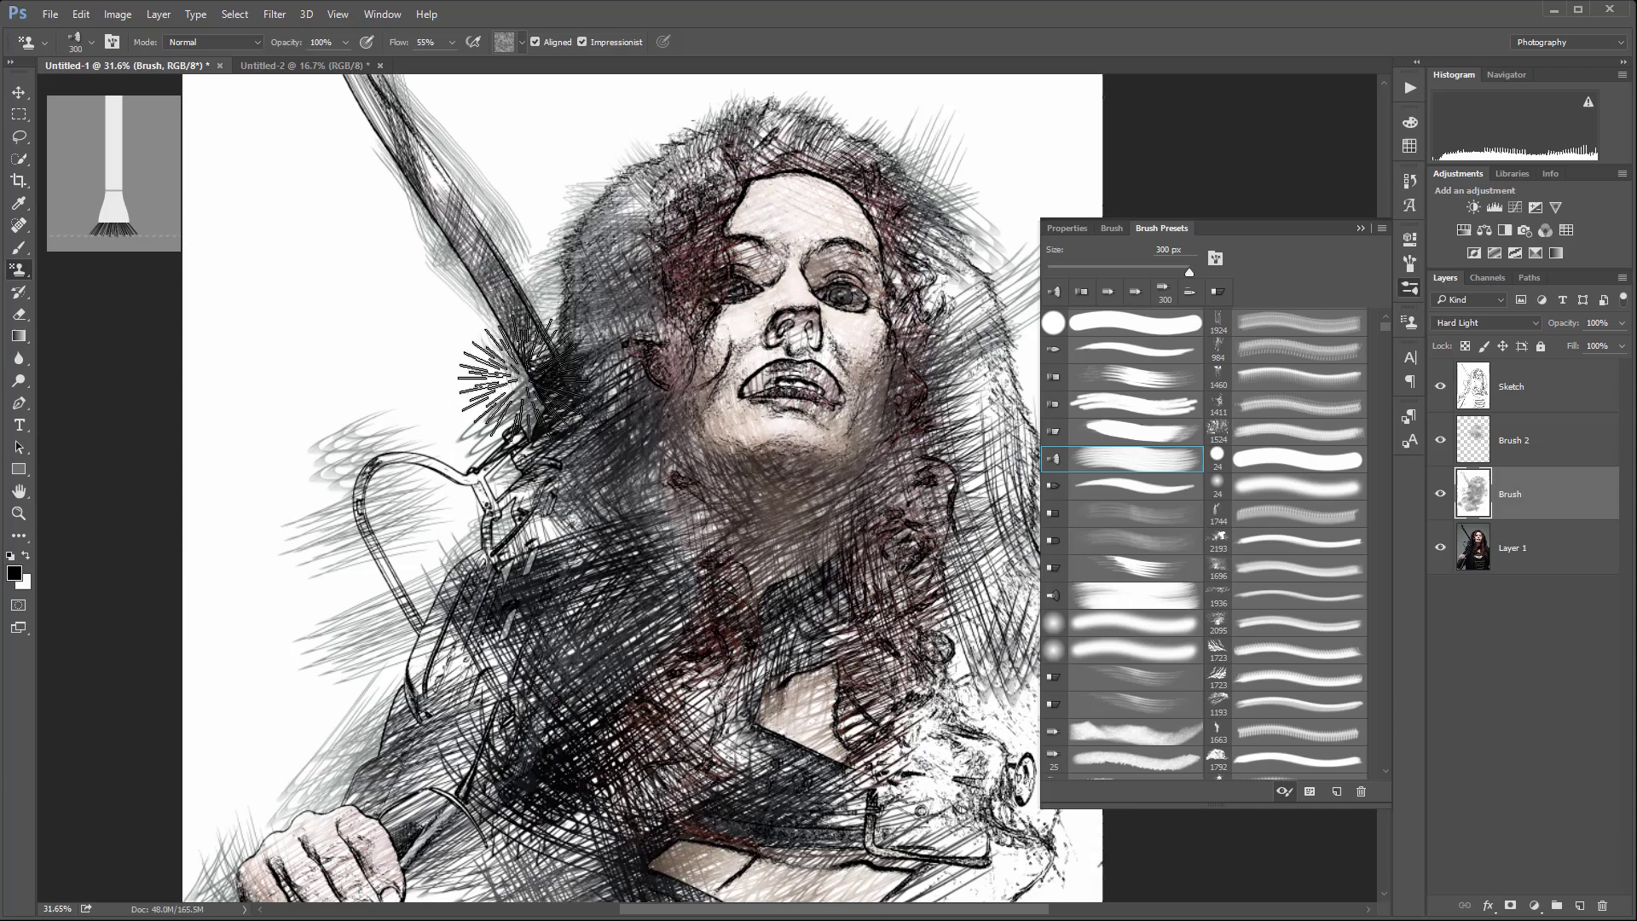
pyautogui.moveTo(517, 374)
pyautogui.mouseDown()
pyautogui.moveTo(524, 273)
pyautogui.moveTo(479, 213)
pyautogui.moveTo(451, 283)
pyautogui.moveTo(464, 353)
pyautogui.moveTo(545, 392)
pyautogui.moveTo(490, 448)
pyautogui.moveTo(485, 418)
pyautogui.moveTo(549, 525)
pyautogui.moveTo(489, 572)
pyautogui.moveTo(490, 682)
pyautogui.moveTo(545, 477)
pyautogui.moveTo(451, 648)
pyautogui.moveTo(379, 695)
pyautogui.moveTo(551, 465)
pyautogui.moveTo(591, 586)
pyautogui.mouseUp()
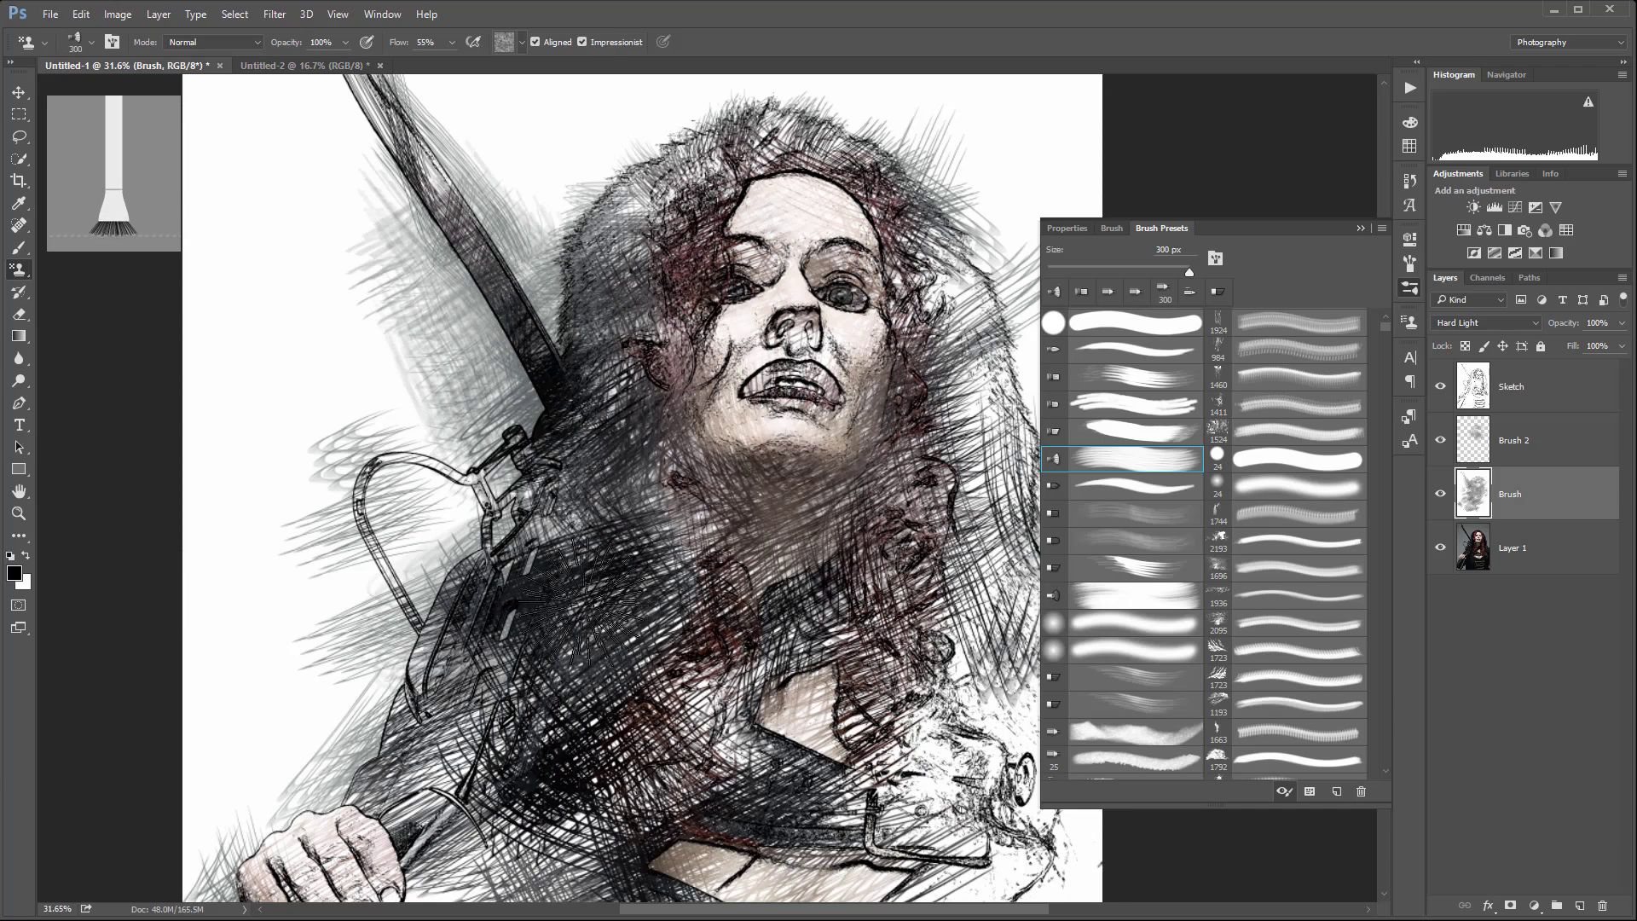
# - On the Brush layer, paint strokes over the torso above the jacket fastenings and near the hand
pyautogui.moveTo(904, 734); pyautogui.dragTo(681, 304)
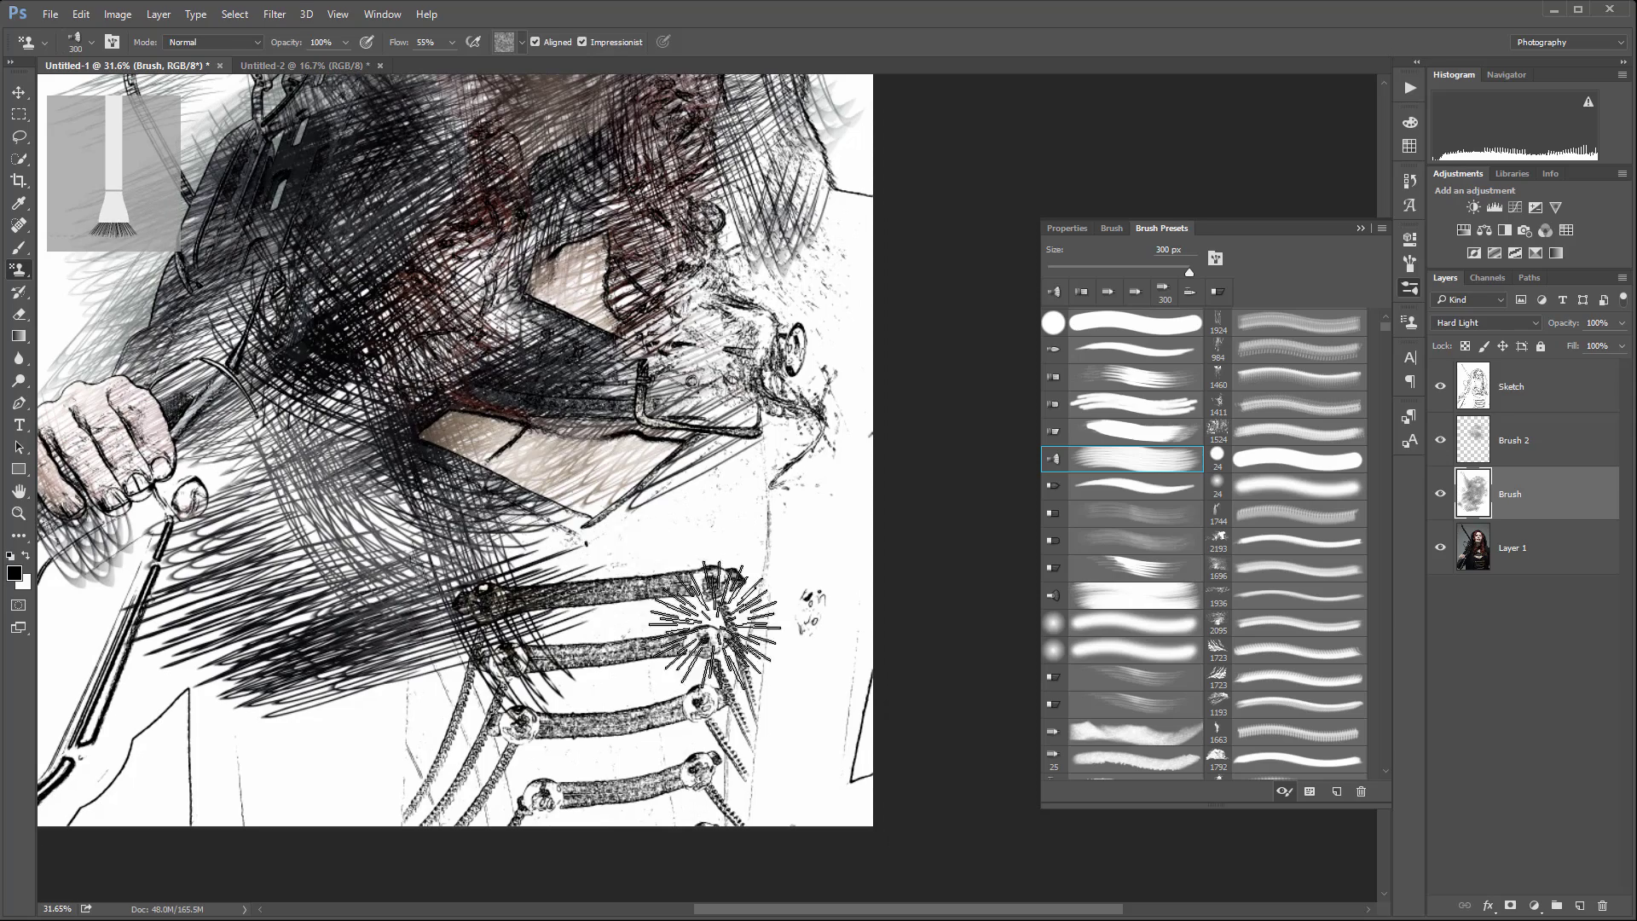
pyautogui.moveTo(715, 627)
pyautogui.mouseDown()
pyautogui.moveTo(767, 564)
pyautogui.moveTo(672, 543)
pyautogui.moveTo(652, 445)
pyautogui.moveTo(580, 287)
pyautogui.moveTo(652, 419)
pyautogui.moveTo(721, 475)
pyautogui.moveTo(742, 309)
pyautogui.moveTo(665, 371)
pyautogui.moveTo(753, 330)
pyautogui.moveTo(792, 289)
pyautogui.moveTo(689, 364)
pyautogui.moveTo(714, 436)
pyautogui.moveTo(776, 424)
pyautogui.moveTo(800, 332)
pyautogui.moveTo(786, 220)
pyautogui.mouseUp()
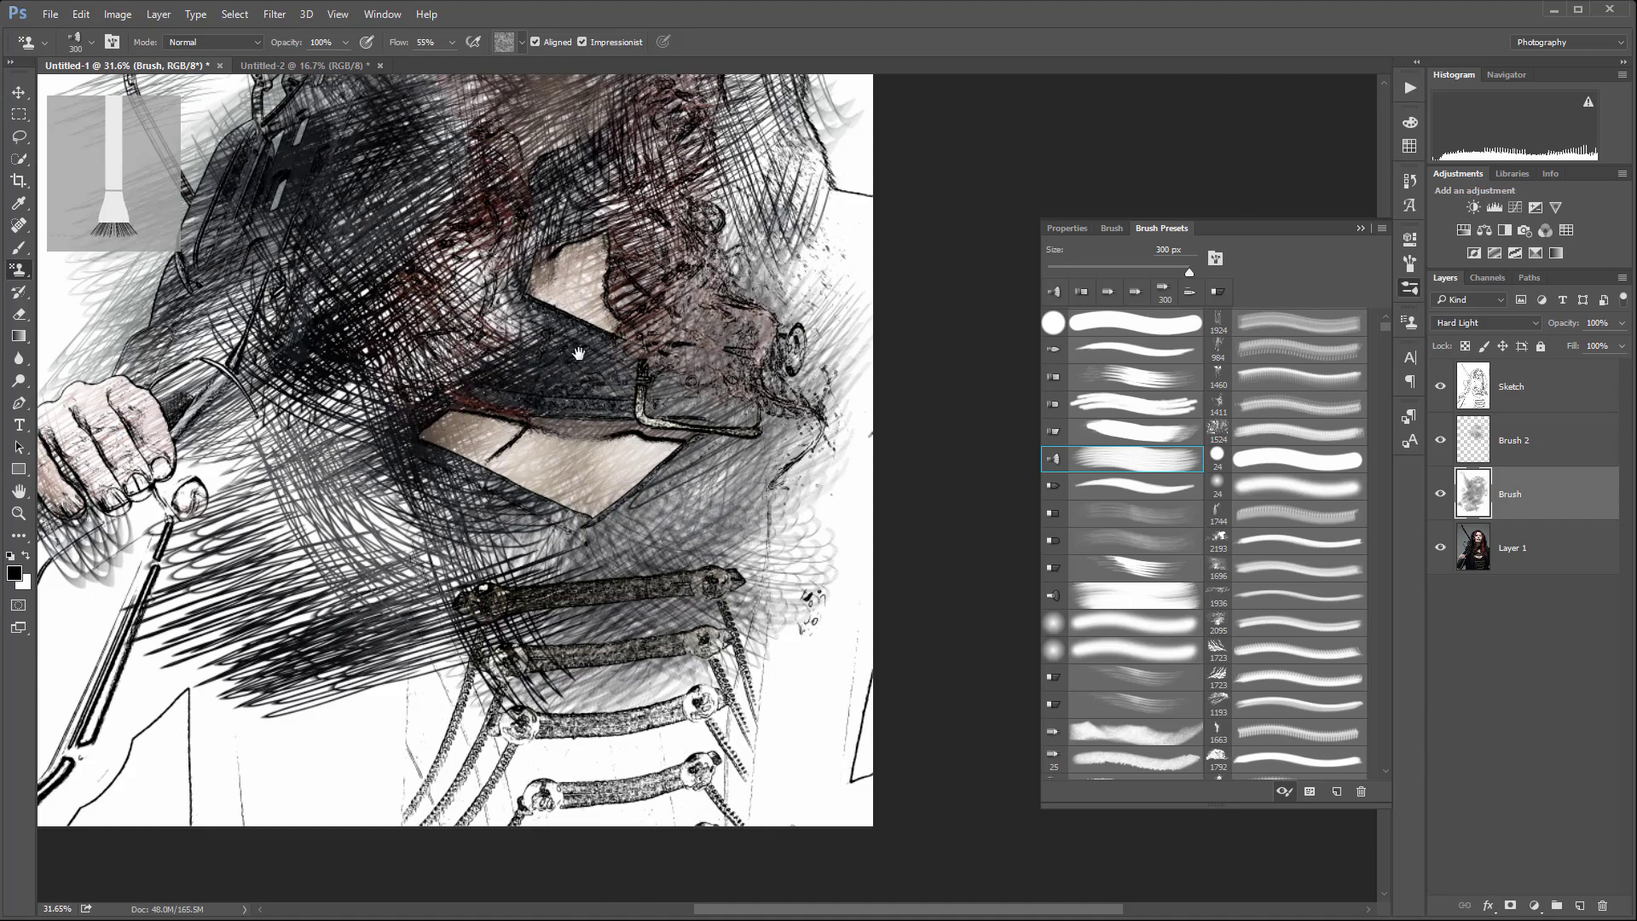
pyautogui.moveTo(578, 353); pyautogui.dragTo(936, 430)
pyautogui.moveTo(546, 537)
pyautogui.mouseDown()
pyautogui.moveTo(563, 734)
pyautogui.moveTo(602, 853)
pyautogui.moveTo(620, 734)
pyautogui.moveTo(629, 819)
pyautogui.moveTo(597, 853)
pyautogui.moveTo(742, 840)
pyautogui.moveTo(665, 589)
pyautogui.moveTo(895, 682)
pyautogui.moveTo(930, 674)
pyautogui.moveTo(853, 648)
pyautogui.moveTo(980, 525)
pyautogui.moveTo(550, 550)
pyautogui.moveTo(614, 597)
pyautogui.mouseUp()
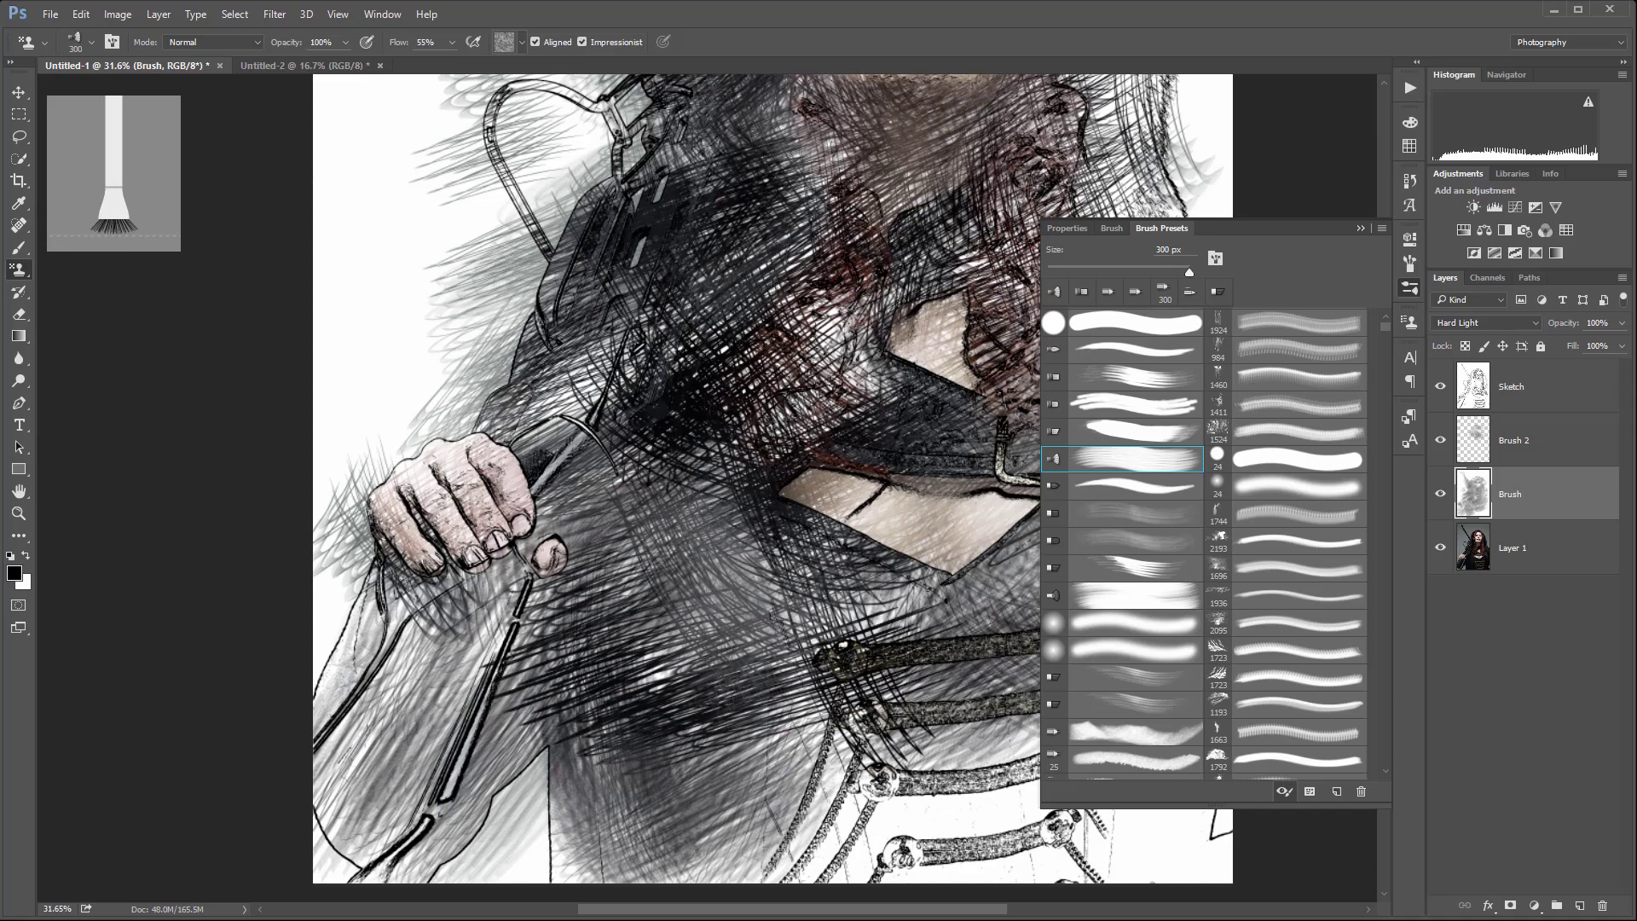
# - On Brush 2, paint hatching over the upper centre of the portrait and around the face
pyautogui.click(1480, 437)
pyautogui.scroll(1, 1020, 597)
pyautogui.moveTo(853, 486)
pyautogui.mouseDown()
pyautogui.moveTo(768, 426)
pyautogui.moveTo(733, 359)
pyautogui.moveTo(836, 311)
pyautogui.moveTo(998, 477)
pyautogui.moveTo(853, 545)
pyautogui.moveTo(984, 495)
pyautogui.moveTo(831, 779)
pyautogui.moveTo(831, 810)
pyautogui.mouseUp()
pyautogui.moveTo(980, 170)
pyautogui.mouseDown()
pyautogui.moveTo(682, 282)
pyautogui.moveTo(810, 213)
pyautogui.mouseUp()
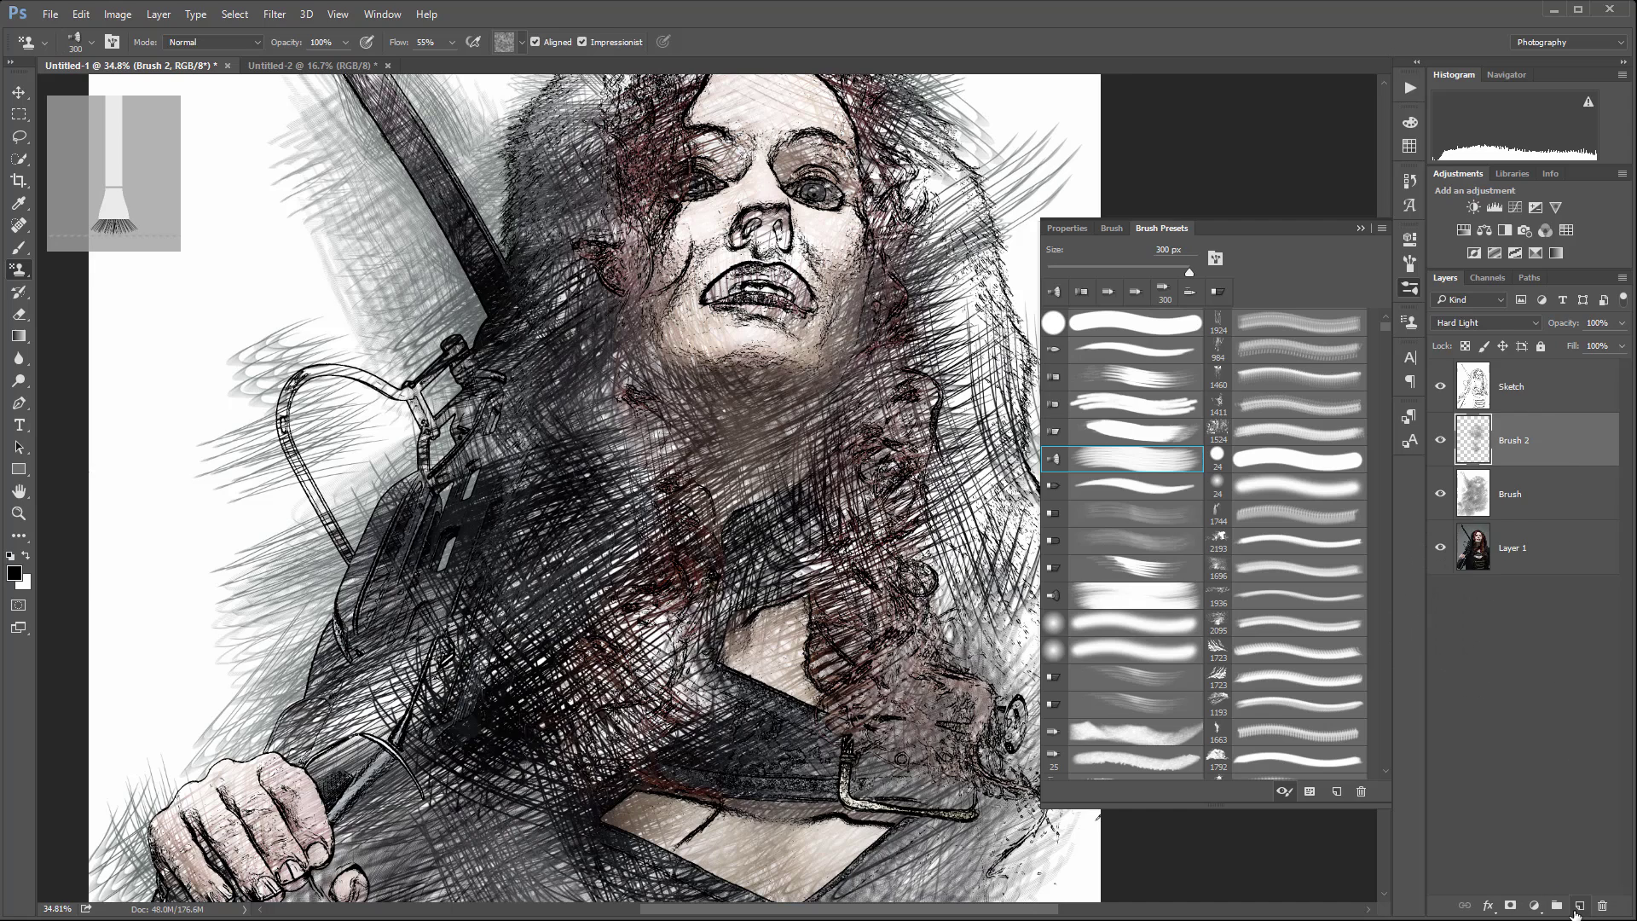
# - Fill the new Brush 3 layer with white in Hard Light mode and delete the Brush 2 layer
pyautogui.doubleClick(1519, 454)
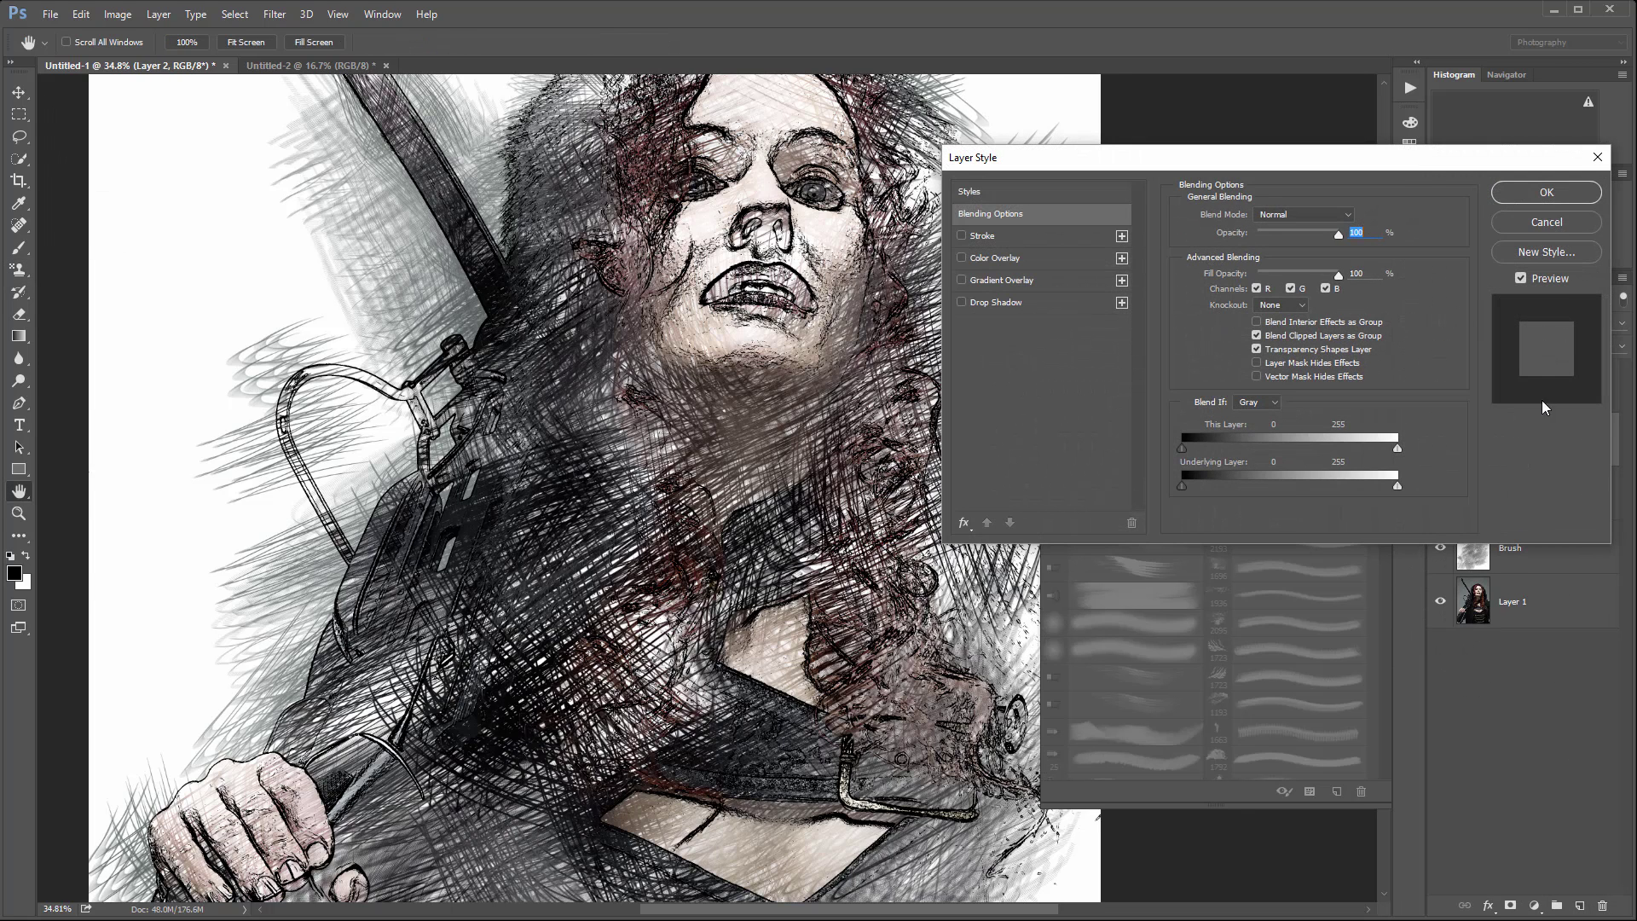
pyautogui.click(1568, 217)
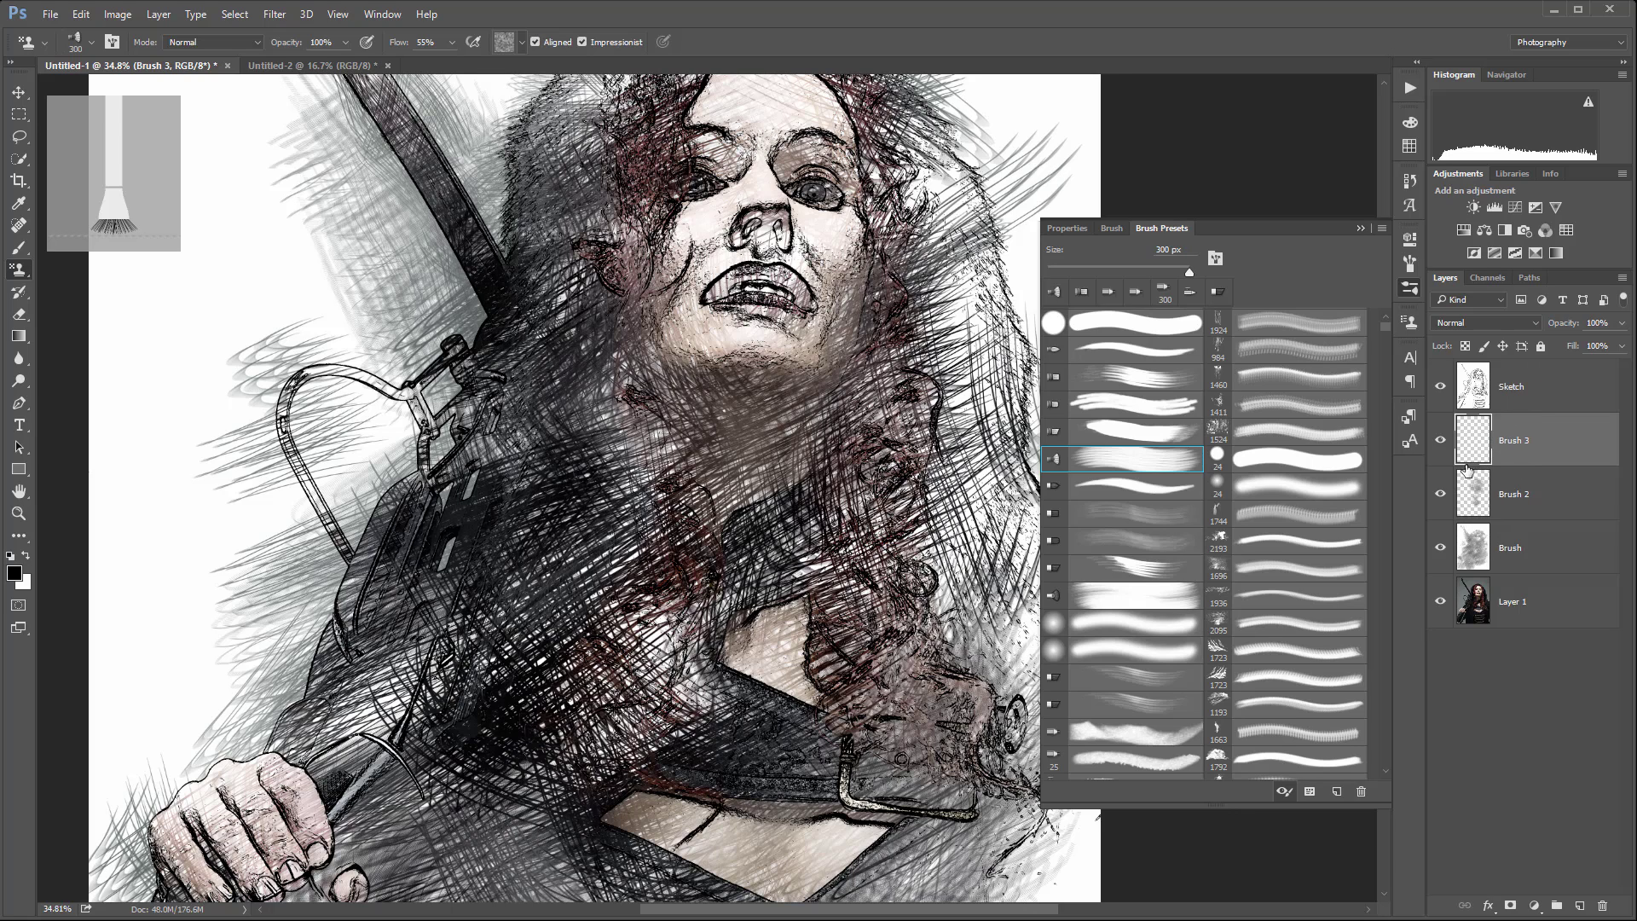
pyautogui.hotkey('ctrl', 'BackSpace')
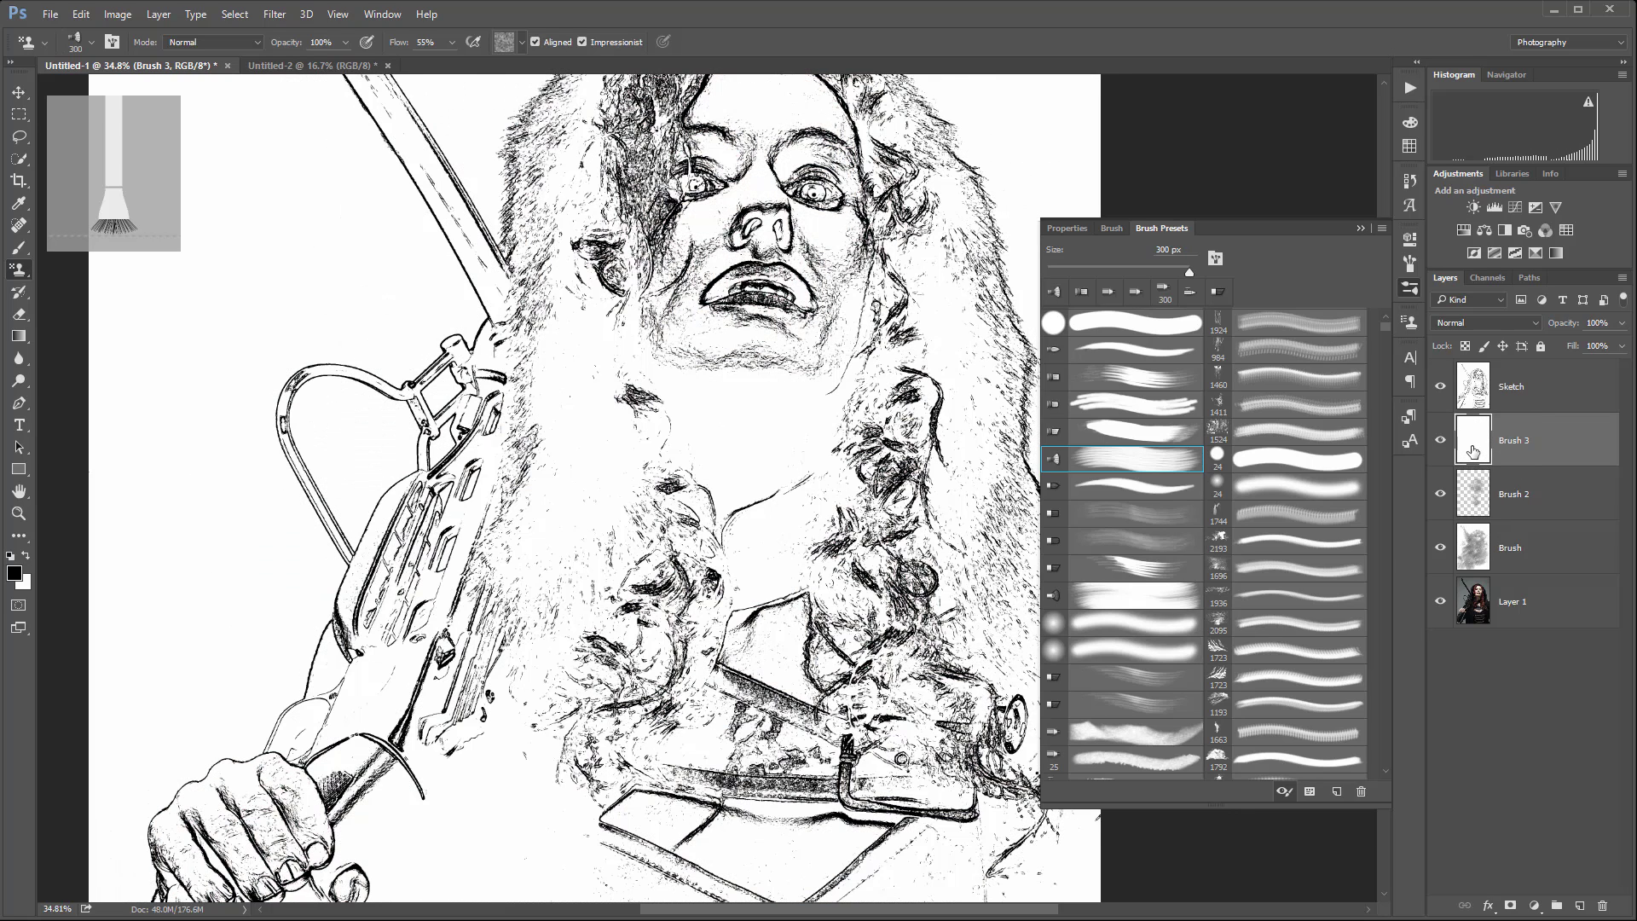
pyautogui.click(1522, 323)
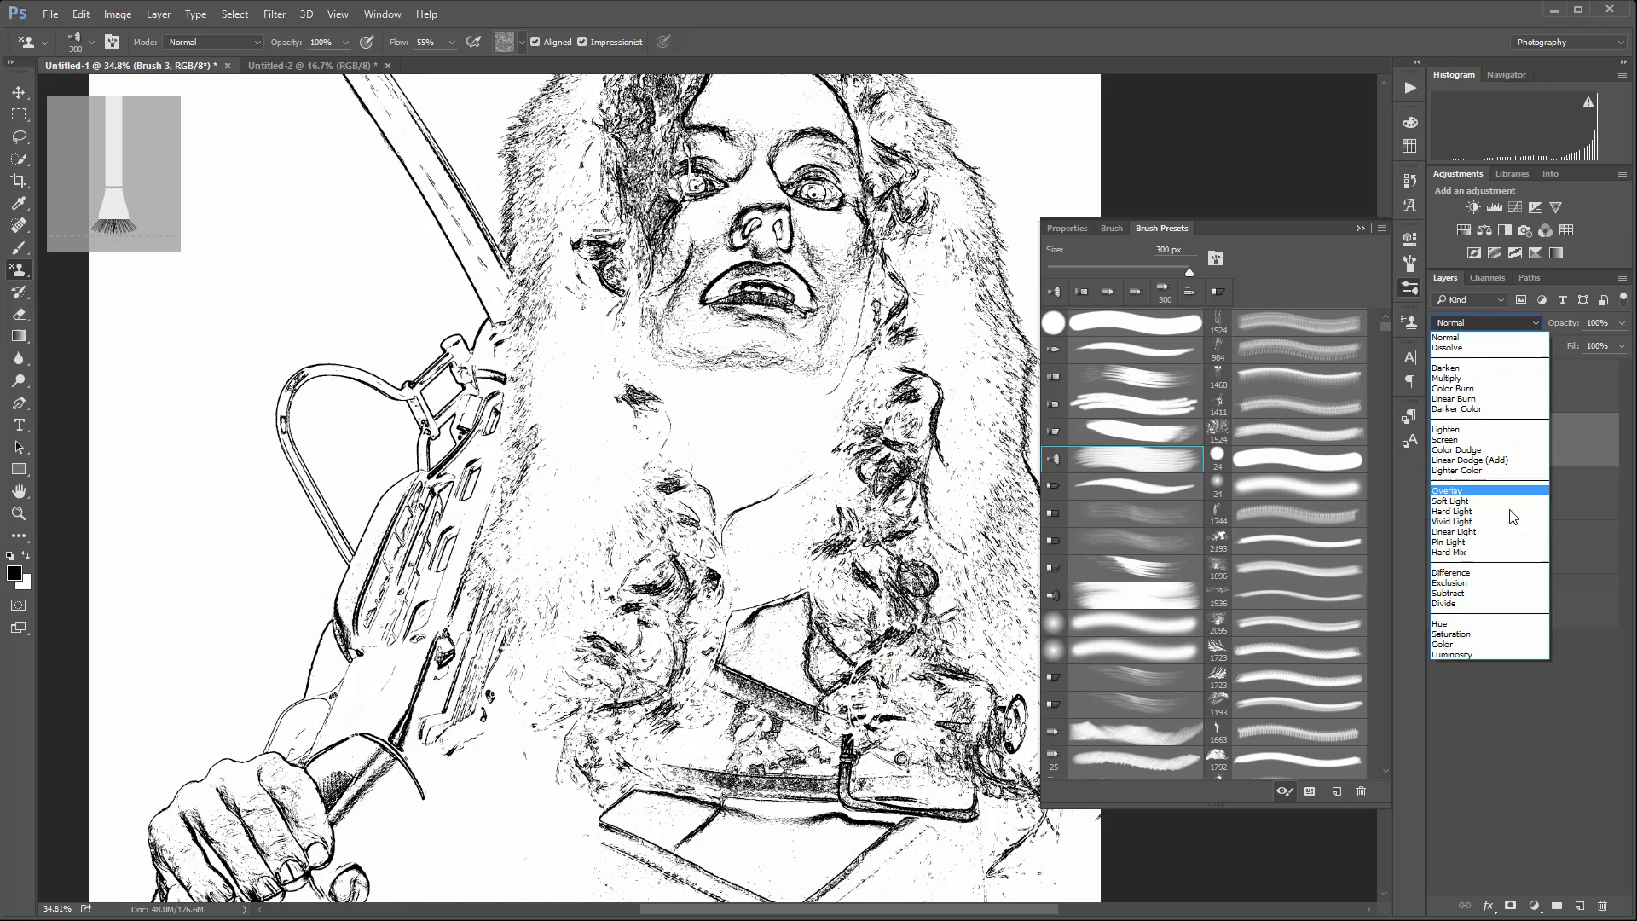
pyautogui.press('Escape')
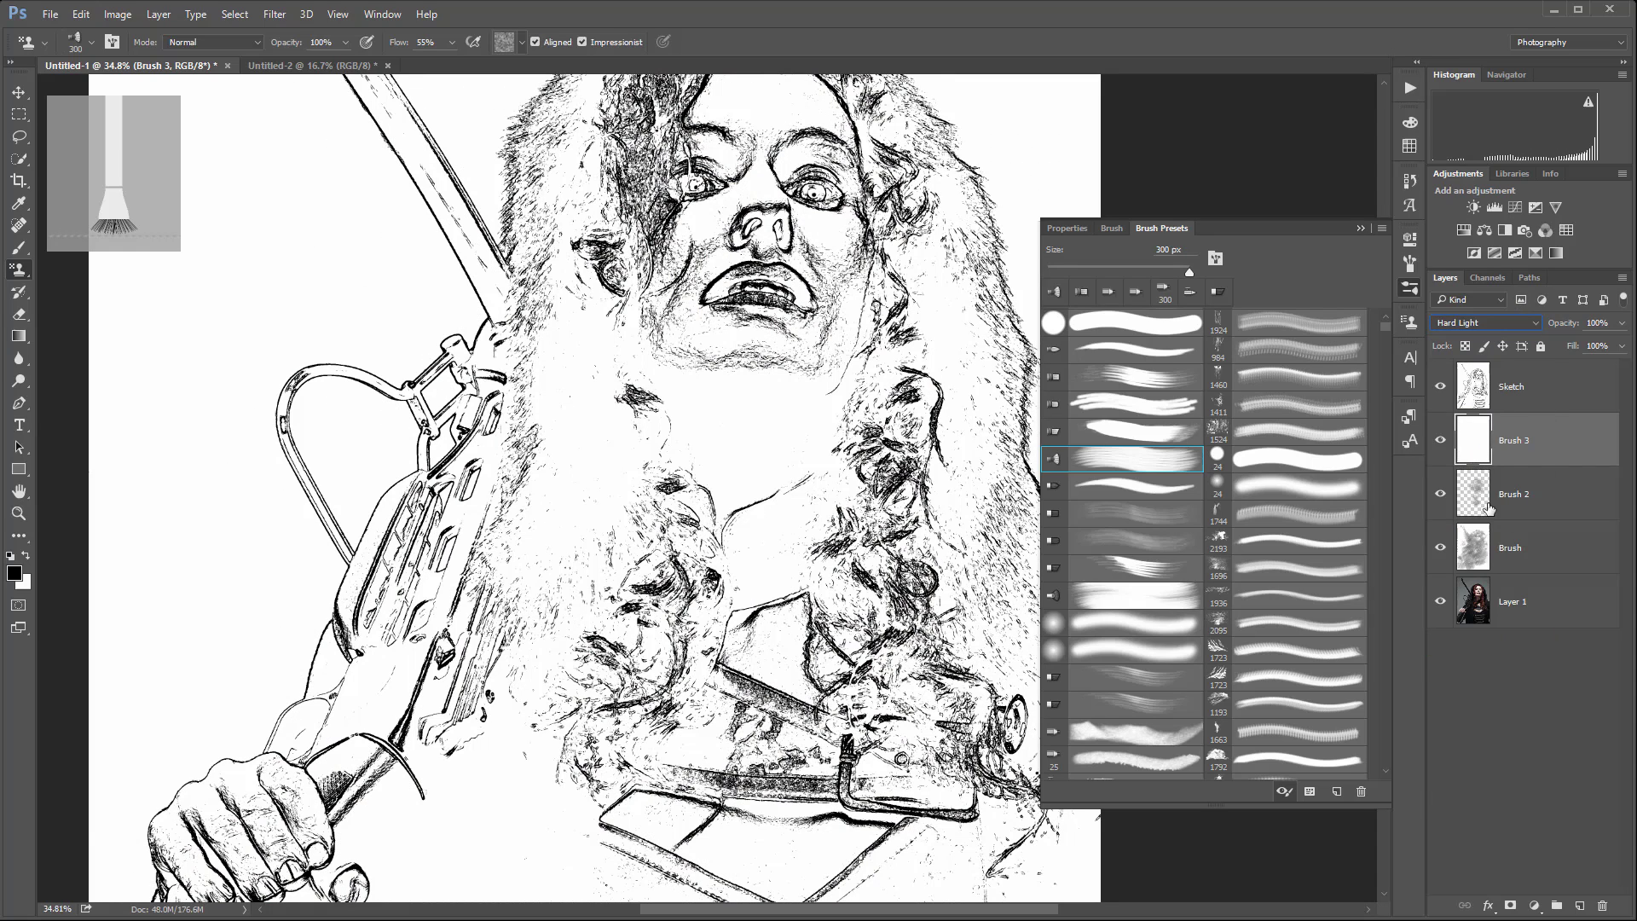
pyautogui.click(1500, 510)
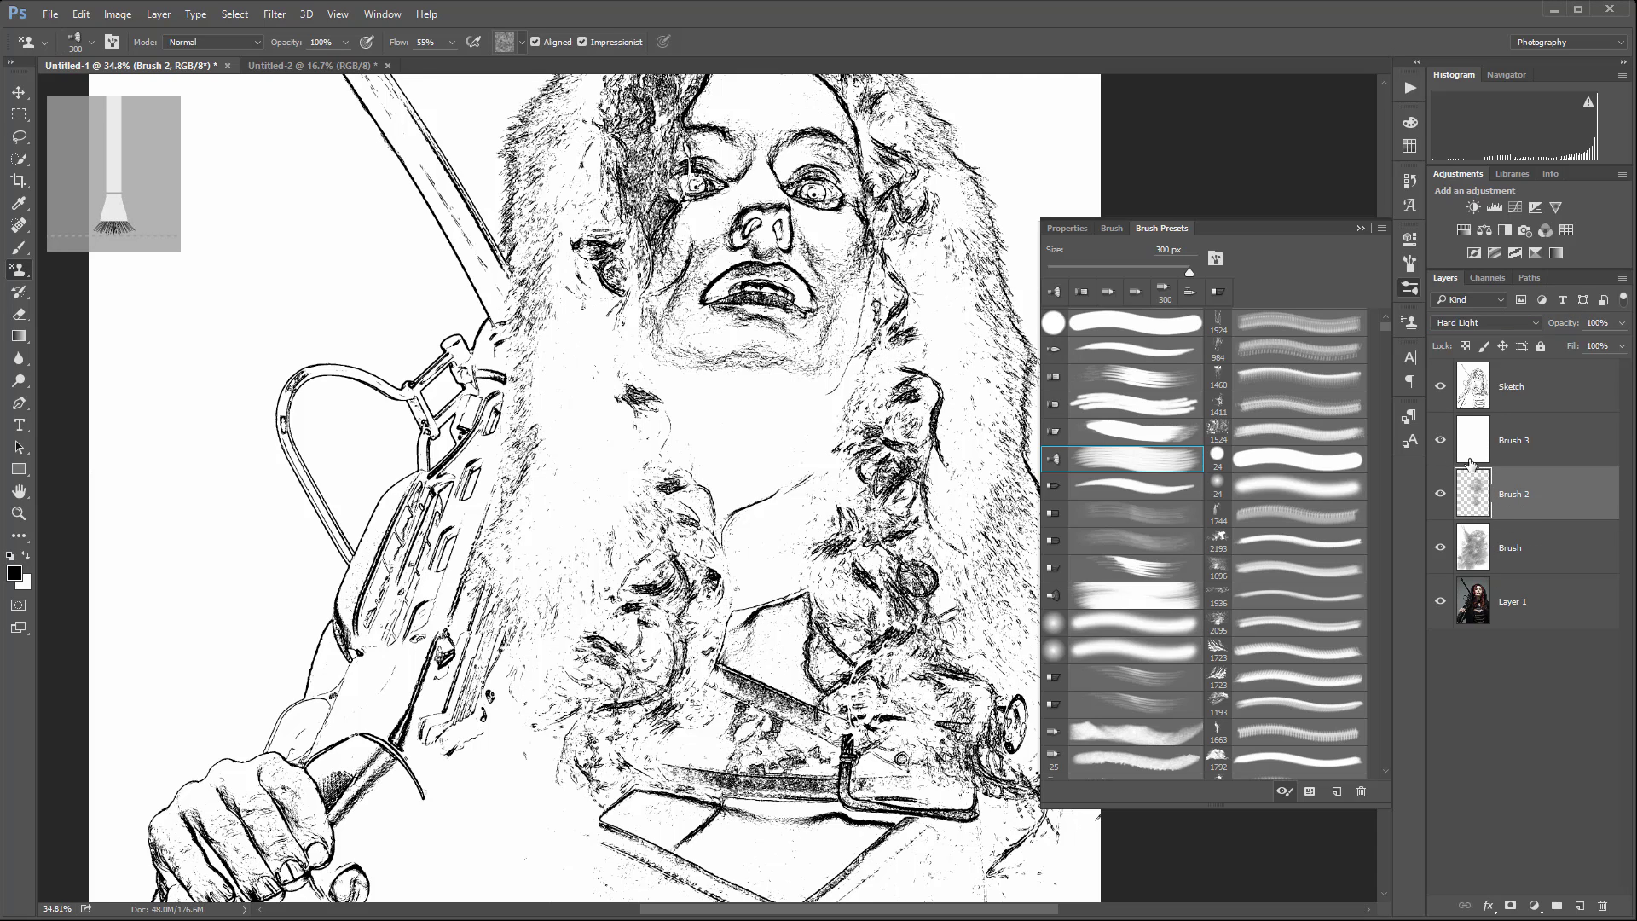
pyautogui.moveTo(1531, 493); pyautogui.dragTo(1604, 906)
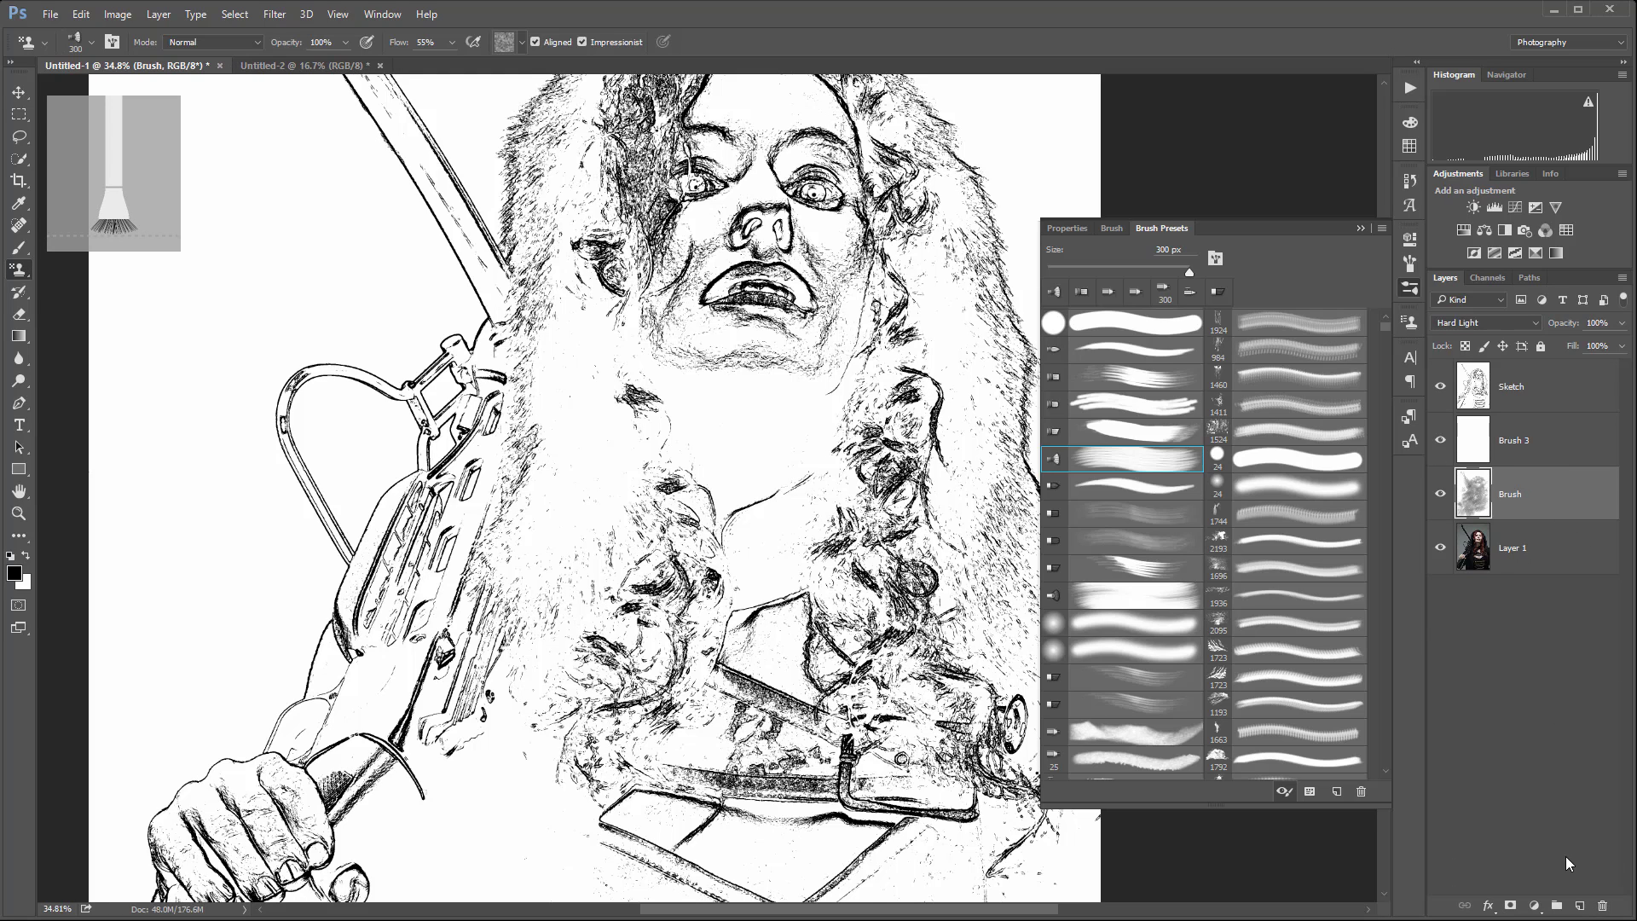
# - Add a new white Brush 2 layer above Brush and set it to Hard Light blending
pyautogui.click(1579, 906)
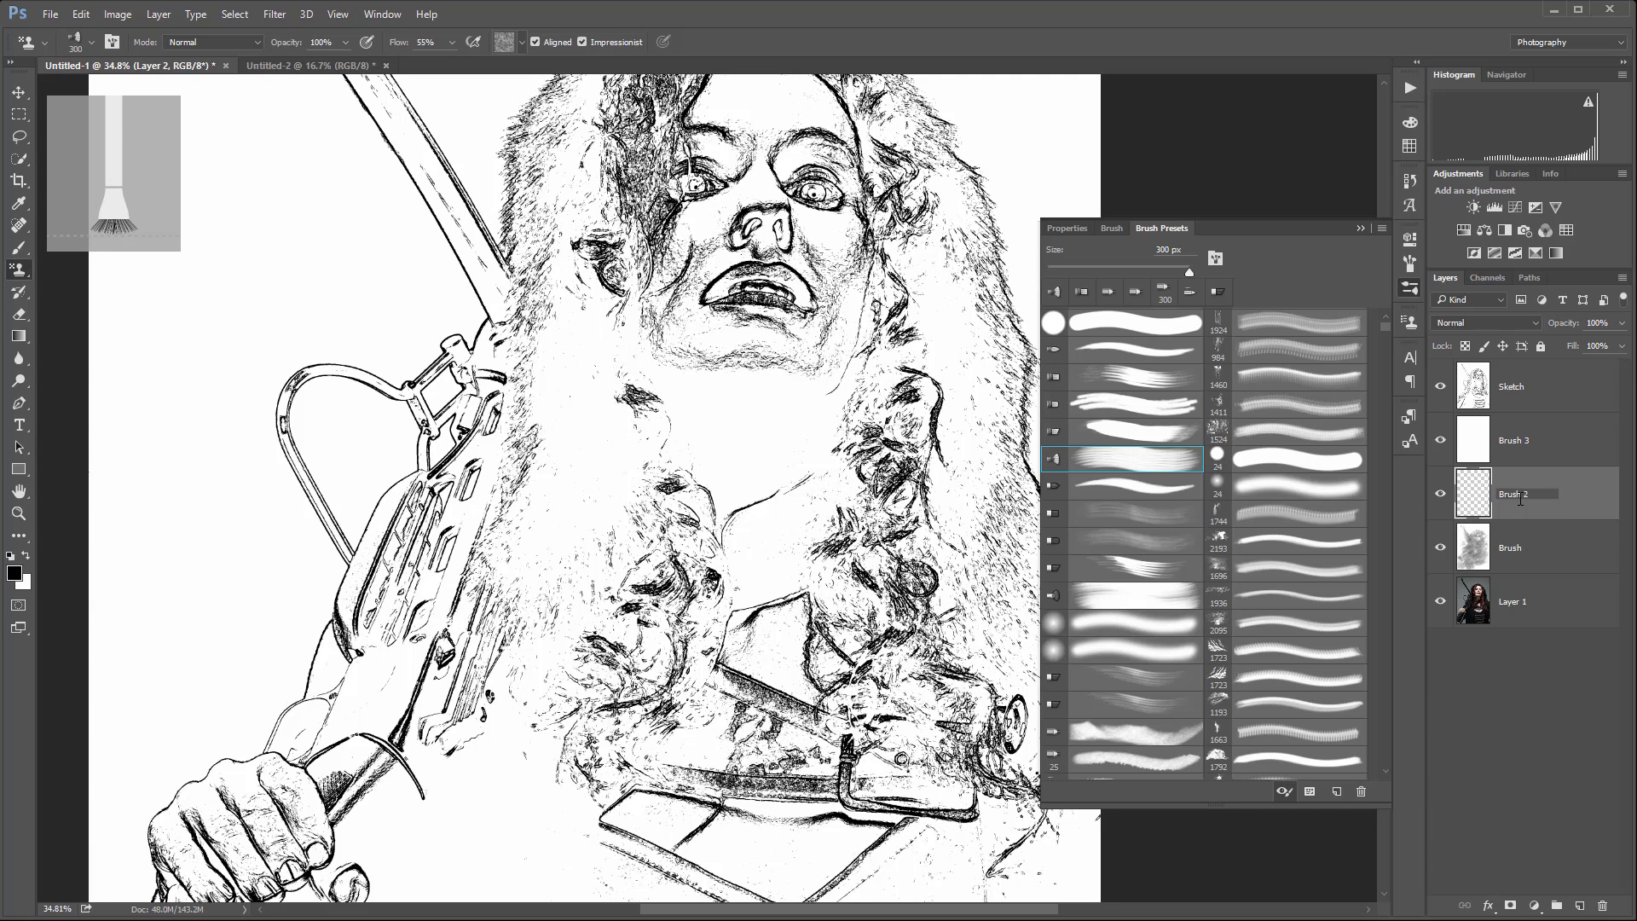
pyautogui.hotkey('shift', 'F5')
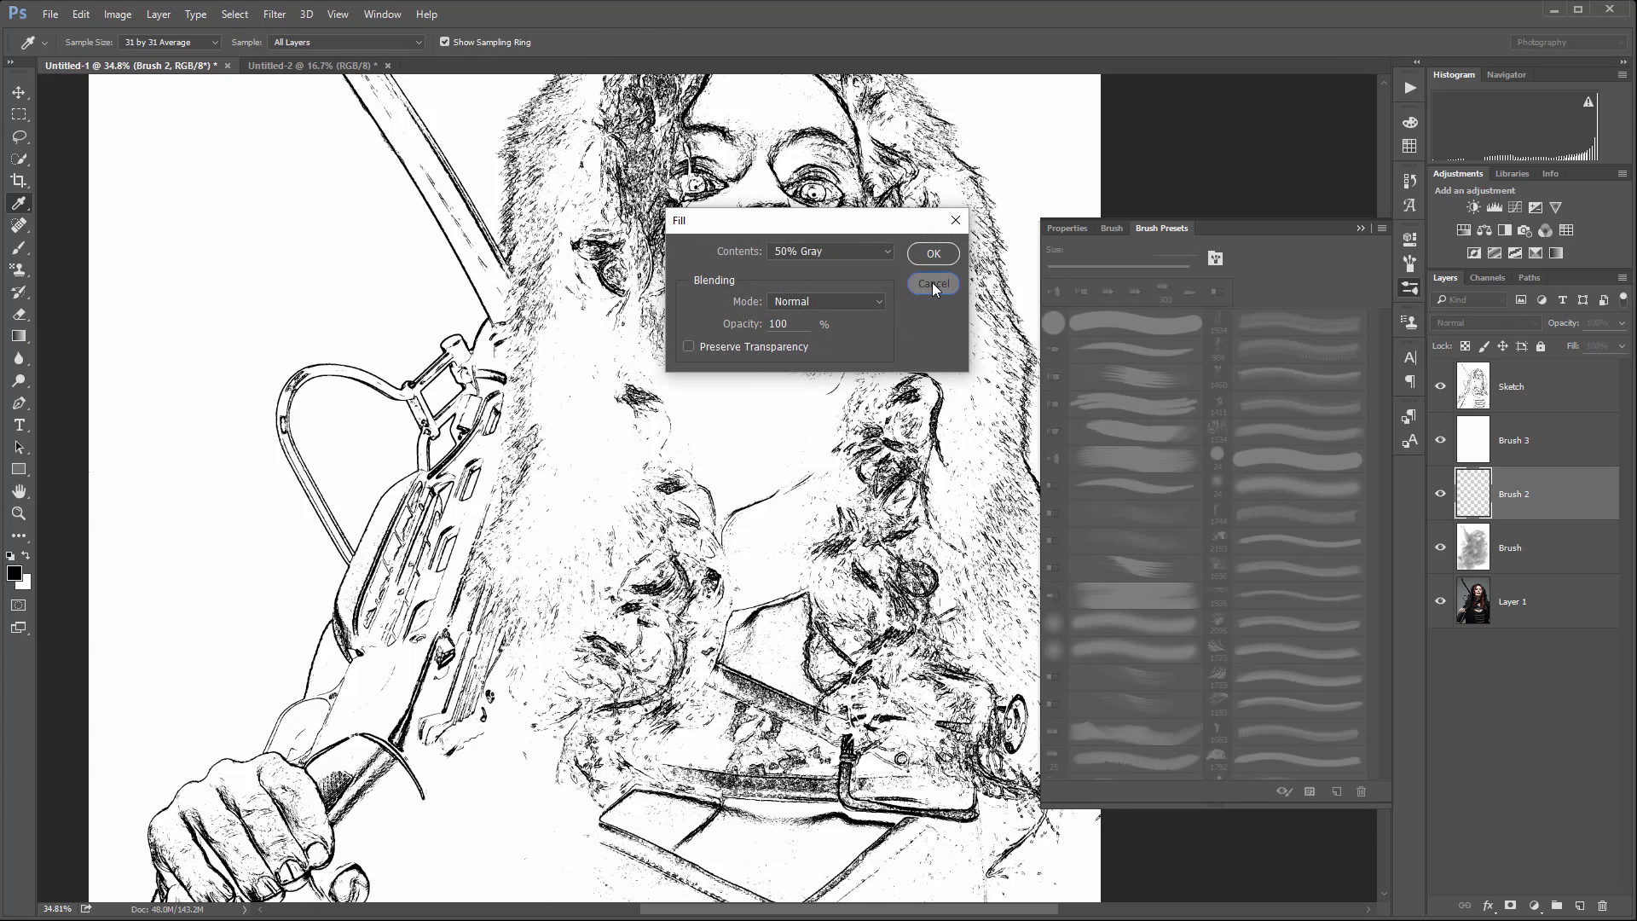
pyautogui.click(933, 283)
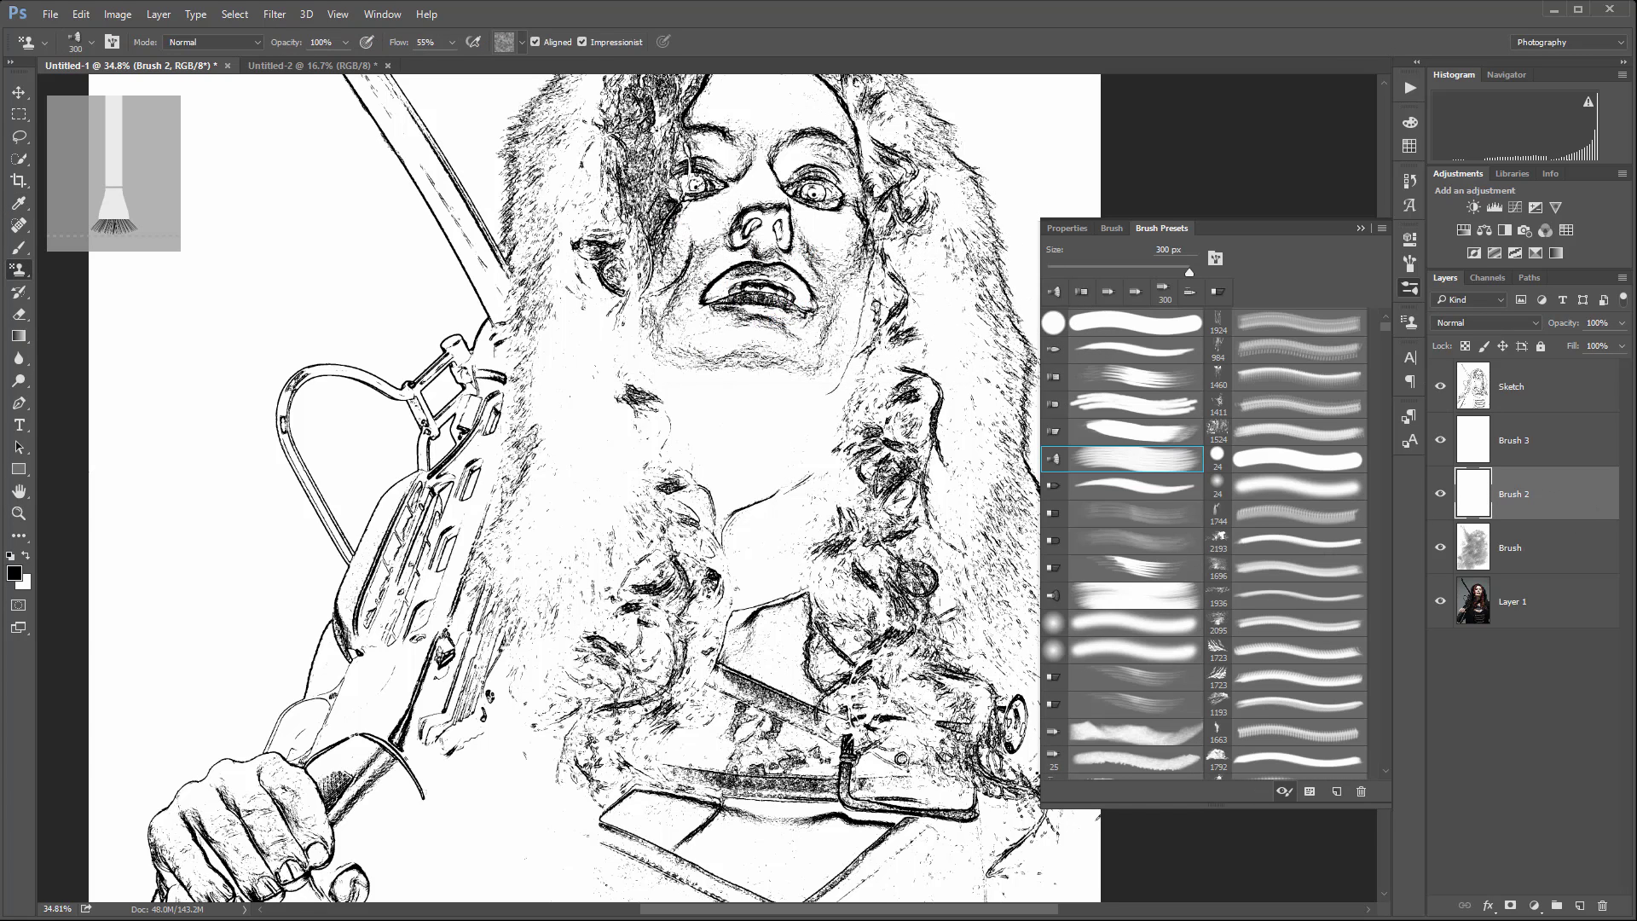
pyautogui.click(1487, 323)
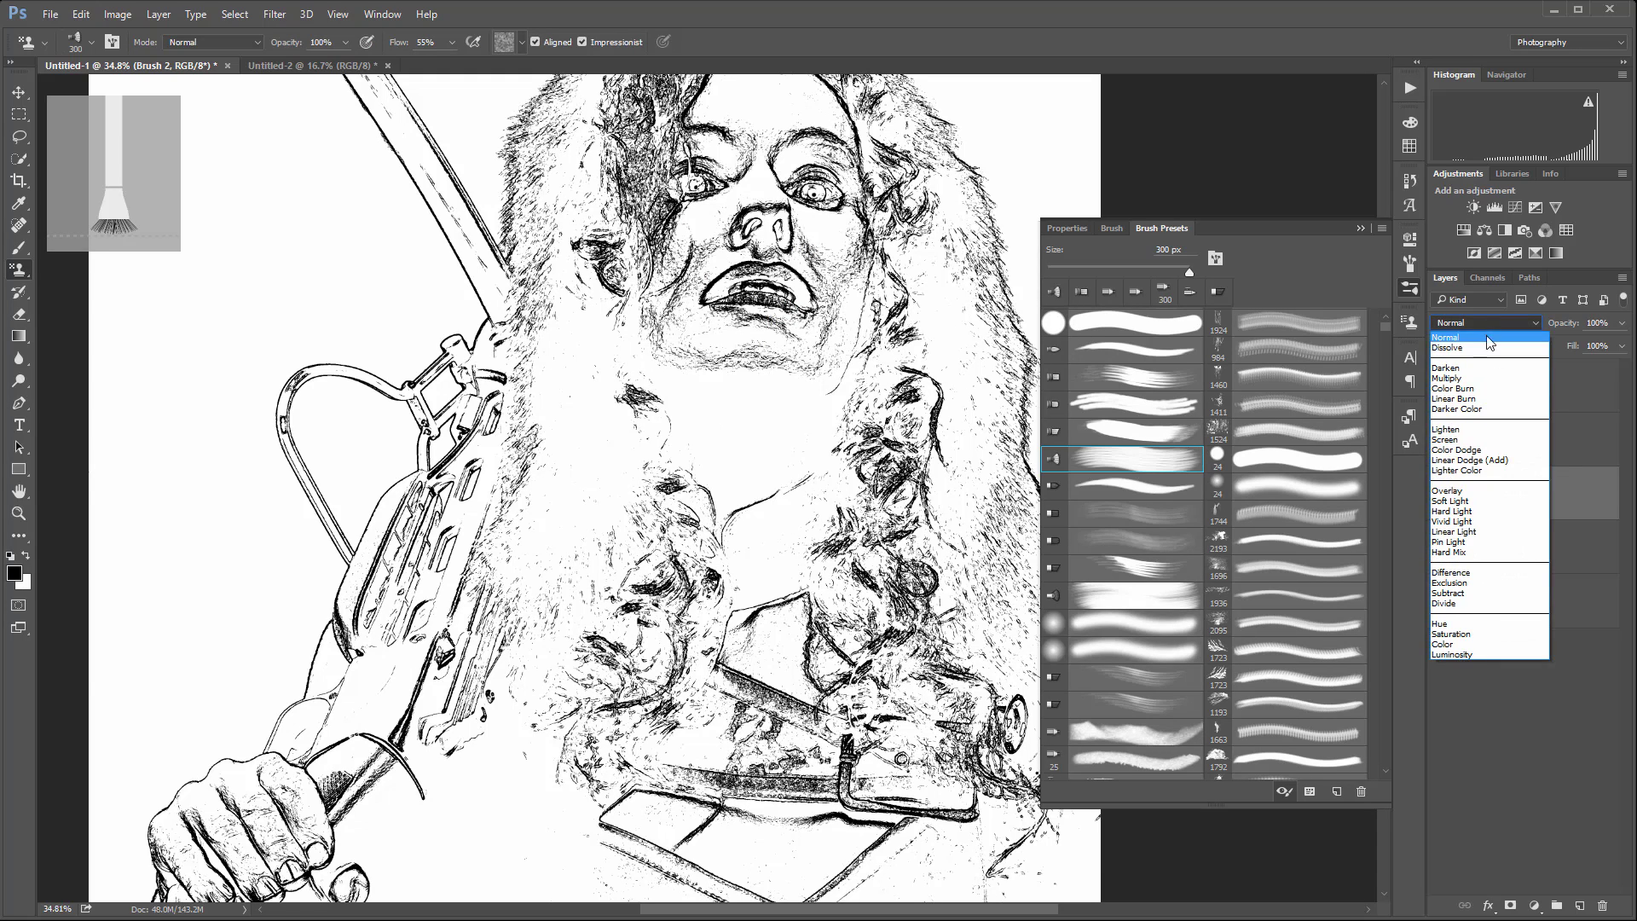
pyautogui.click(1496, 511)
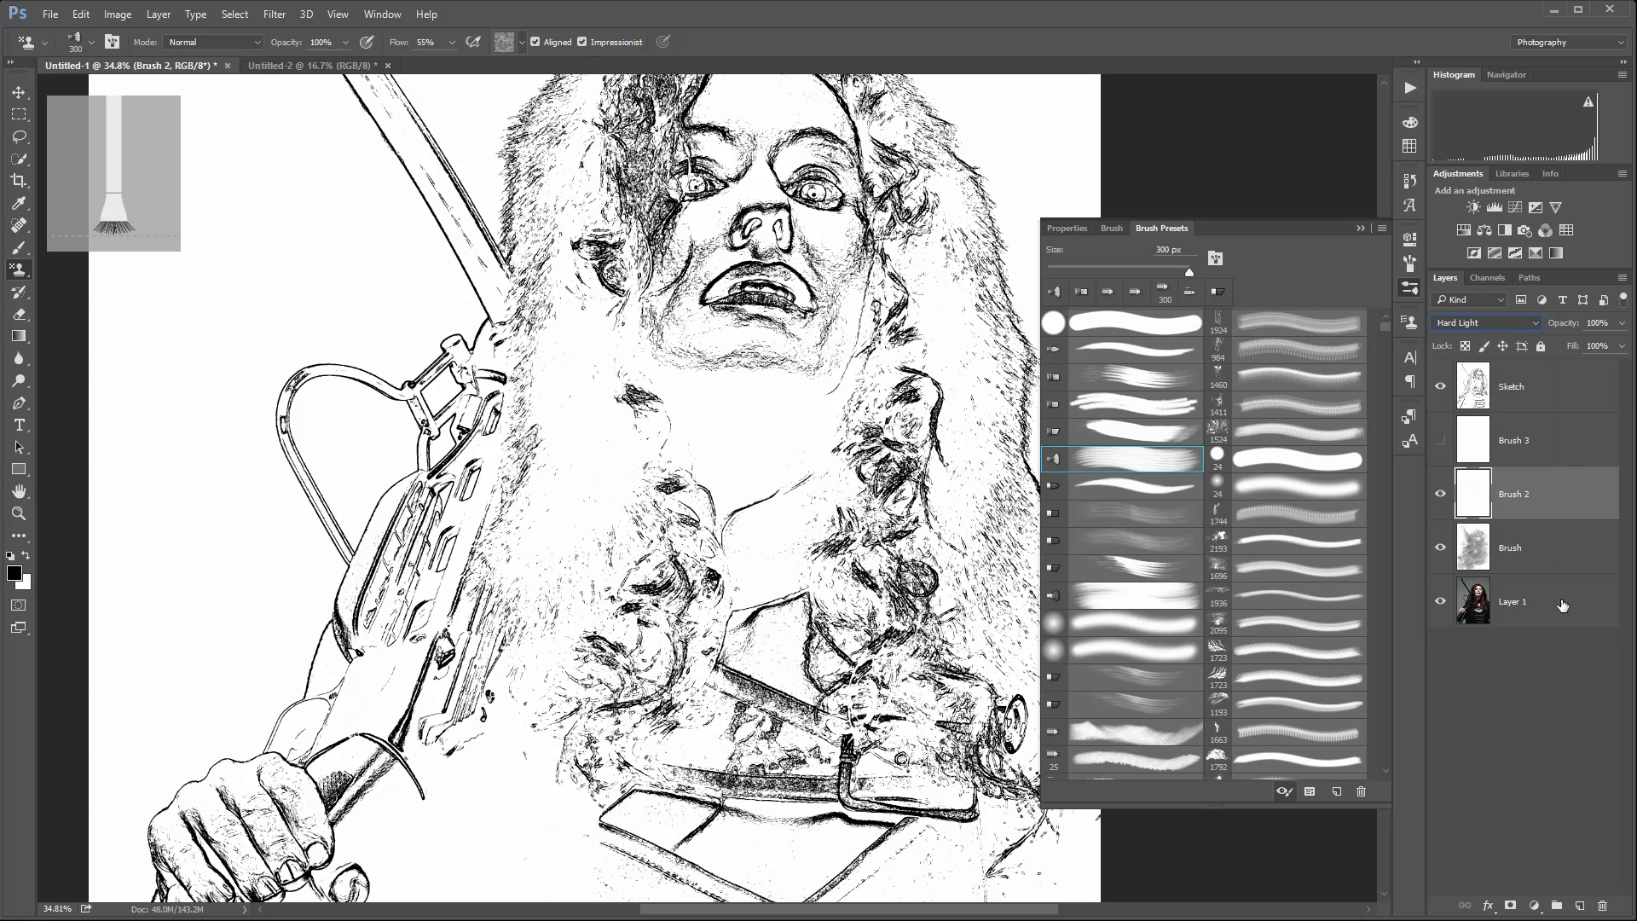
pyautogui.click(1506, 560)
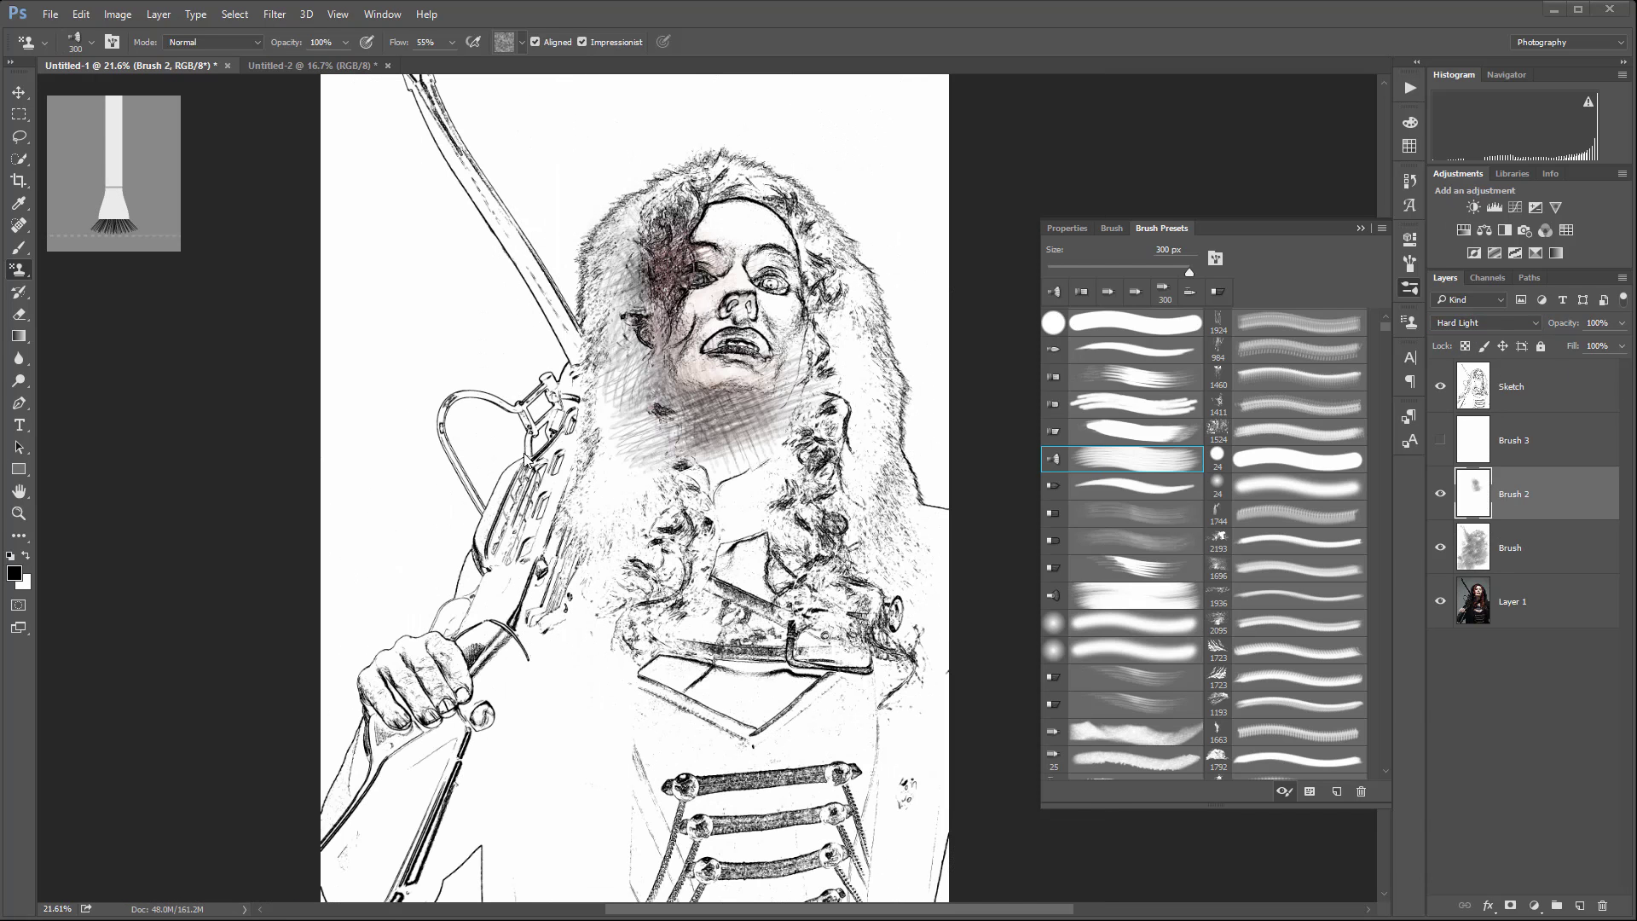
# - On Brush 2, hatch over the neck and face, then along the guitar neck and headstock
pyautogui.moveTo(525, 478)
pyautogui.mouseDown()
pyautogui.moveTo(580, 460)
pyautogui.moveTo(591, 422)
pyautogui.moveTo(663, 365)
pyautogui.moveTo(642, 392)
pyautogui.moveTo(695, 405)
pyautogui.moveTo(588, 511)
pyautogui.mouseUp()
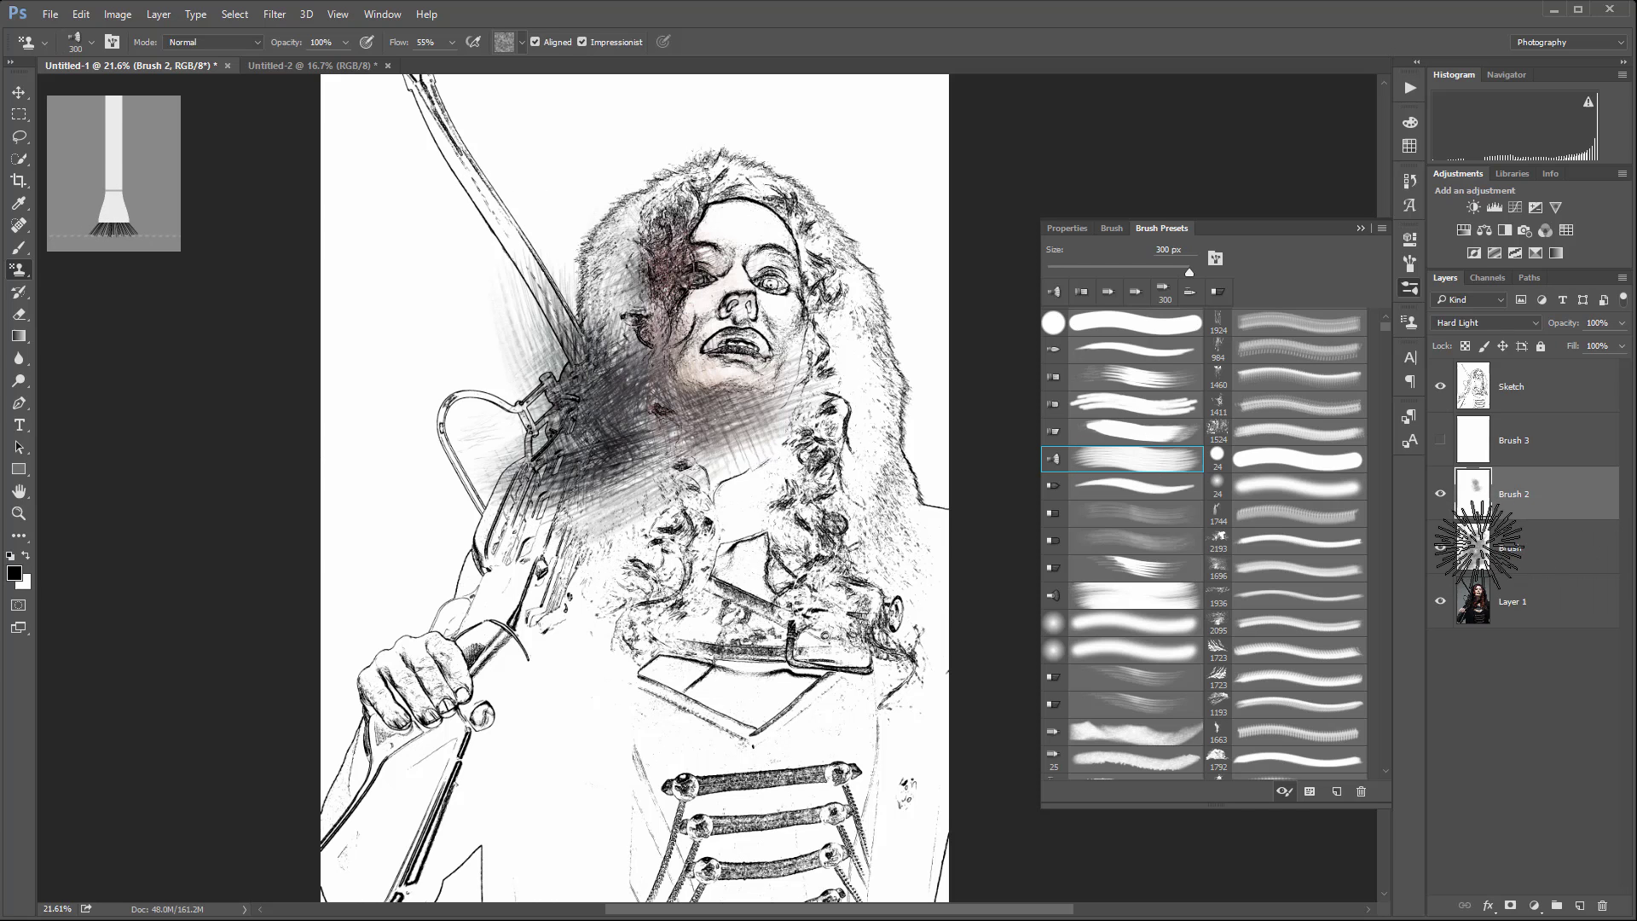
pyautogui.click(1441, 495)
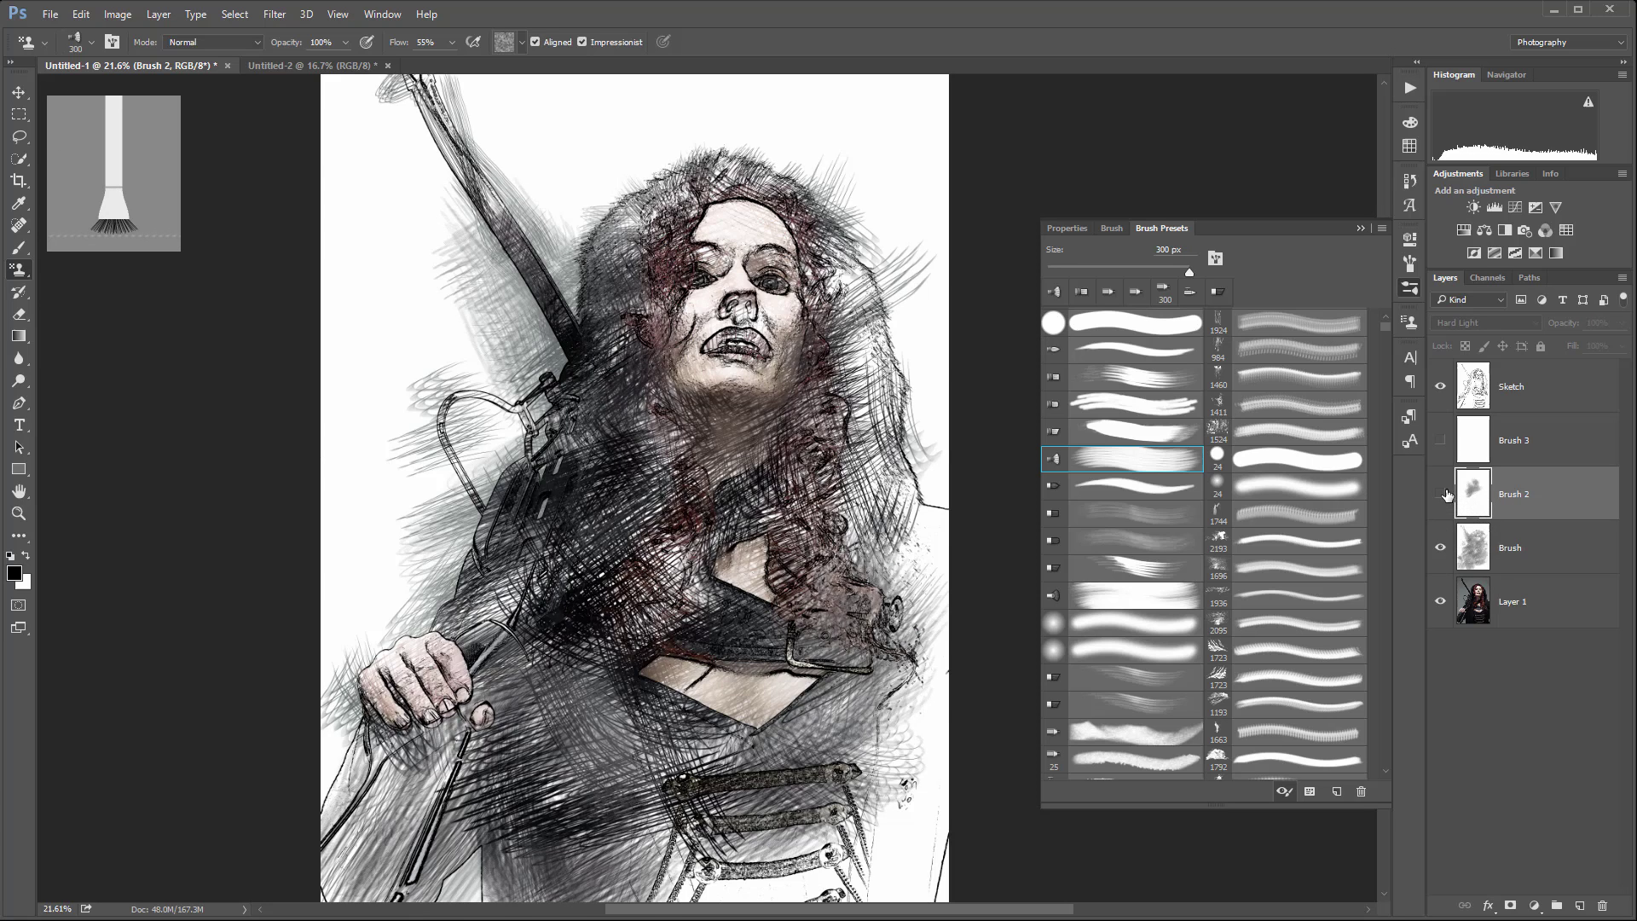
pyautogui.click(1442, 495)
pyautogui.moveTo(479, 165)
pyautogui.mouseDown()
pyautogui.moveTo(553, 217)
pyautogui.moveTo(597, 366)
pyautogui.moveTo(548, 371)
pyautogui.moveTo(518, 254)
pyautogui.moveTo(415, 124)
pyautogui.moveTo(582, 407)
pyautogui.moveTo(535, 252)
pyautogui.moveTo(652, 279)
pyautogui.moveTo(546, 321)
pyautogui.moveTo(559, 416)
pyautogui.moveTo(496, 540)
pyautogui.moveTo(527, 555)
pyautogui.moveTo(508, 642)
pyautogui.moveTo(532, 642)
pyautogui.moveTo(475, 662)
pyautogui.moveTo(449, 640)
pyautogui.moveTo(532, 552)
pyautogui.moveTo(659, 528)
pyautogui.moveTo(840, 555)
pyautogui.moveTo(743, 504)
pyautogui.moveTo(685, 424)
pyautogui.moveTo(791, 603)
pyautogui.mouseUp()
pyautogui.moveTo(511, 264)
pyautogui.mouseDown()
pyautogui.moveTo(541, 293)
pyautogui.moveTo(542, 274)
pyautogui.moveTo(495, 260)
pyautogui.moveTo(514, 264)
pyautogui.moveTo(532, 228)
pyautogui.mouseUp()
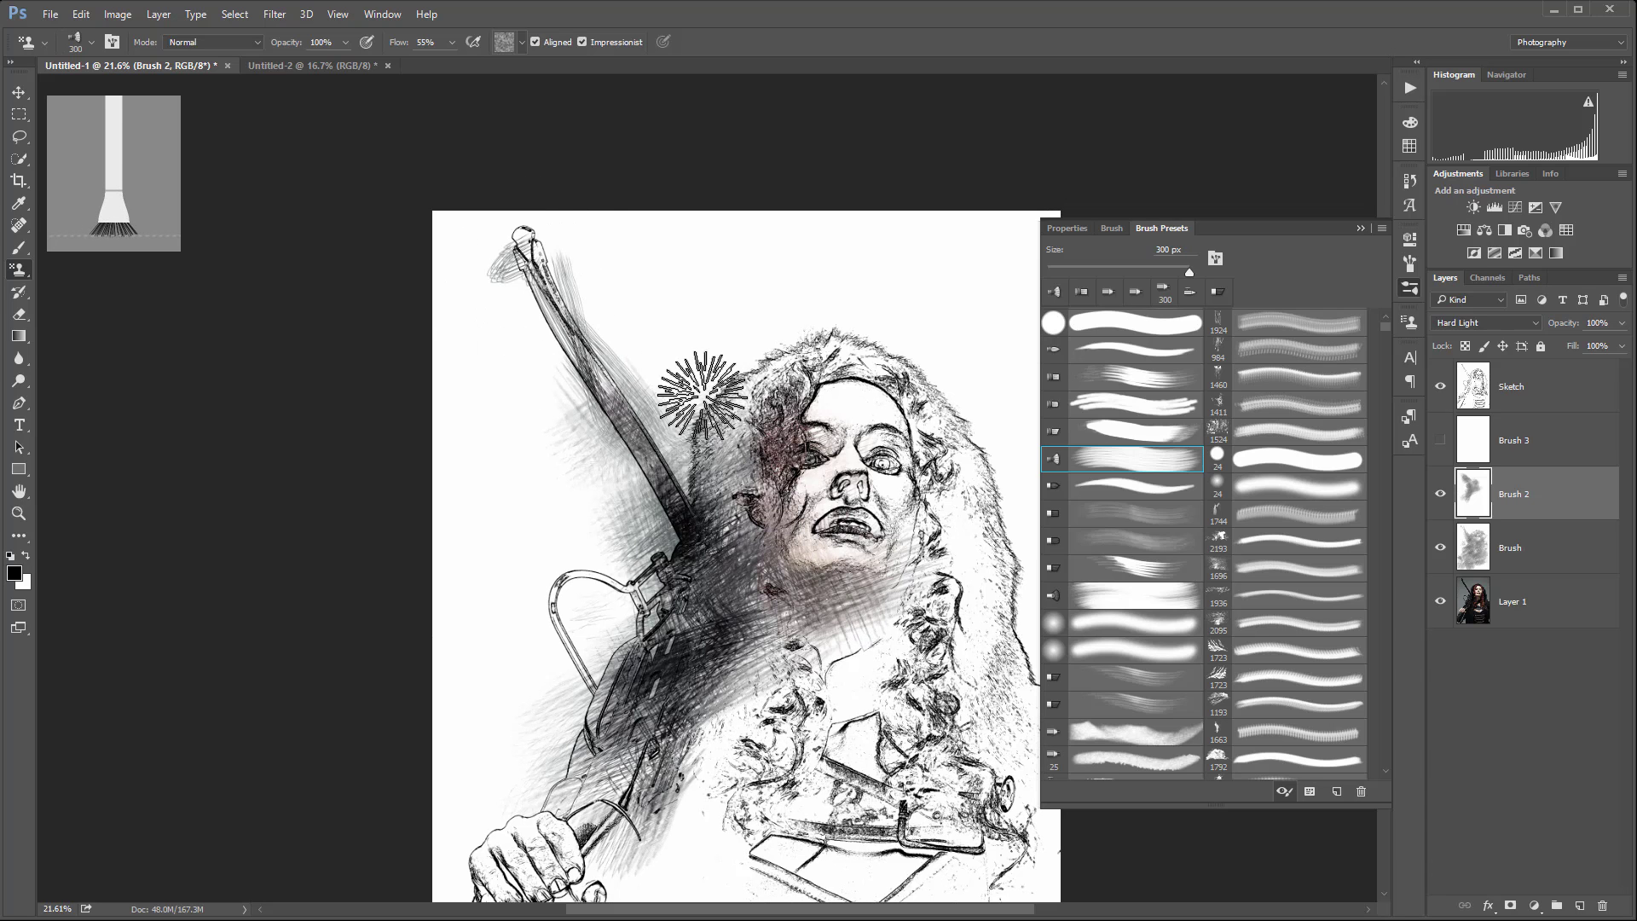
# - Paint more strokes to bring out the eyes, forehead, hair and neck below the face
pyautogui.moveTo(831, 420)
pyautogui.mouseDown()
pyautogui.moveTo(783, 446)
pyautogui.moveTo(834, 435)
pyautogui.moveTo(834, 395)
pyautogui.moveTo(861, 378)
pyautogui.moveTo(786, 455)
pyautogui.moveTo(844, 489)
pyautogui.moveTo(891, 488)
pyautogui.mouseUp()
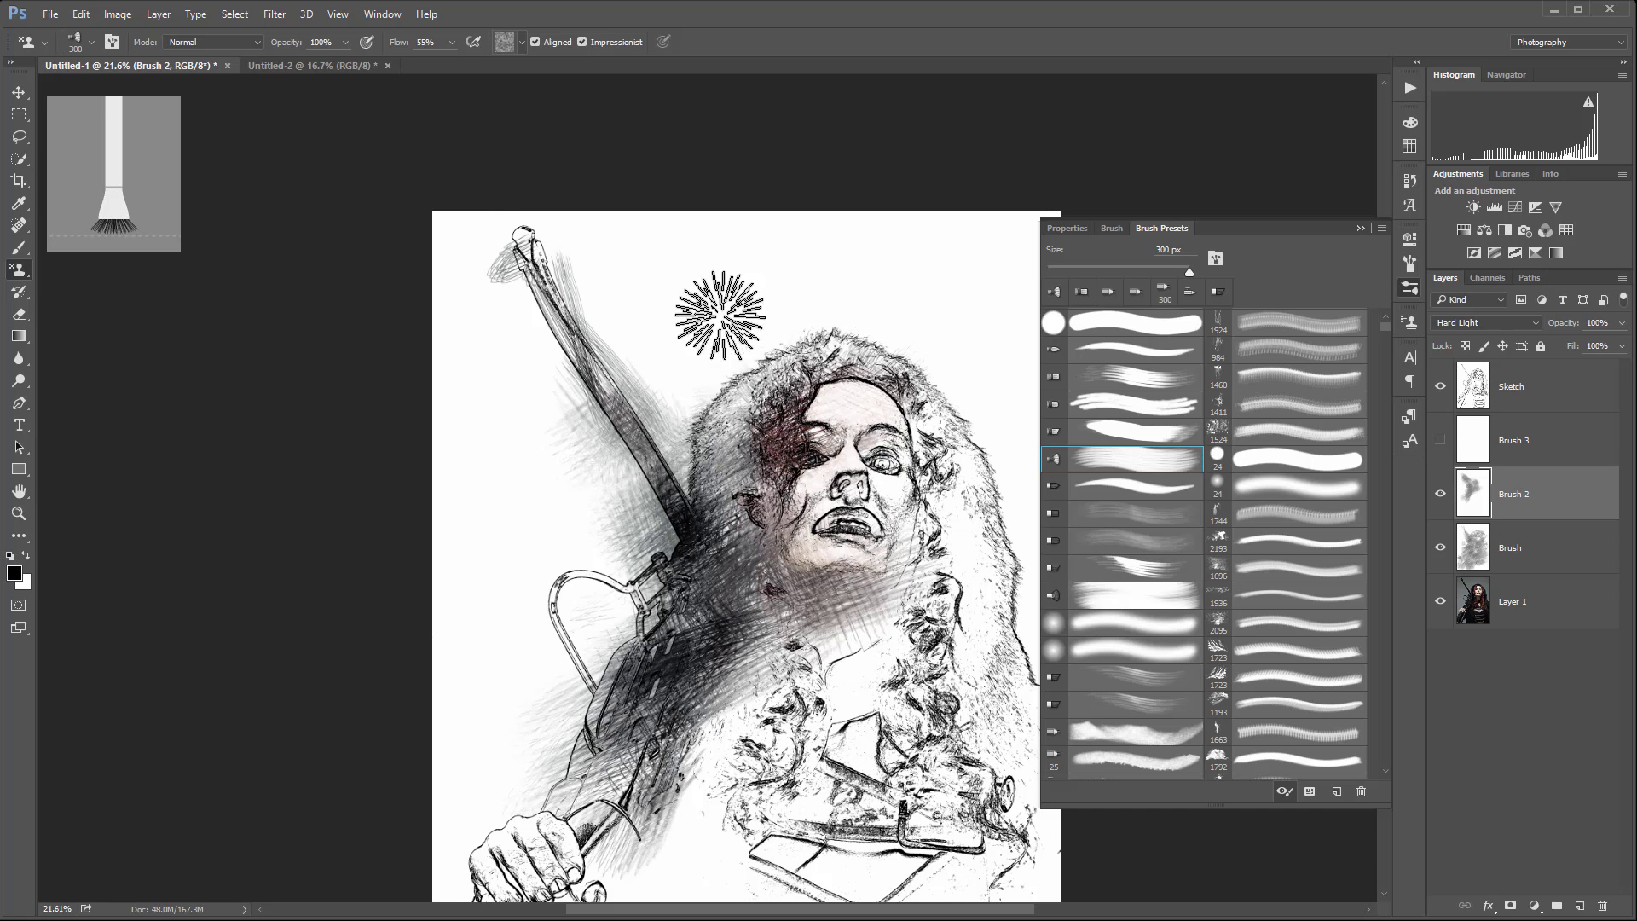
pyautogui.moveTo(778, 595); pyautogui.dragTo(552, 340)
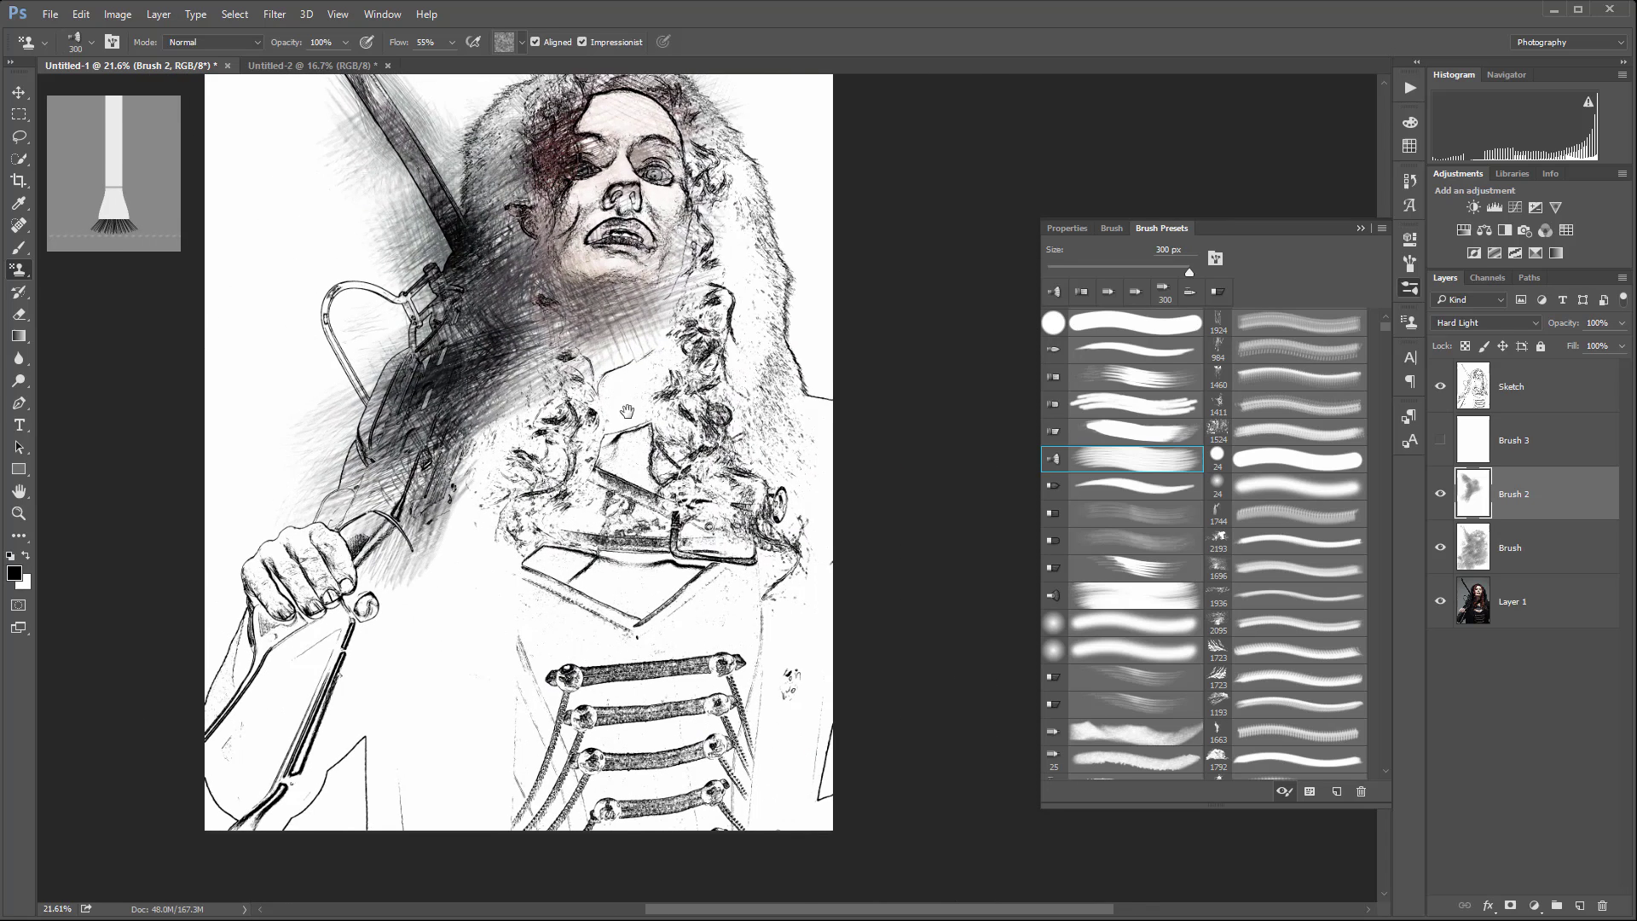
pyautogui.moveTo(741, 334)
pyautogui.mouseDown()
pyautogui.moveTo(793, 341)
pyautogui.moveTo(778, 395)
pyautogui.moveTo(650, 376)
pyautogui.moveTo(734, 401)
pyautogui.mouseUp()
pyautogui.moveTo(535, 452)
pyautogui.mouseDown()
pyautogui.moveTo(665, 503)
pyautogui.moveTo(674, 401)
pyautogui.moveTo(545, 477)
pyautogui.moveTo(613, 409)
pyautogui.mouseUp()
pyautogui.moveTo(309, 613)
pyautogui.mouseDown()
pyautogui.moveTo(648, 410)
pyautogui.moveTo(401, 713)
pyautogui.moveTo(559, 585)
pyautogui.moveTo(631, 358)
pyautogui.moveTo(366, 682)
pyautogui.mouseUp()
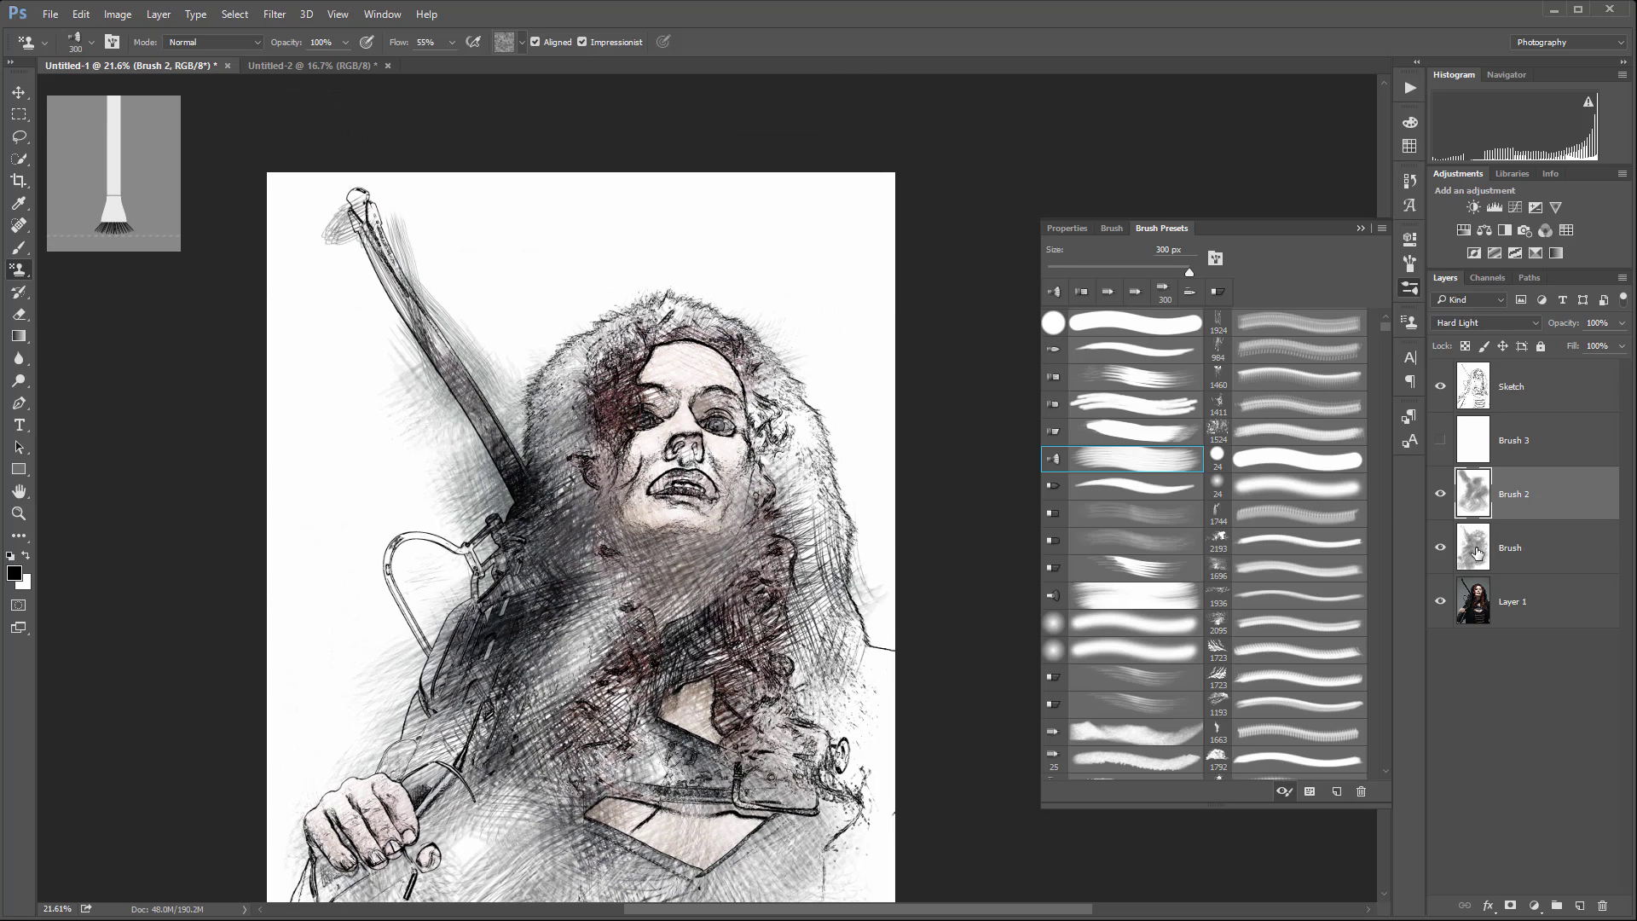
pyautogui.click(1480, 552)
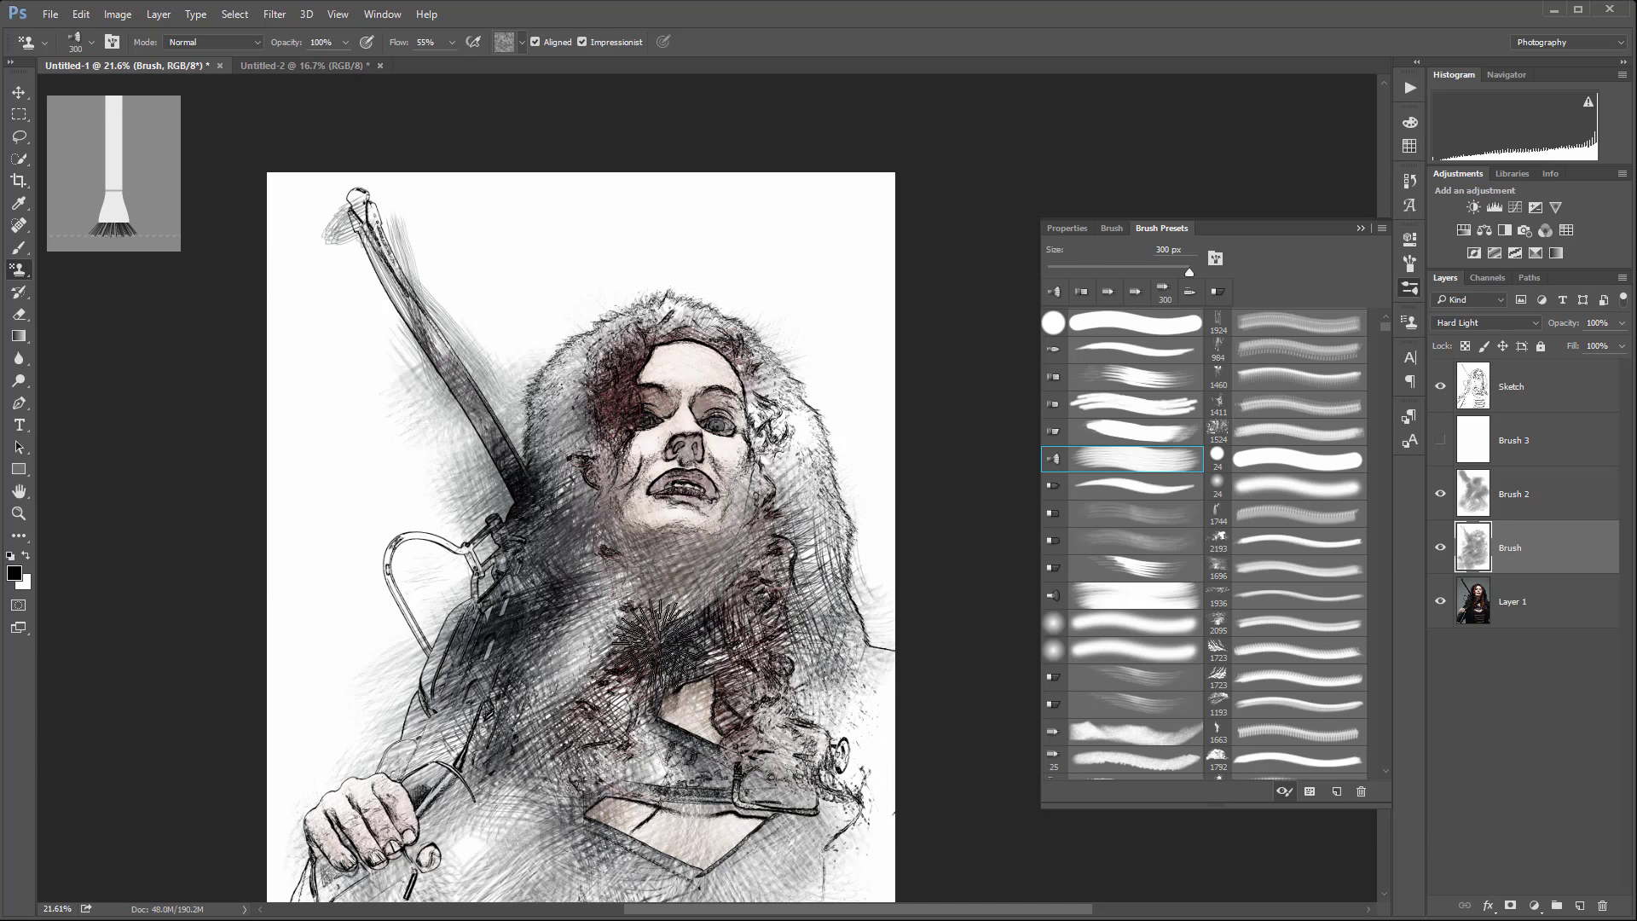
# - On the Brush layer, darken the guitar headstock and neck with more strokes
pyautogui.moveTo(654, 645)
pyautogui.mouseDown()
pyautogui.moveTo(543, 564)
pyautogui.moveTo(520, 368)
pyautogui.moveTo(375, 307)
pyautogui.moveTo(399, 281)
pyautogui.moveTo(373, 253)
pyautogui.mouseUp()
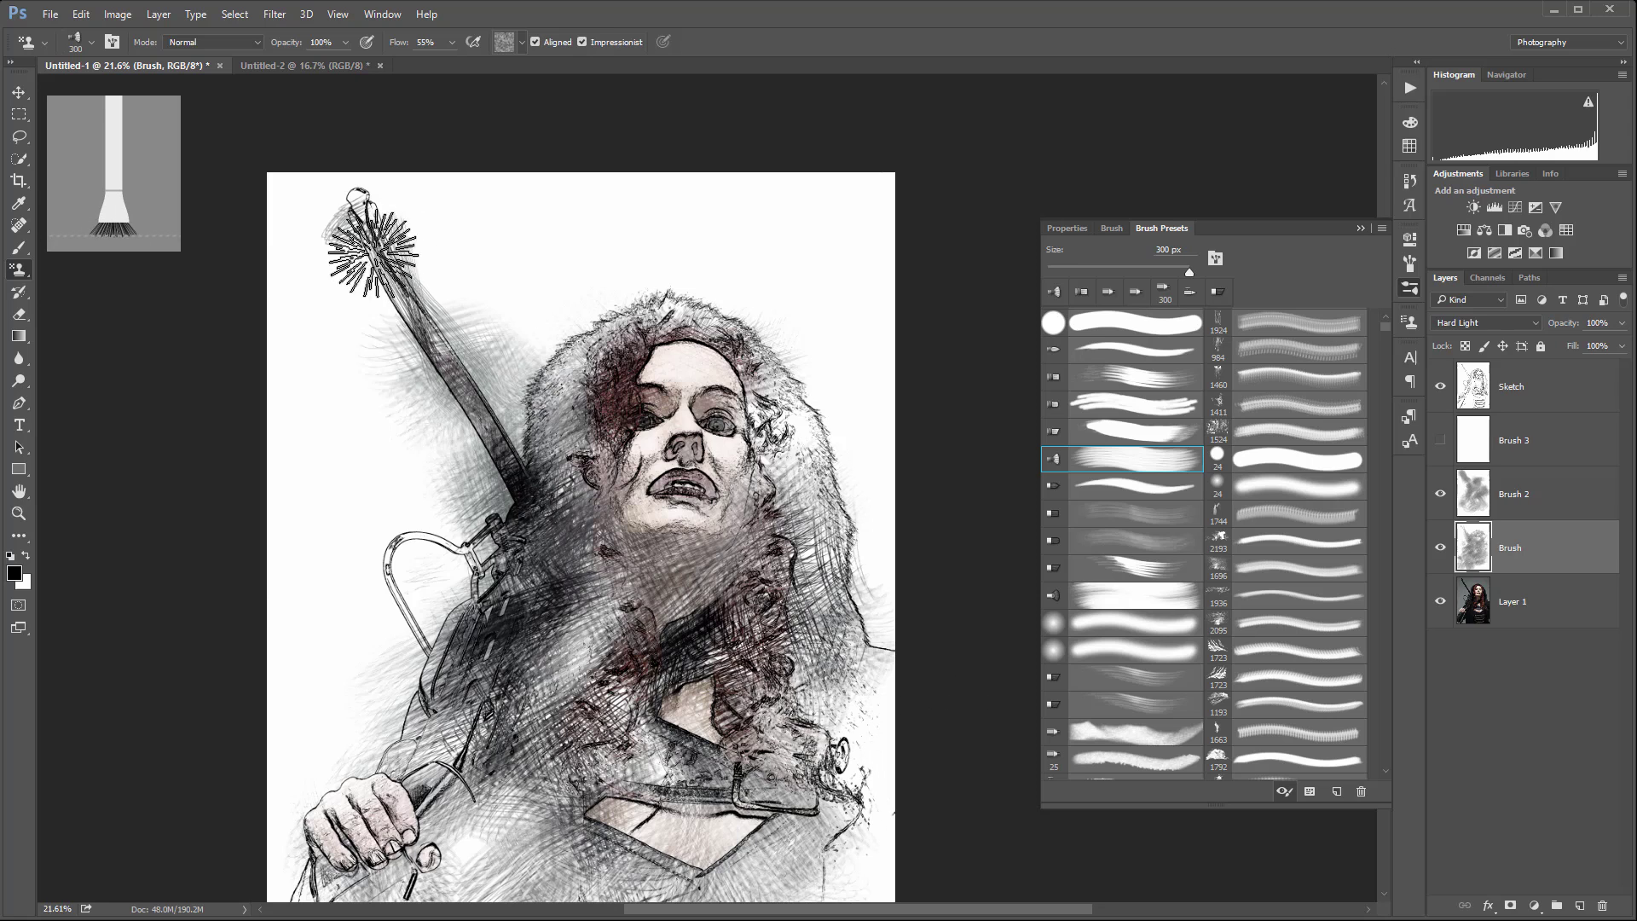
pyautogui.scroll(-5, 465, 418)
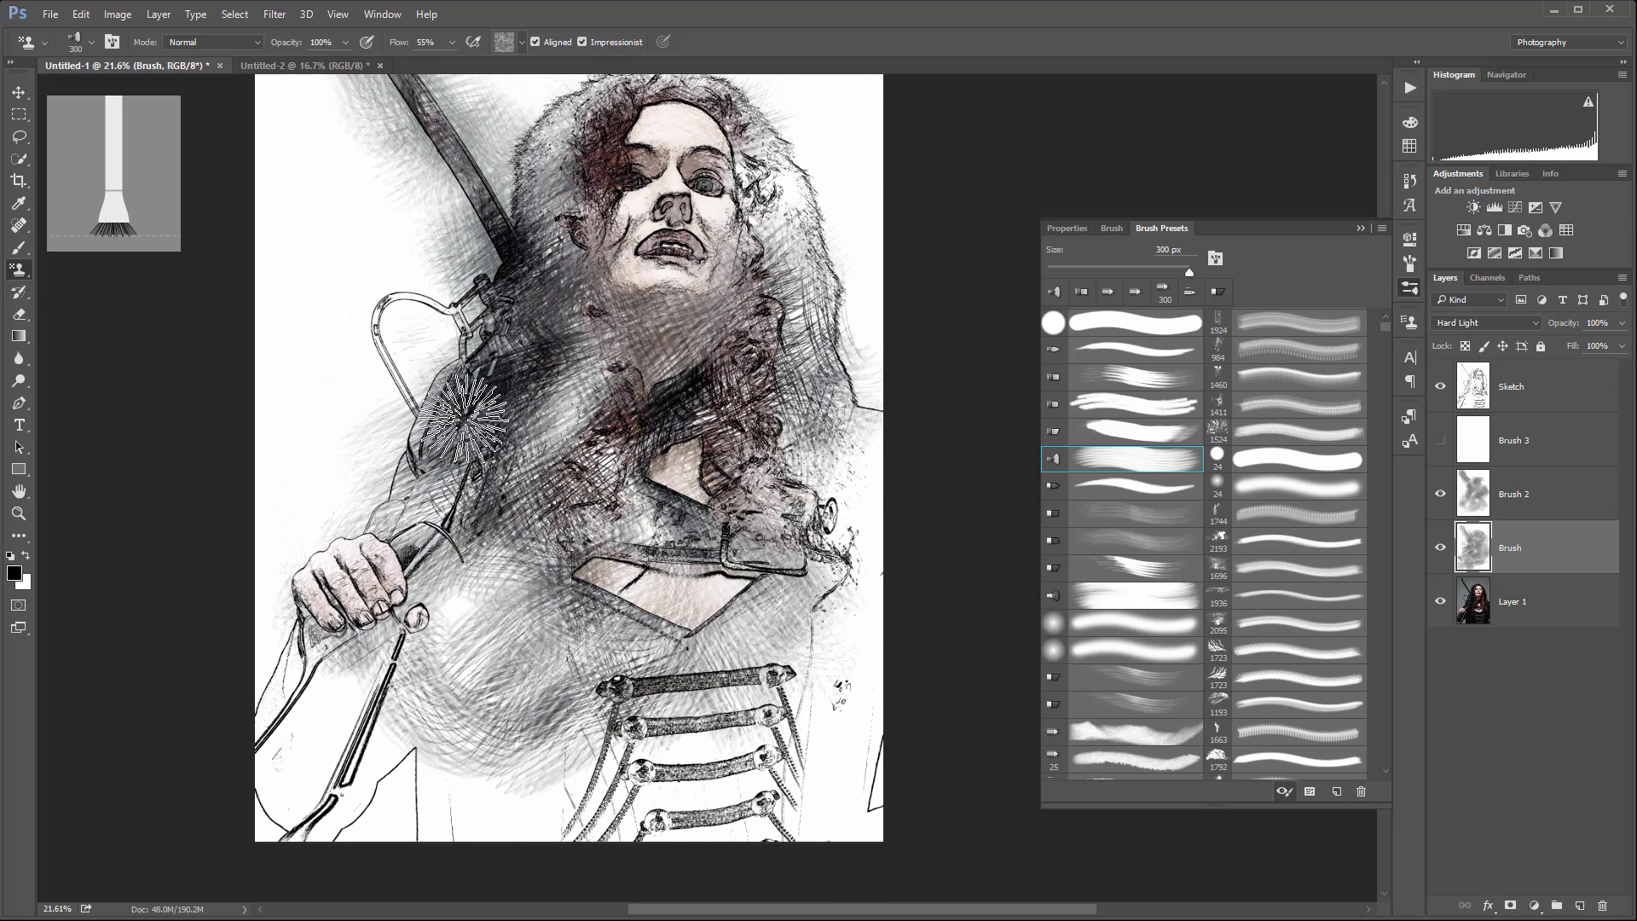
pyautogui.moveTo(464, 418)
pyautogui.mouseDown()
pyautogui.moveTo(363, 302)
pyautogui.moveTo(578, 375)
pyautogui.moveTo(423, 353)
pyautogui.moveTo(306, 369)
pyautogui.moveTo(381, 391)
pyautogui.moveTo(376, 523)
pyautogui.moveTo(573, 559)
pyautogui.mouseUp()
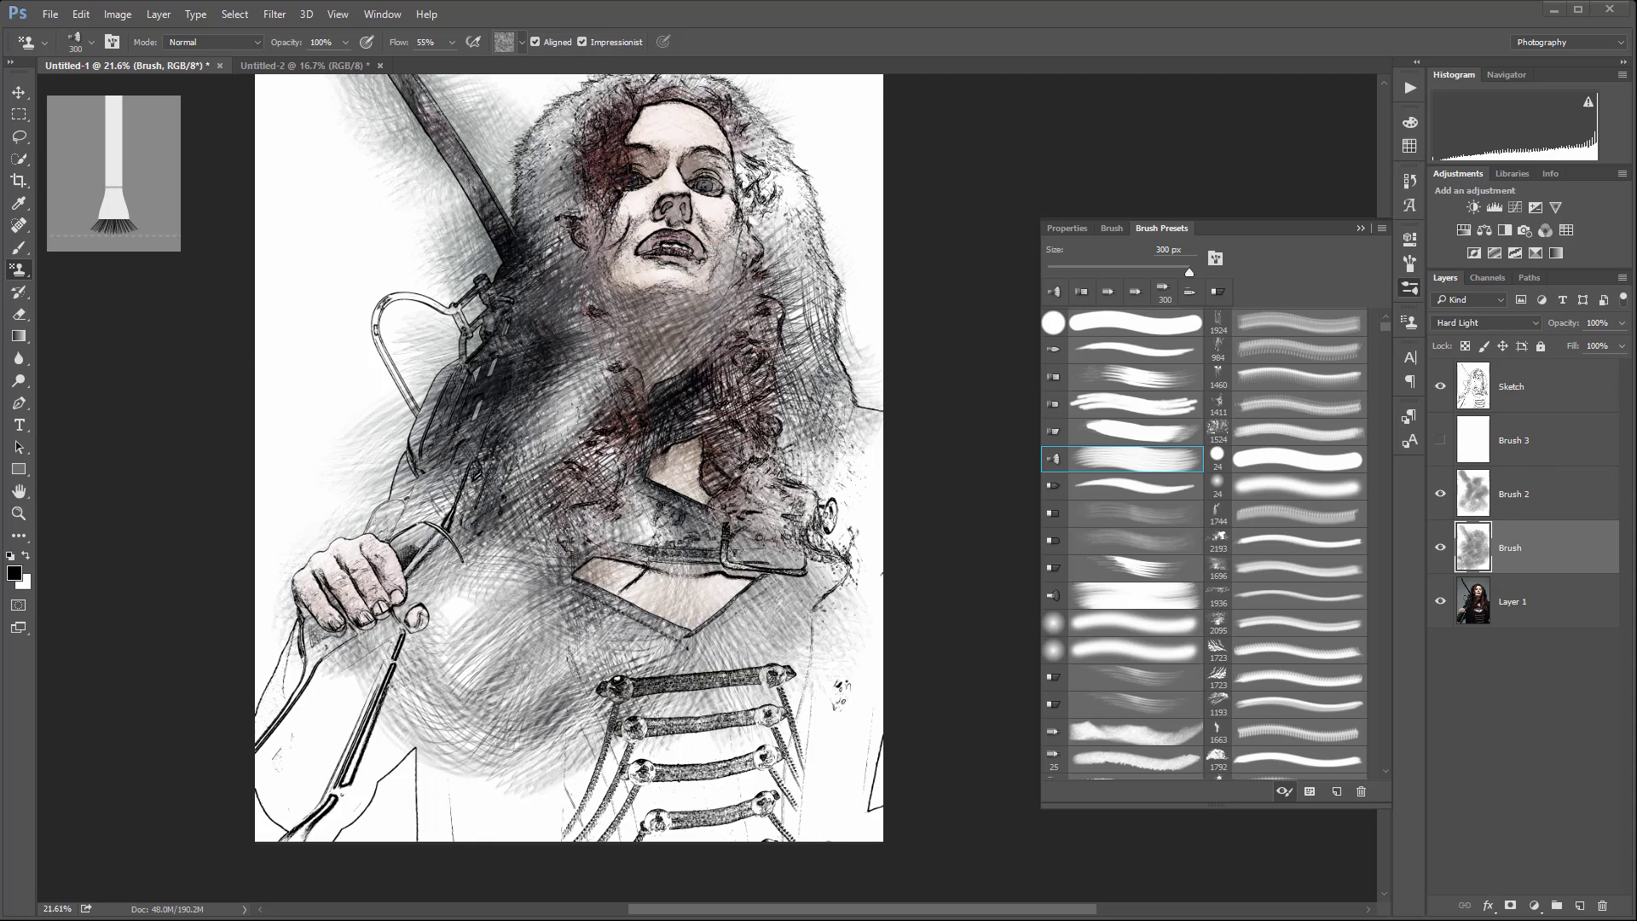
# - On Brush 2, fill the bright jacket patch near the hand with hatching
pyautogui.click(1476, 495)
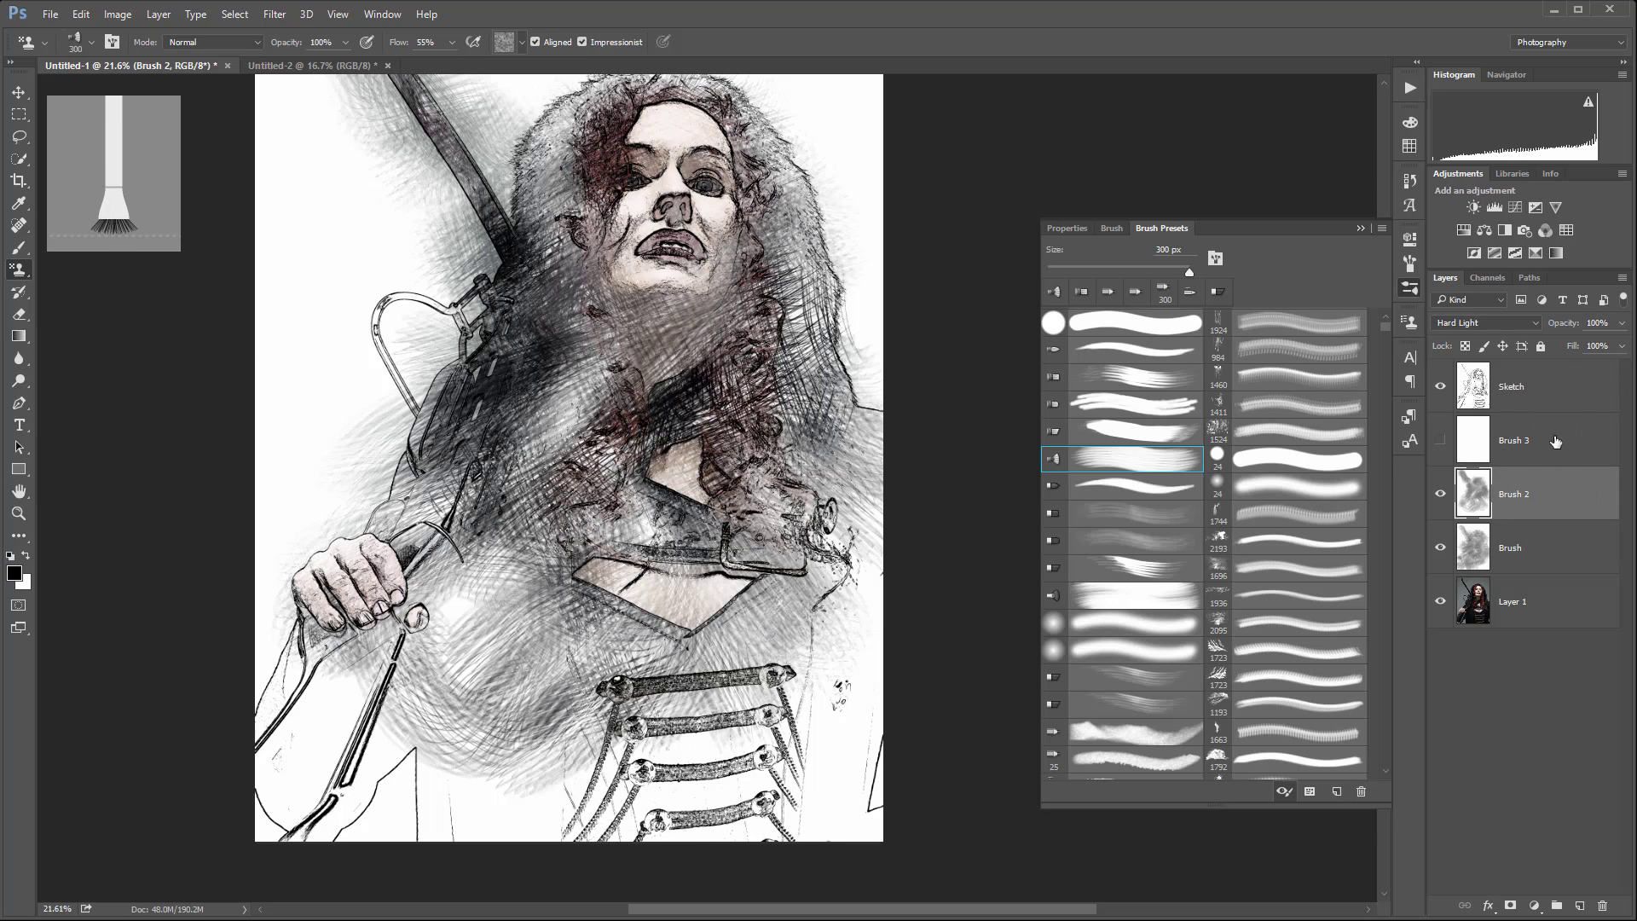
pyautogui.moveTo(622, 664)
pyautogui.mouseDown()
pyautogui.moveTo(466, 616)
pyautogui.moveTo(444, 635)
pyautogui.mouseUp()
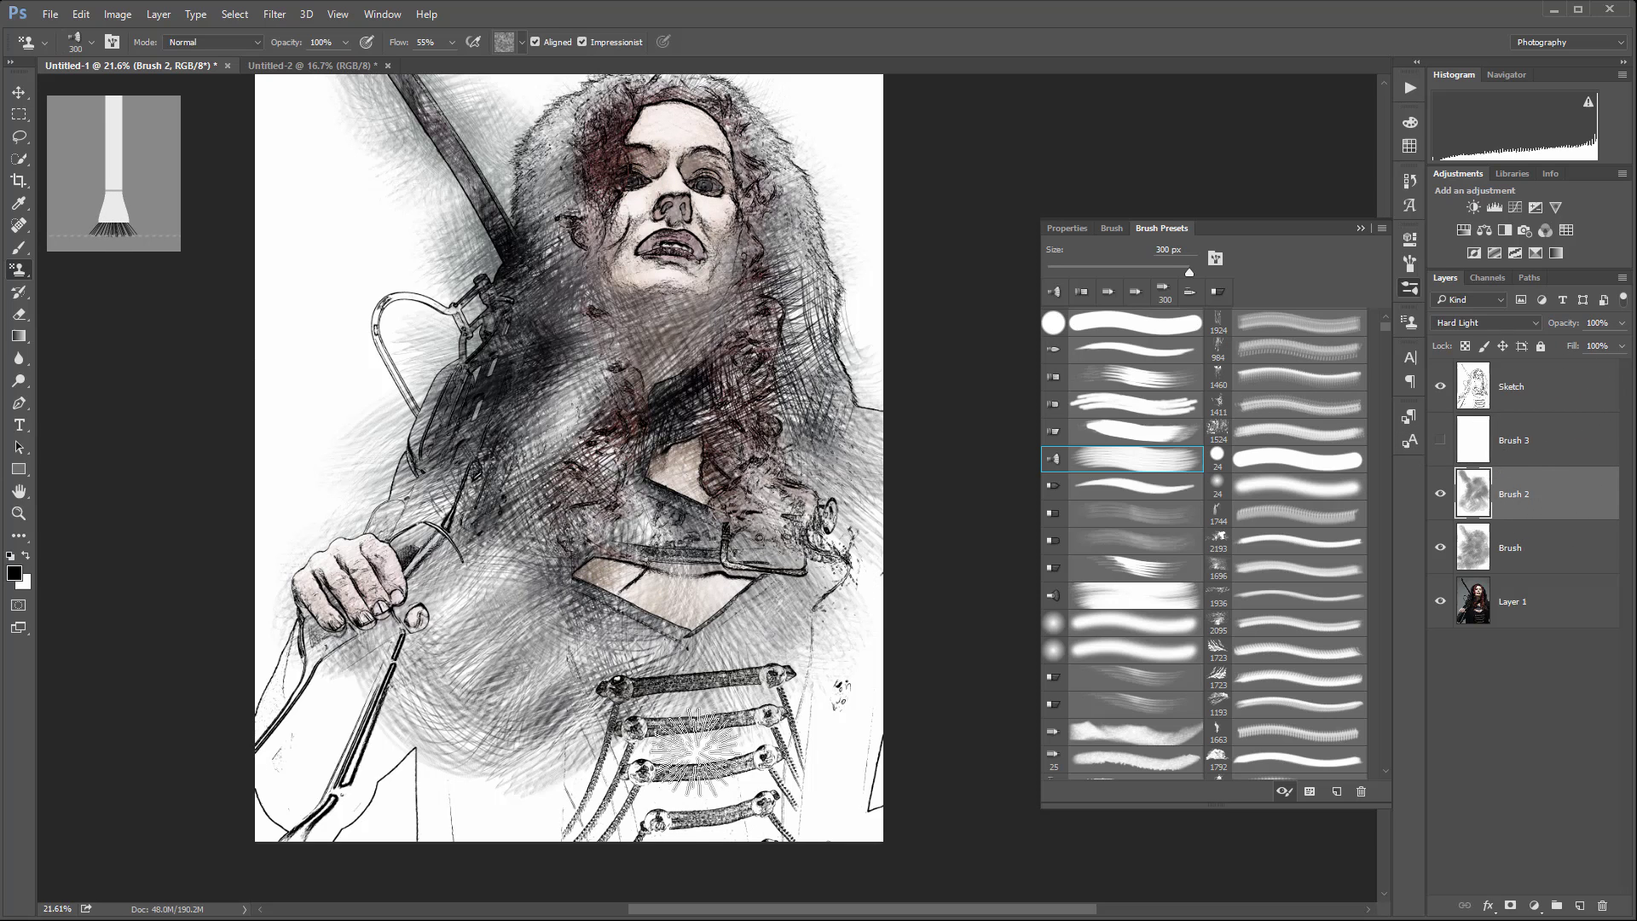
pyautogui.moveTo(815, 561); pyautogui.dragTo(855, 646)
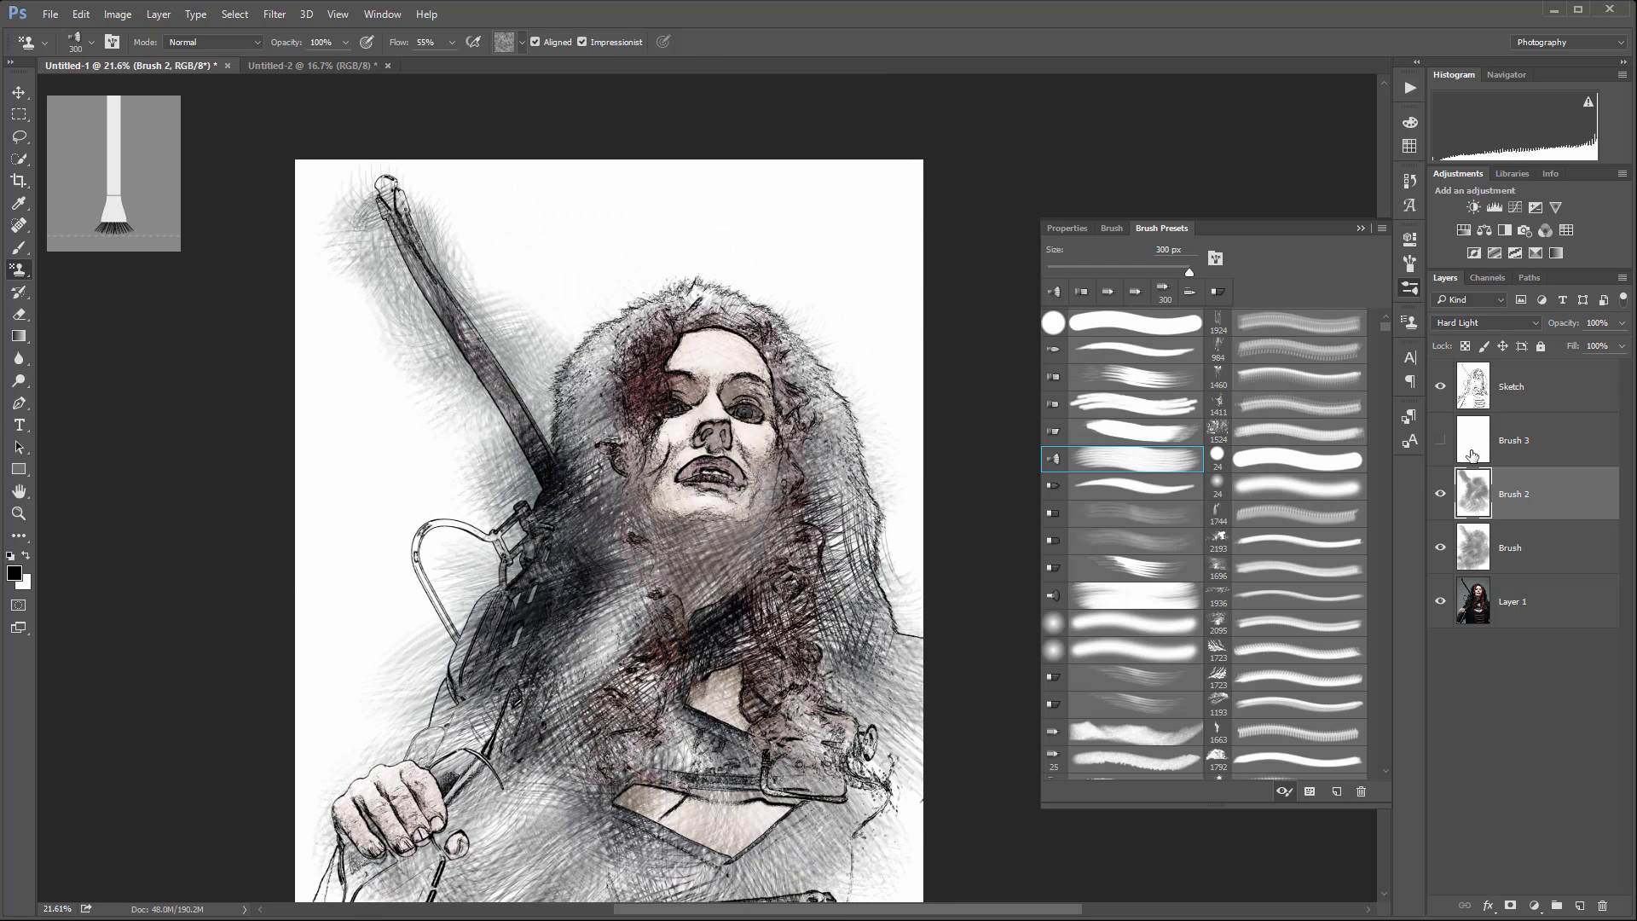
# - Show Brush 3, hatch over the chin, neck and shoulder, and raise its opacity to 32%
pyautogui.click(1473, 457)
pyautogui.click(1440, 440)
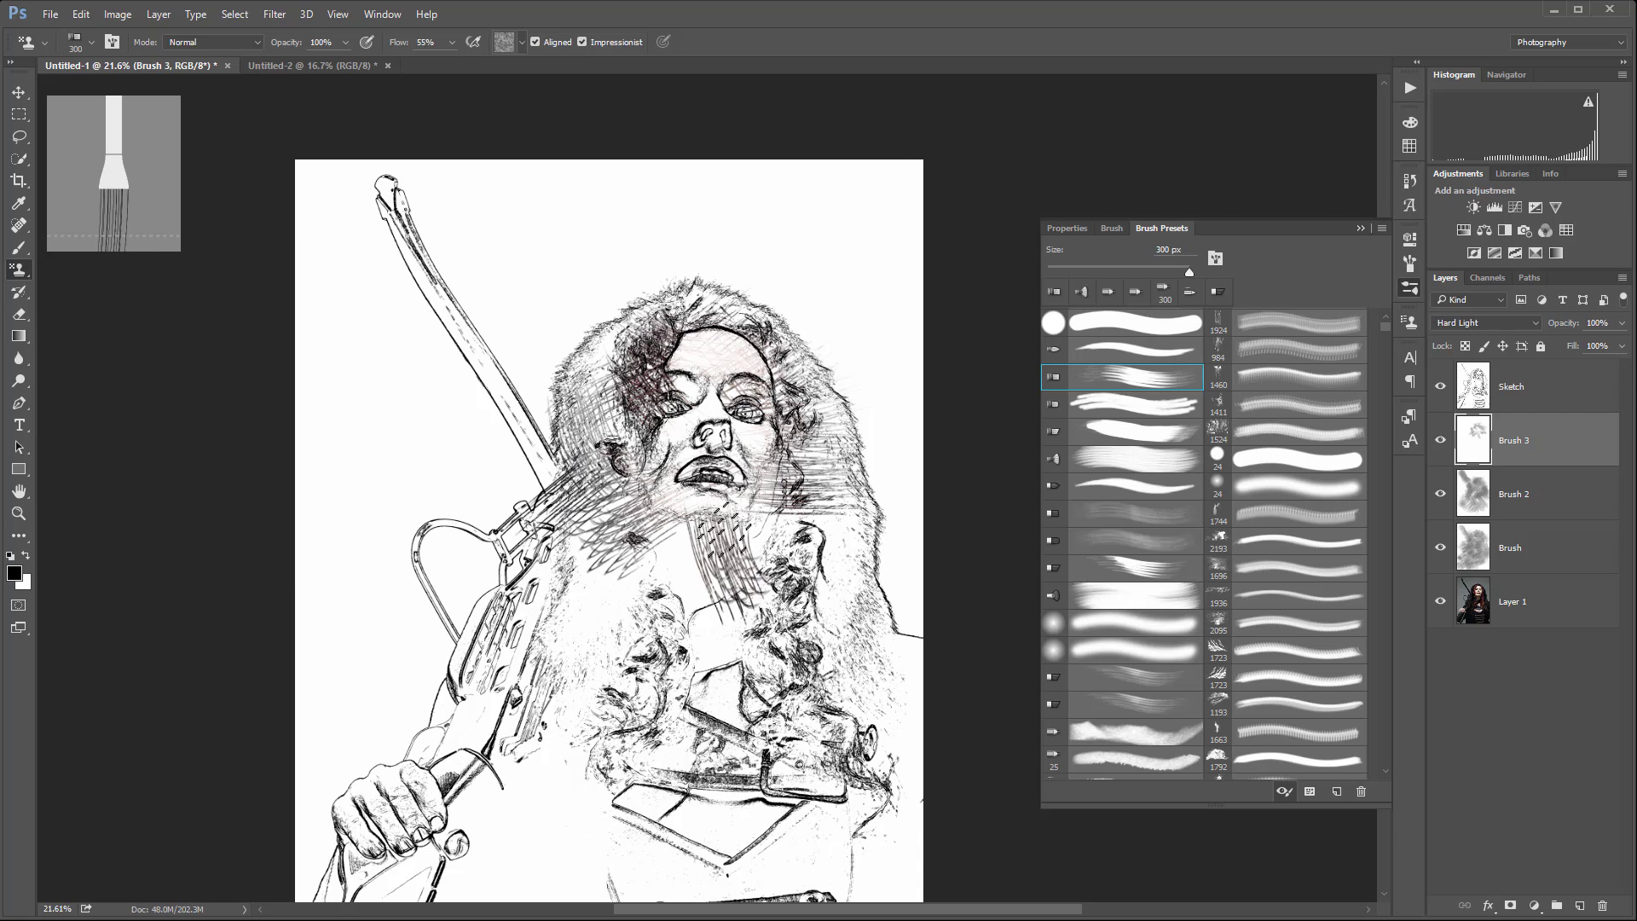
pyautogui.moveTo(724, 529)
pyautogui.mouseDown()
pyautogui.moveTo(596, 580)
pyautogui.moveTo(614, 640)
pyautogui.mouseUp()
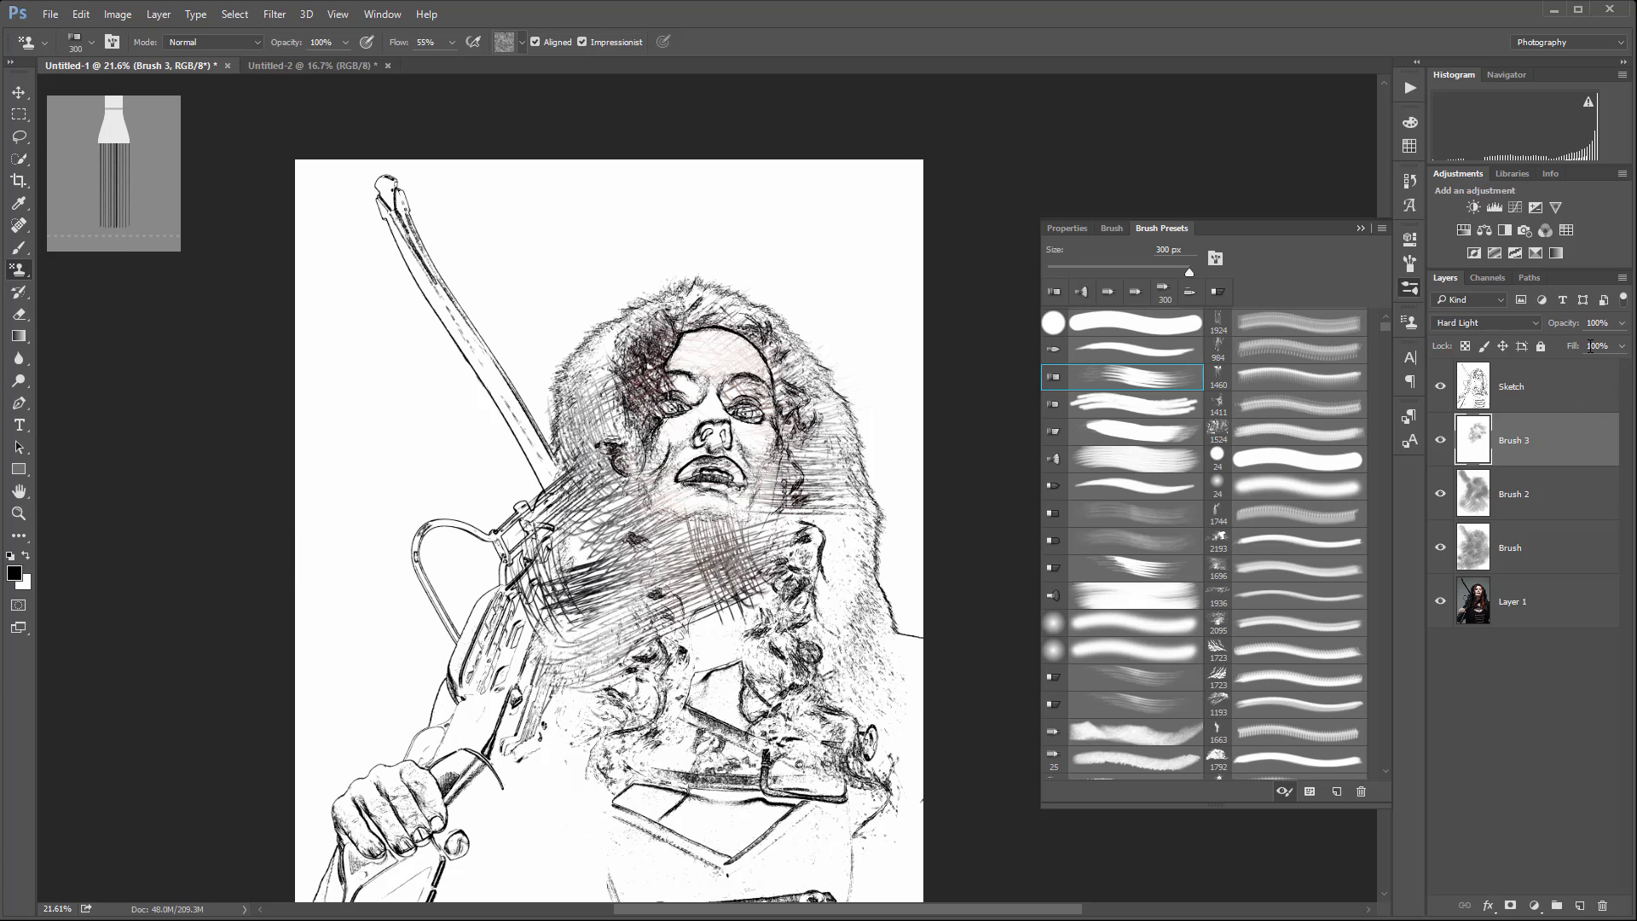
pyautogui.moveTo(1548, 351); pyautogui.dragTo(1569, 342)
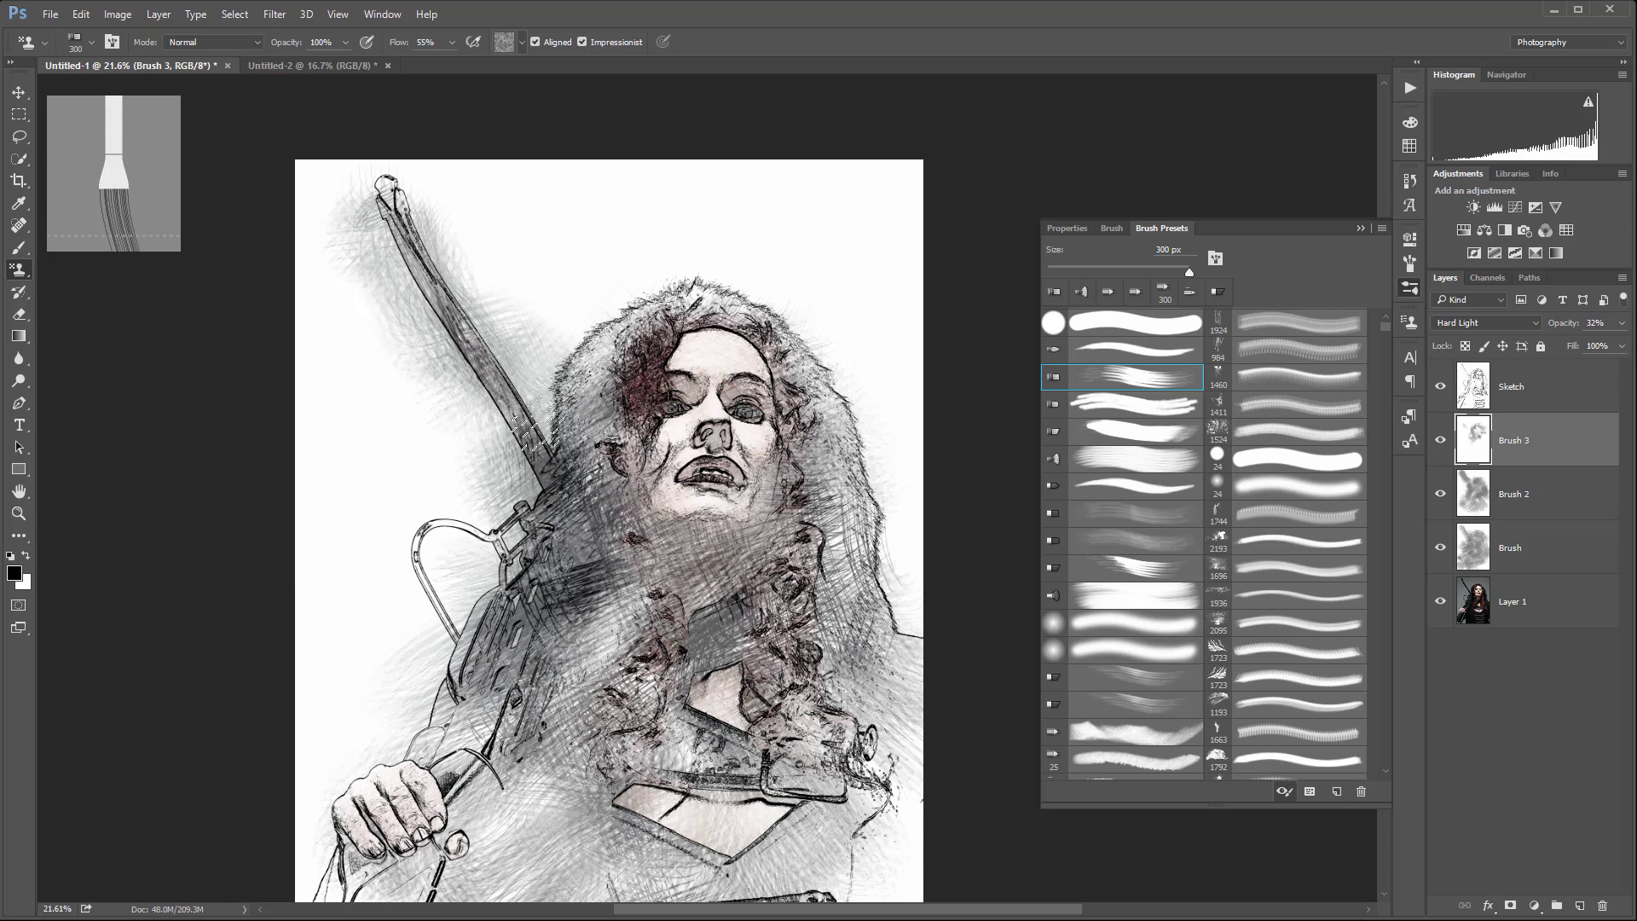
# - Lower the Brush 2 layer's opacity to about 23%
pyautogui.scroll(-3, 597, 486)
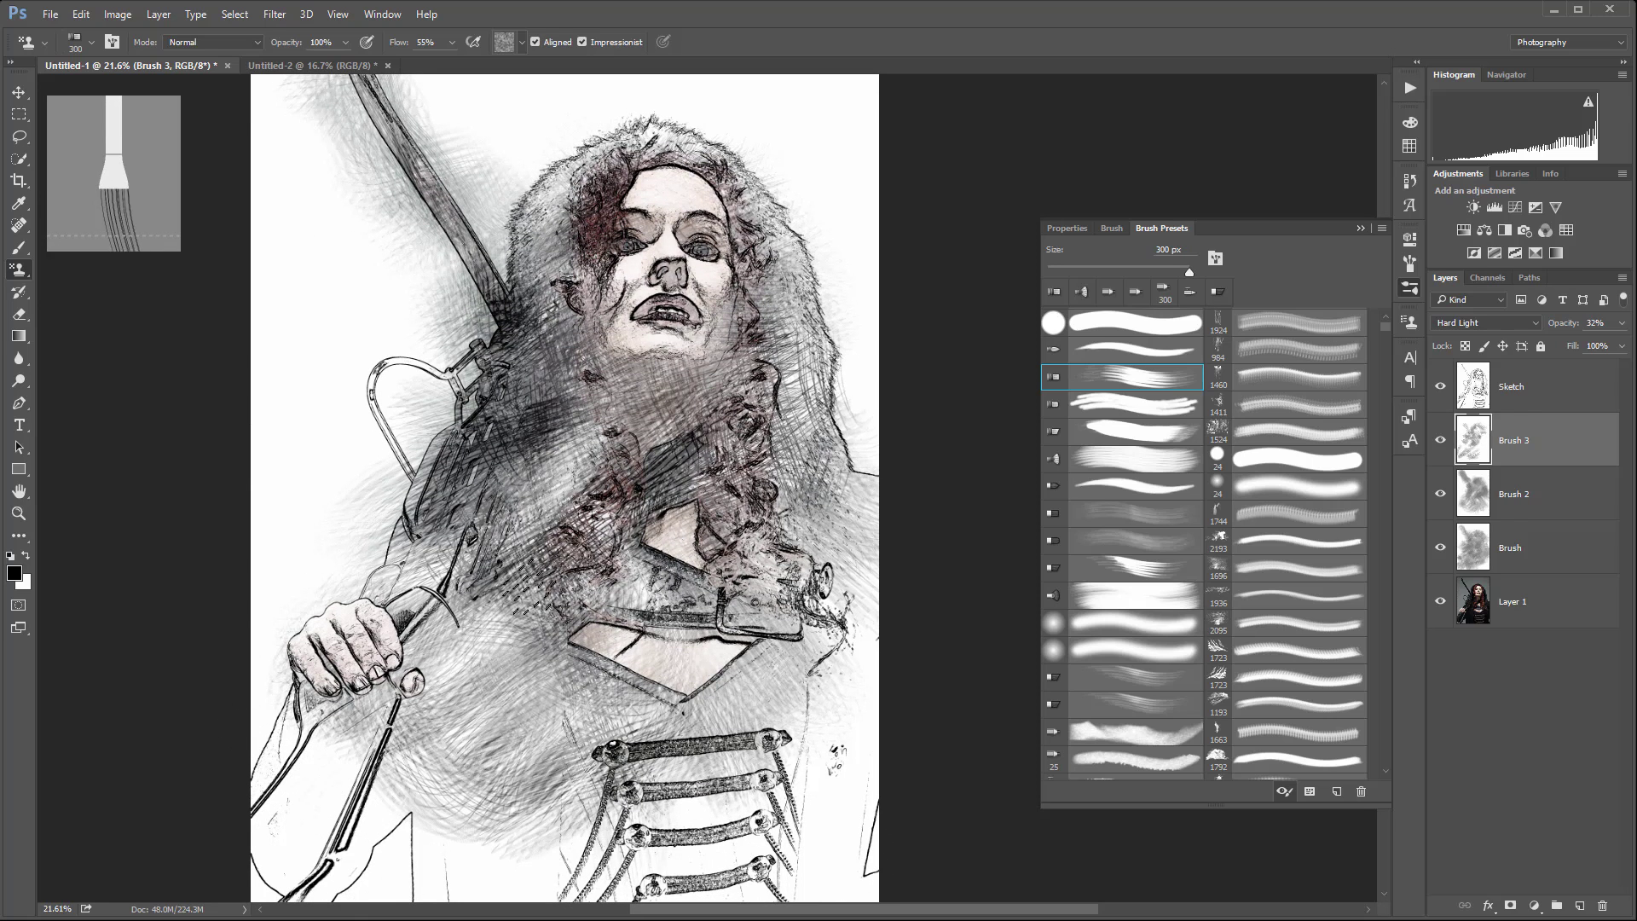
pyautogui.click(1558, 496)
pyautogui.click(1622, 325)
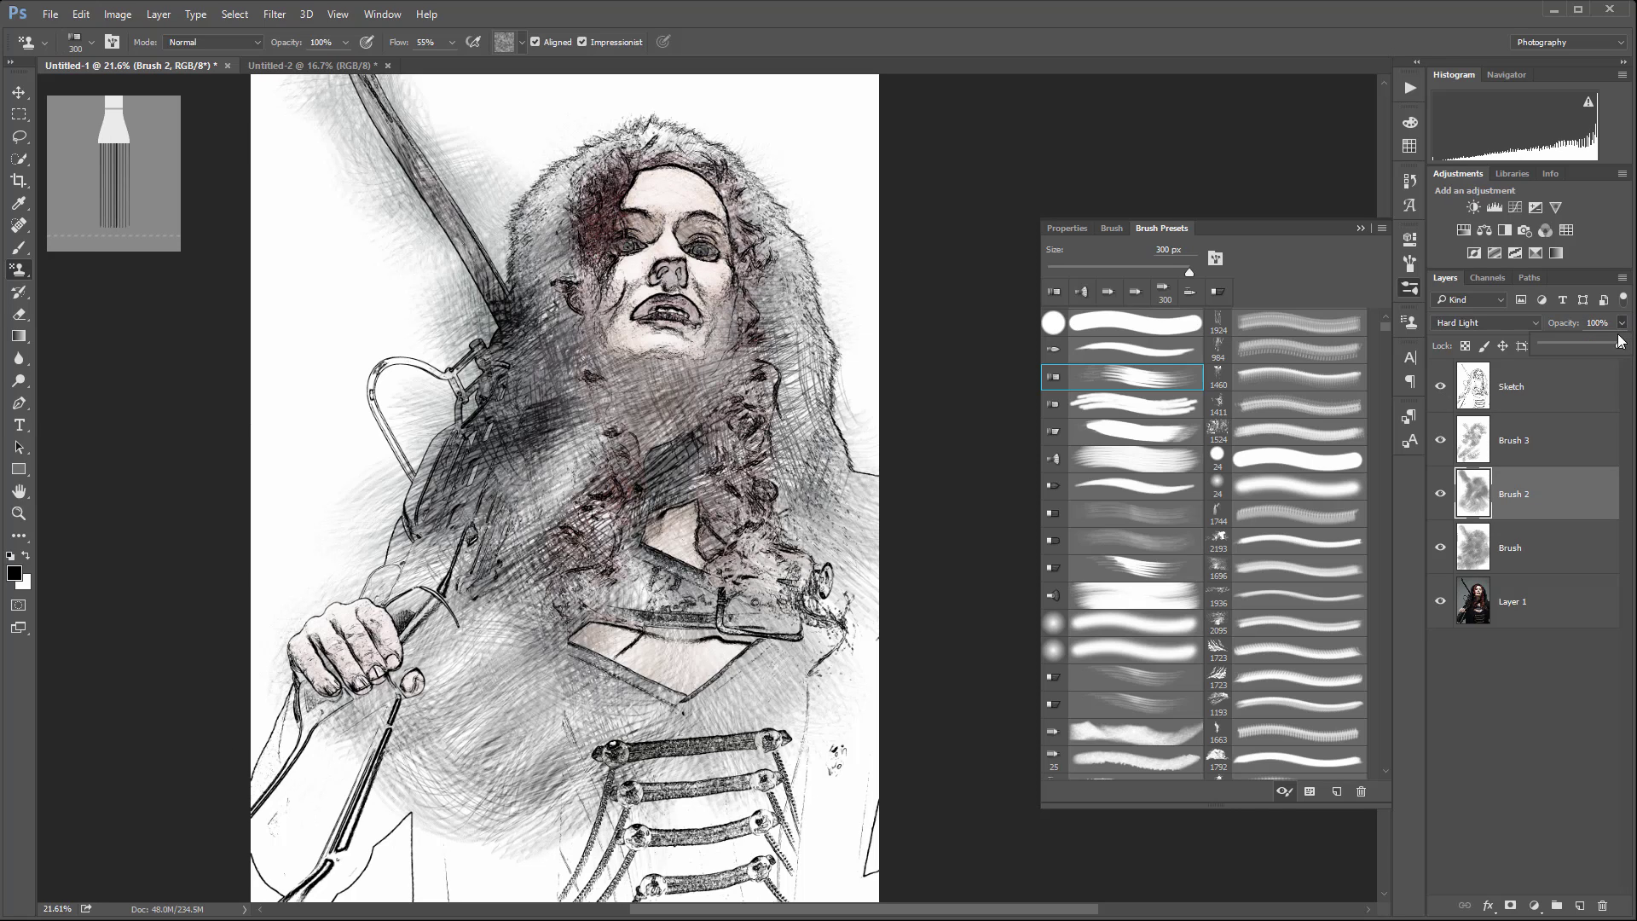
pyautogui.moveTo(1588, 344); pyautogui.dragTo(1558, 345)
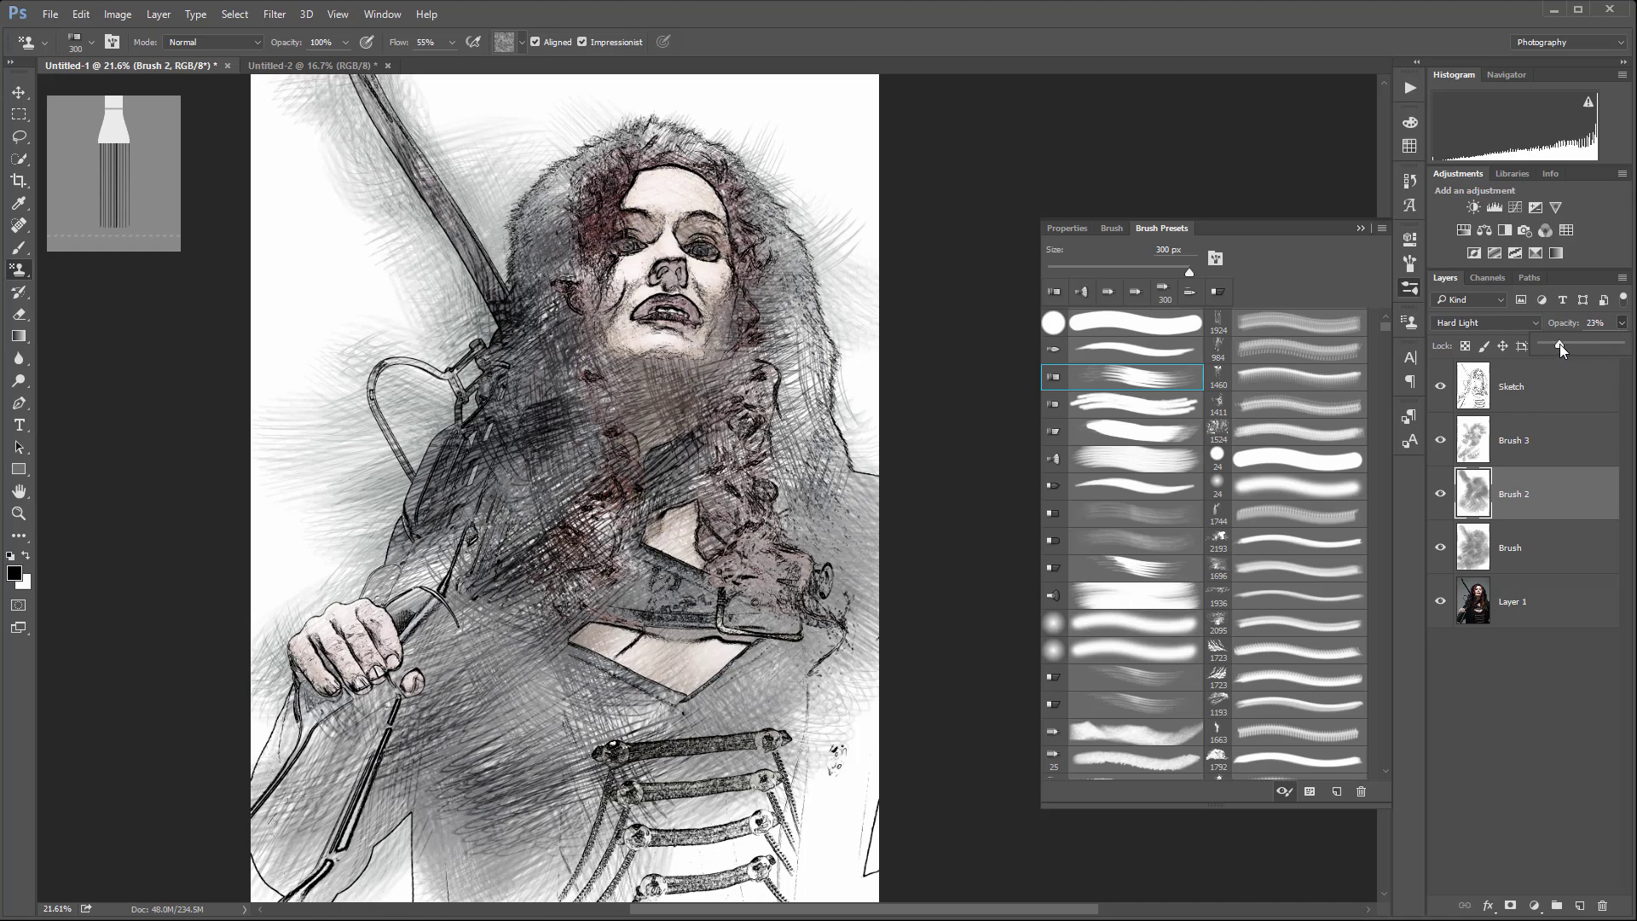
pyautogui.click(1602, 395)
pyautogui.scroll(-2, 655, 576)
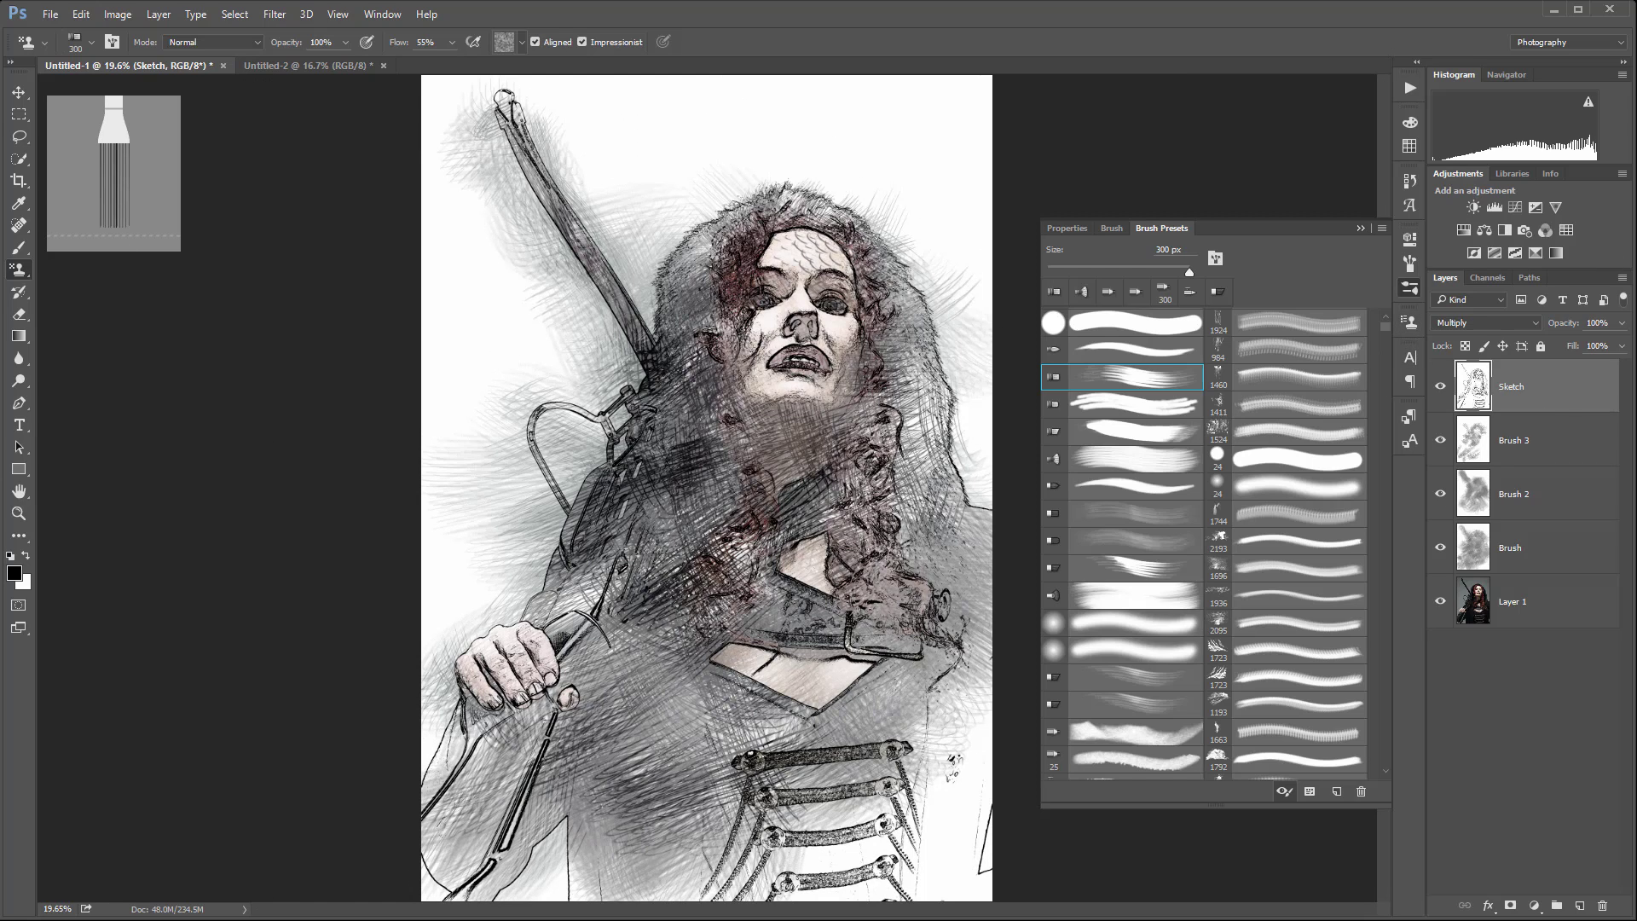
# - Set the Sketch layer to Soft Light blending at 60% opacity
pyautogui.click(1514, 494)
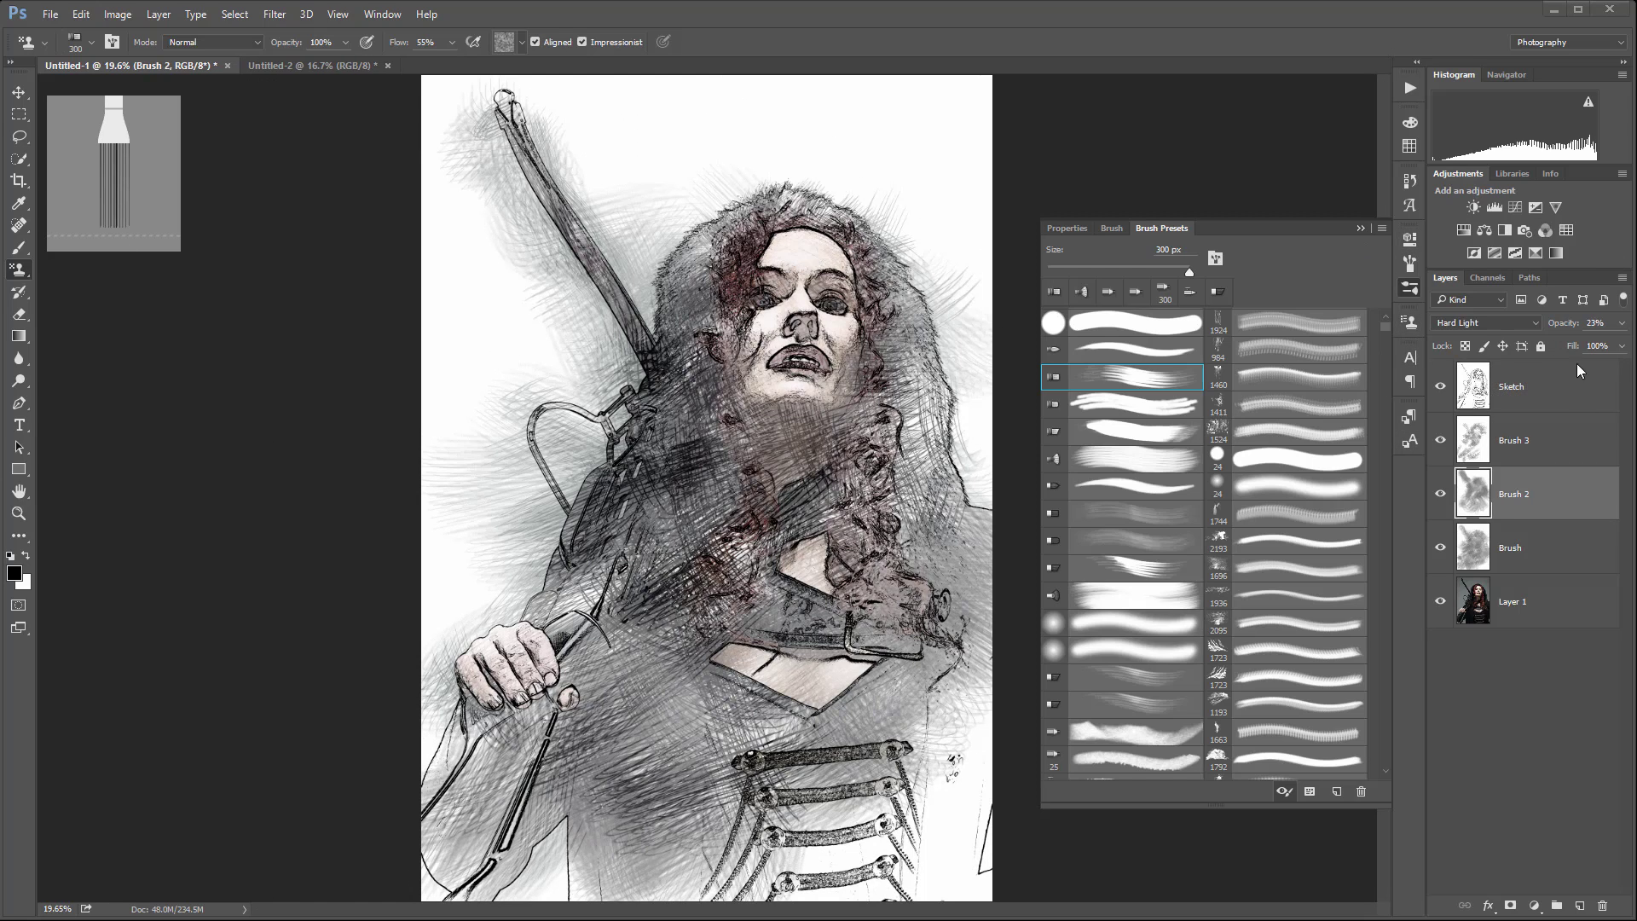
pyautogui.click(1562, 385)
pyautogui.click(1520, 318)
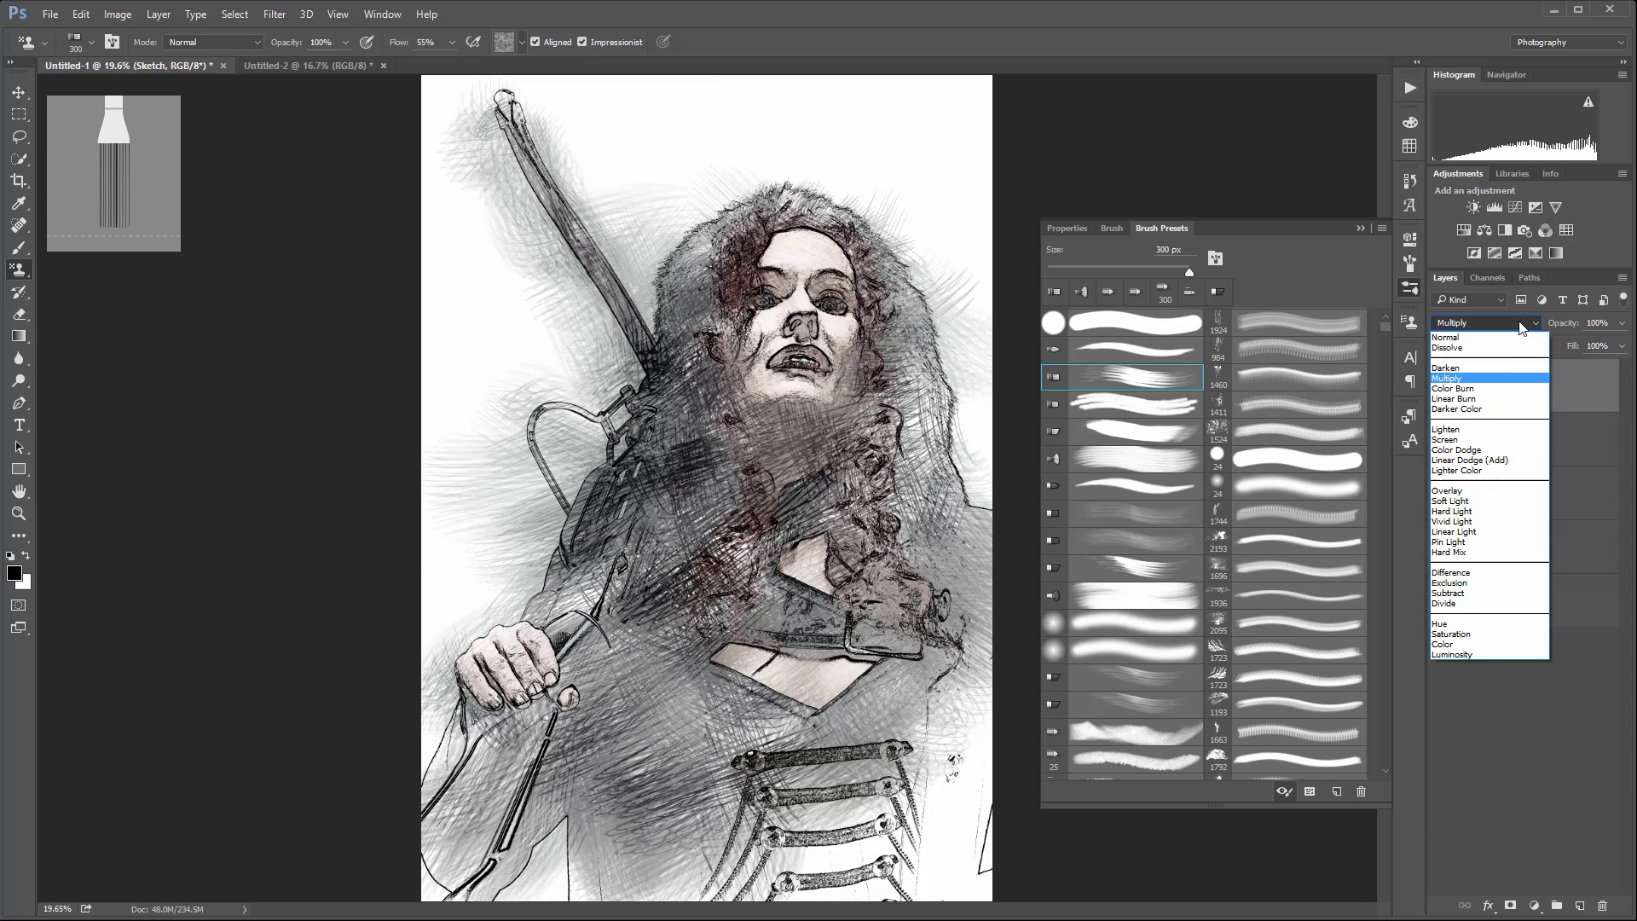
pyautogui.click(1488, 492)
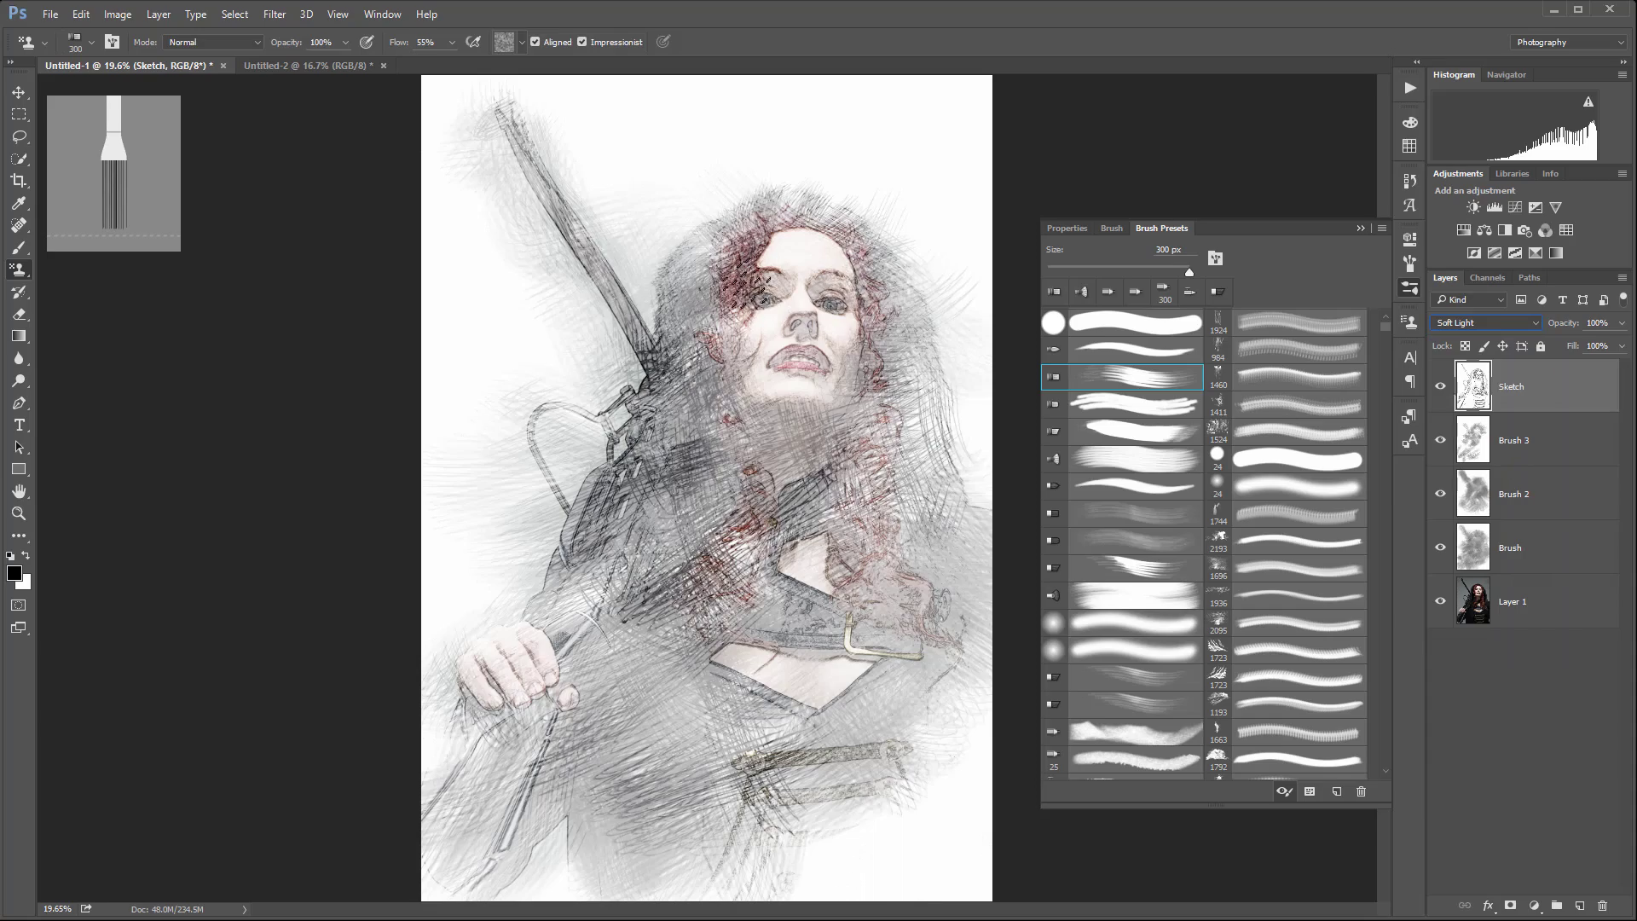
pyautogui.press('v')
pyautogui.scroll(5, 836, 328)
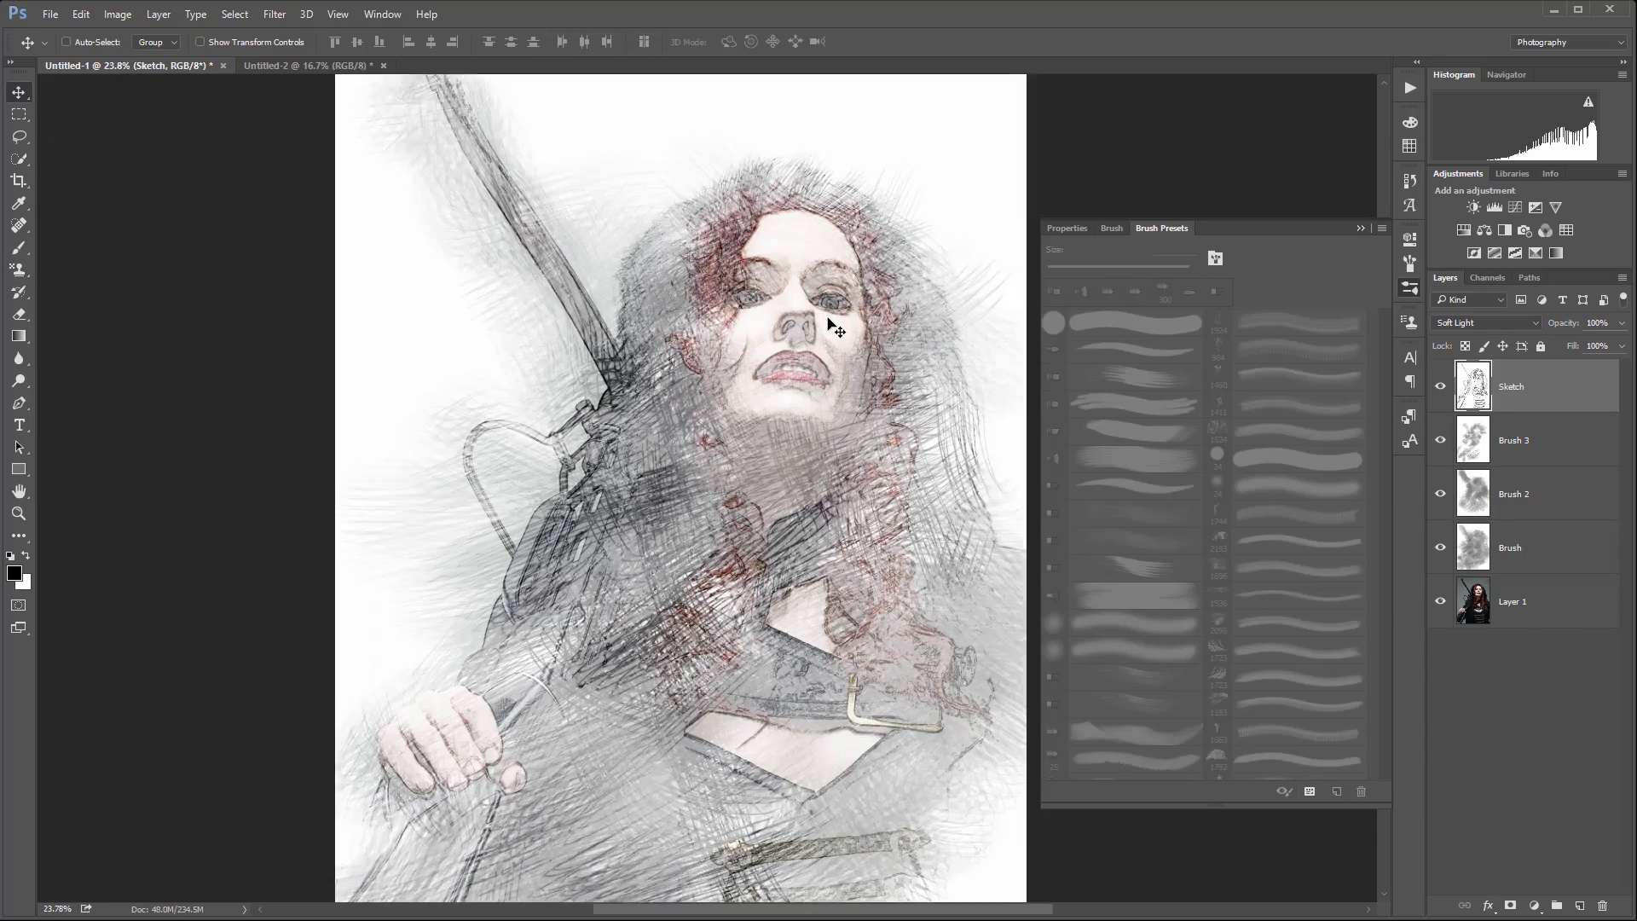
pyautogui.scroll(-4, 831, 327)
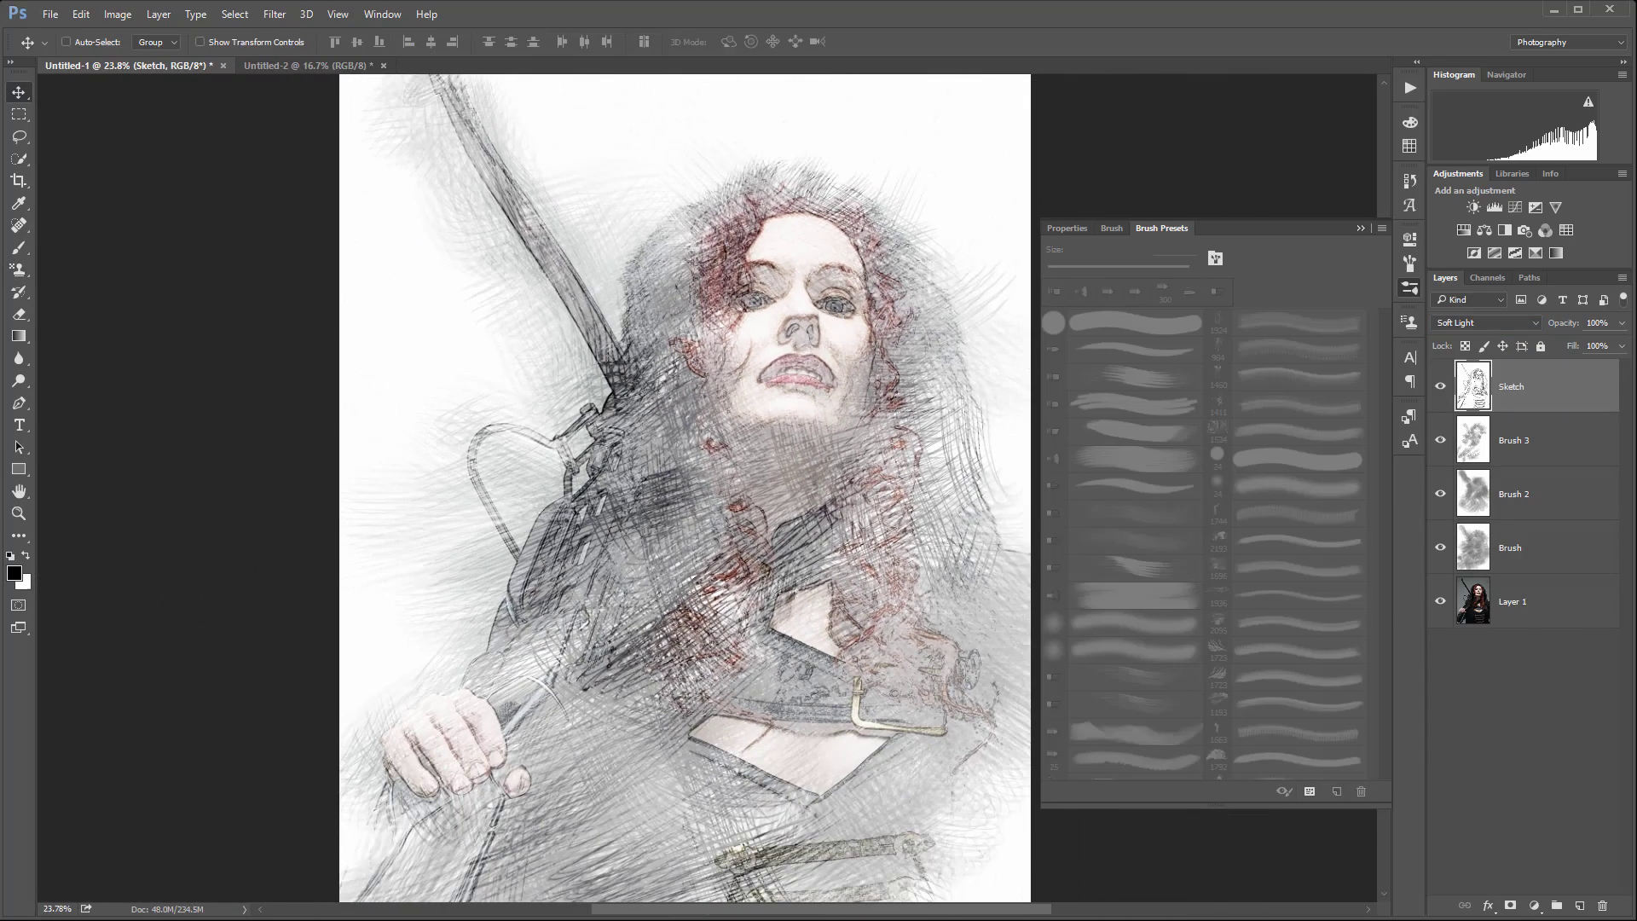
pyautogui.click(1620, 324)
pyautogui.moveTo(1620, 344)
pyautogui.mouseDown()
pyautogui.moveTo(1558, 346)
pyautogui.moveTo(1578, 350)
pyautogui.mouseUp()
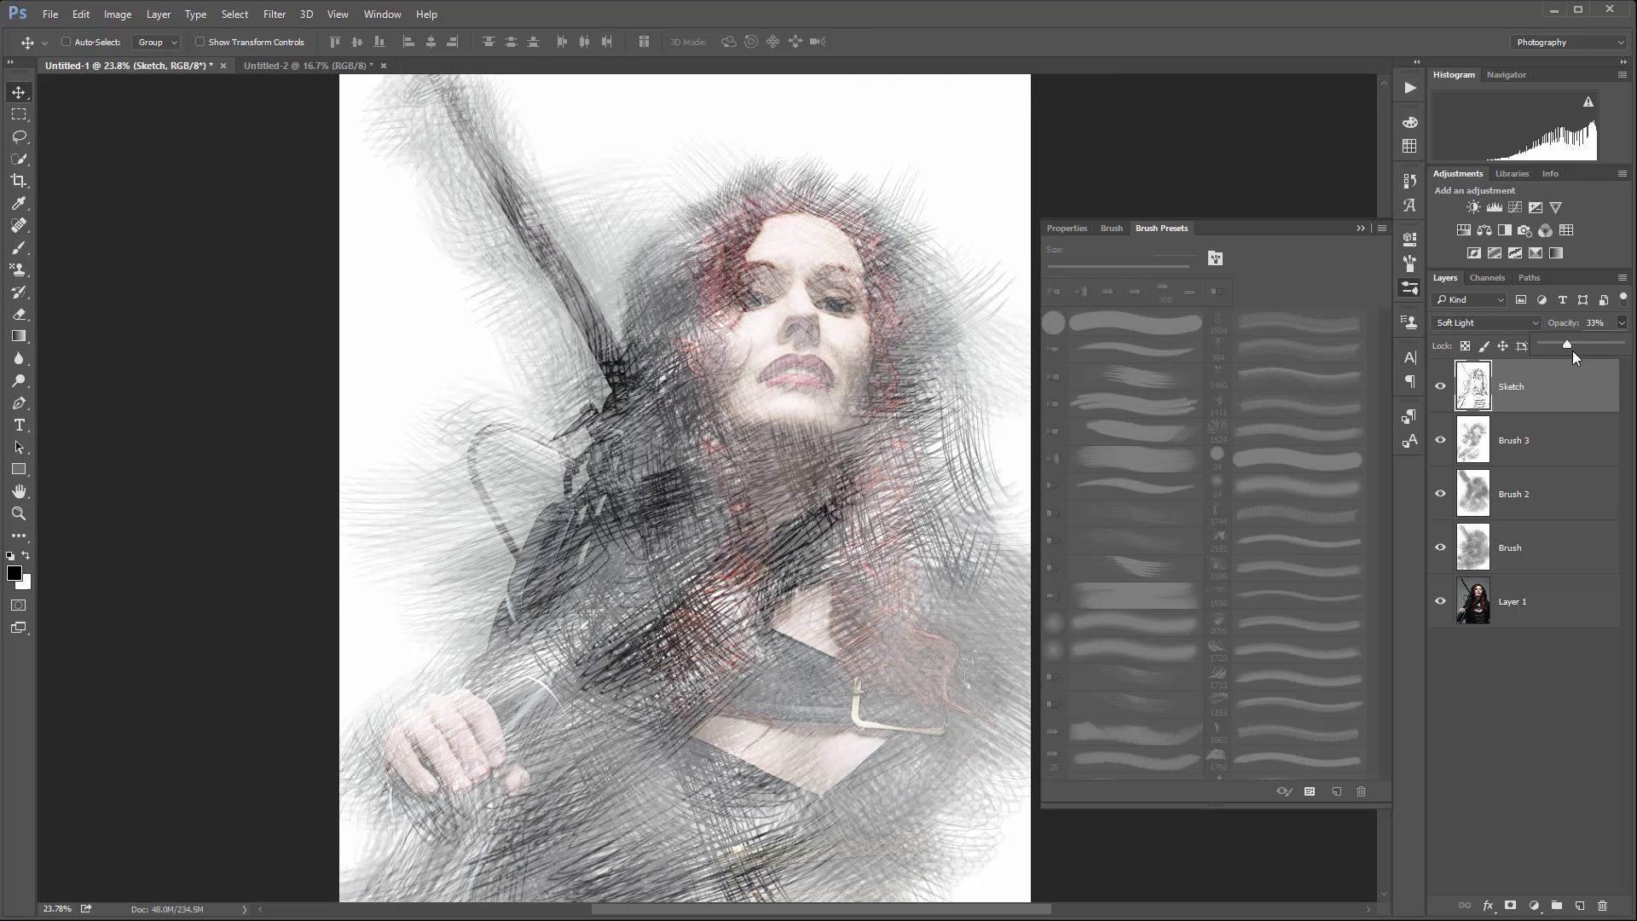
pyautogui.scroll(-3, 826, 505)
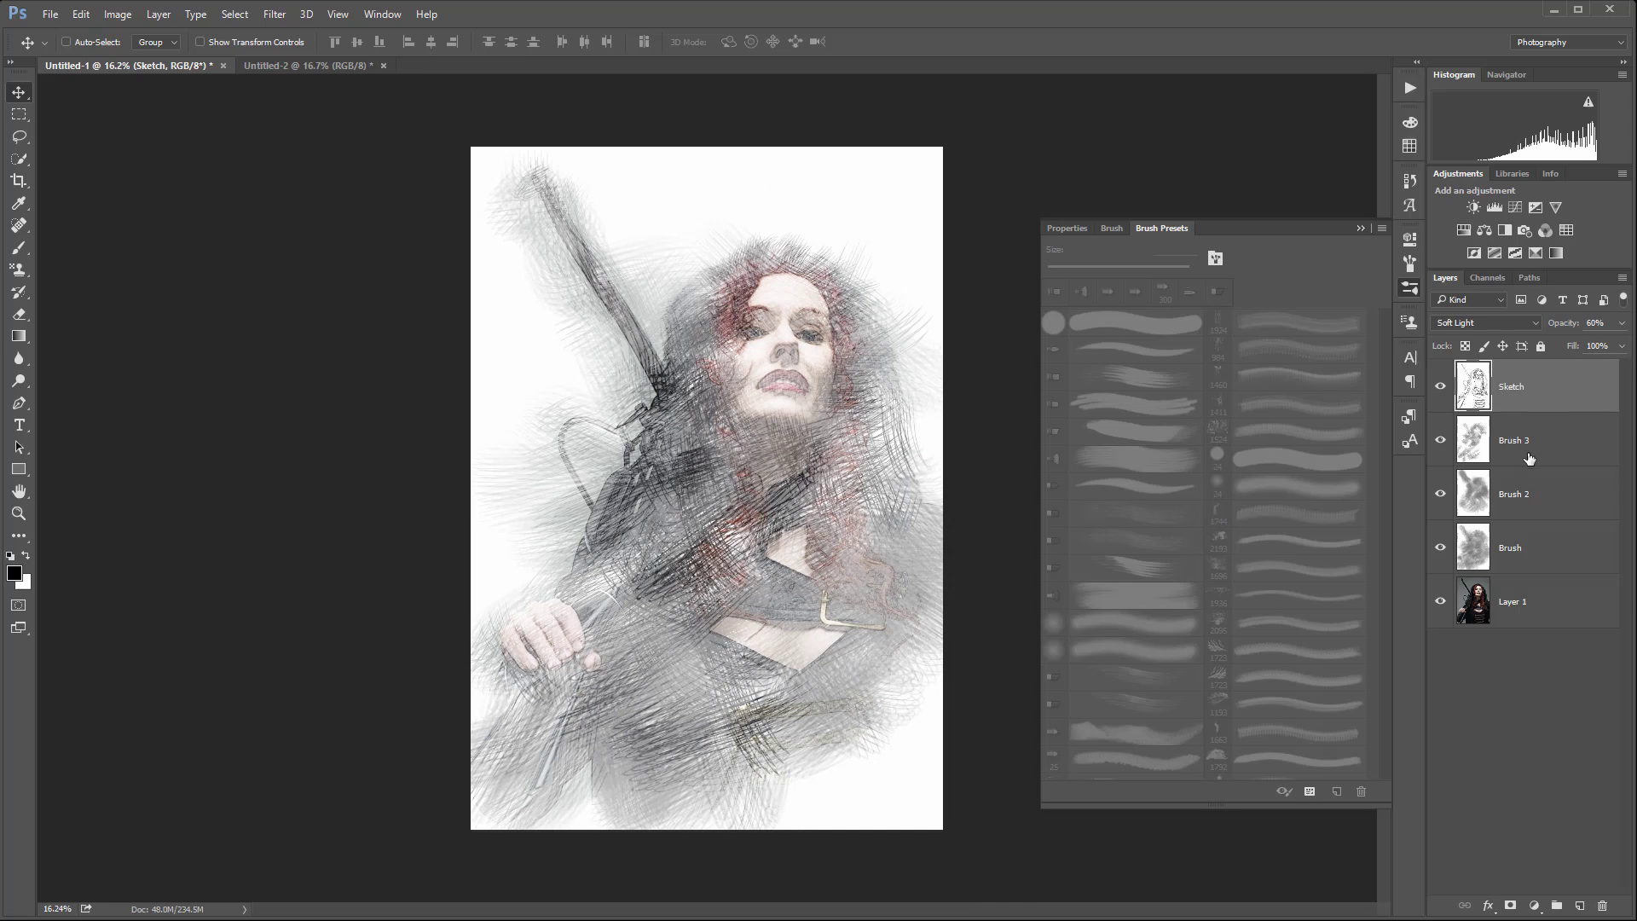
# - Lower Brush 3's opacity to 15% and raise Brush 2's to about 33%
pyautogui.click(1569, 440)
pyautogui.click(1620, 324)
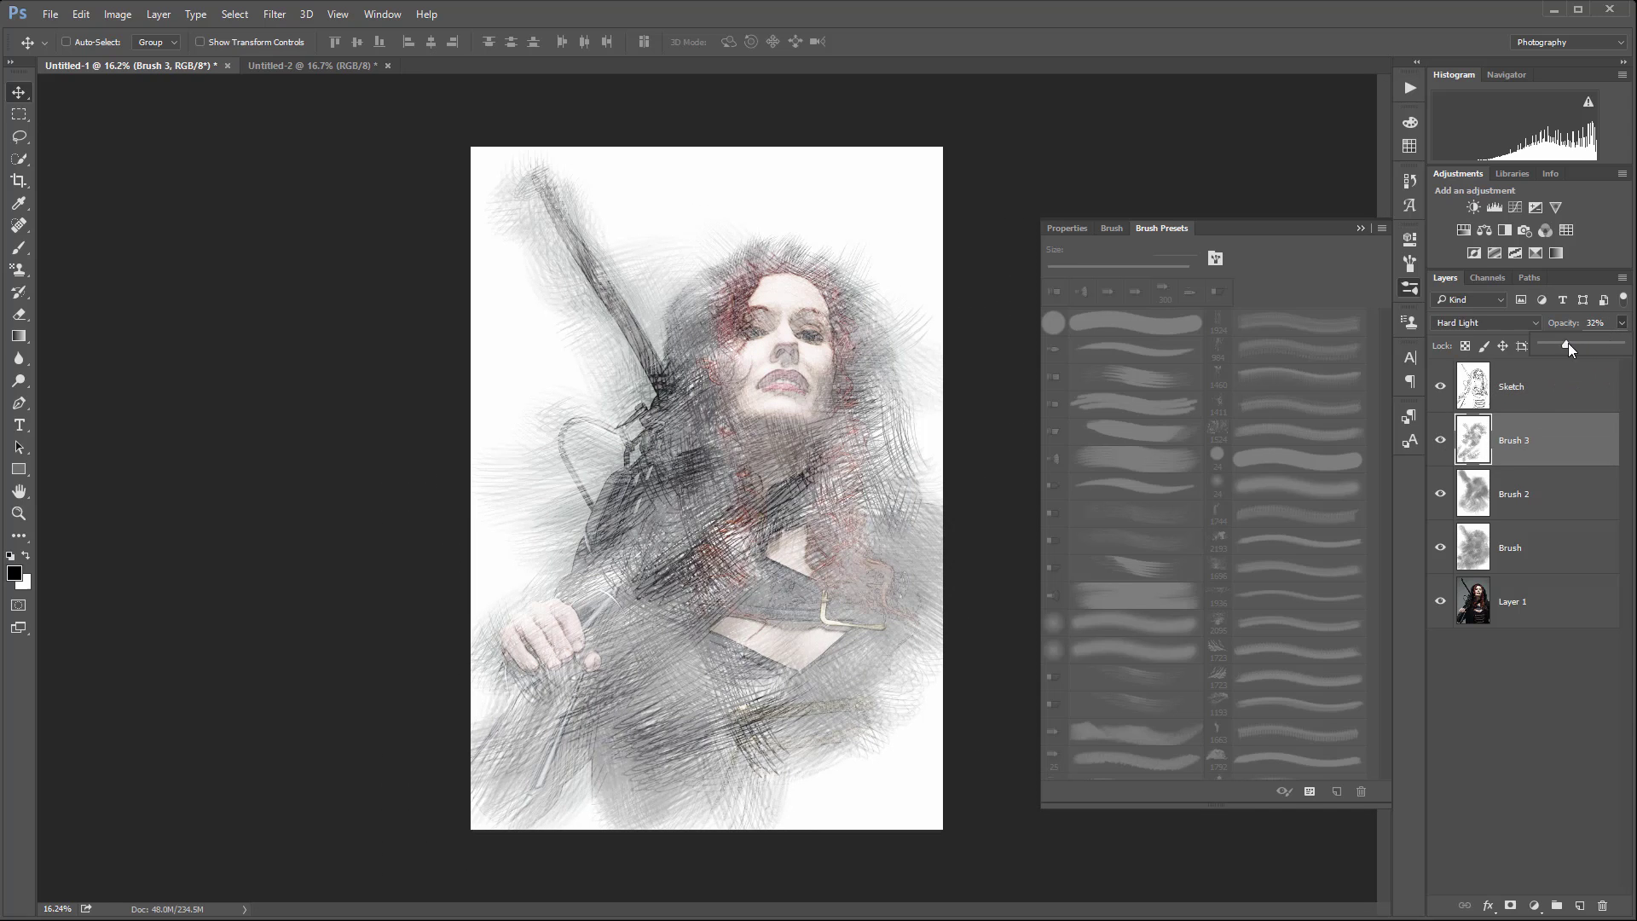
pyautogui.moveTo(1568, 343)
pyautogui.mouseDown()
pyautogui.moveTo(1633, 346)
pyautogui.moveTo(1553, 344)
pyautogui.mouseUp()
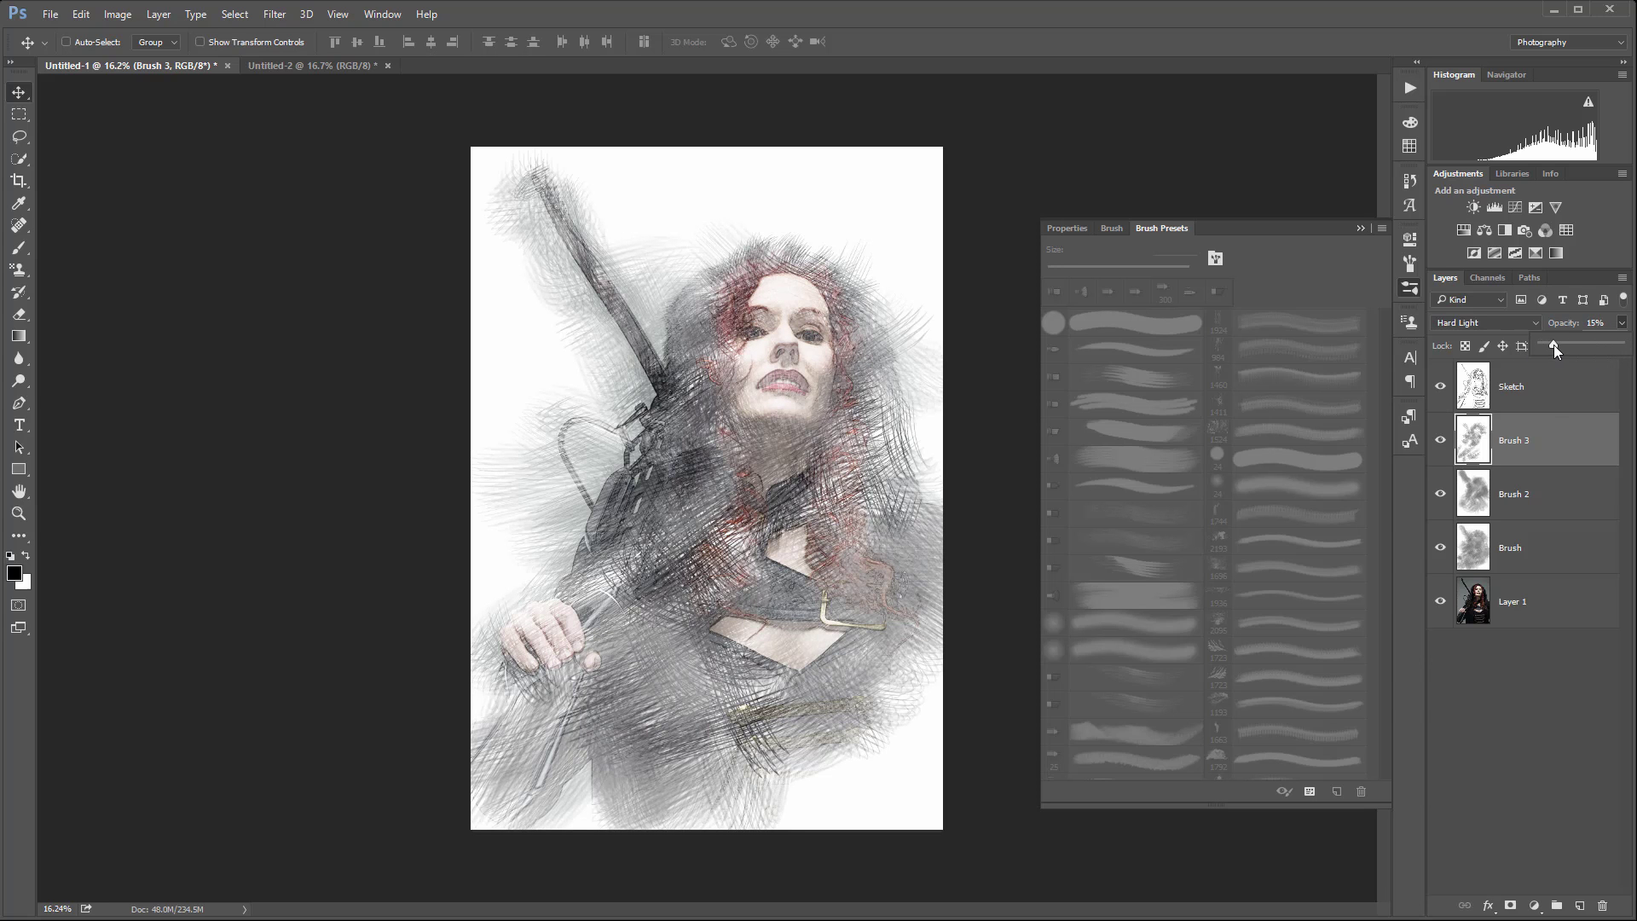
pyautogui.hotkey('alt', '[')
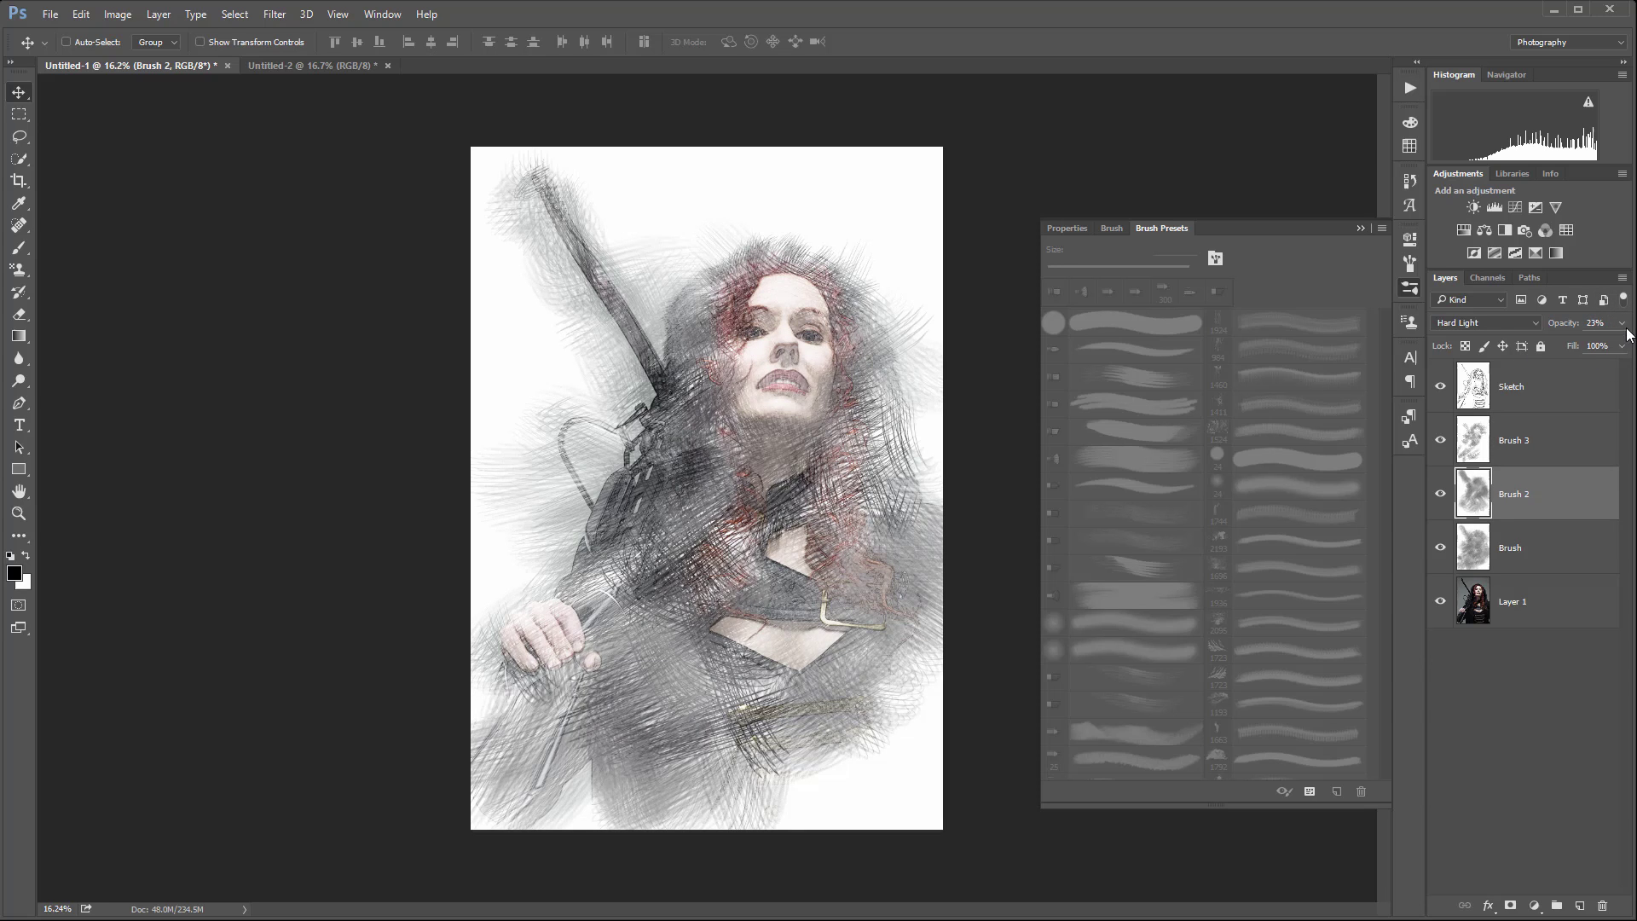
pyautogui.click(1622, 324)
pyautogui.moveTo(1549, 342)
pyautogui.mouseDown()
pyautogui.moveTo(1635, 347)
pyautogui.moveTo(1569, 342)
pyautogui.mouseUp()
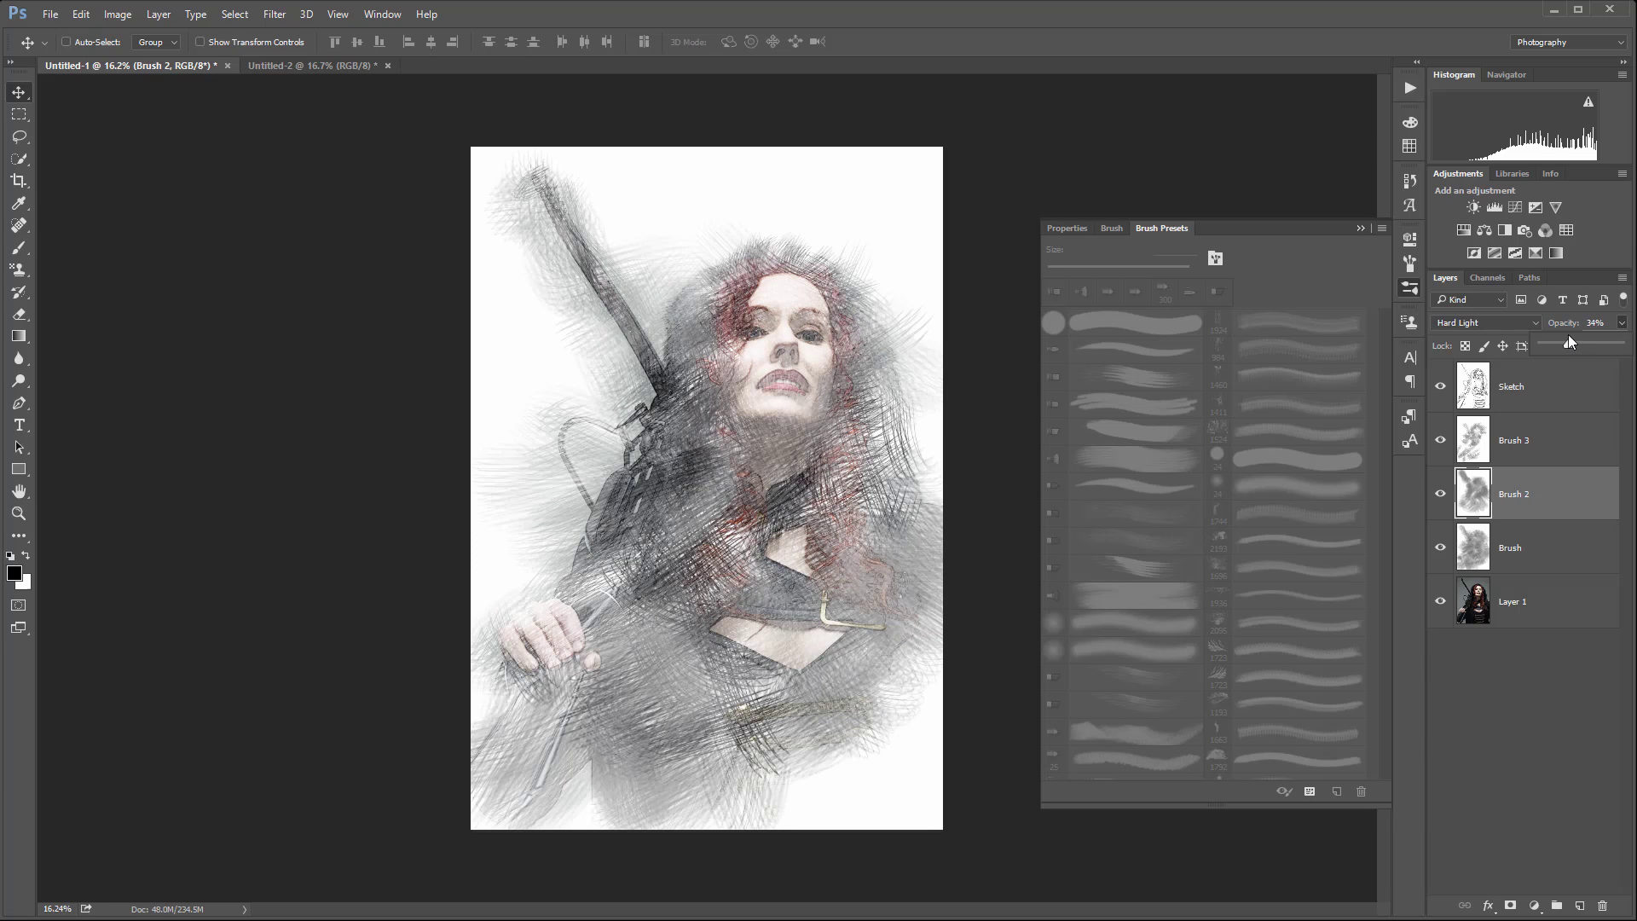
pyautogui.click(1535, 546)
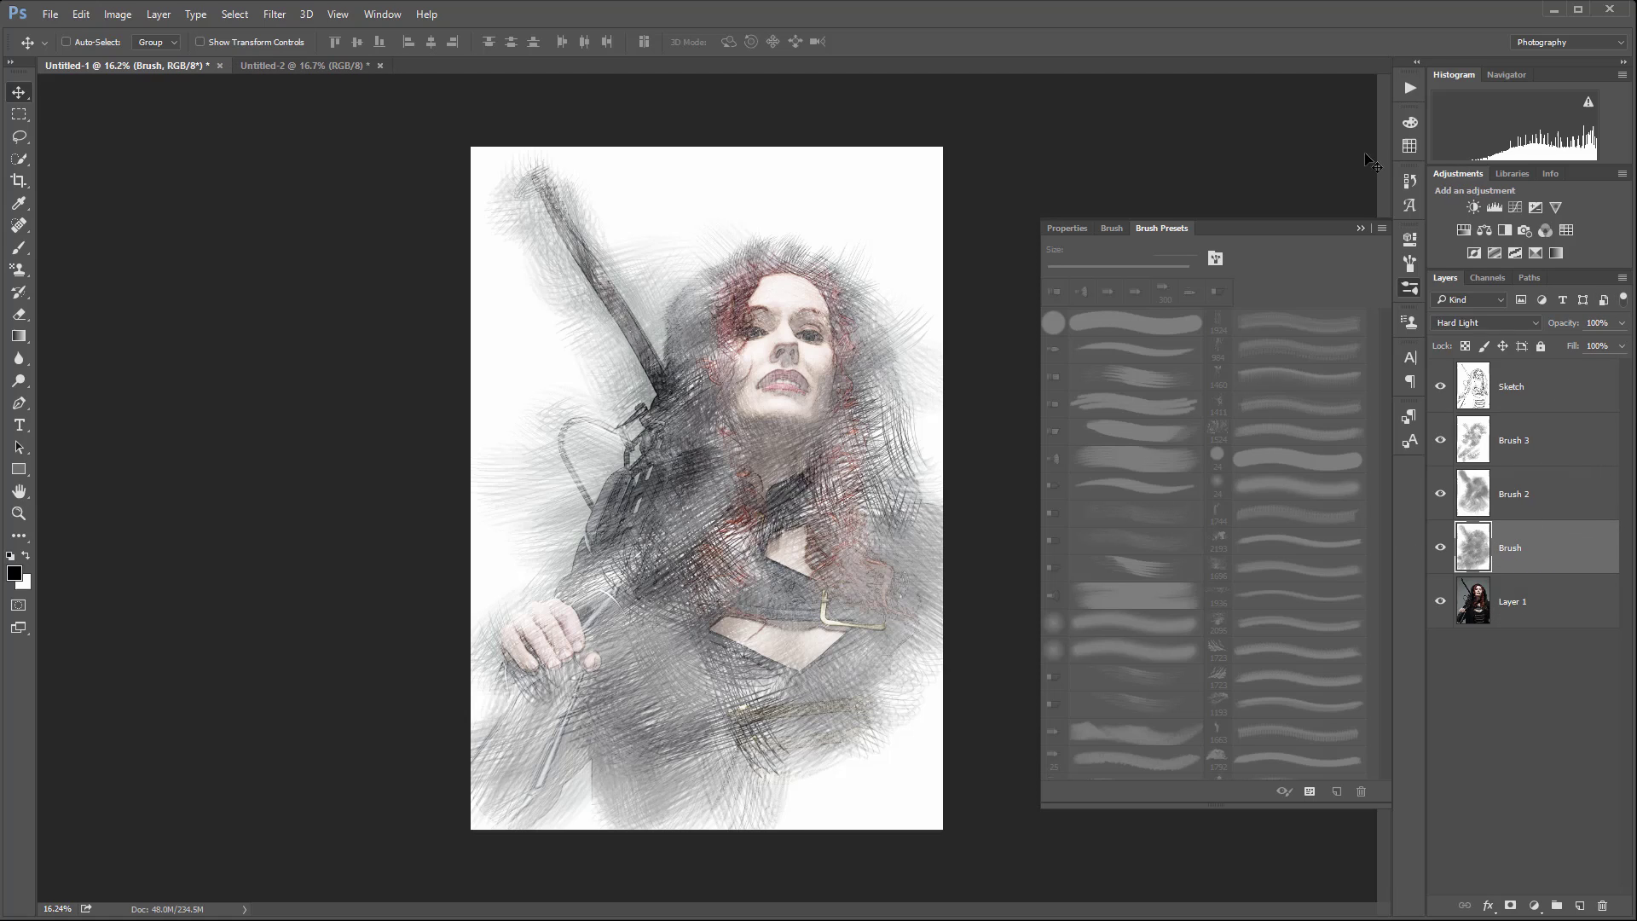
# - With a bristle preset on the Pattern Stamp, paint grey strokes near the shoulder and left of the face
pyautogui.click(19, 269)
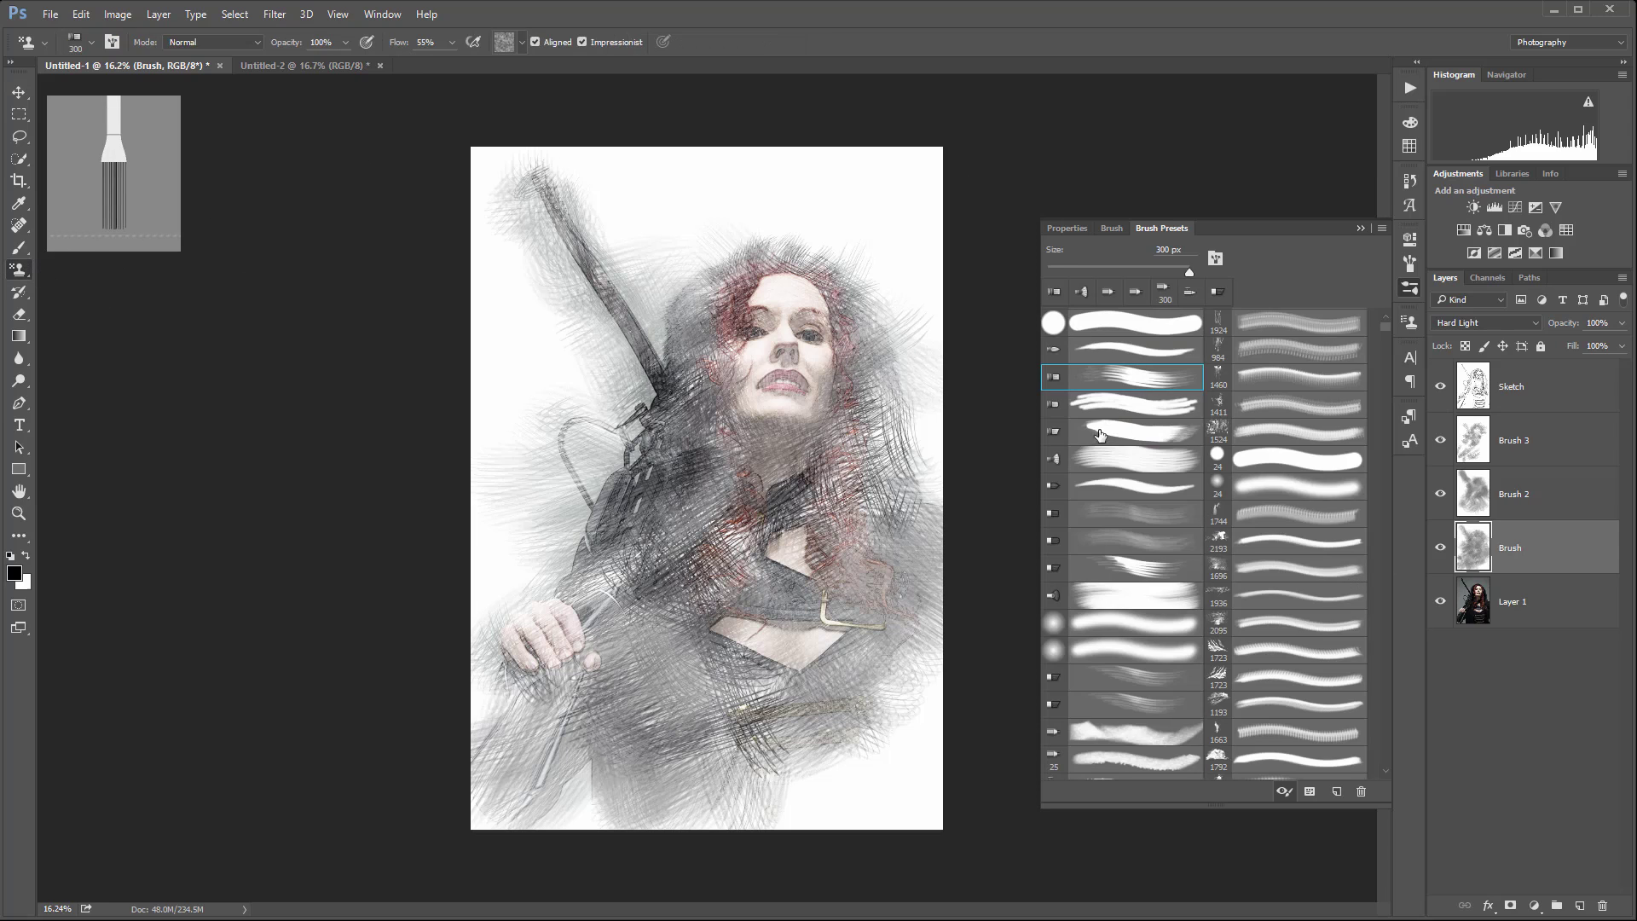
pyautogui.click(1162, 463)
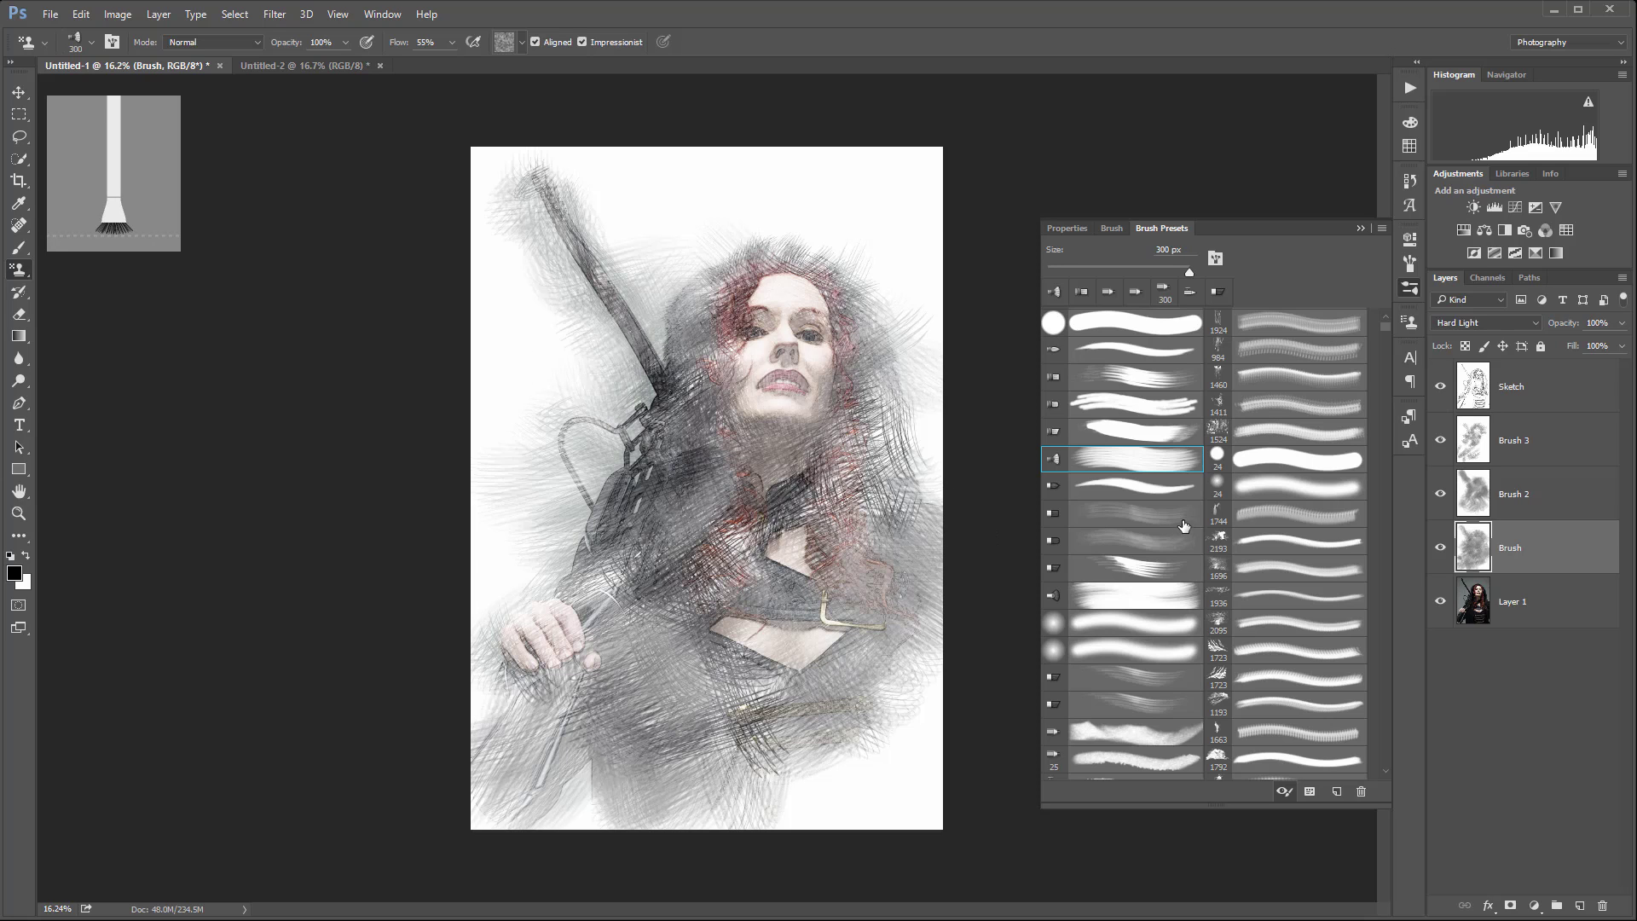
pyautogui.click(1164, 602)
pyautogui.moveTo(805, 478)
pyautogui.mouseDown()
pyautogui.moveTo(820, 427)
pyautogui.moveTo(883, 431)
pyautogui.moveTo(868, 503)
pyautogui.mouseUp()
pyautogui.moveTo(684, 455)
pyautogui.mouseDown()
pyautogui.moveTo(652, 395)
pyautogui.moveTo(677, 365)
pyautogui.moveTo(652, 272)
pyautogui.moveTo(713, 308)
pyautogui.moveTo(738, 469)
pyautogui.moveTo(672, 529)
pyautogui.moveTo(596, 476)
pyautogui.moveTo(637, 452)
pyautogui.moveTo(589, 587)
pyautogui.moveTo(652, 604)
pyautogui.moveTo(607, 668)
pyautogui.moveTo(778, 616)
pyautogui.moveTo(648, 512)
pyautogui.moveTo(830, 503)
pyautogui.moveTo(741, 519)
pyautogui.moveTo(722, 677)
pyautogui.moveTo(592, 640)
pyautogui.moveTo(554, 683)
pyautogui.moveTo(522, 609)
pyautogui.moveTo(639, 764)
pyautogui.moveTo(801, 712)
pyautogui.moveTo(799, 379)
pyautogui.moveTo(825, 303)
pyautogui.moveTo(703, 298)
pyautogui.moveTo(767, 257)
pyautogui.moveTo(881, 485)
pyautogui.moveTo(850, 357)
pyautogui.moveTo(909, 517)
pyautogui.moveTo(651, 387)
pyautogui.moveTo(554, 388)
pyautogui.moveTo(604, 244)
pyautogui.moveTo(678, 290)
pyautogui.moveTo(580, 342)
pyautogui.moveTo(693, 426)
pyautogui.moveTo(570, 522)
pyautogui.moveTo(780, 638)
pyautogui.moveTo(779, 601)
pyautogui.moveTo(876, 701)
pyautogui.moveTo(749, 737)
pyautogui.moveTo(876, 692)
pyautogui.moveTo(780, 479)
pyautogui.moveTo(812, 474)
pyautogui.moveTo(745, 420)
pyautogui.moveTo(879, 587)
pyautogui.moveTo(822, 572)
pyautogui.moveTo(846, 556)
pyautogui.moveTo(589, 633)
pyautogui.moveTo(721, 667)
pyautogui.moveTo(680, 312)
pyautogui.mouseUp()
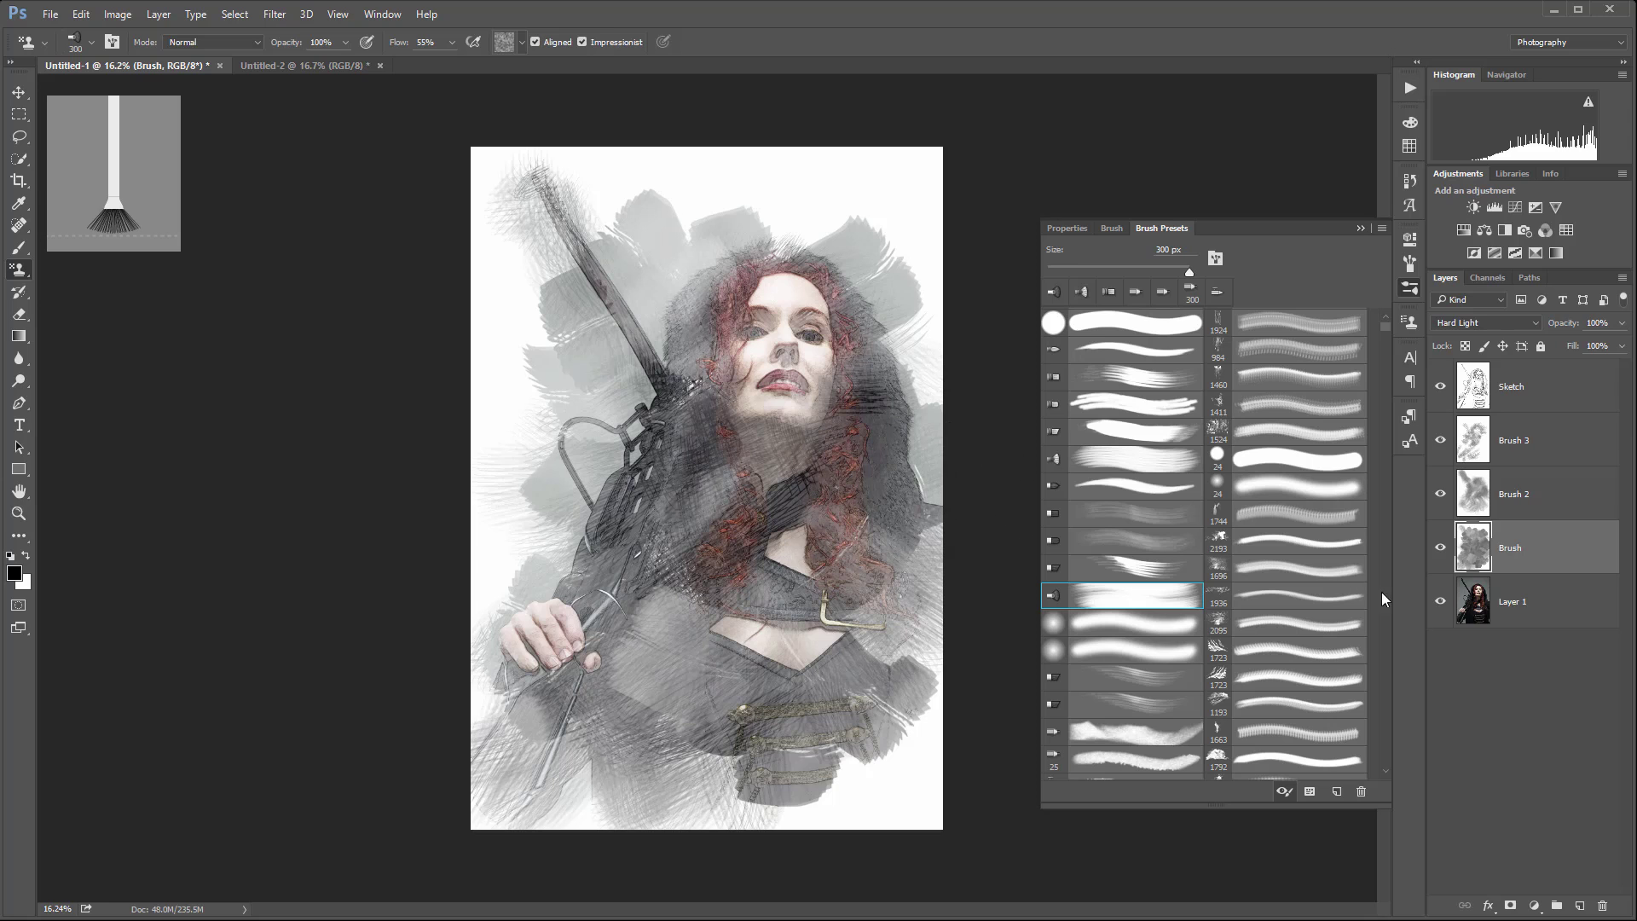
# - Raise Brush 2's opacity and cross-hatch over the rifle sling with the fine hatching preset
pyautogui.click(1482, 502)
pyautogui.click(1622, 322)
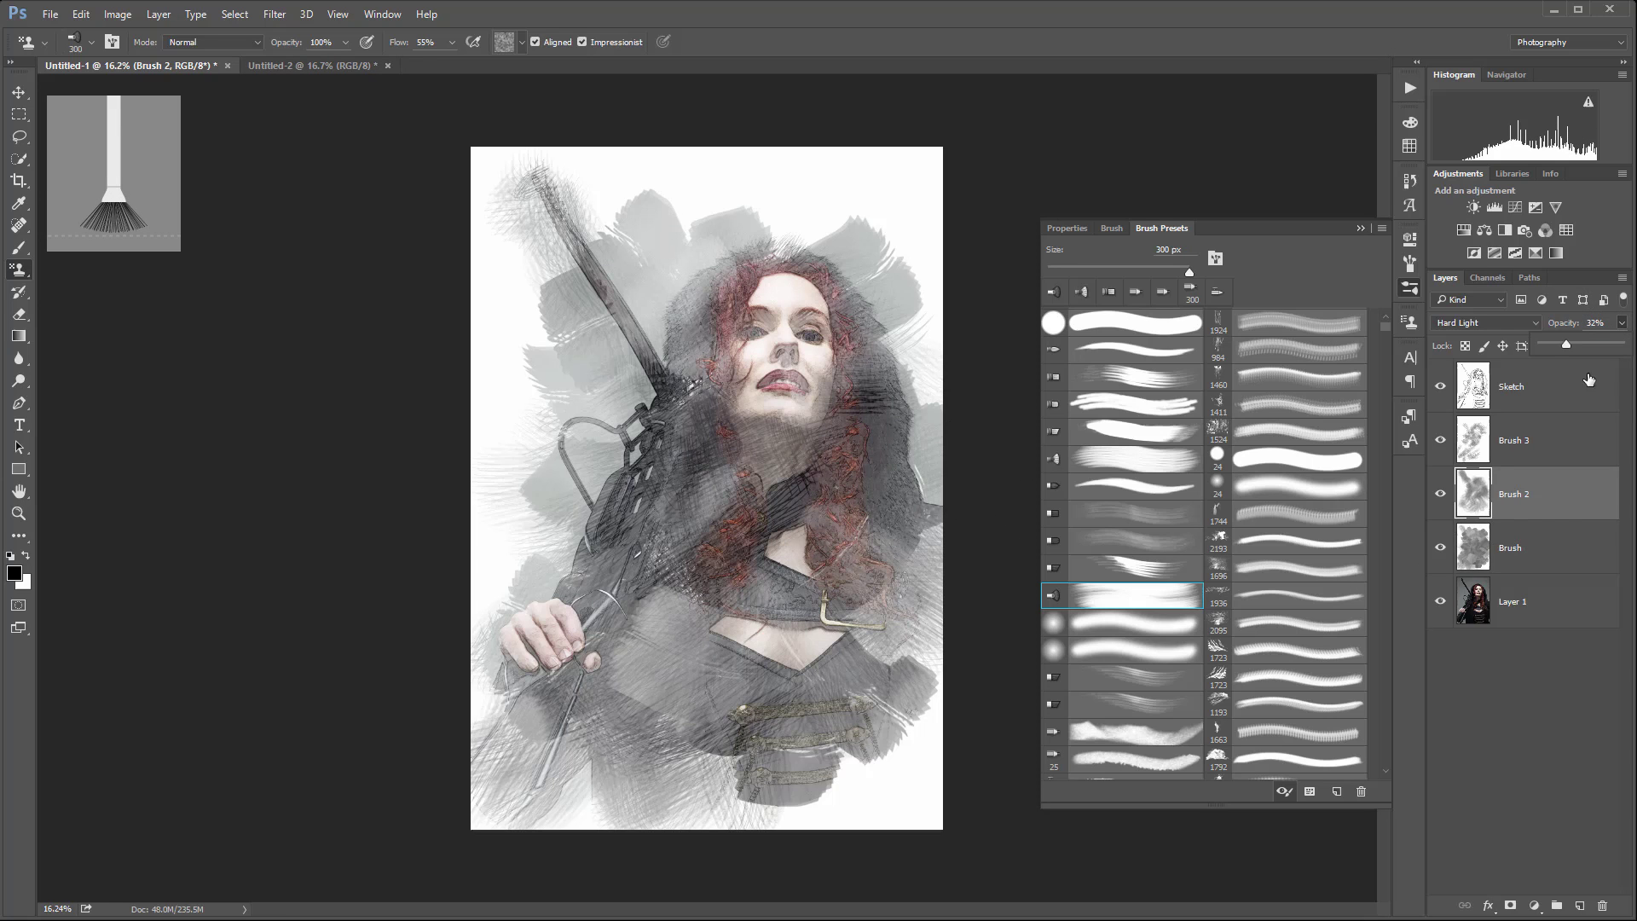
pyautogui.moveTo(1562, 341); pyautogui.dragTo(1572, 341)
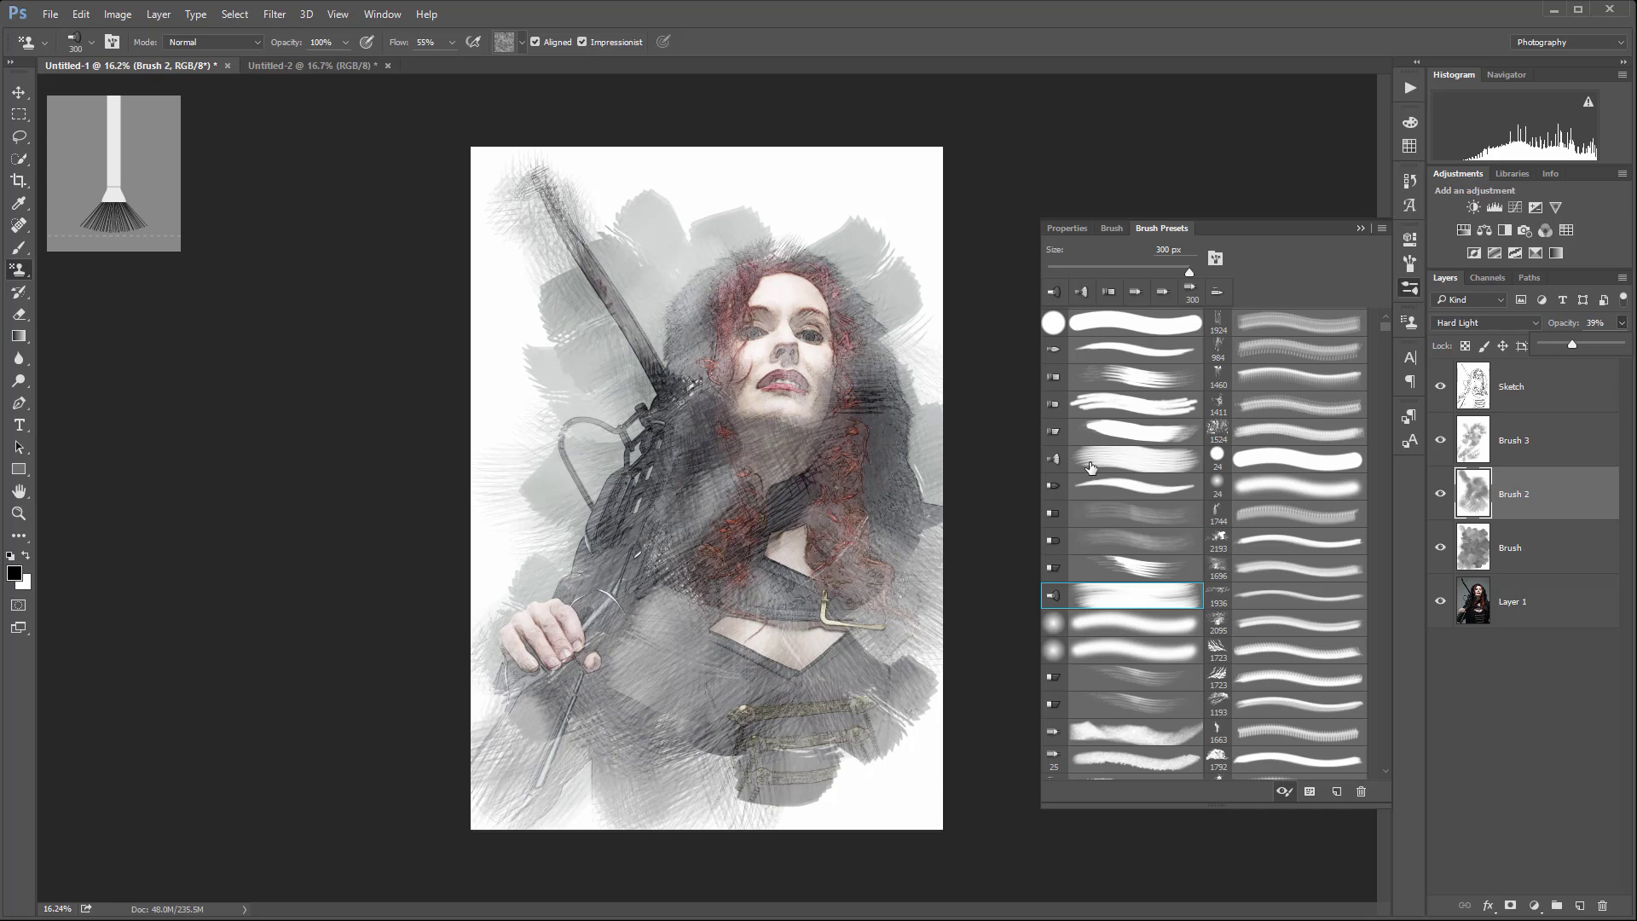
pyautogui.click(1127, 377)
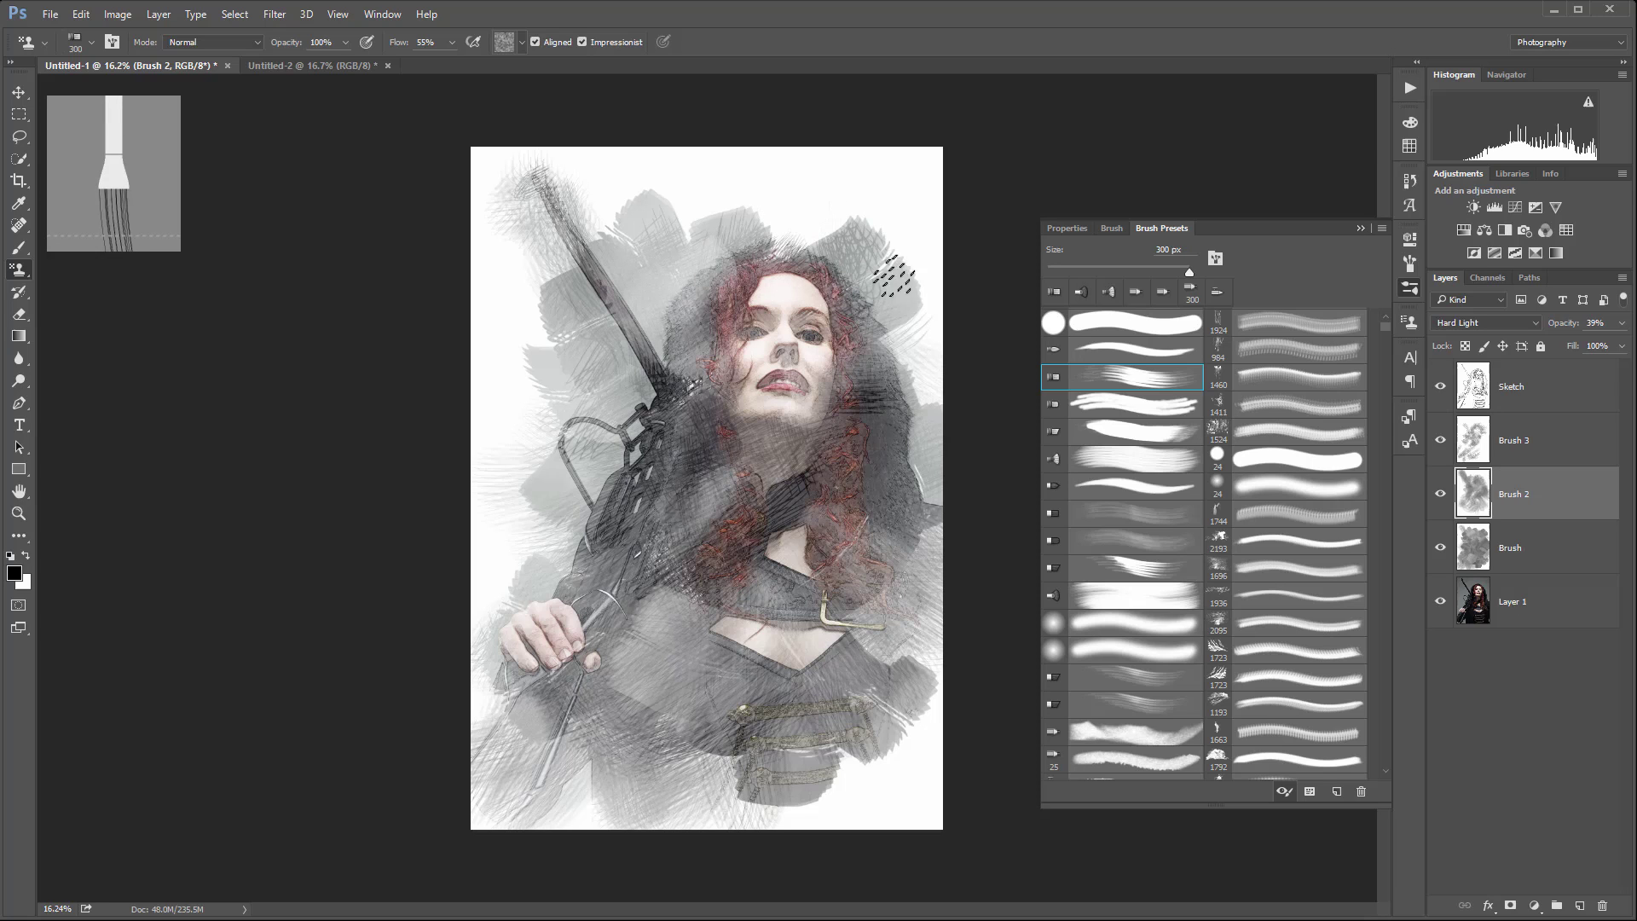
pyautogui.moveTo(618, 550)
pyautogui.mouseDown()
pyautogui.moveTo(541, 540)
pyautogui.moveTo(548, 446)
pyautogui.moveTo(588, 452)
pyautogui.moveTo(687, 588)
pyautogui.moveTo(528, 717)
pyautogui.moveTo(682, 733)
pyautogui.moveTo(895, 691)
pyautogui.moveTo(724, 503)
pyautogui.mouseUp()
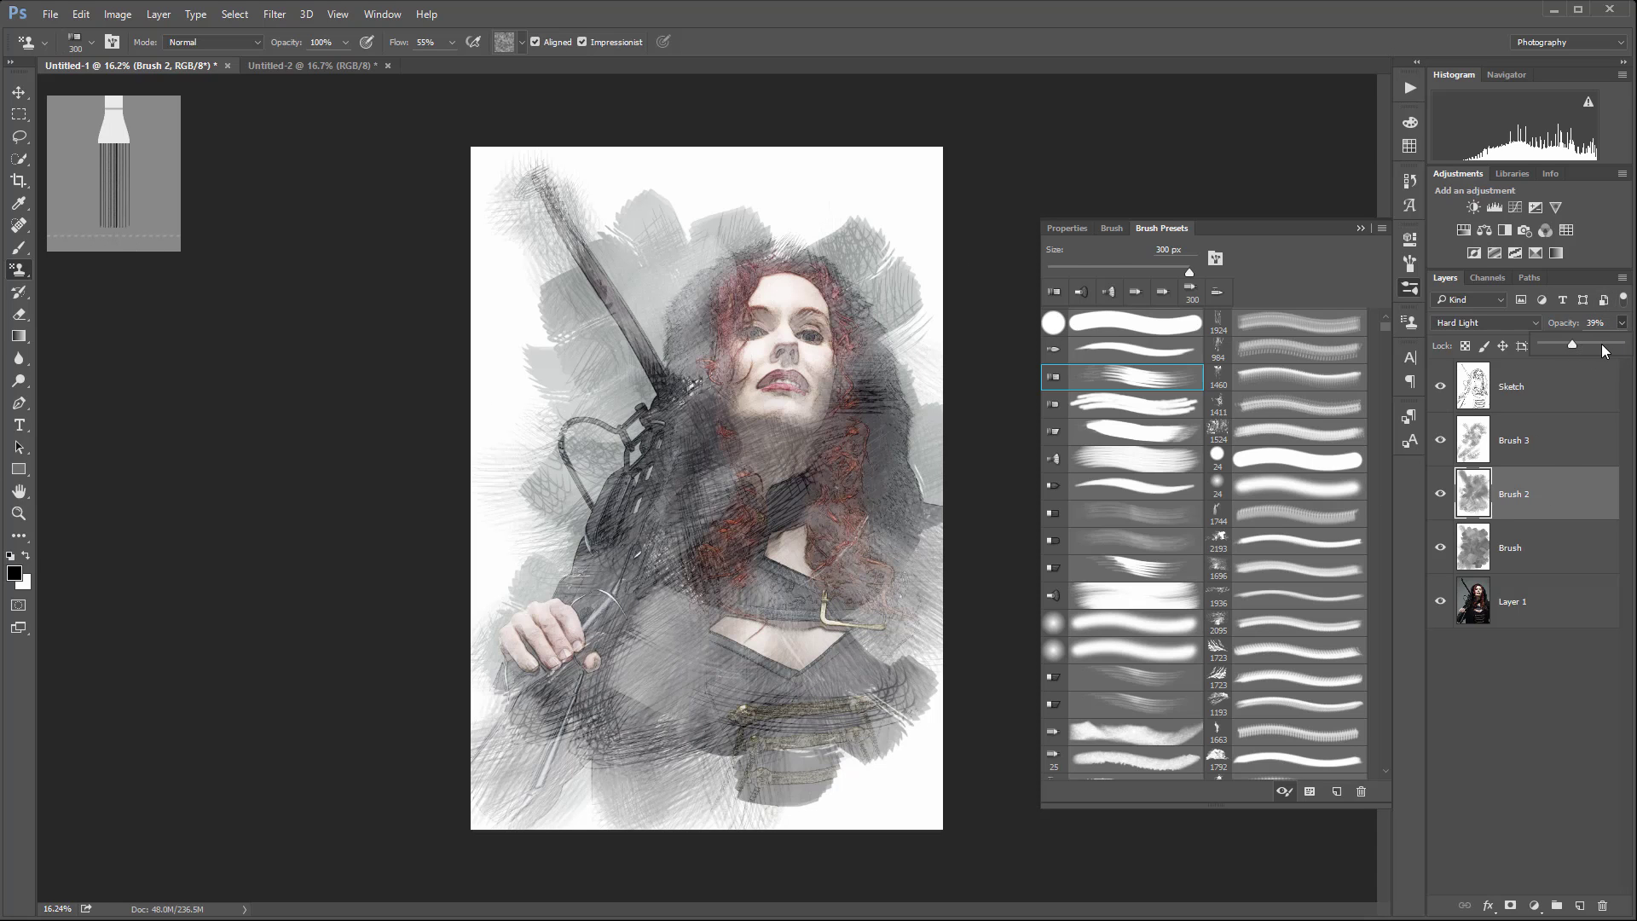
pyautogui.moveTo(1569, 340); pyautogui.dragTo(1610, 343)
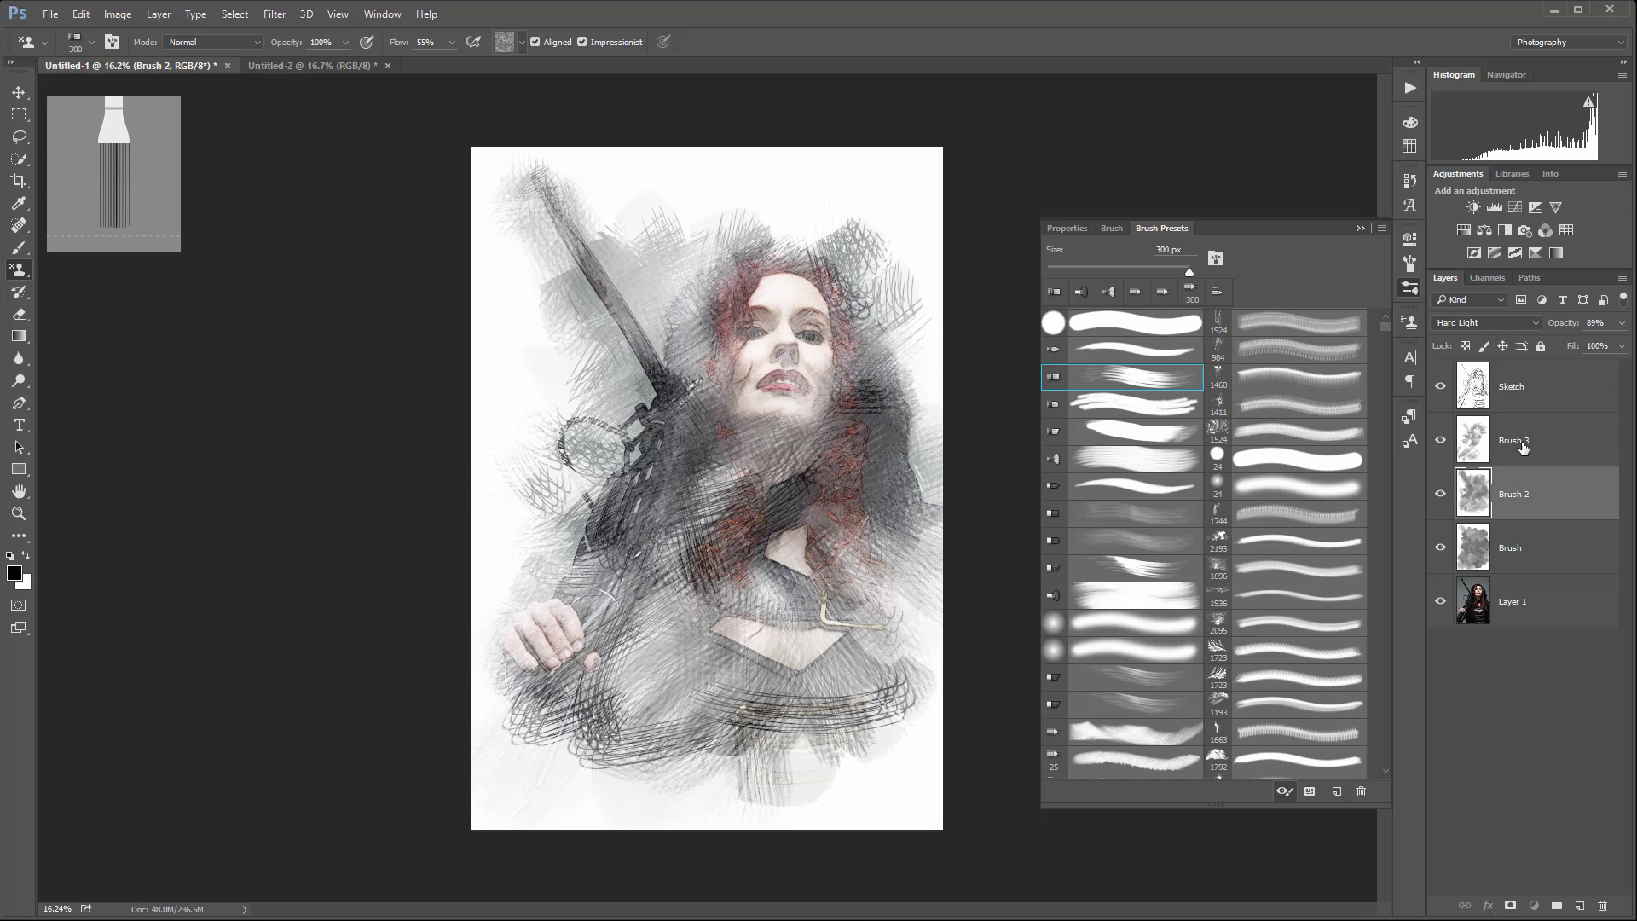
# - Reduce Brush 3's opacity to 7% and paint brushed strokes across the face and sword
pyautogui.click(1523, 447)
pyautogui.click(1621, 324)
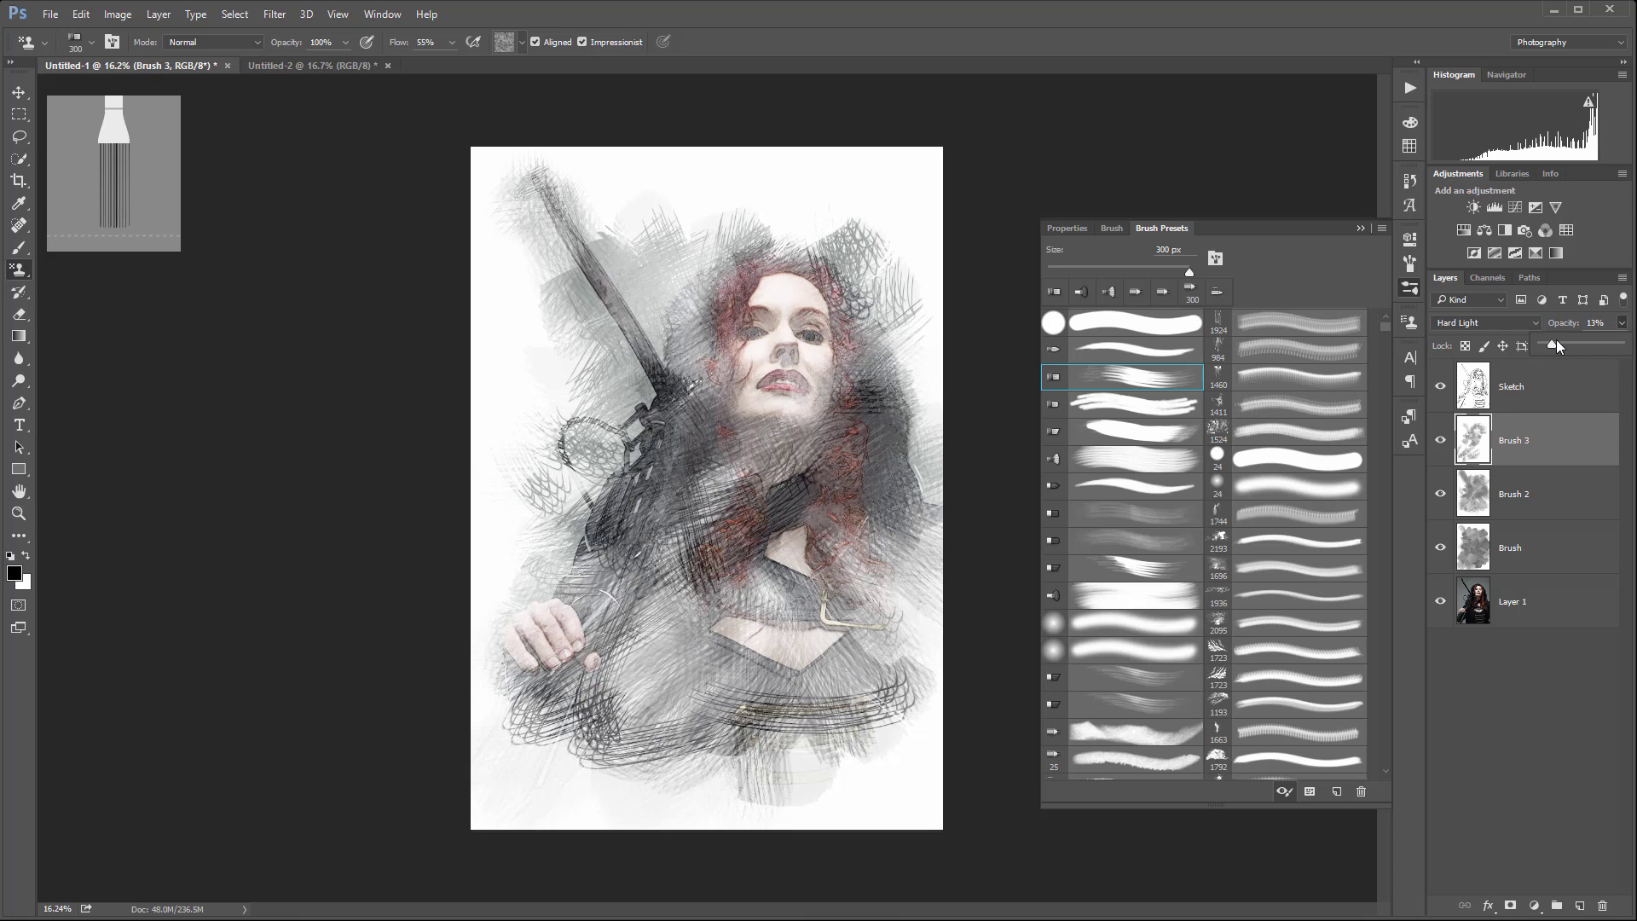
pyautogui.moveTo(1557, 340)
pyautogui.mouseDown()
pyautogui.moveTo(1603, 341)
pyautogui.moveTo(1547, 345)
pyautogui.mouseUp()
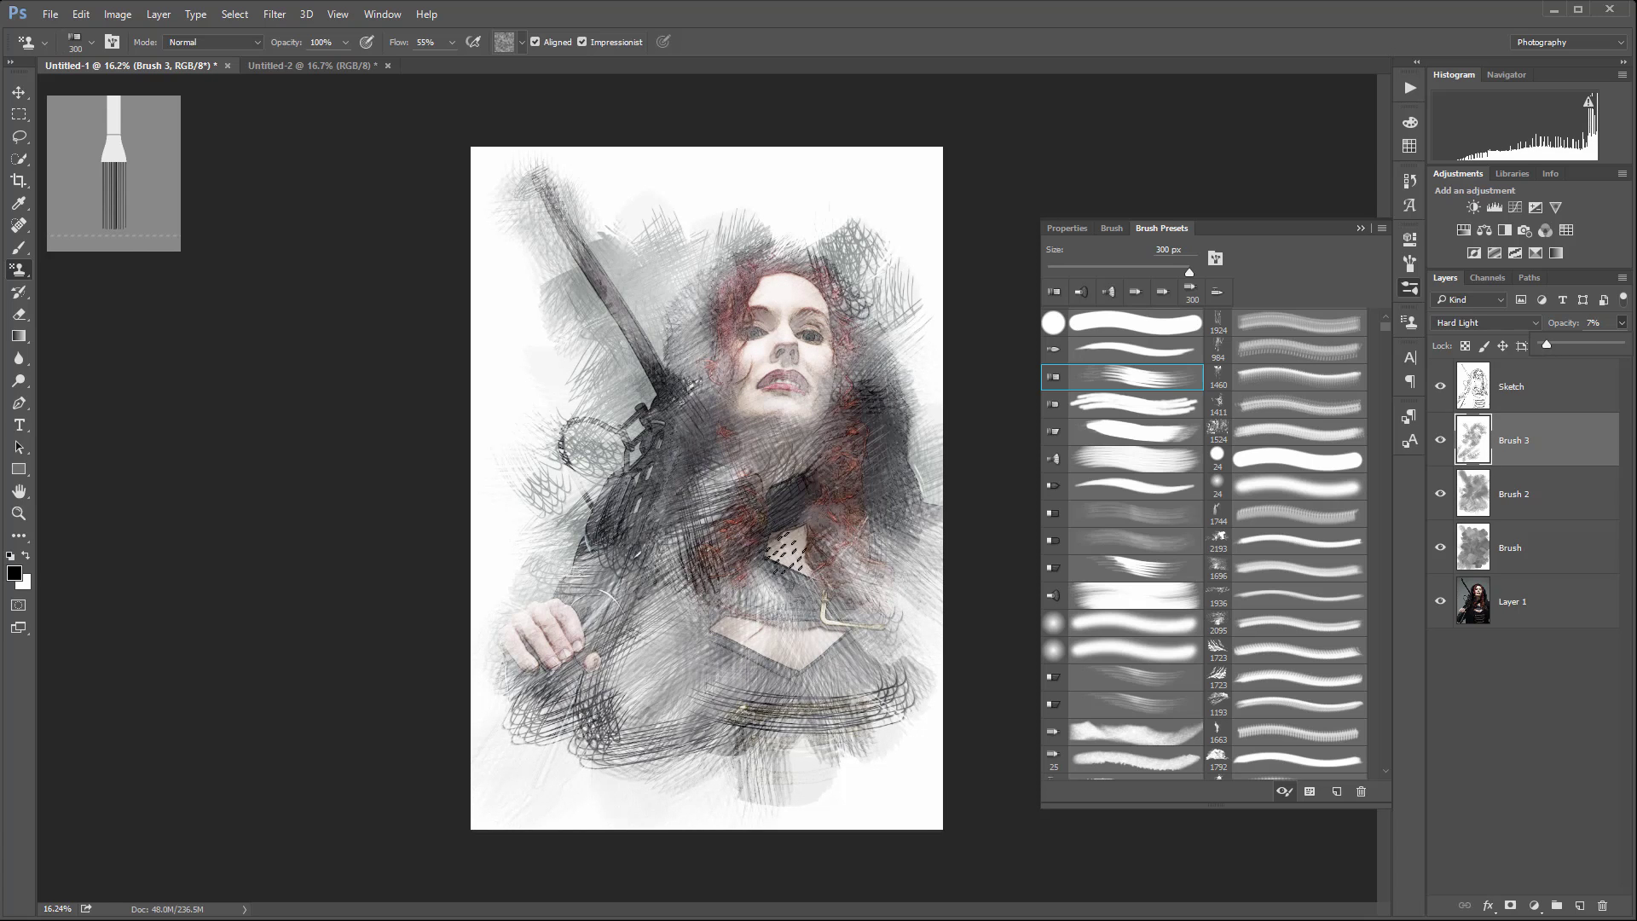
pyautogui.click(750, 515)
pyautogui.moveTo(908, 408)
pyautogui.mouseDown()
pyautogui.moveTo(850, 367)
pyautogui.moveTo(863, 305)
pyautogui.moveTo(799, 359)
pyautogui.moveTo(797, 424)
pyautogui.mouseUp()
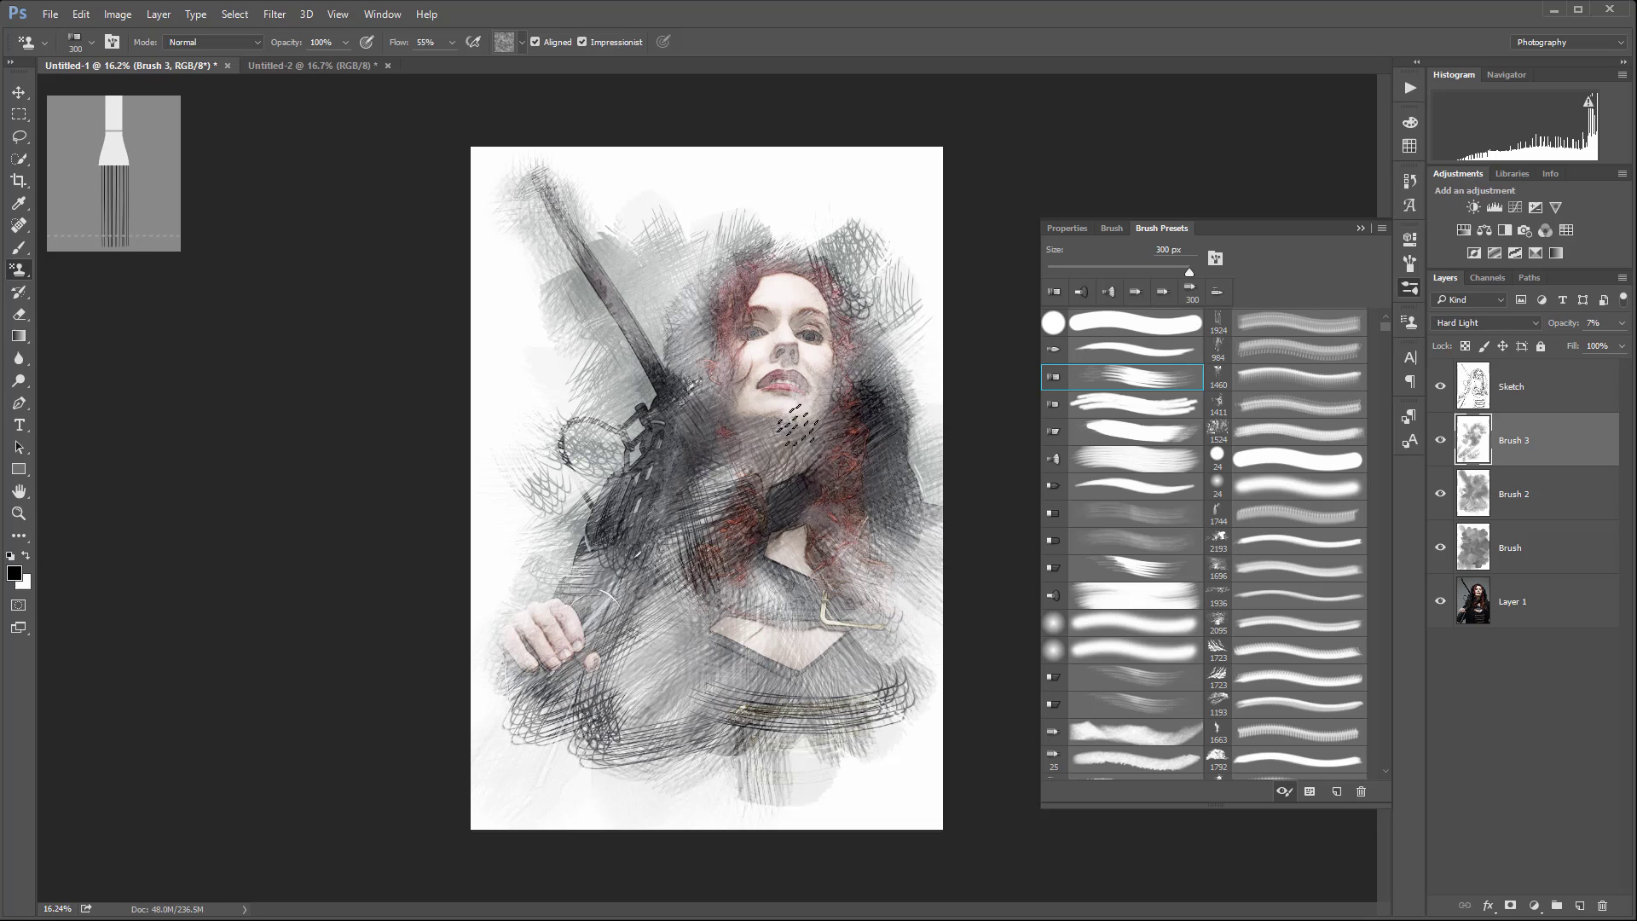
pyautogui.moveTo(595, 307)
pyautogui.mouseDown()
pyautogui.moveTo(598, 280)
pyautogui.moveTo(665, 281)
pyautogui.moveTo(757, 418)
pyautogui.moveTo(735, 479)
pyautogui.moveTo(1518, 460)
pyautogui.mouseUp()
# - Lower Brush 2's opacity to 68%
pyautogui.click(1518, 494)
pyautogui.click(1621, 323)
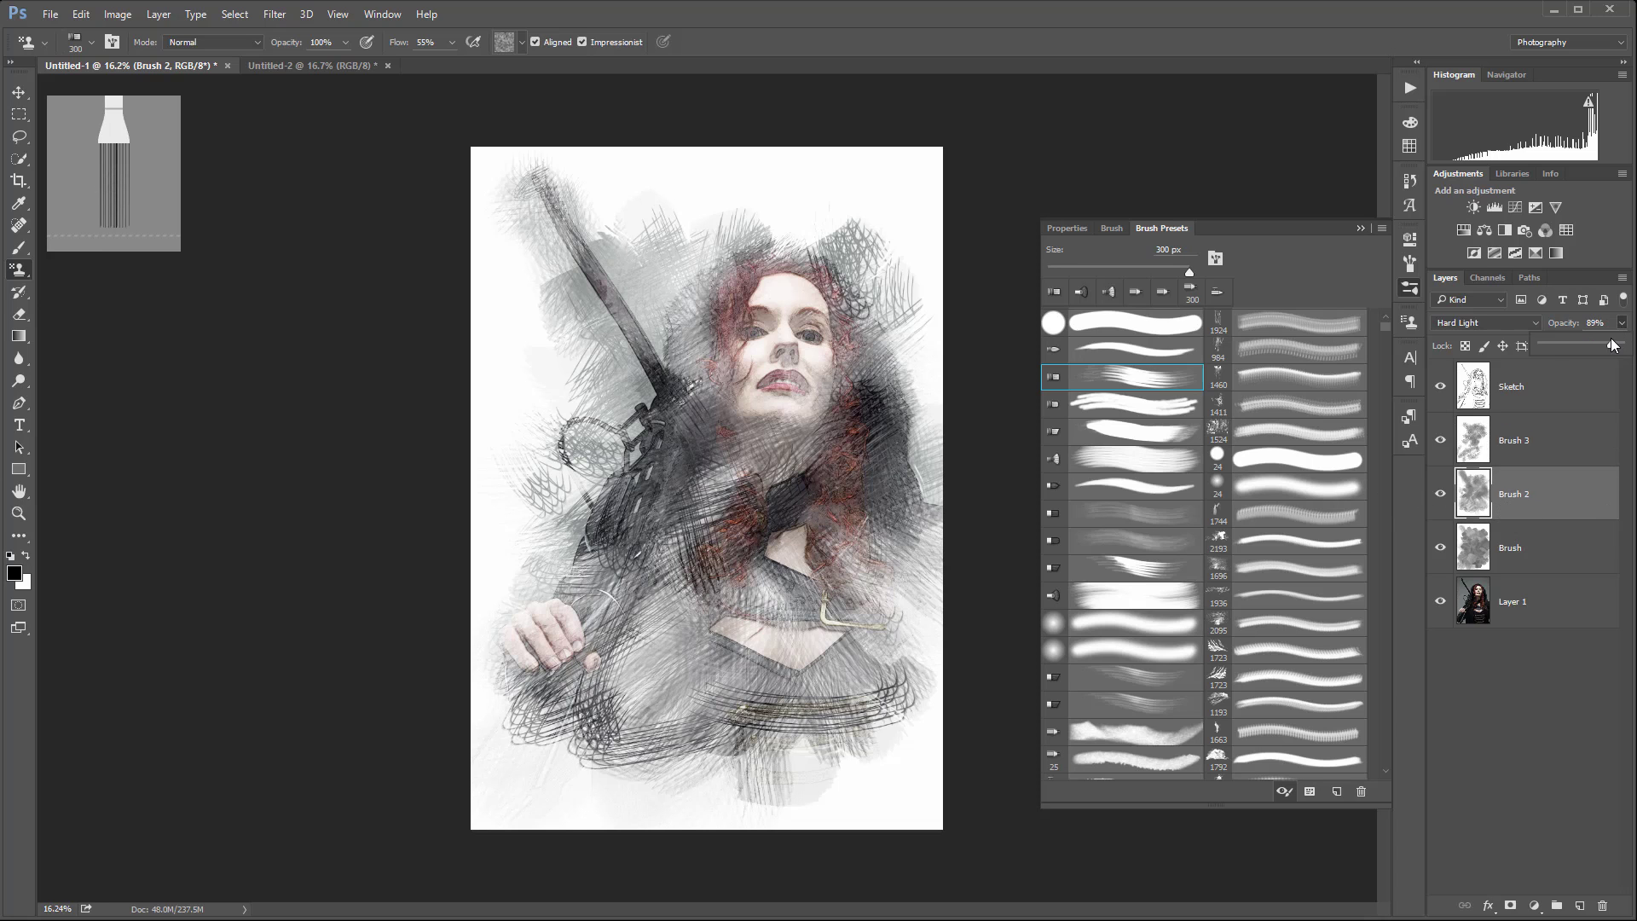
pyautogui.moveTo(1591, 346)
pyautogui.mouseDown()
pyautogui.moveTo(1568, 346)
pyautogui.moveTo(1596, 341)
pyautogui.mouseUp()
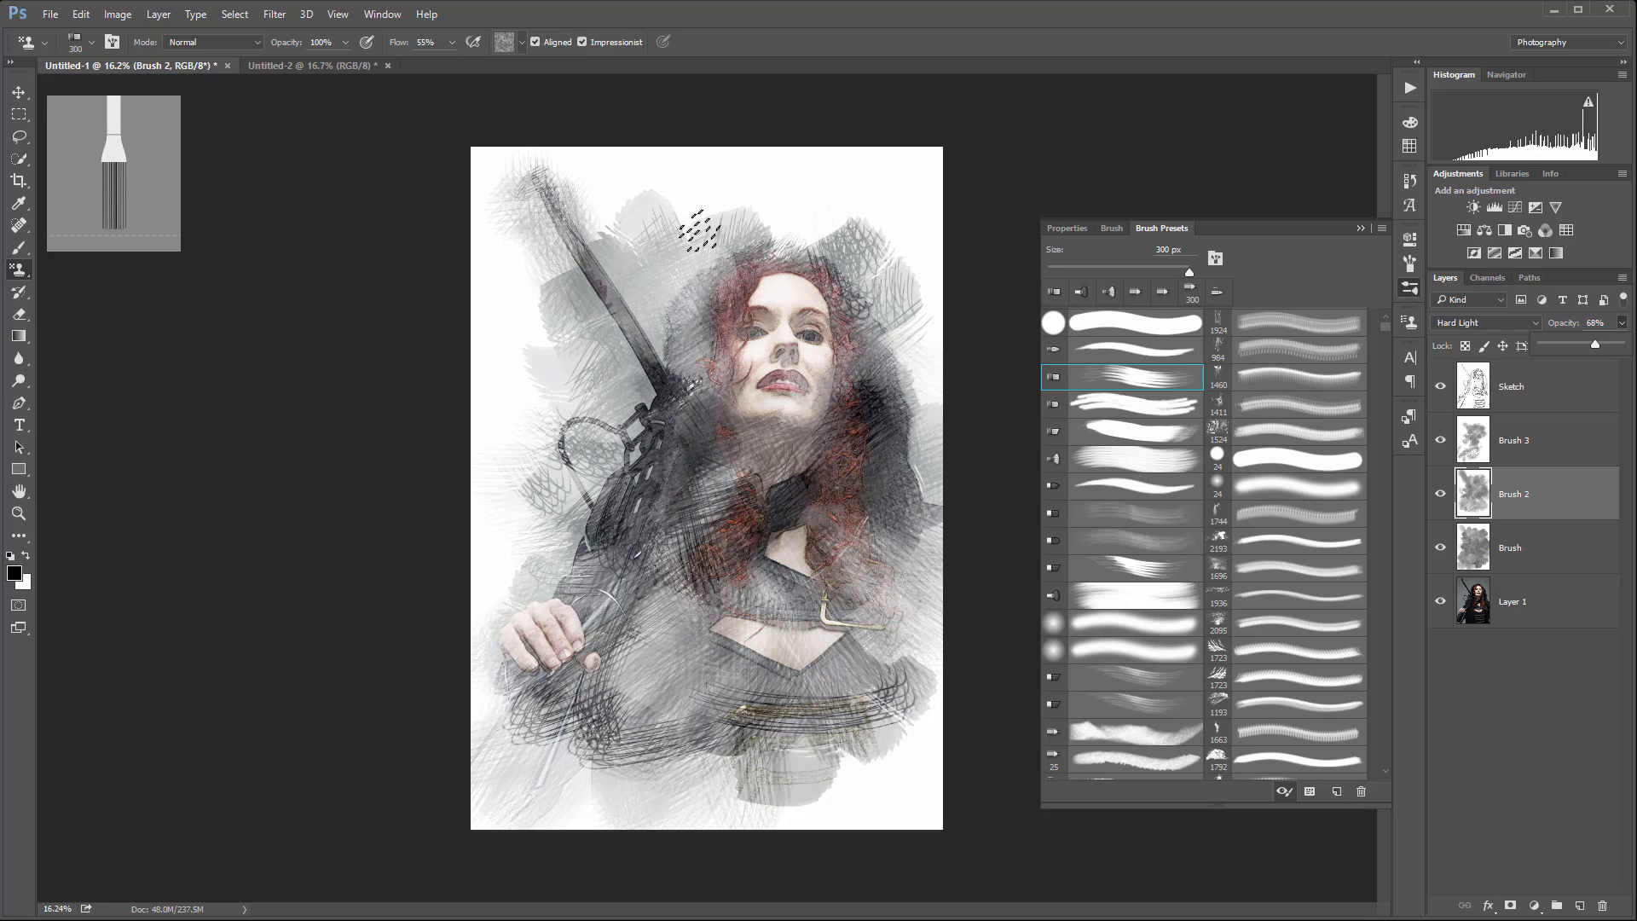
# - Switch the Sketch layer's blend mode to Multiply and settle its opacity at 29%
pyautogui.click(1569, 392)
pyautogui.click(1623, 323)
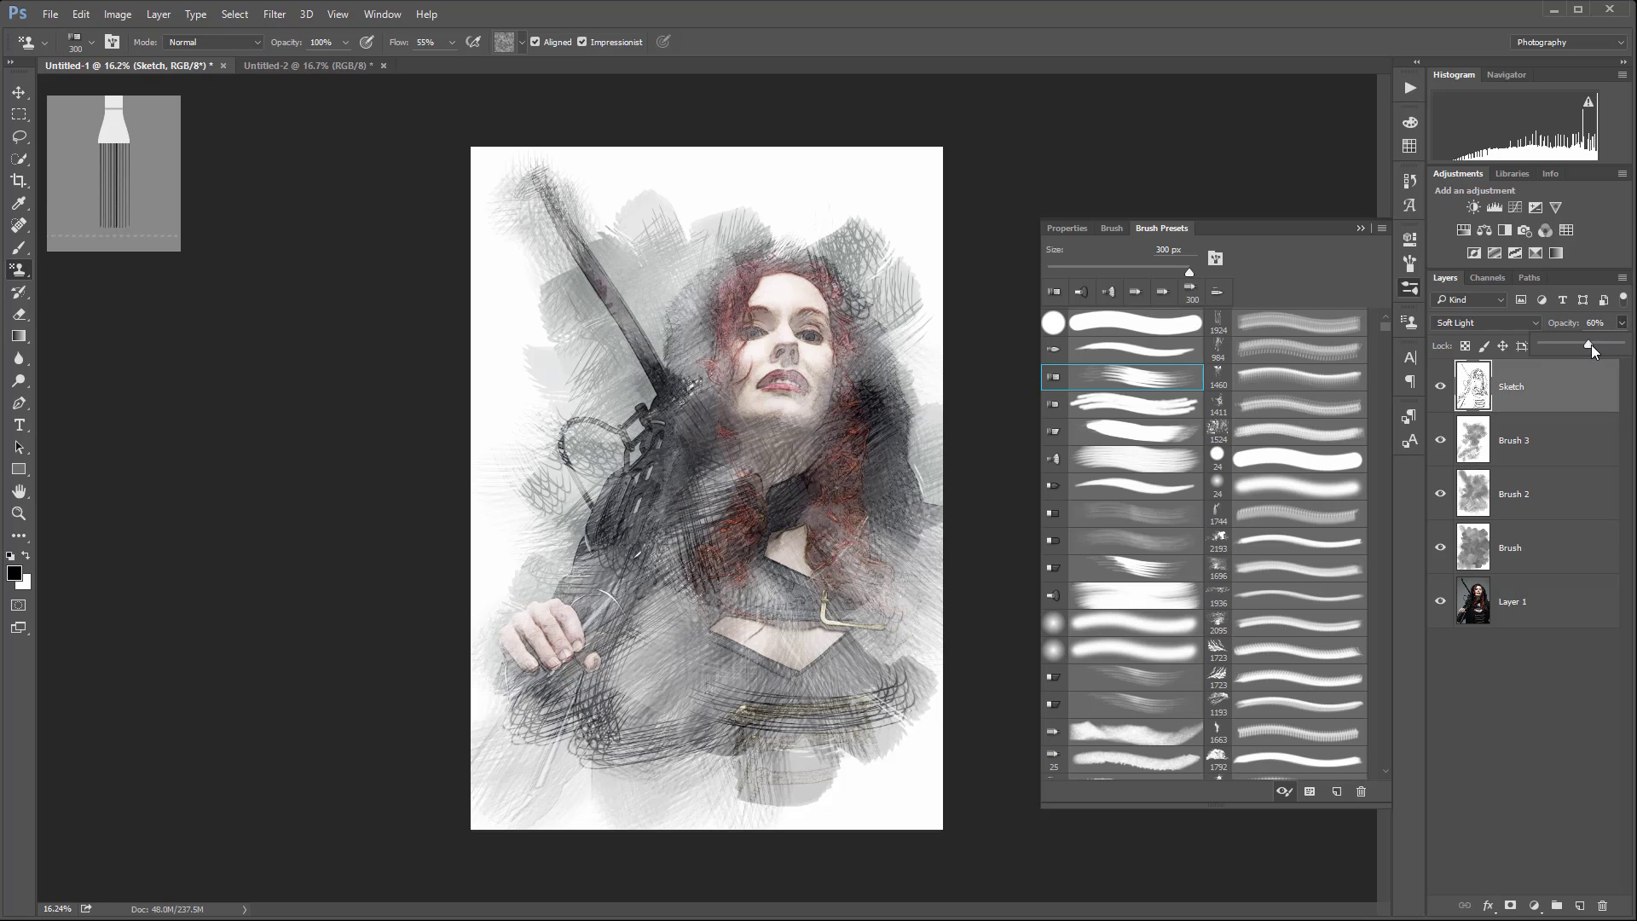
pyautogui.moveTo(1603, 344); pyautogui.dragTo(1584, 345)
pyautogui.press('Return')
pyautogui.click(1525, 320)
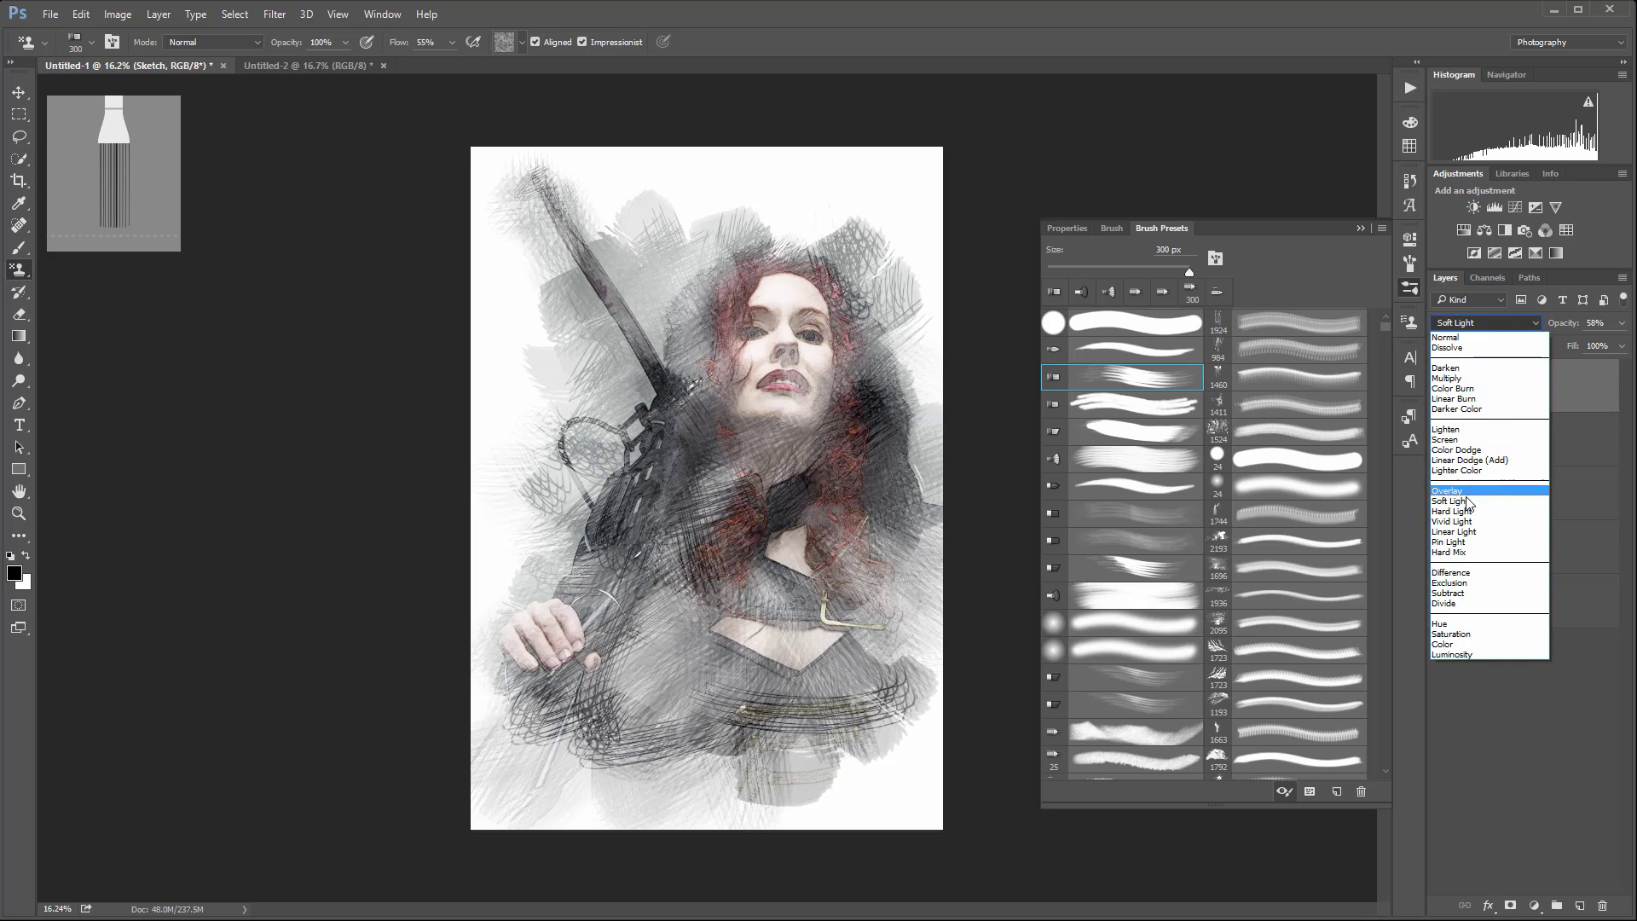
pyautogui.click(1477, 379)
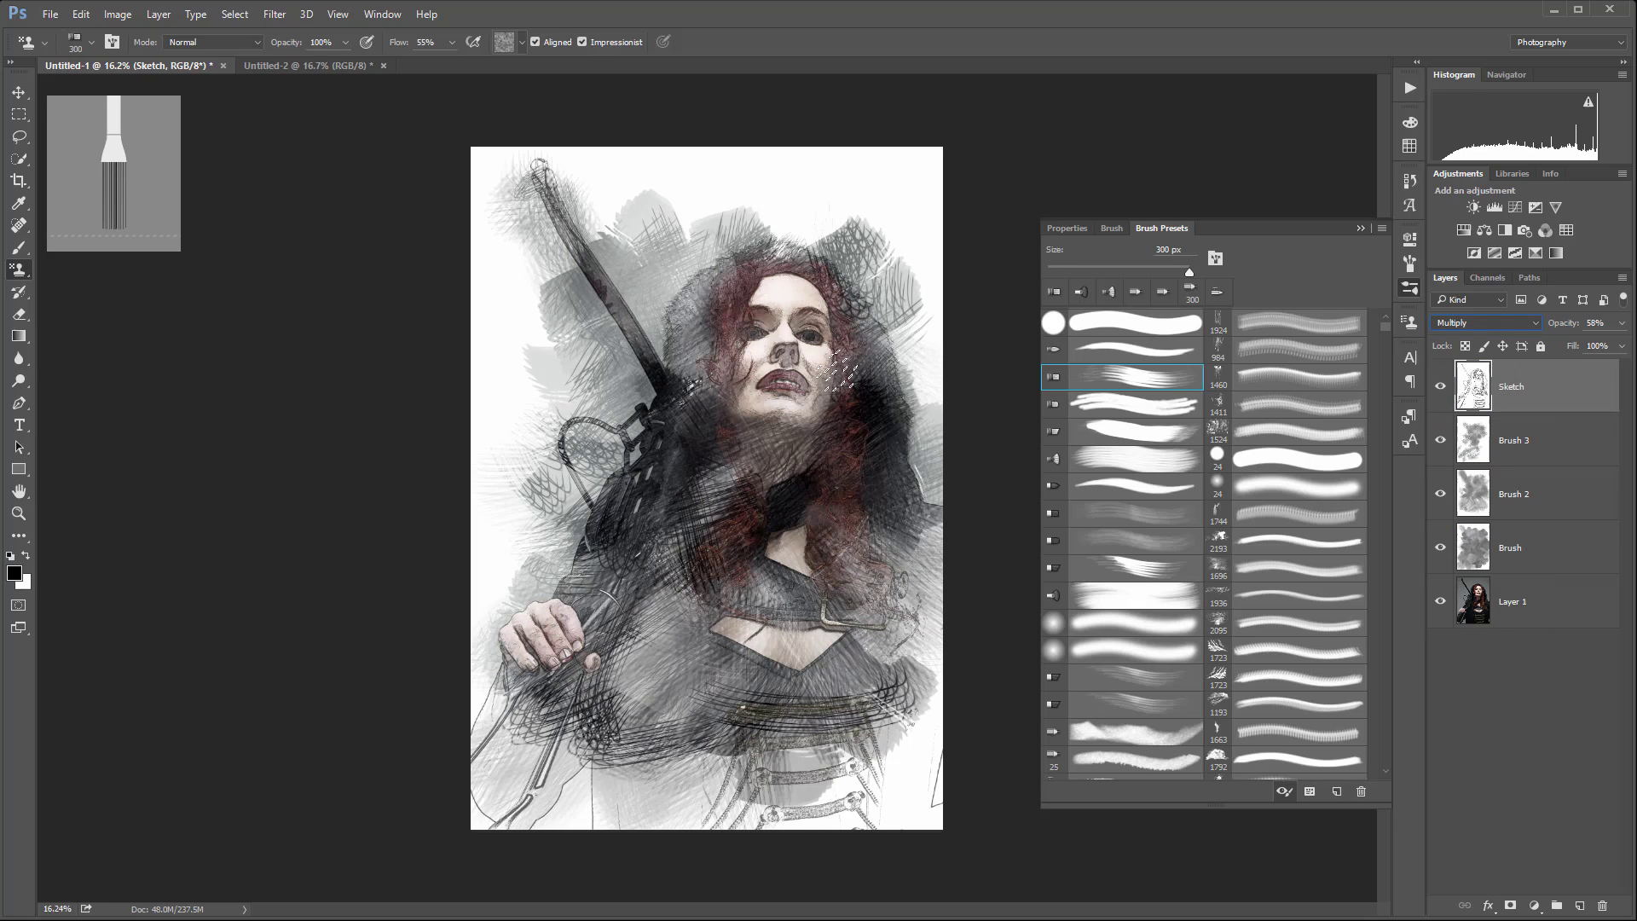
pyautogui.click(1623, 323)
pyautogui.moveTo(1593, 344)
pyautogui.mouseDown()
pyautogui.moveTo(1621, 345)
pyautogui.moveTo(1533, 341)
pyautogui.moveTo(1569, 338)
pyautogui.mouseUp()
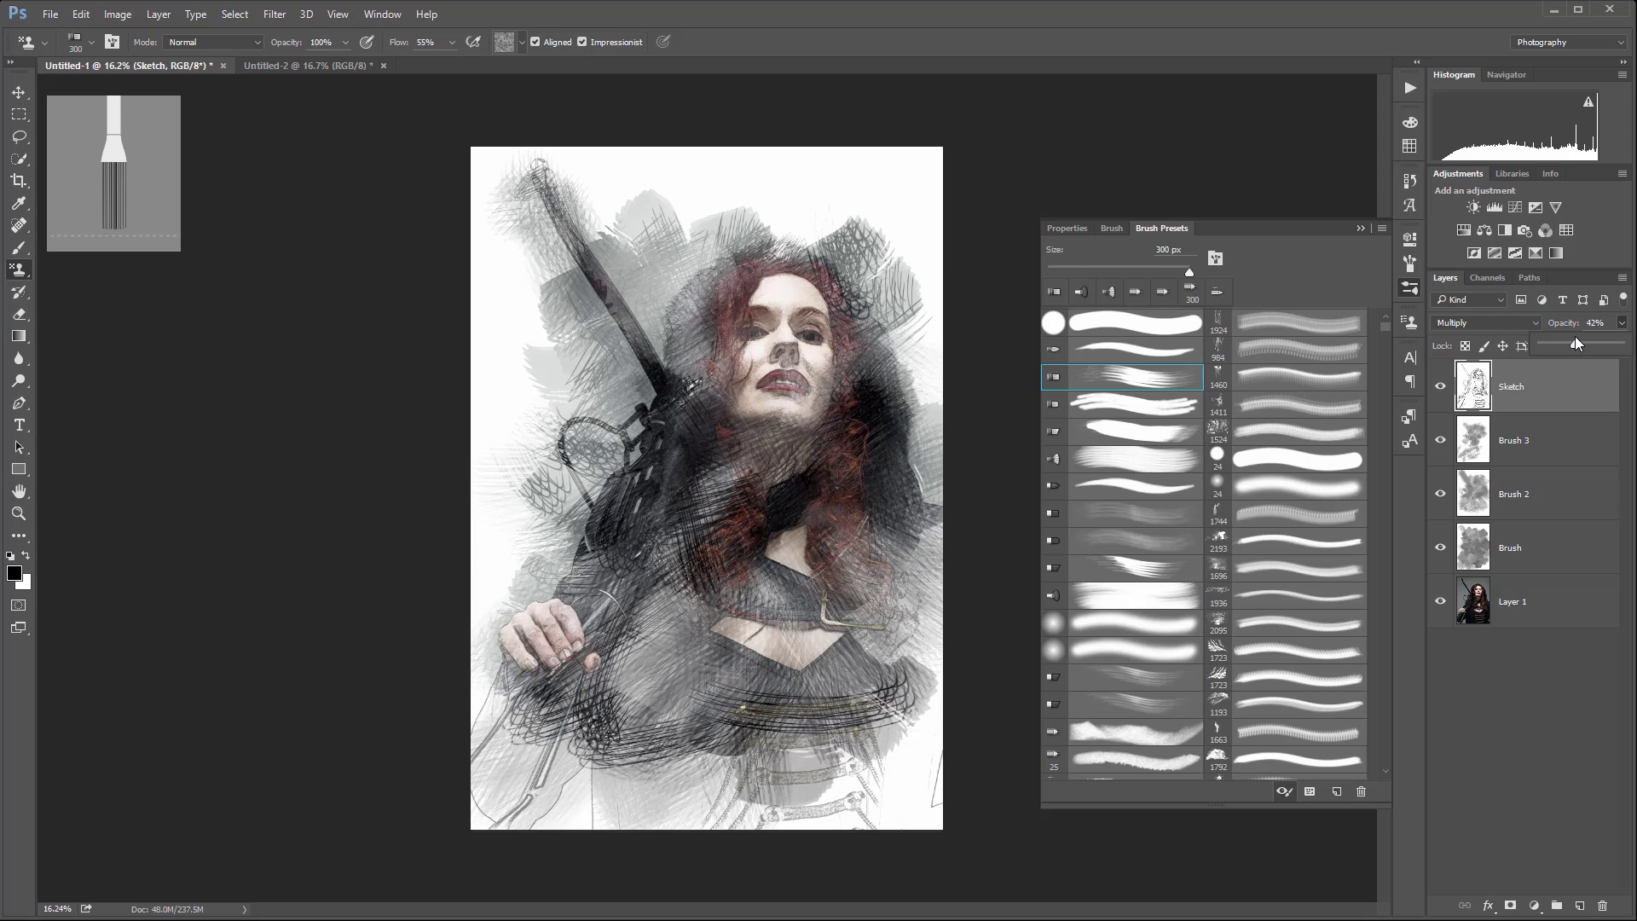
pyautogui.moveTo(1572, 335); pyautogui.dragTo(1564, 342)
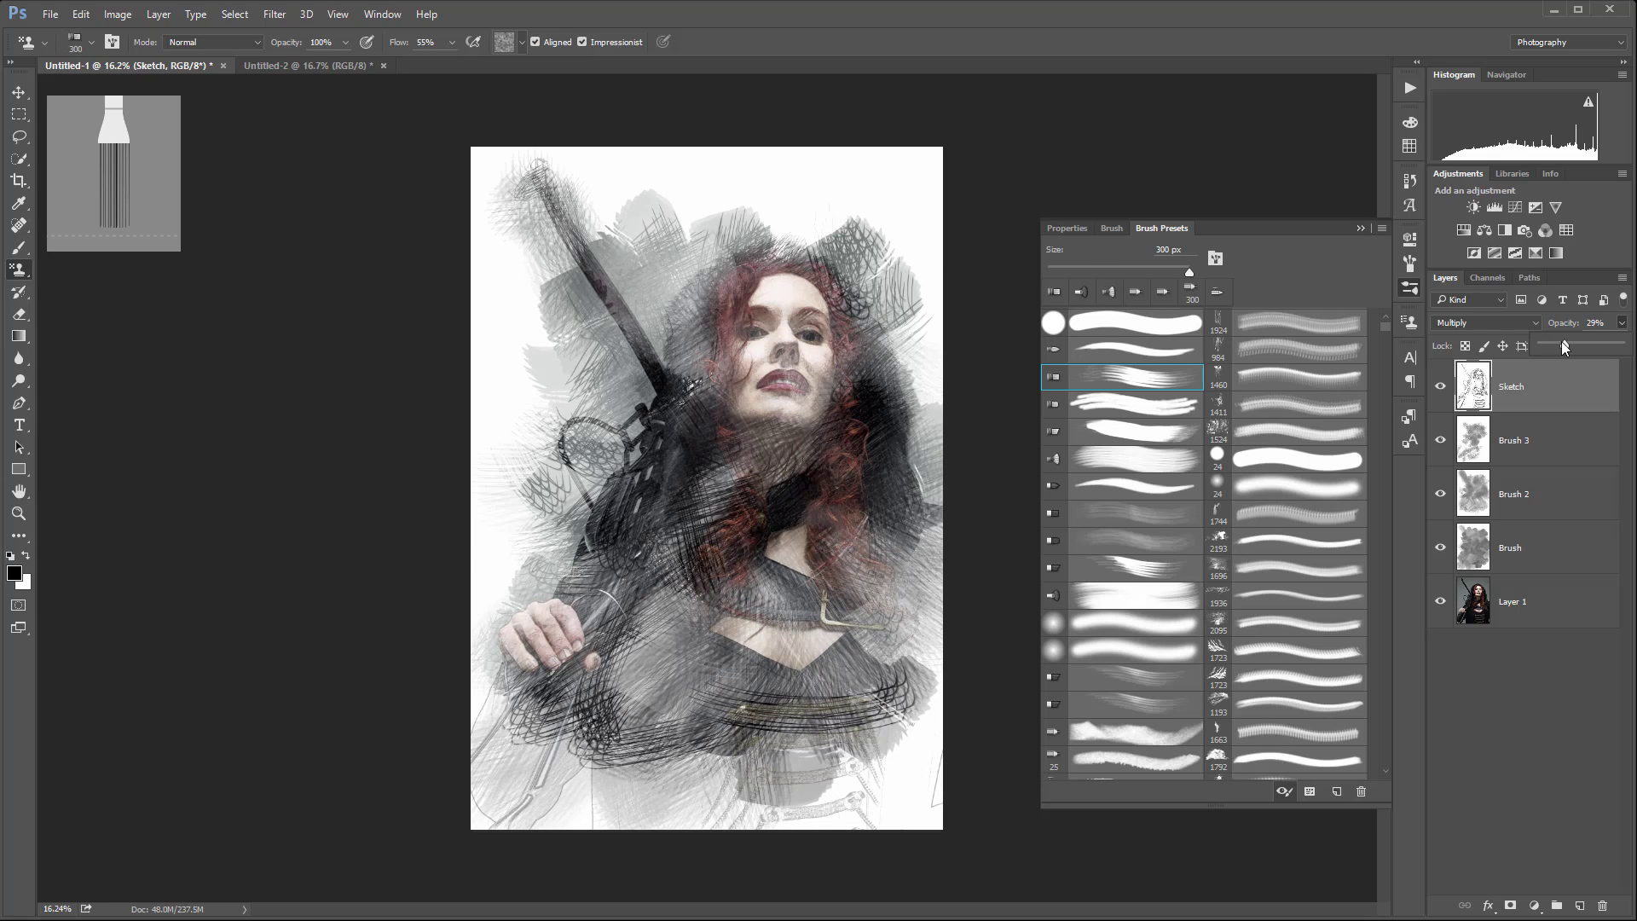
# - Add a Curves adjustment layer above Sketch and set its blend mode to Color
pyautogui.click(1537, 903)
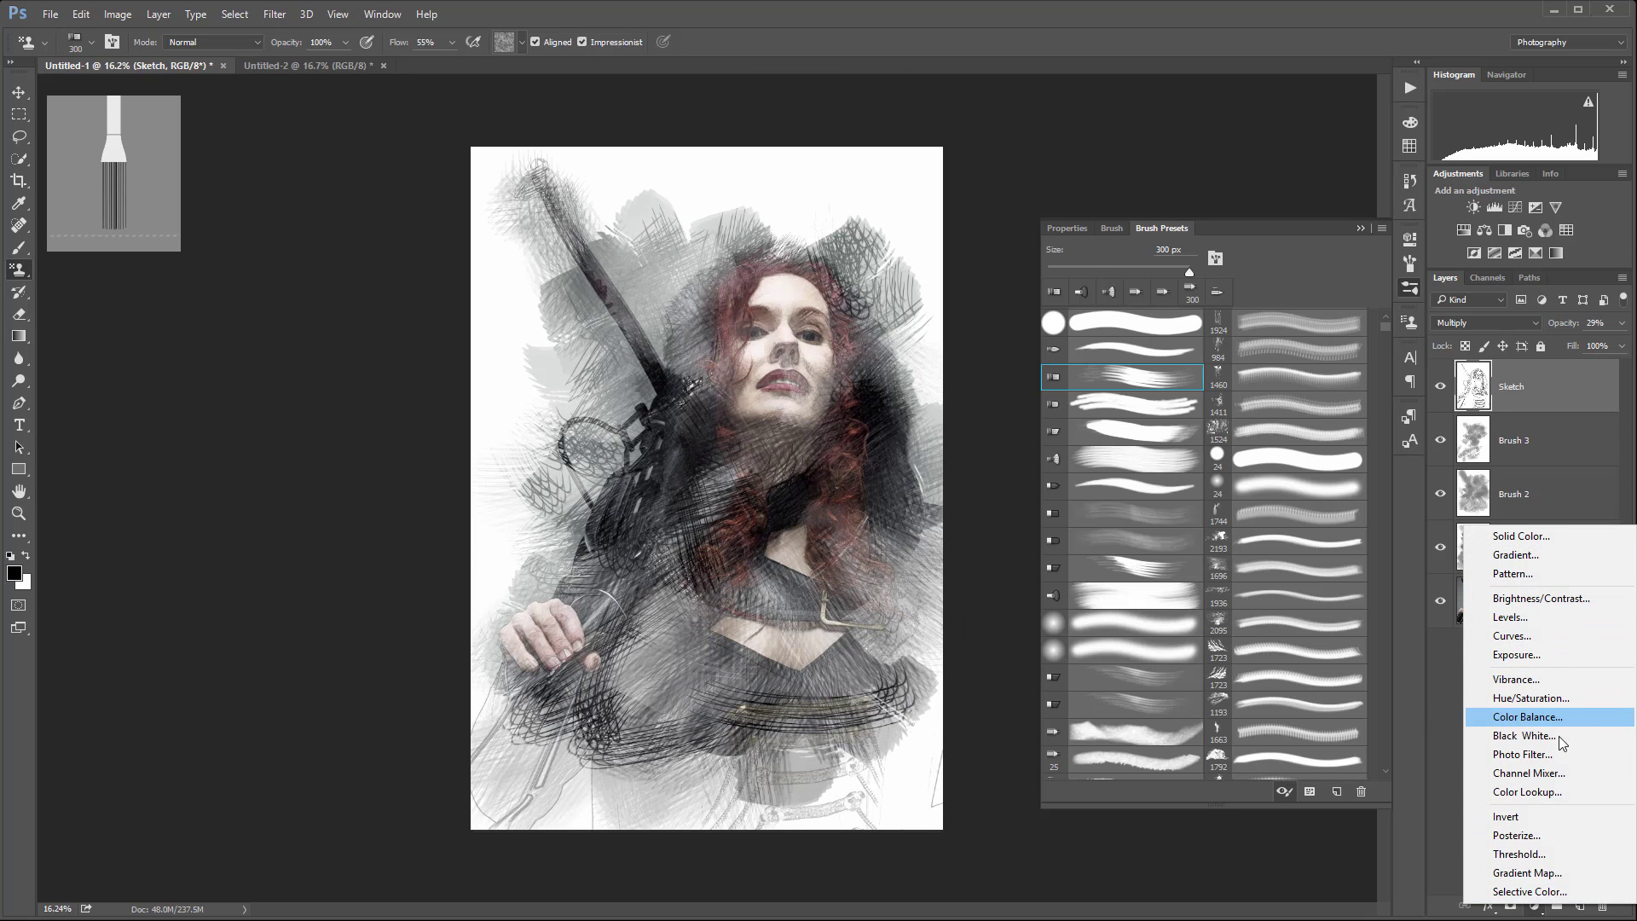
pyautogui.click(1554, 636)
pyautogui.click(1183, 299)
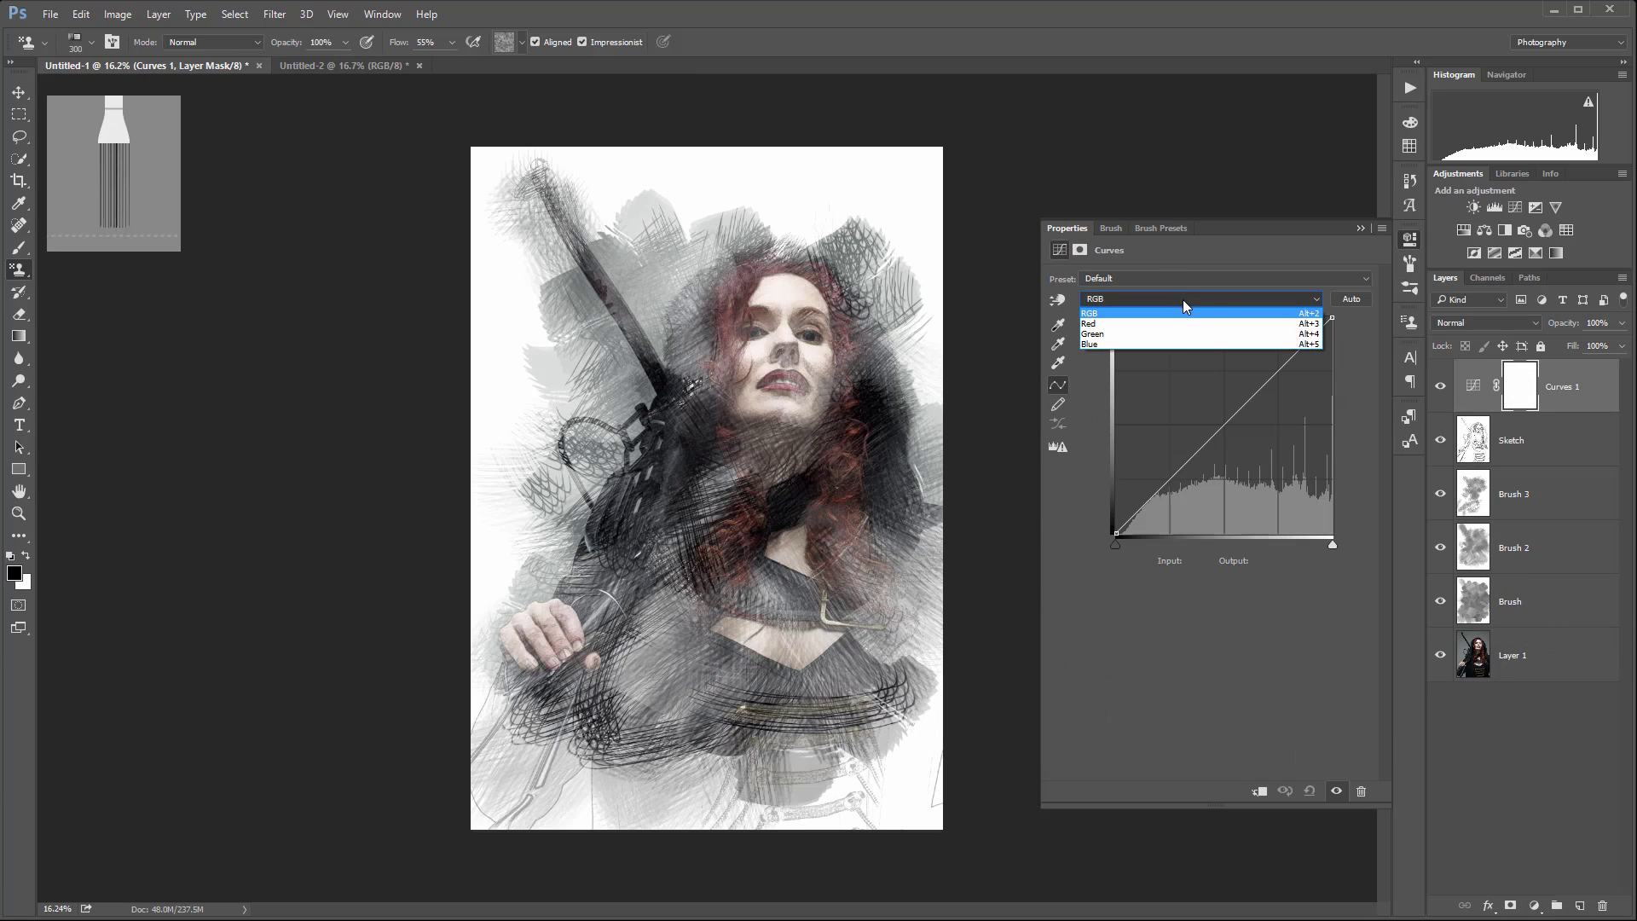
pyautogui.click(1506, 319)
pyautogui.click(1506, 318)
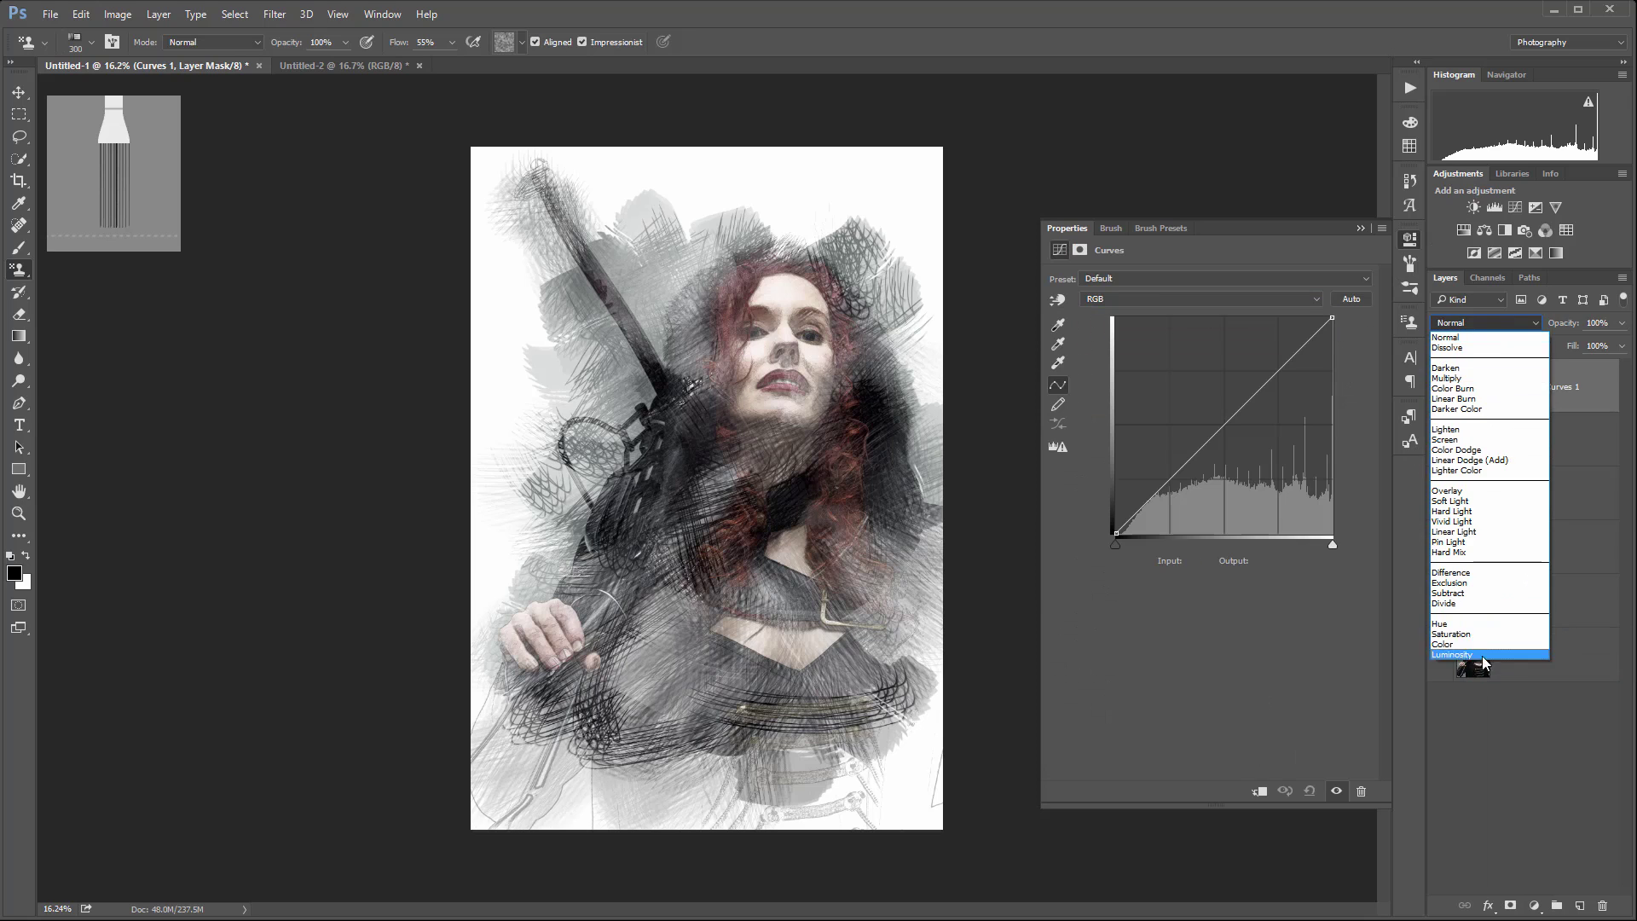
pyautogui.click(1480, 643)
# - On the Blue curve, lift the black point and pull the midtones down
pyautogui.click(1146, 299)
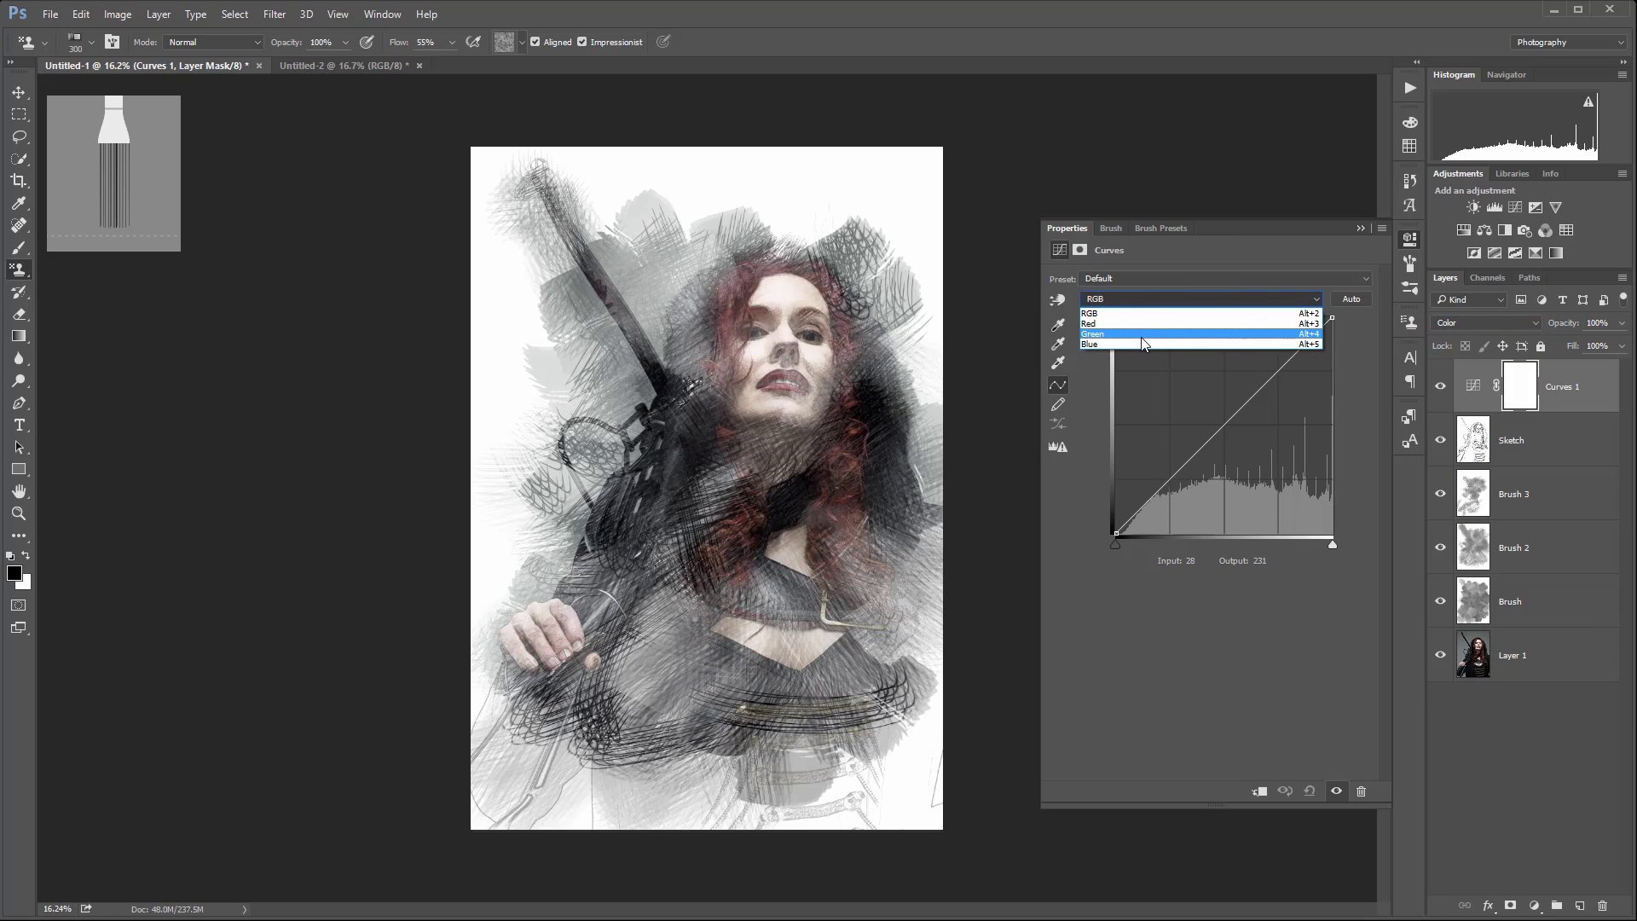
pyautogui.click(1144, 344)
pyautogui.moveTo(1116, 534); pyautogui.dragTo(1116, 511)
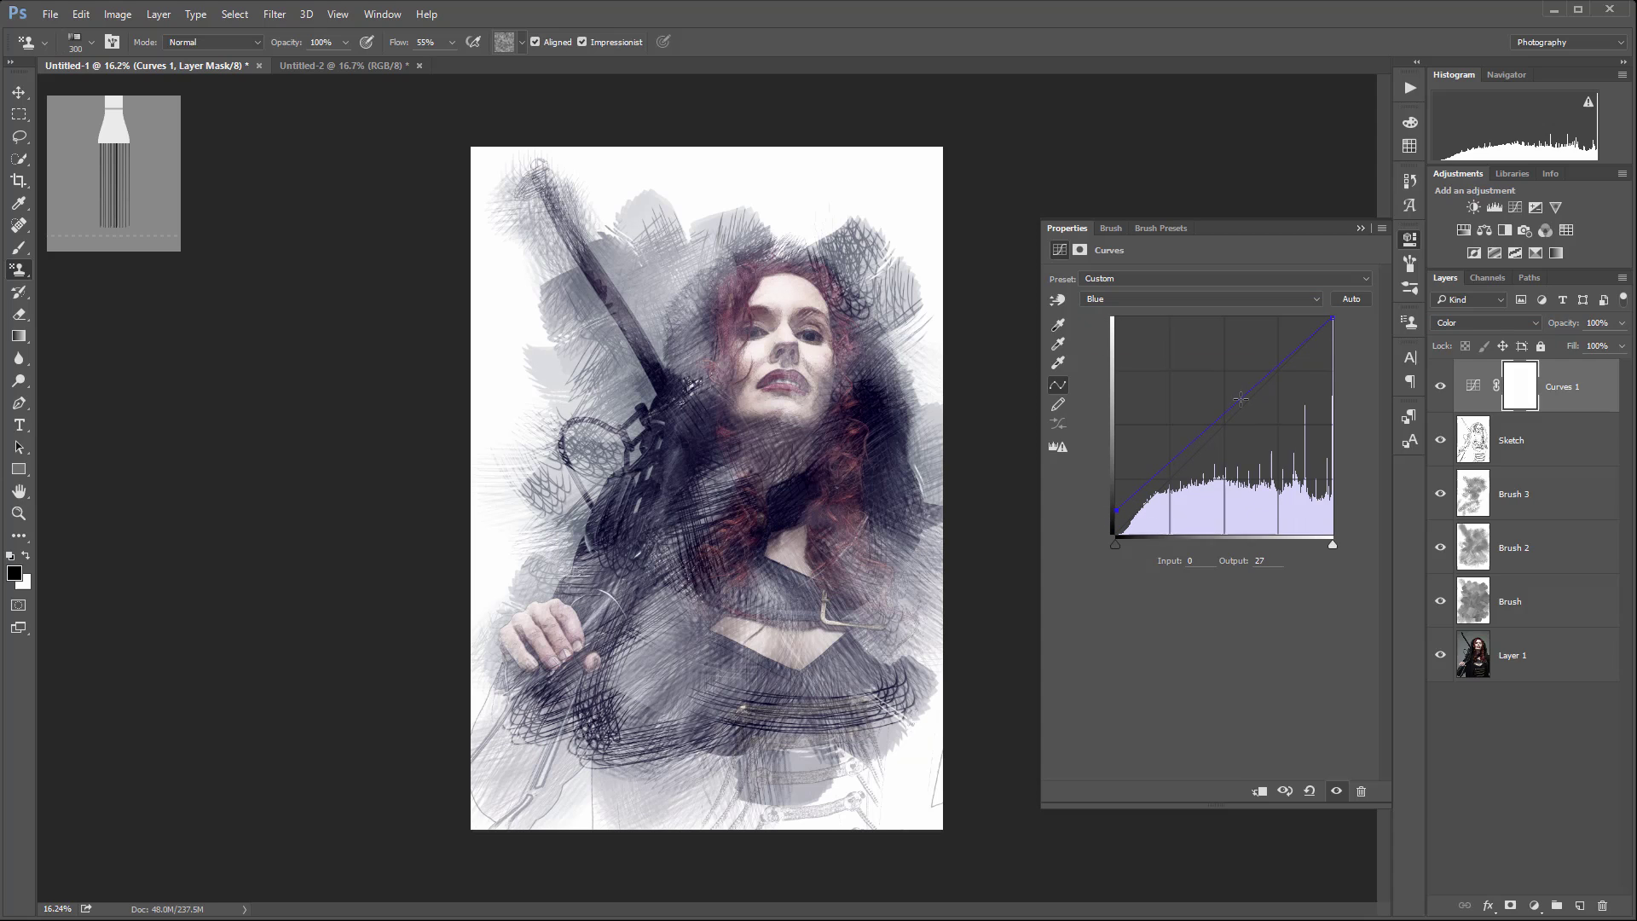
pyautogui.moveTo(1241, 400); pyautogui.dragTo(1252, 402)
# - Raise the Red curve's black point and add two anchor points along the curve
pyautogui.click(1131, 300)
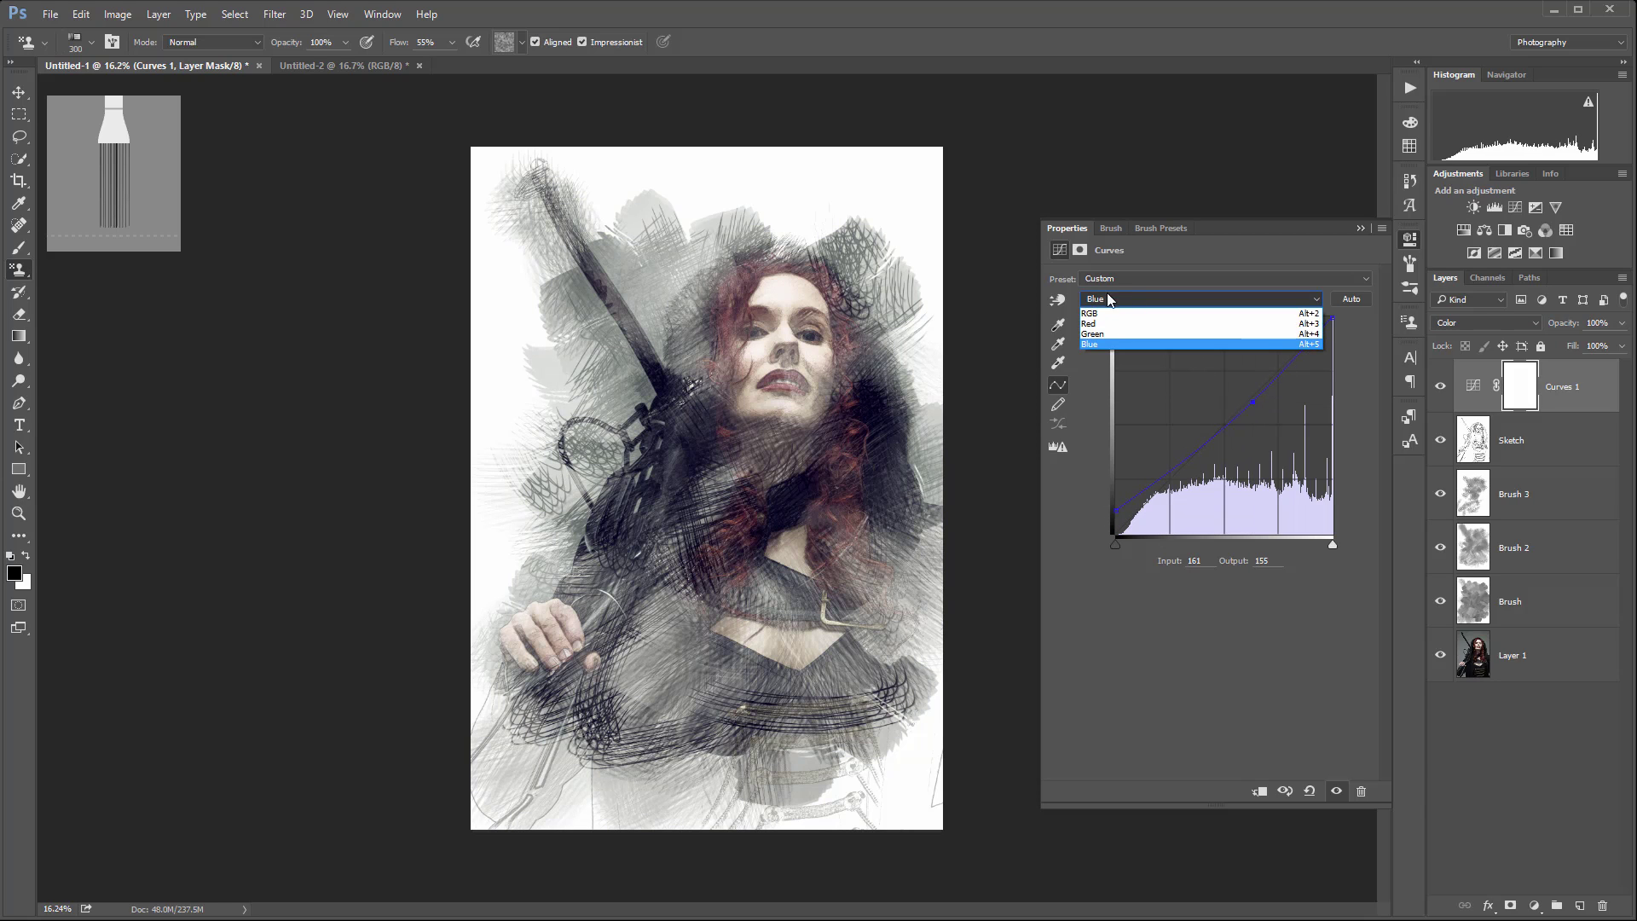
pyautogui.click(1120, 327)
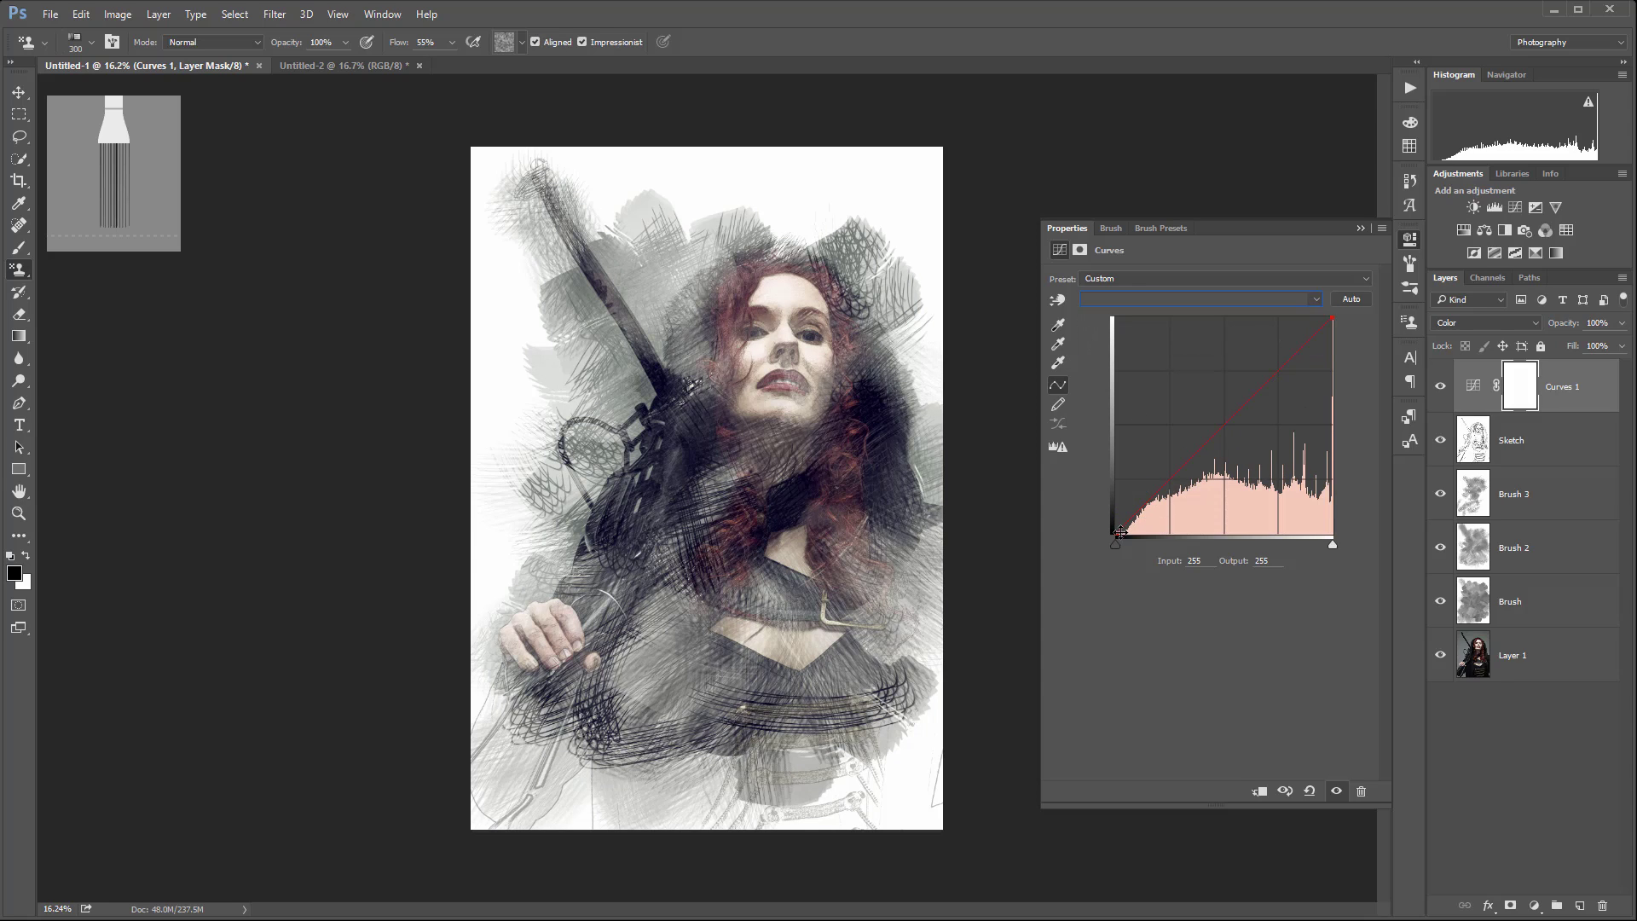
pyautogui.moveTo(1117, 535); pyautogui.dragTo(1136, 543)
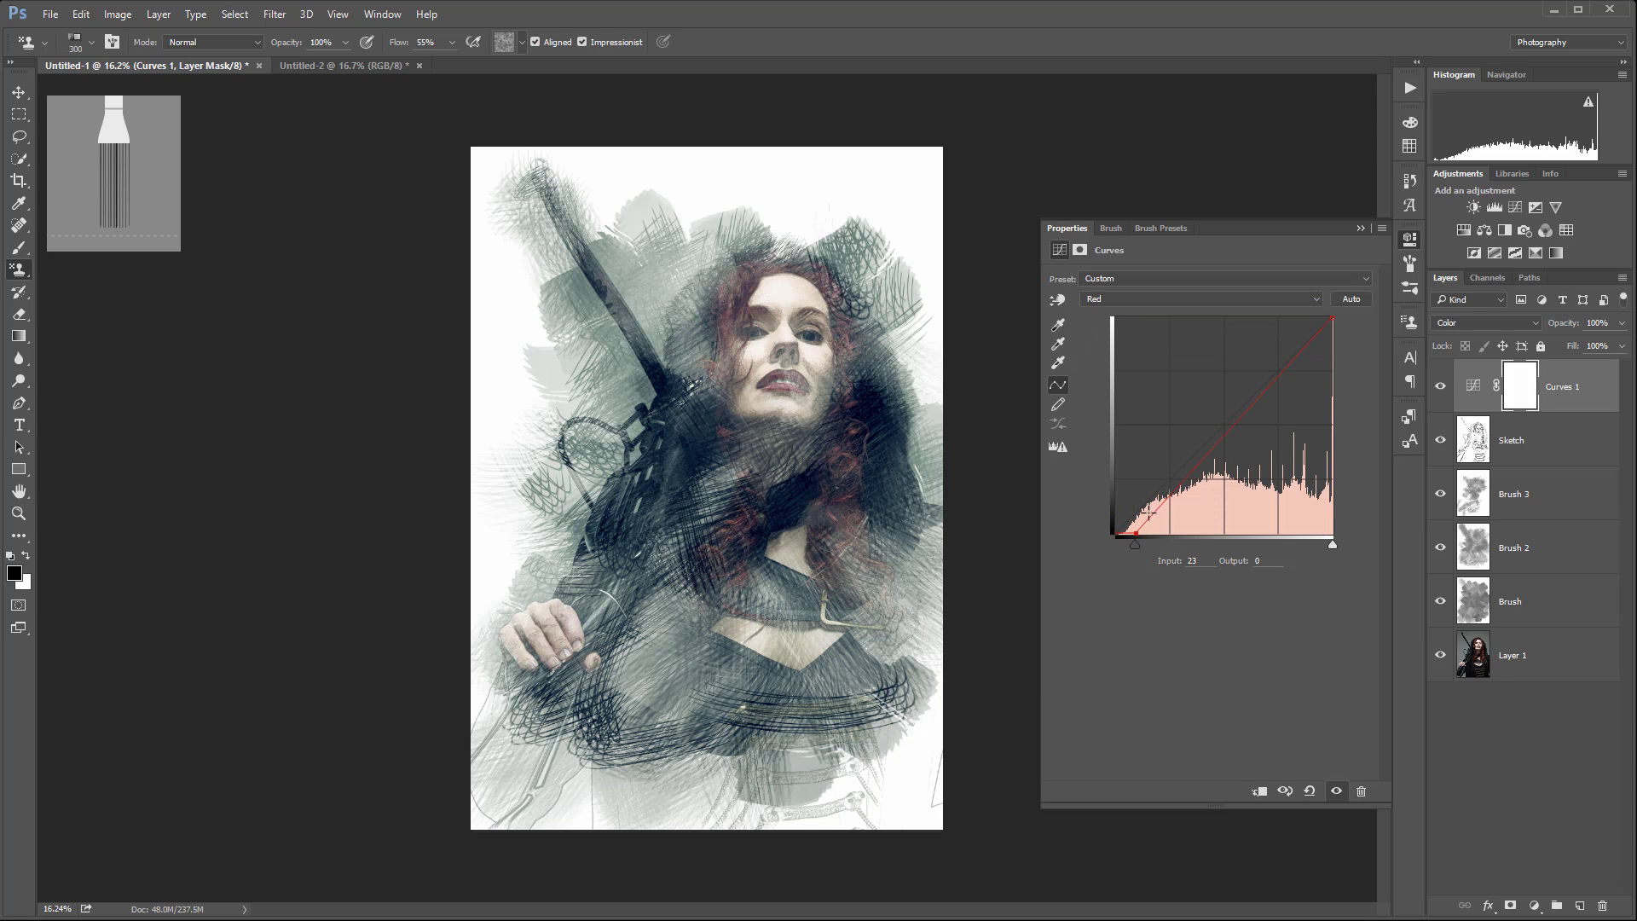
pyautogui.click(1195, 457)
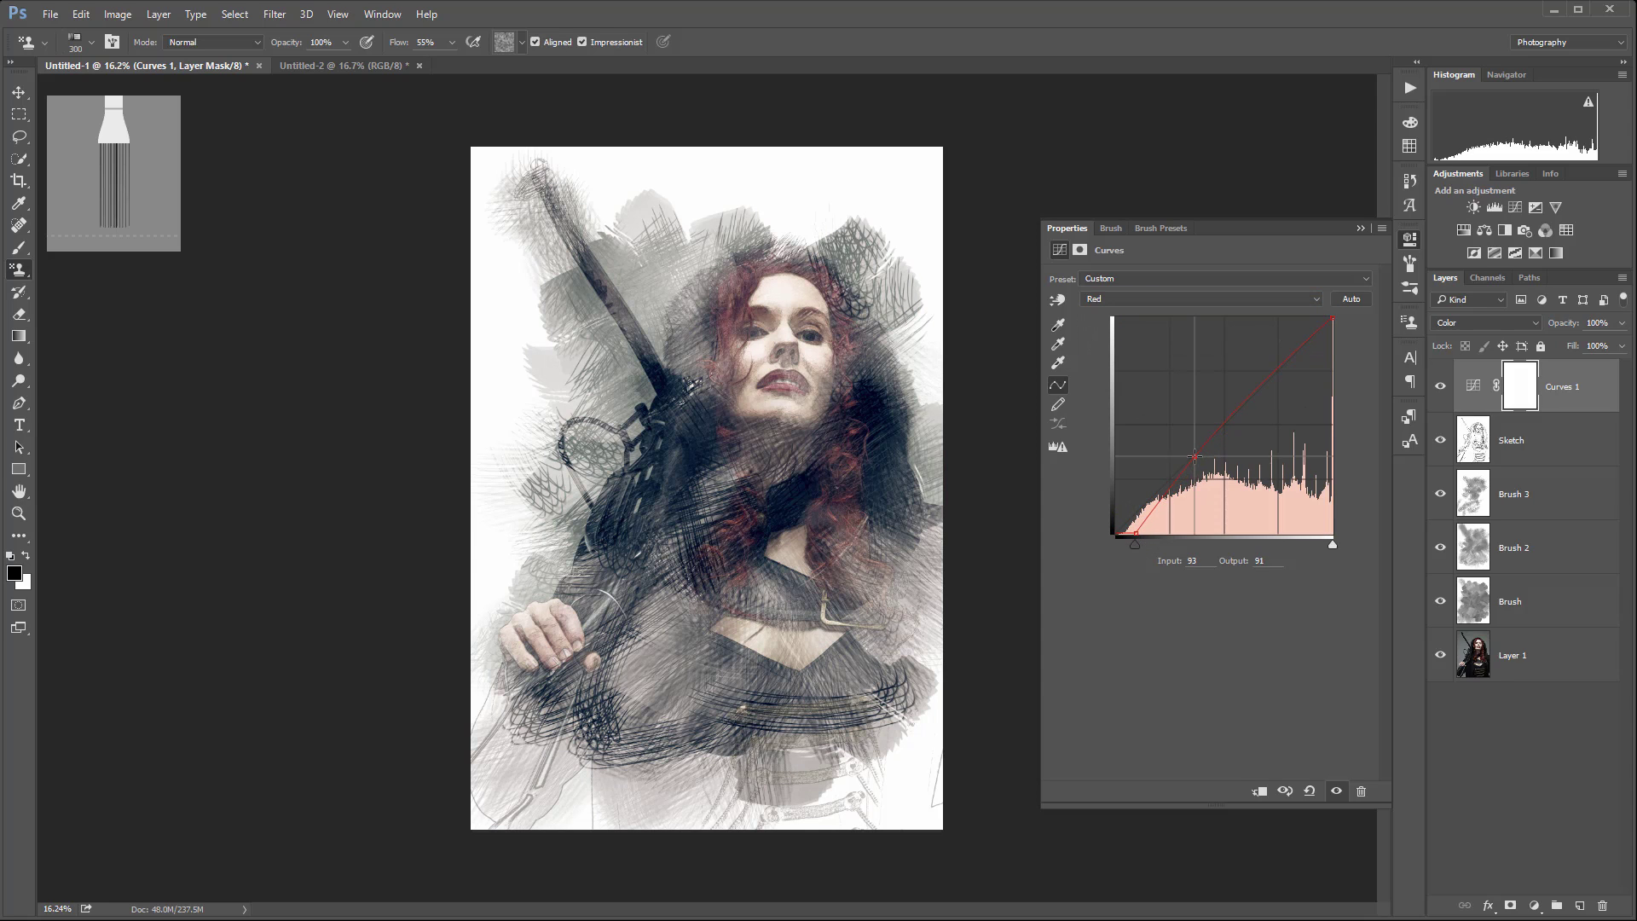
pyautogui.click(1262, 389)
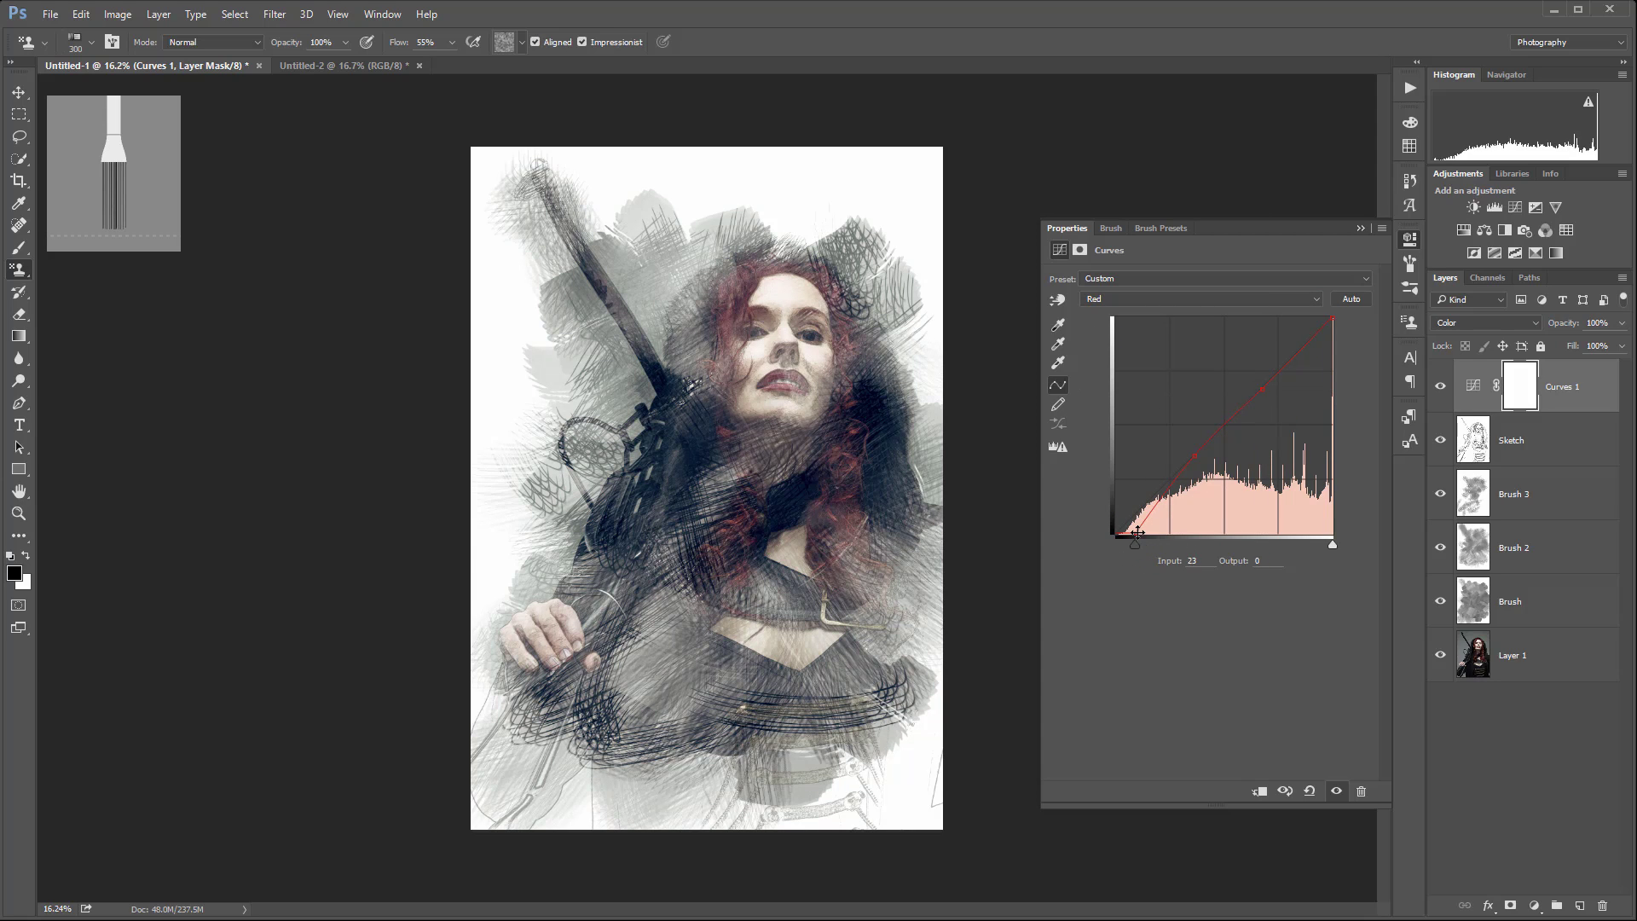
pyautogui.moveTo(1137, 532); pyautogui.dragTo(1135, 533)
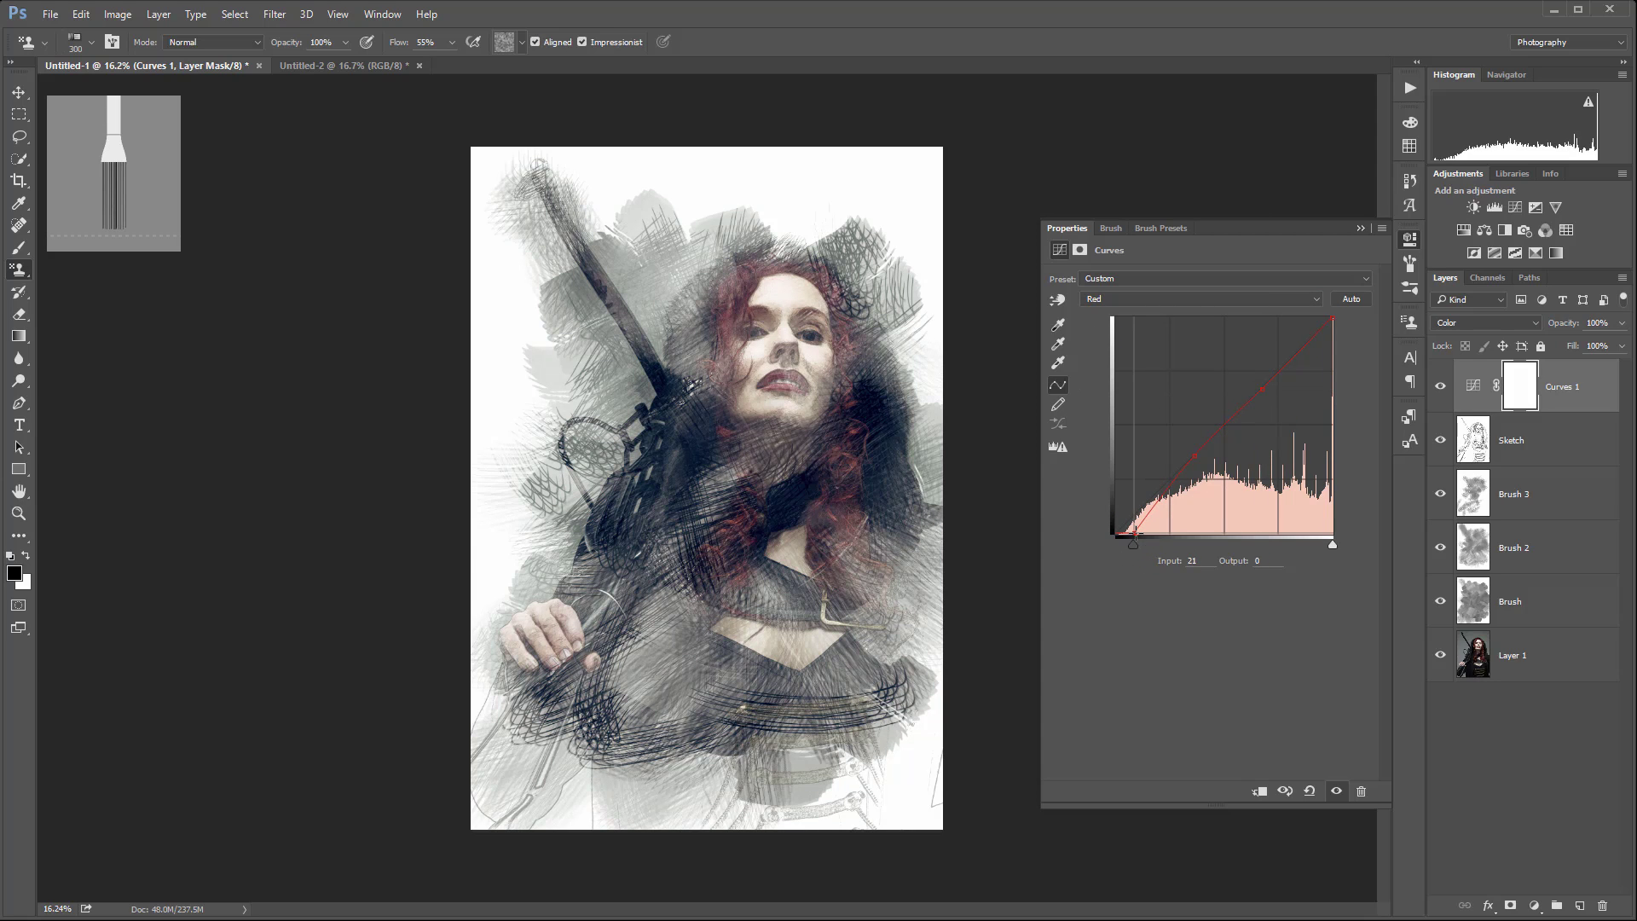
pyautogui.click(1587, 500)
# - Raise Brush 3's opacity to about 13% and set Brush 2's opacity to 42%
pyautogui.click(1622, 323)
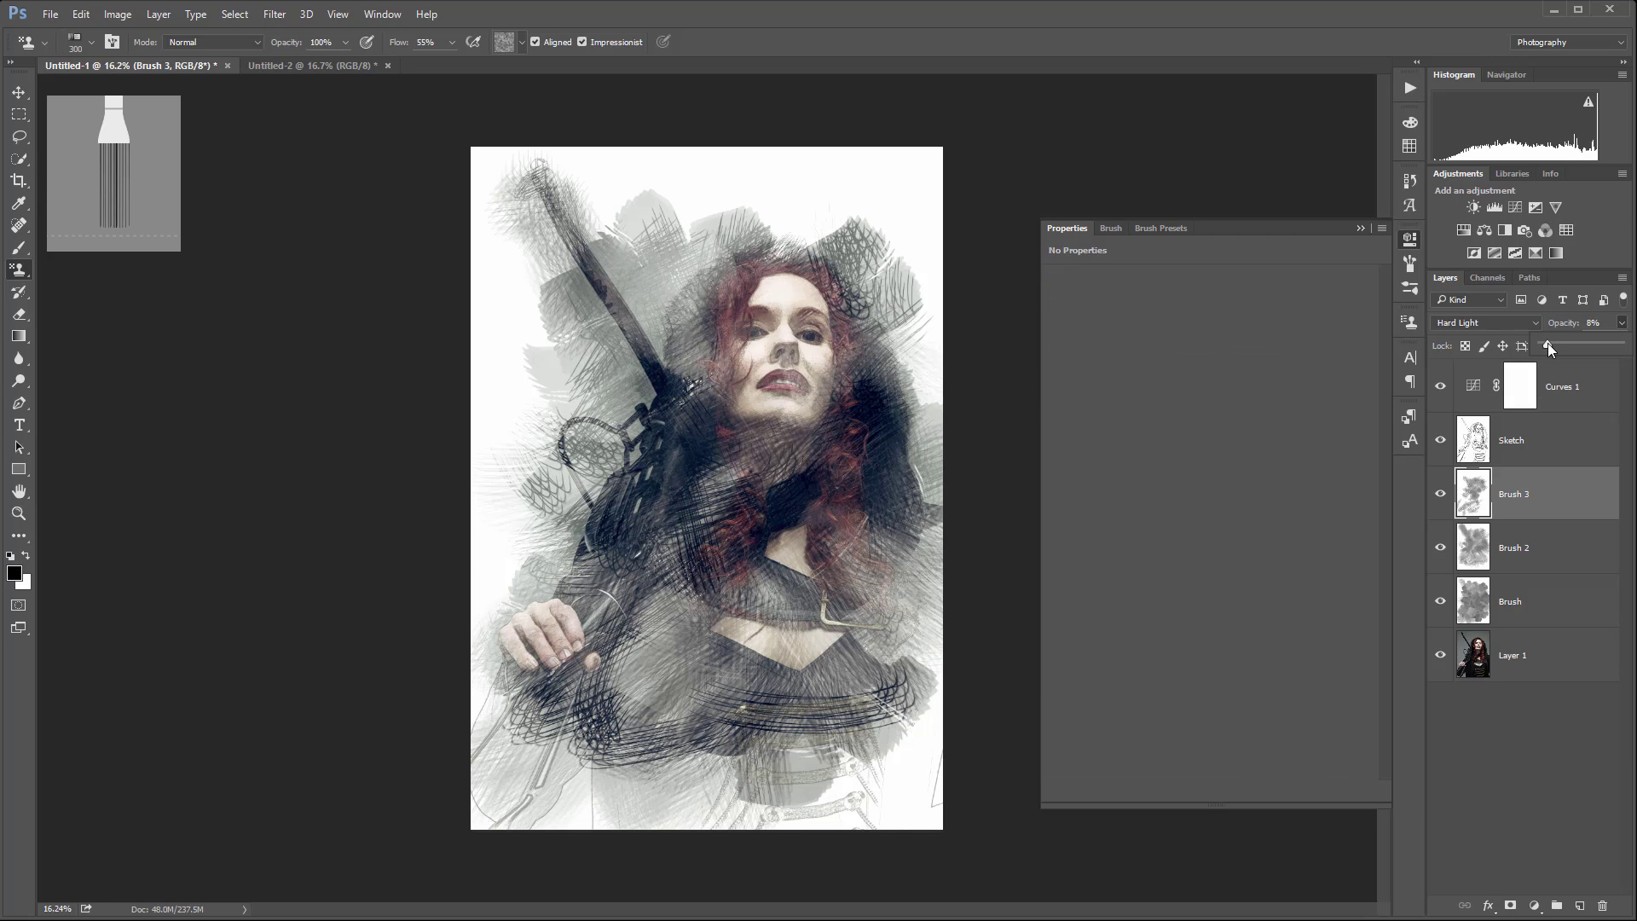
pyautogui.moveTo(1548, 343)
pyautogui.mouseDown()
pyautogui.moveTo(1576, 345)
pyautogui.moveTo(1552, 340)
pyautogui.mouseUp()
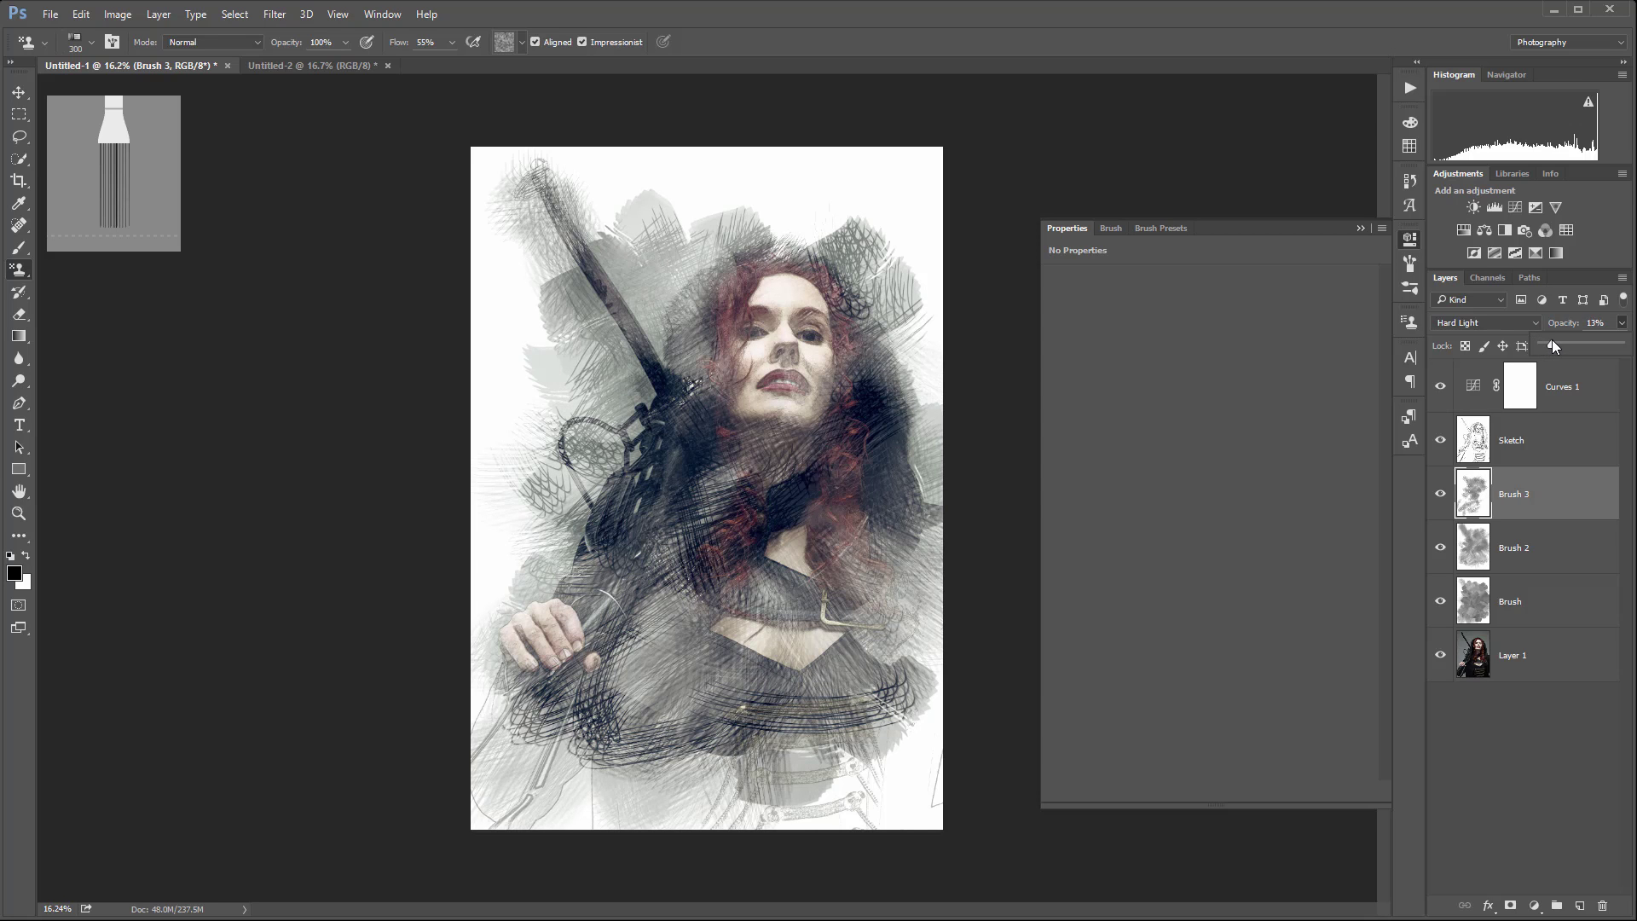
pyautogui.click(1540, 561)
pyautogui.click(1539, 561)
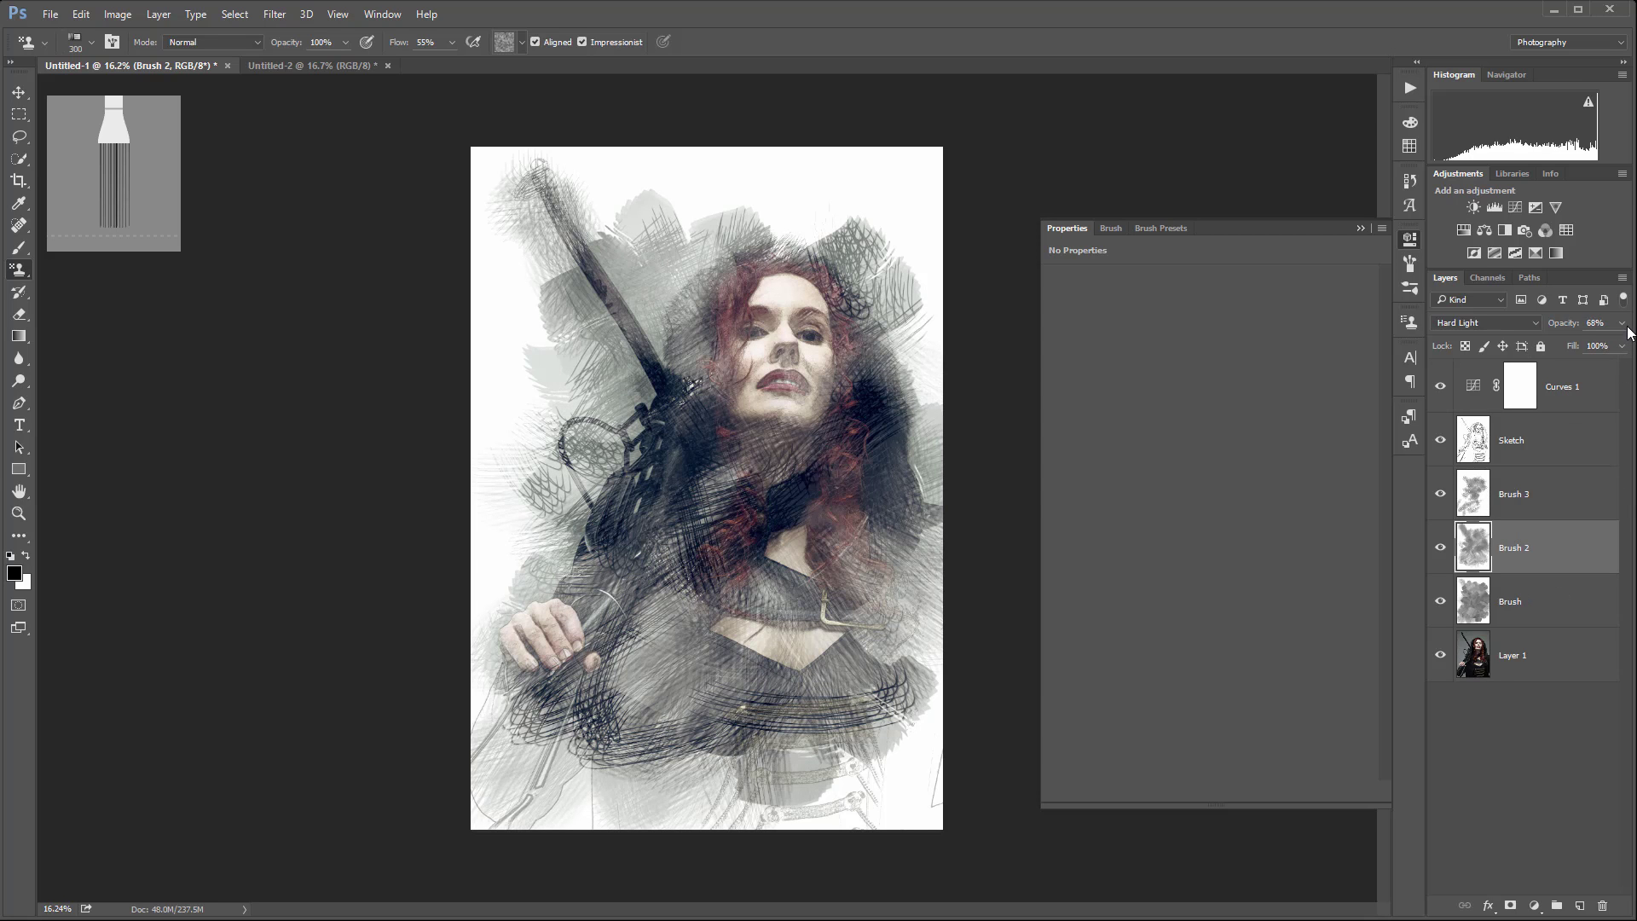
pyautogui.click(1623, 323)
pyautogui.moveTo(1564, 339); pyautogui.dragTo(1572, 337)
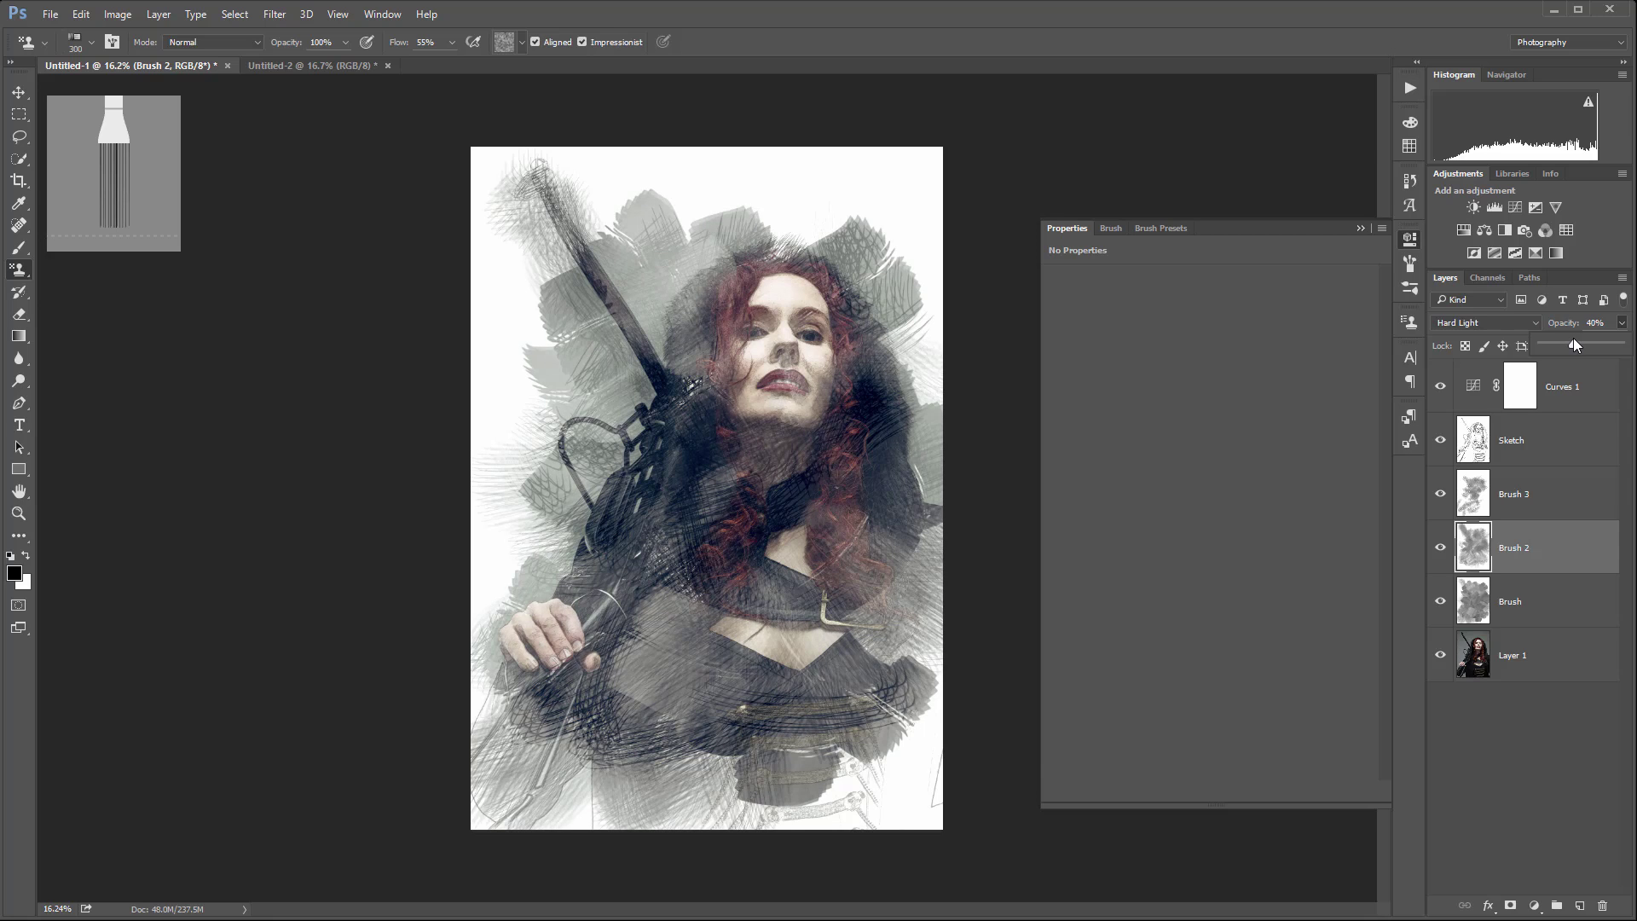
pyautogui.click(18, 92)
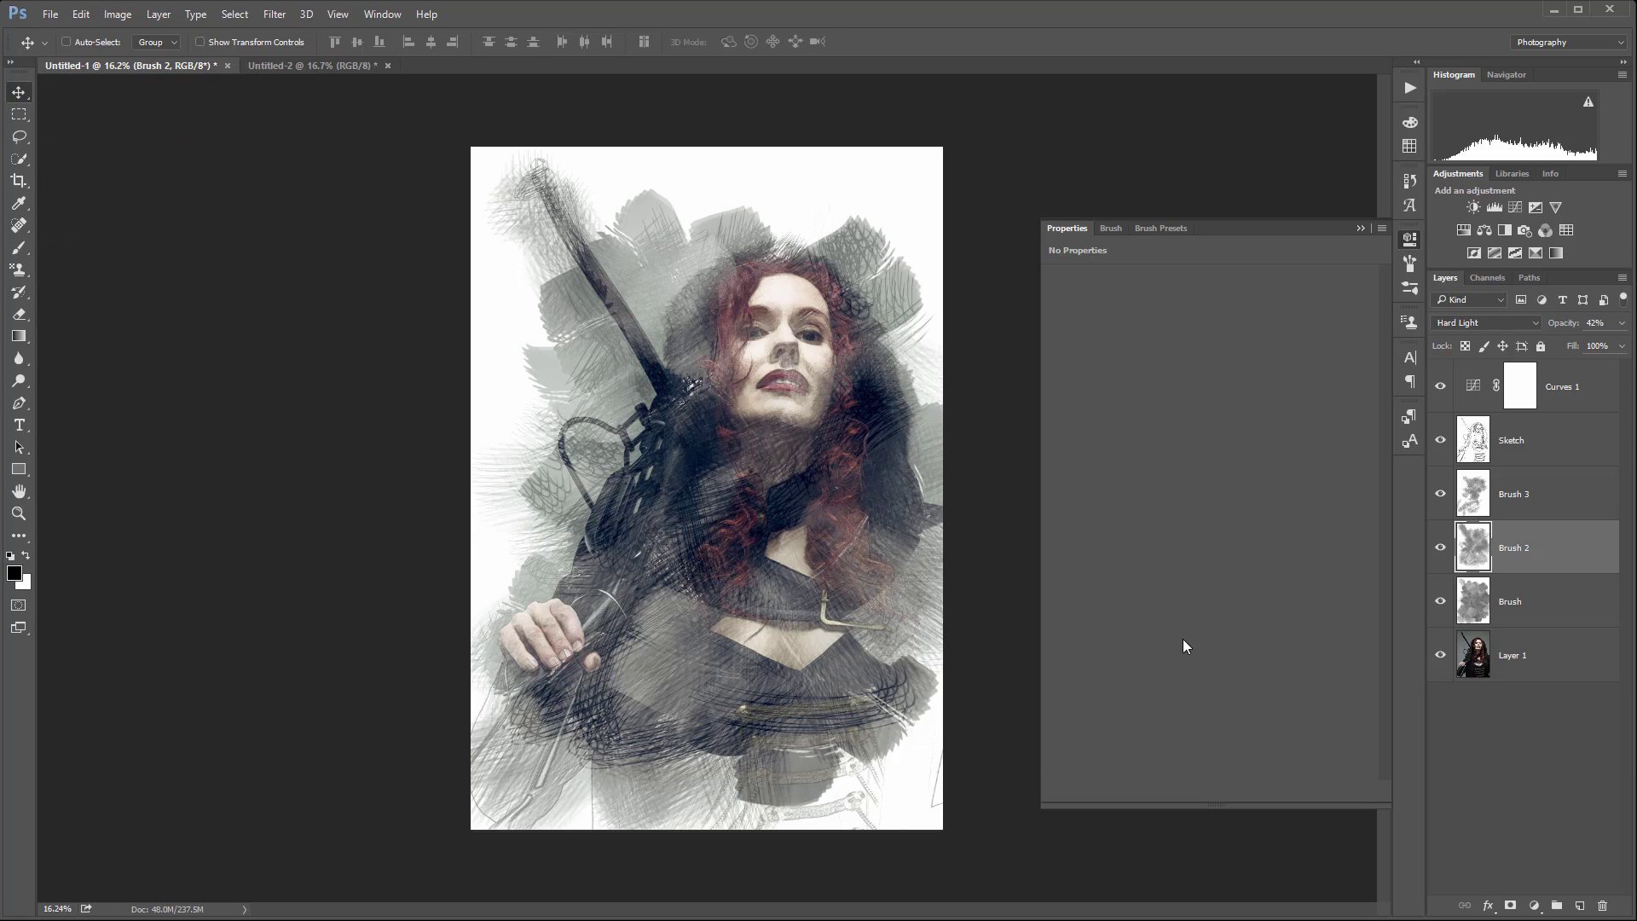
pyautogui.keyDown('alt'); pyautogui.click(1441, 656); pyautogui.keyUp('alt')
pyautogui.keyDown('alt'); pyautogui.click(1440, 656); pyautogui.keyUp('alt')
pyautogui.keyDown('alt'); pyautogui.click(1440, 656); pyautogui.keyUp('alt')
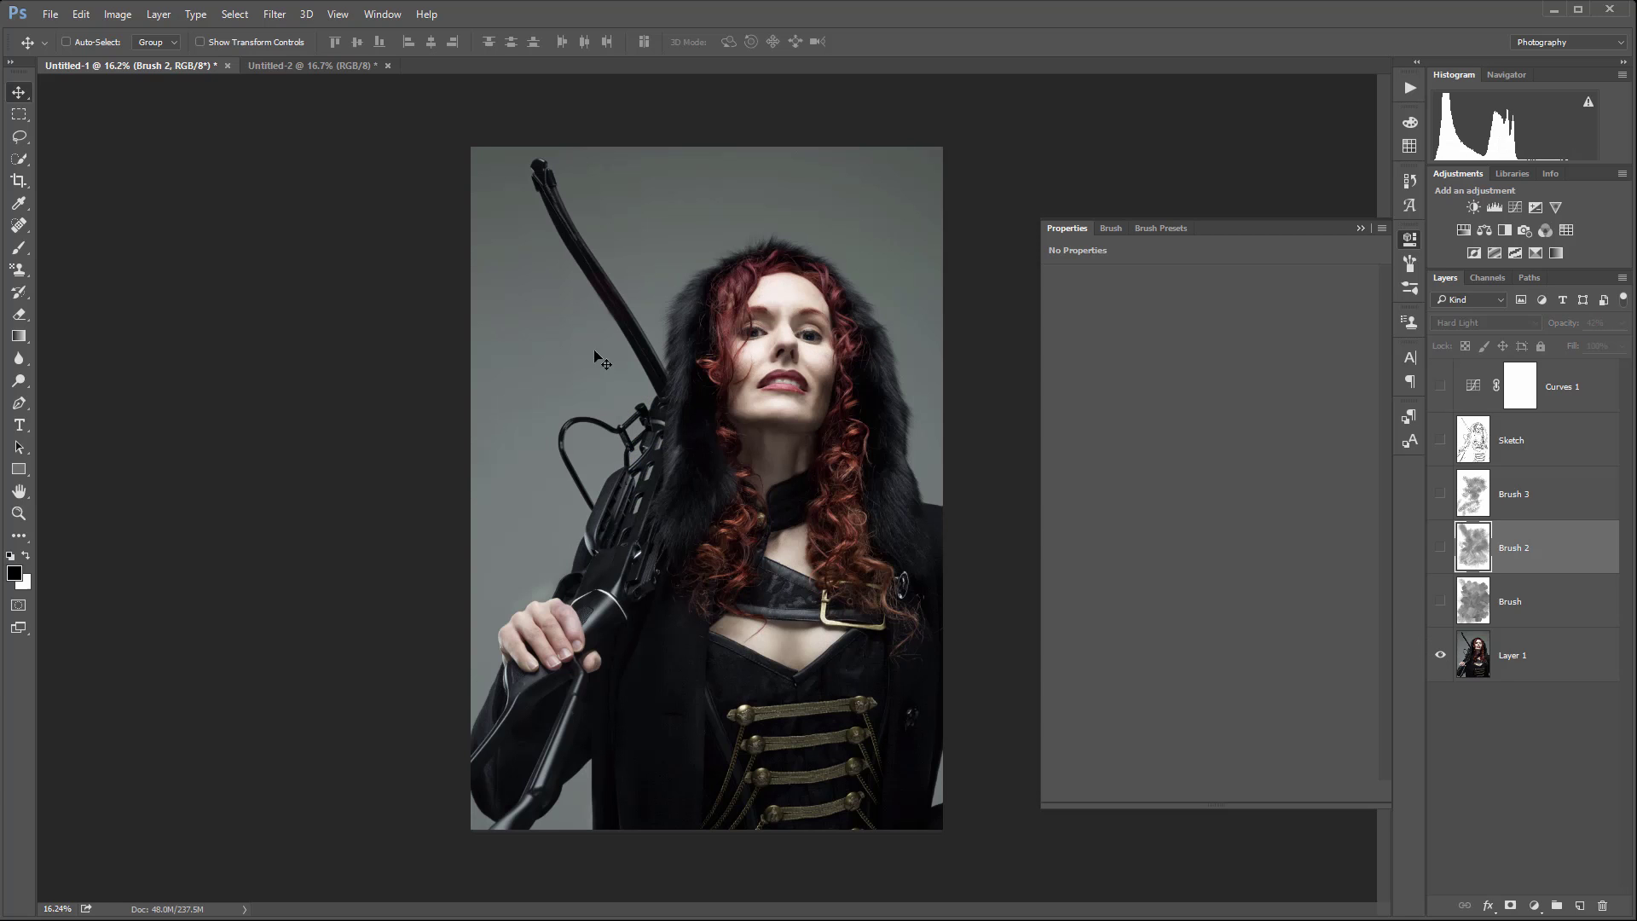
pyautogui.keyDown('alt'); pyautogui.click(1440, 656); pyautogui.keyUp('alt')
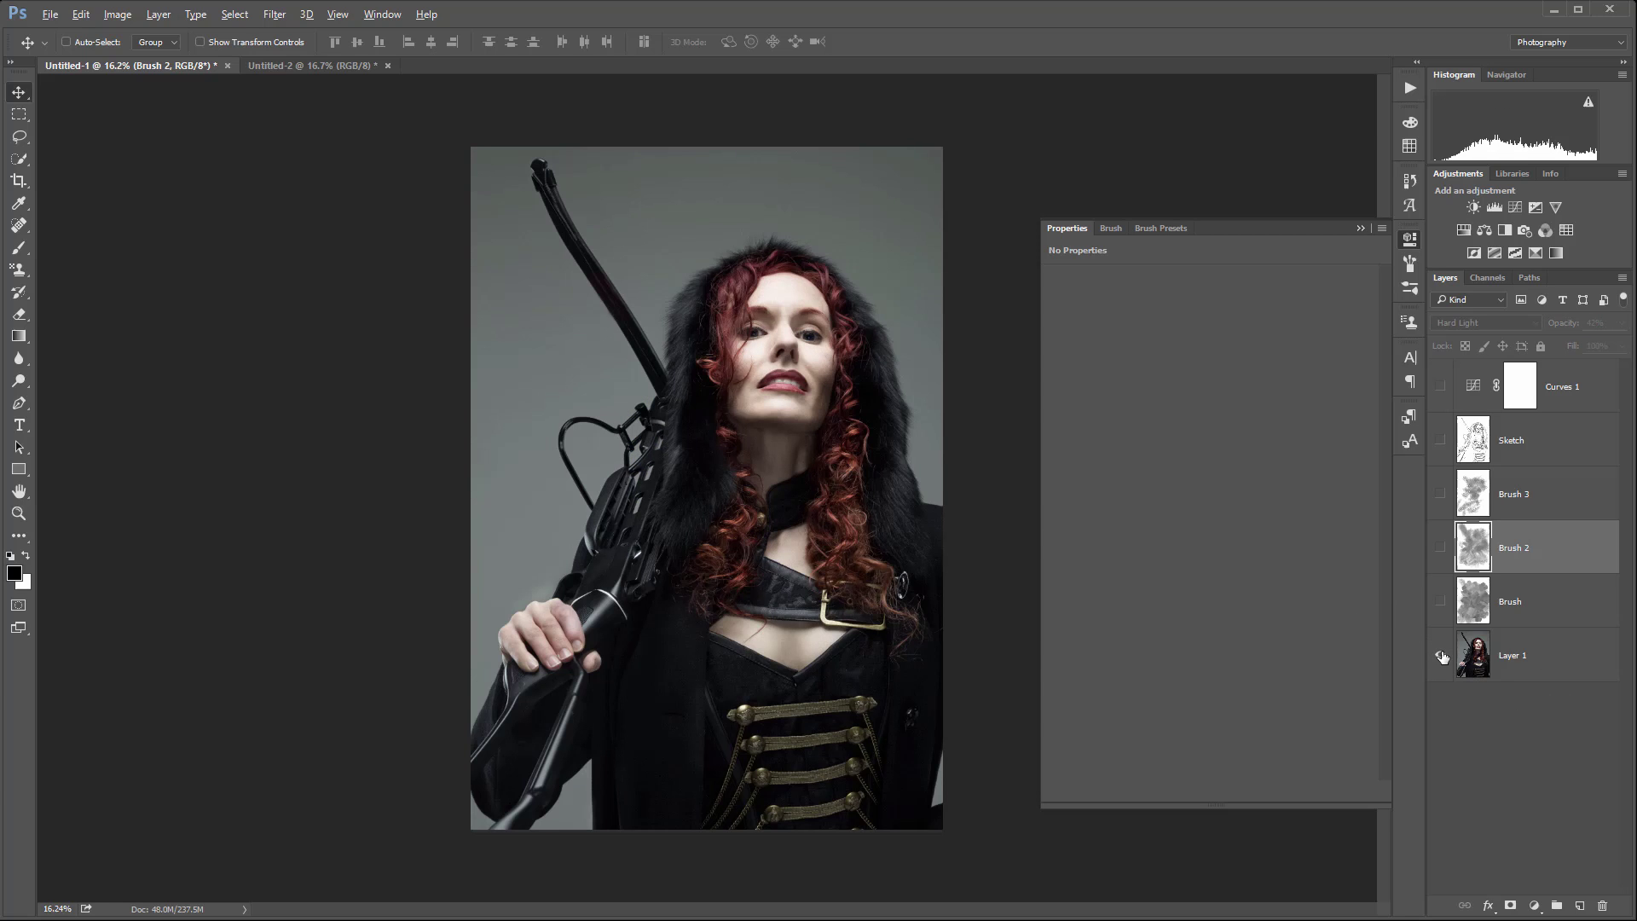